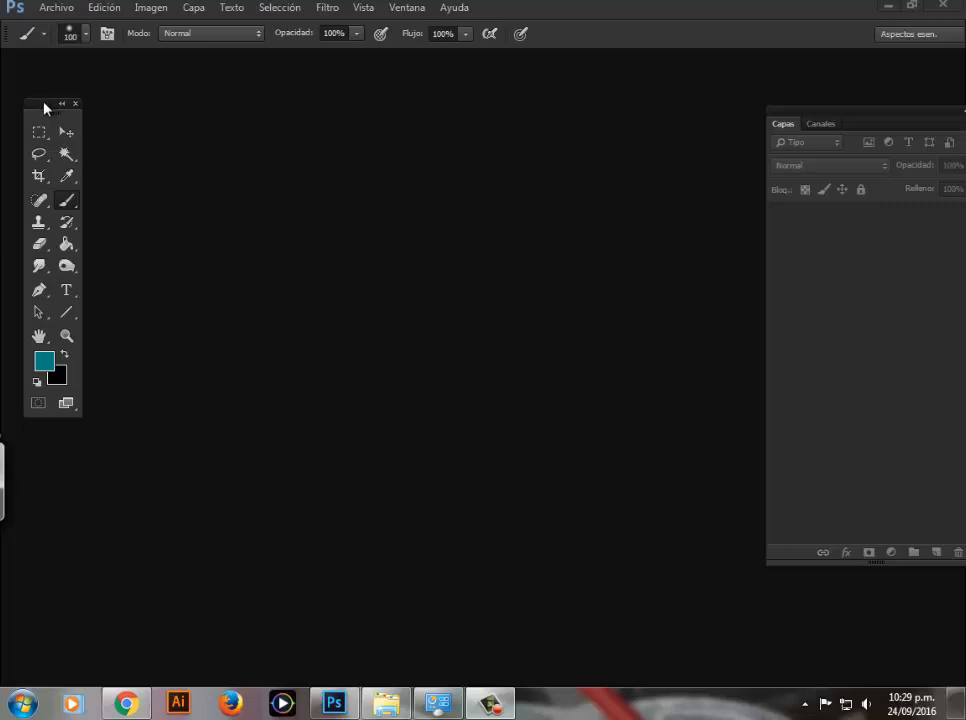
Step: Reposition the floating tool palette near the upper edge of the workspace and bring the Layers panel fully into view
drag(45, 112, 39, 77)
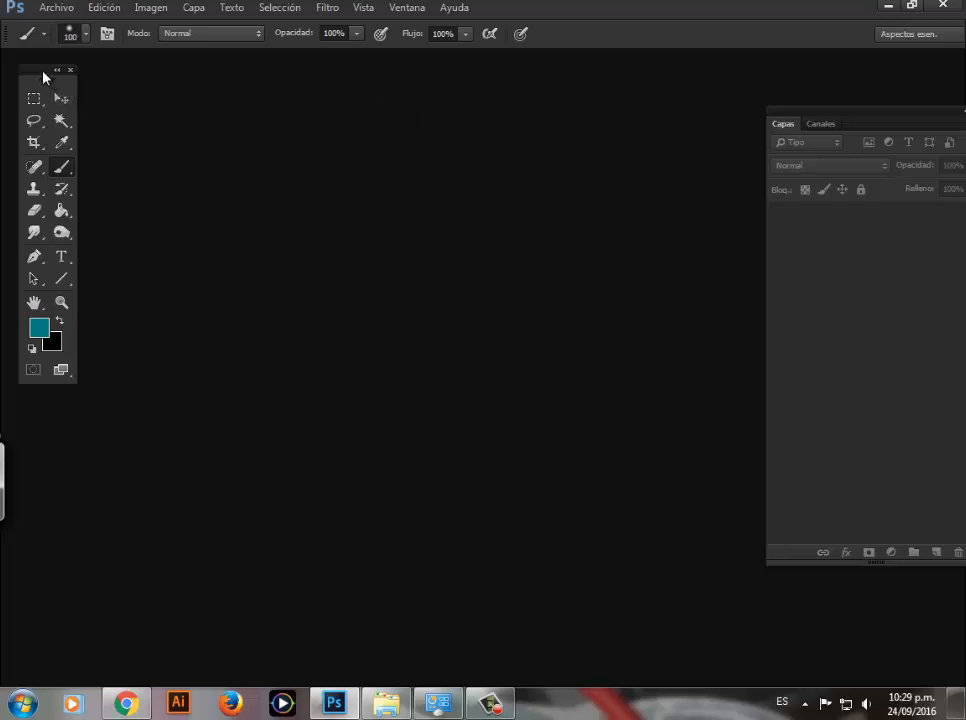
drag(43, 72, 48, 104)
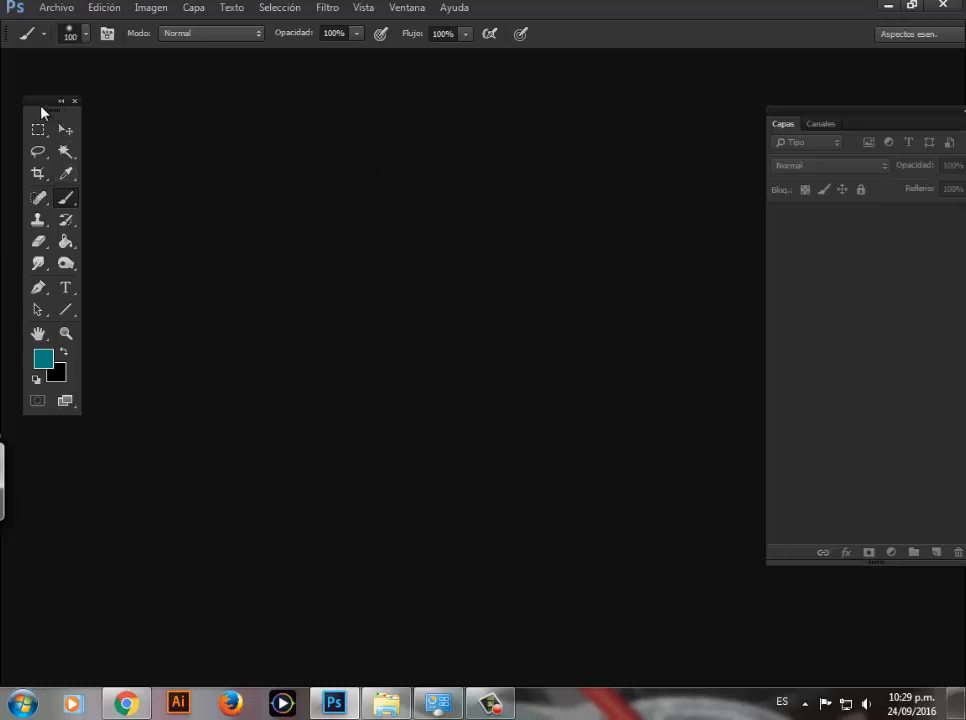
drag(39, 102, 43, 100)
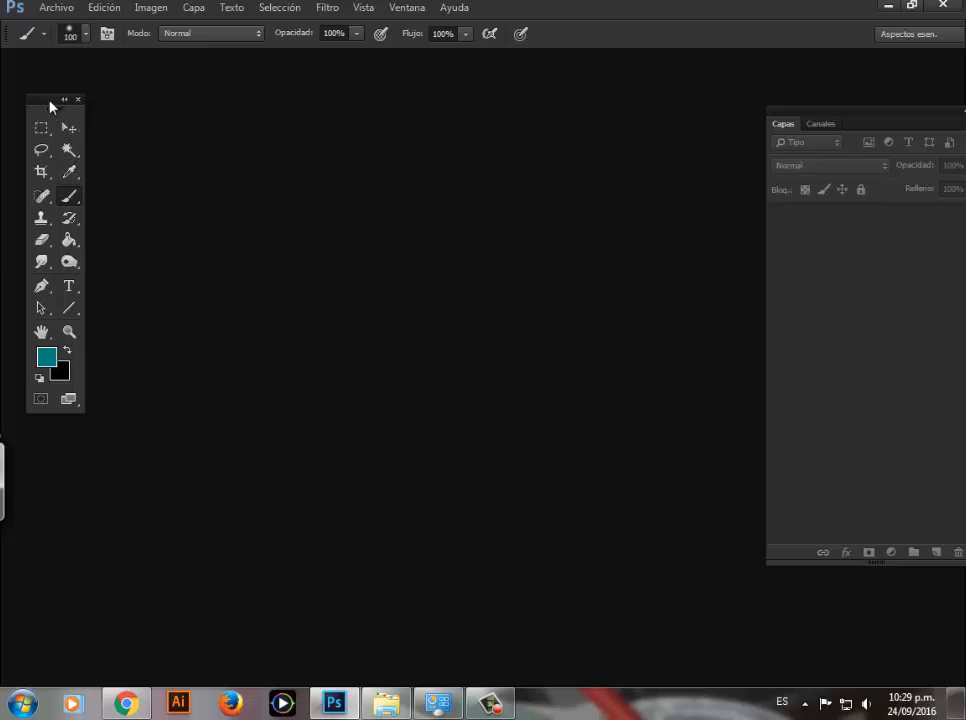
drag(48, 103, 36, 76)
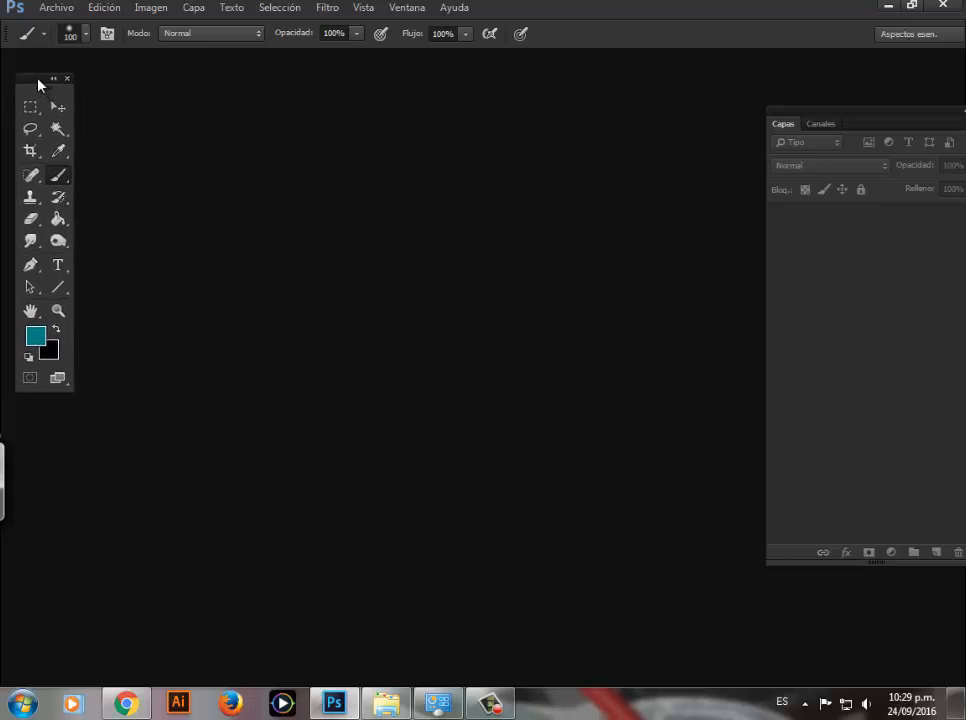
mouse_move(38, 84)
mouse_down()
mouse_move(47, 101)
mouse_move(42, 82)
mouse_up()
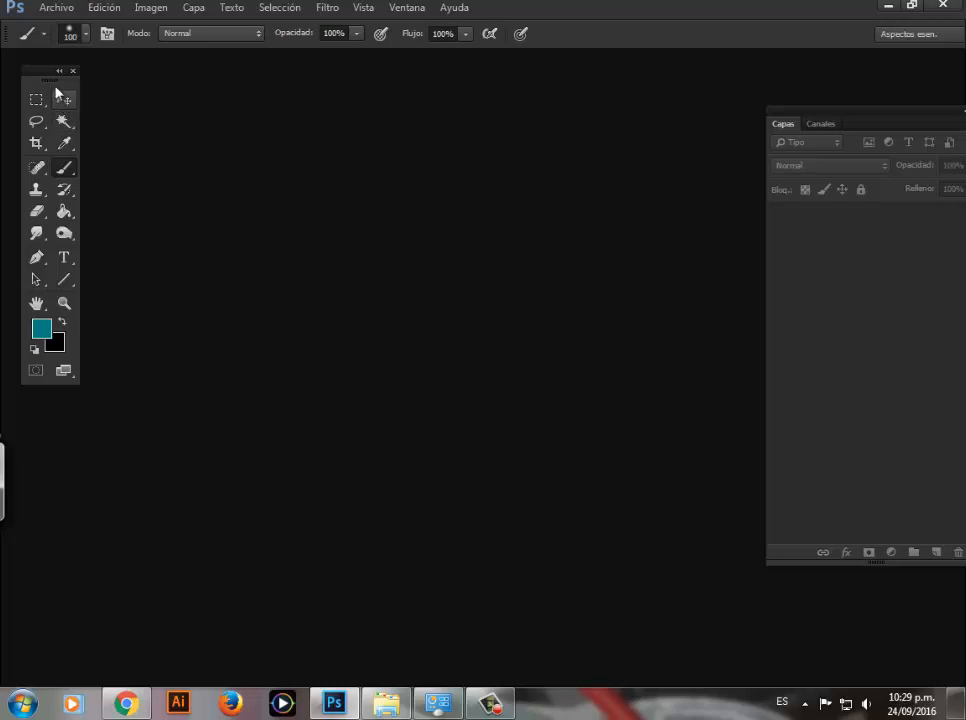
drag(44, 76, 37, 73)
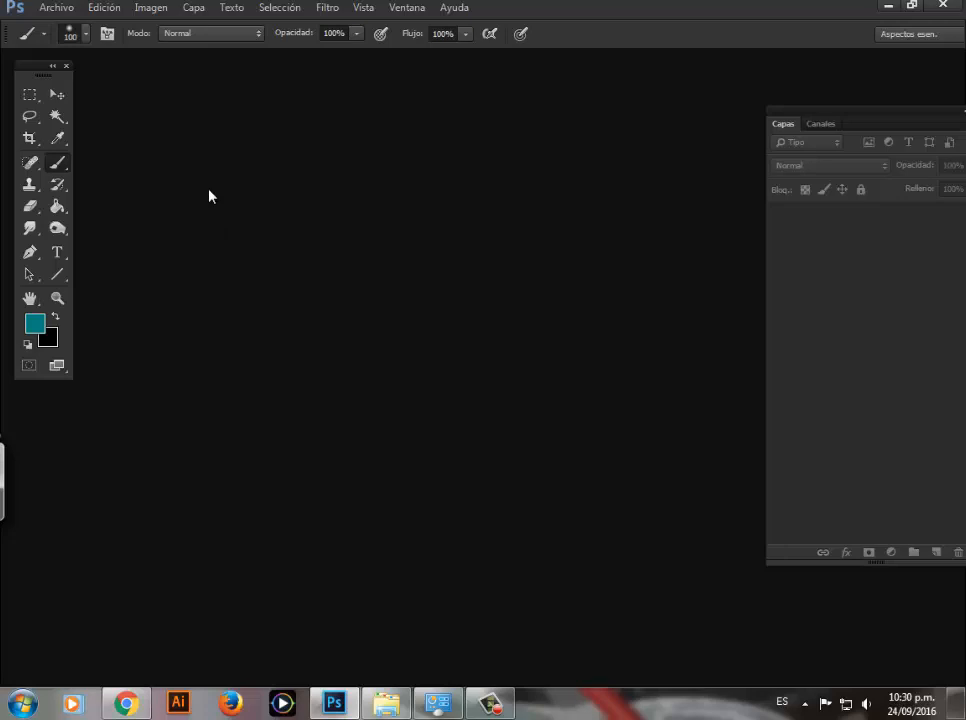
drag(789, 118, 752, 125)
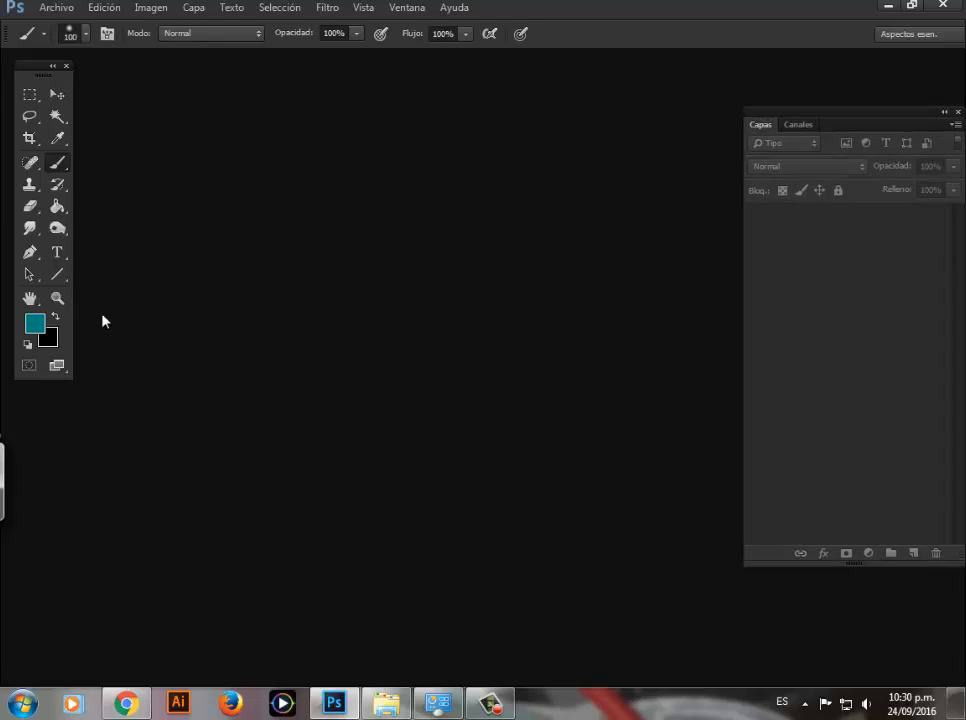
Step: Create a new A4 document from the Papel internacional preset, 210 × 297 mm at 300 pixels/inch, RGB color, white background
key(ctrl+n)
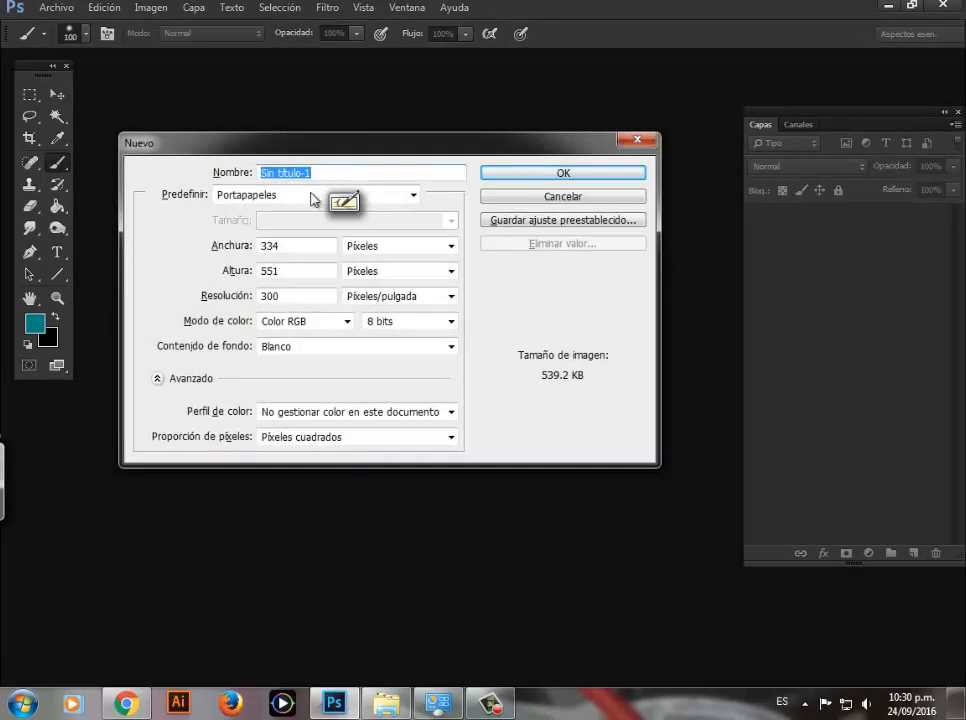
text(b)
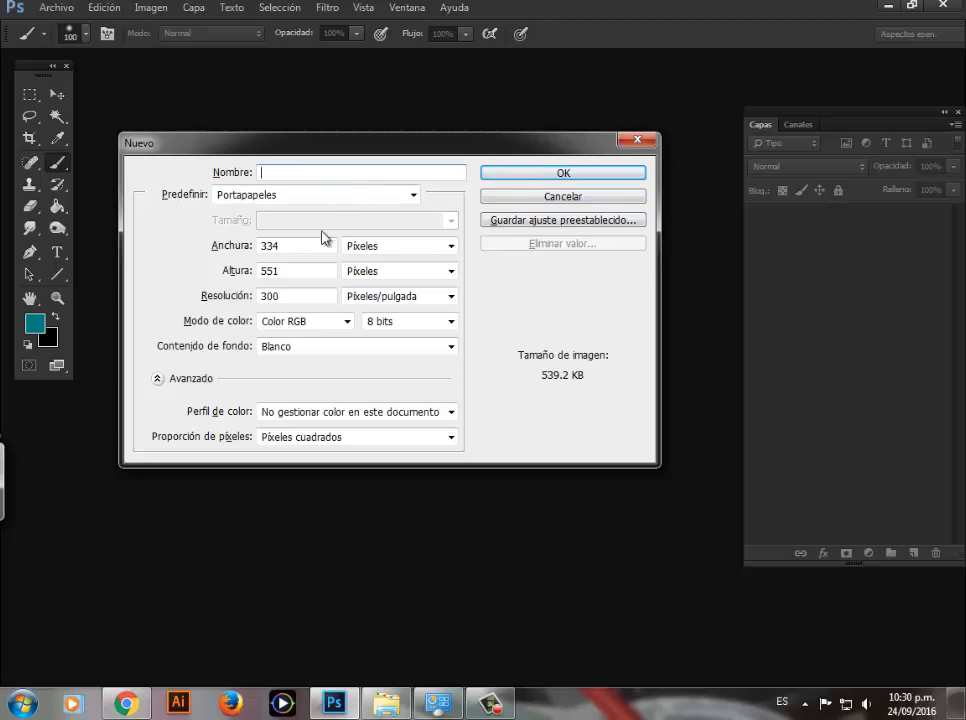
click(345, 196)
click(259, 265)
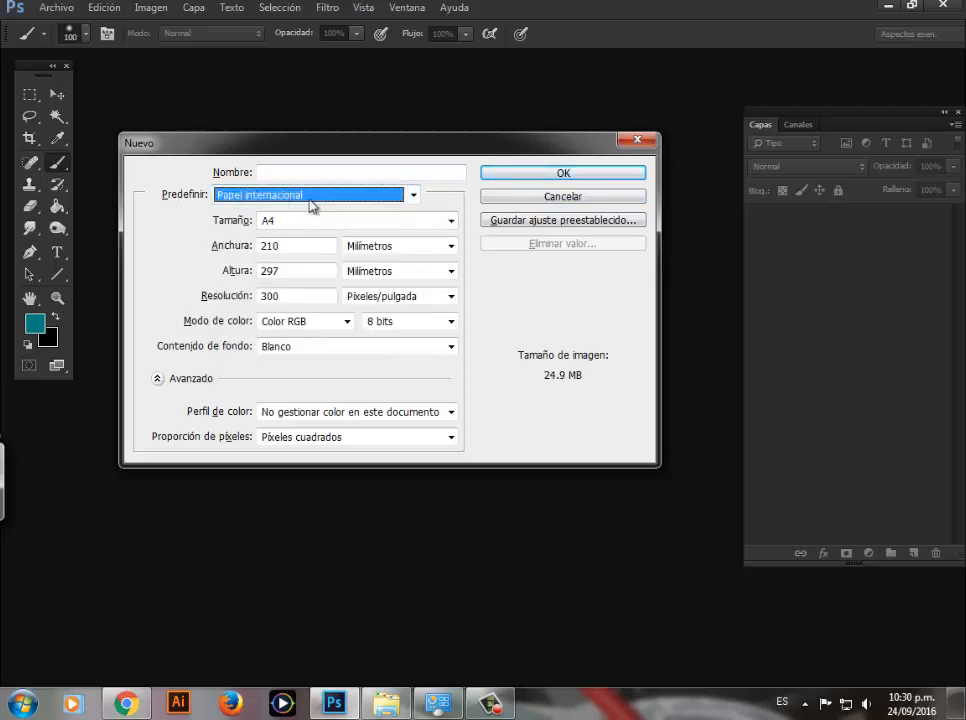
double_click(277, 296)
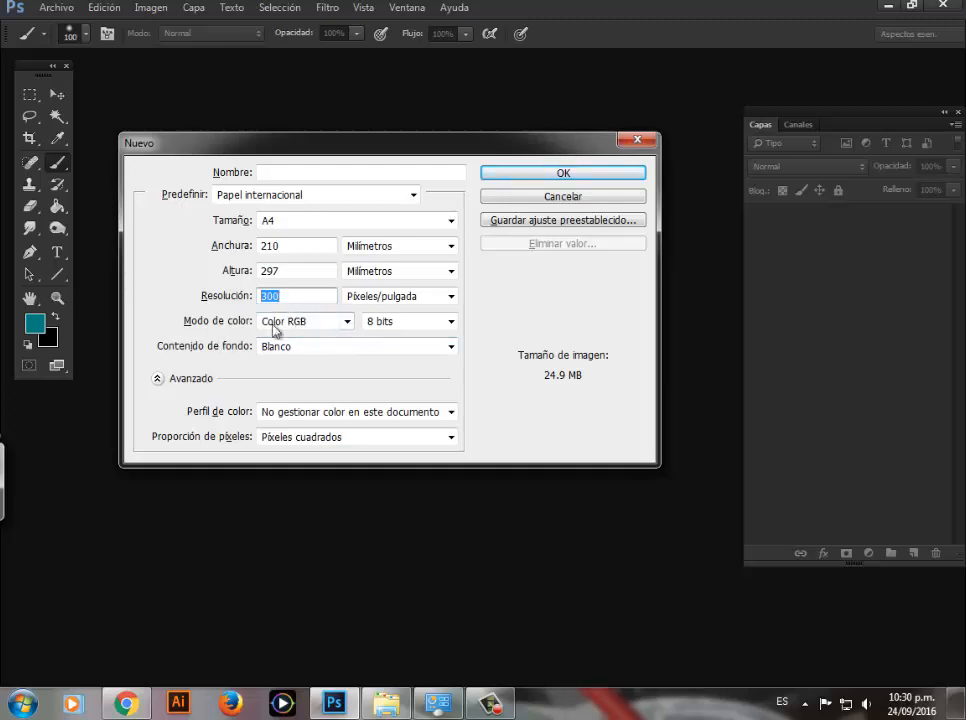
drag(313, 143, 311, 110)
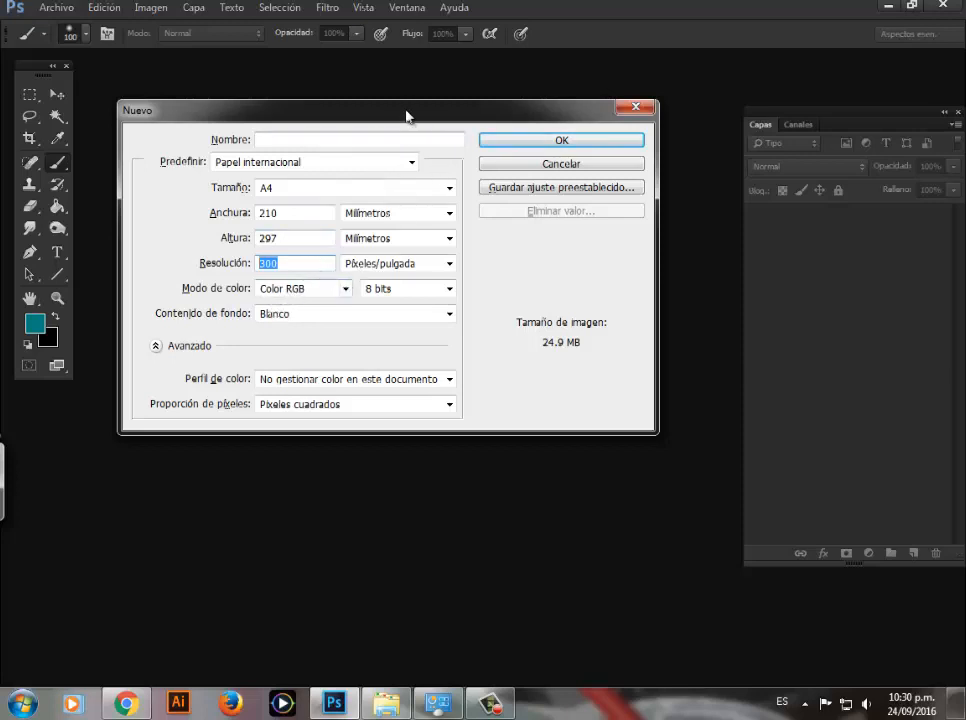
drag(357, 113, 330, 98)
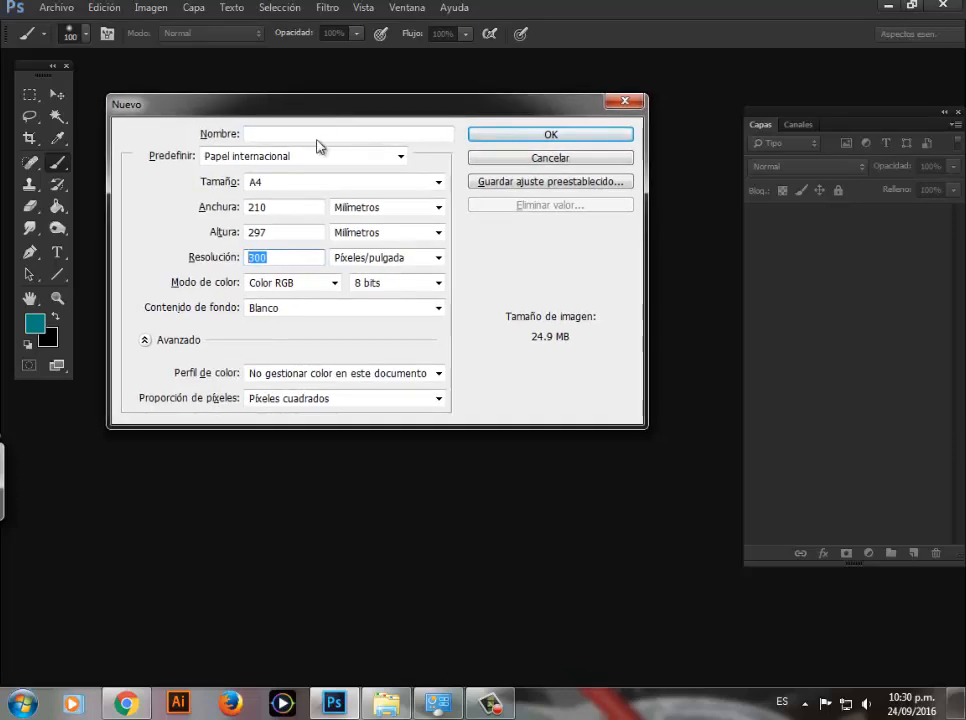
click(500, 138)
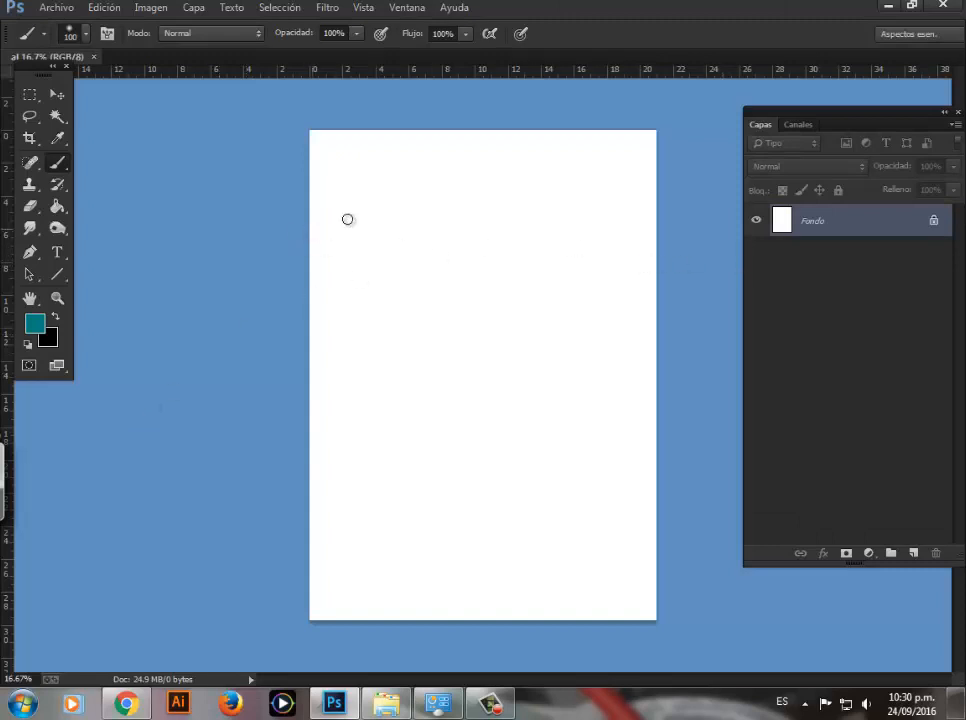
Step: Add a new layer and paint two teal test strokes on it with the Tamaño de presión, circular definido brush
drag(776, 111, 733, 108)
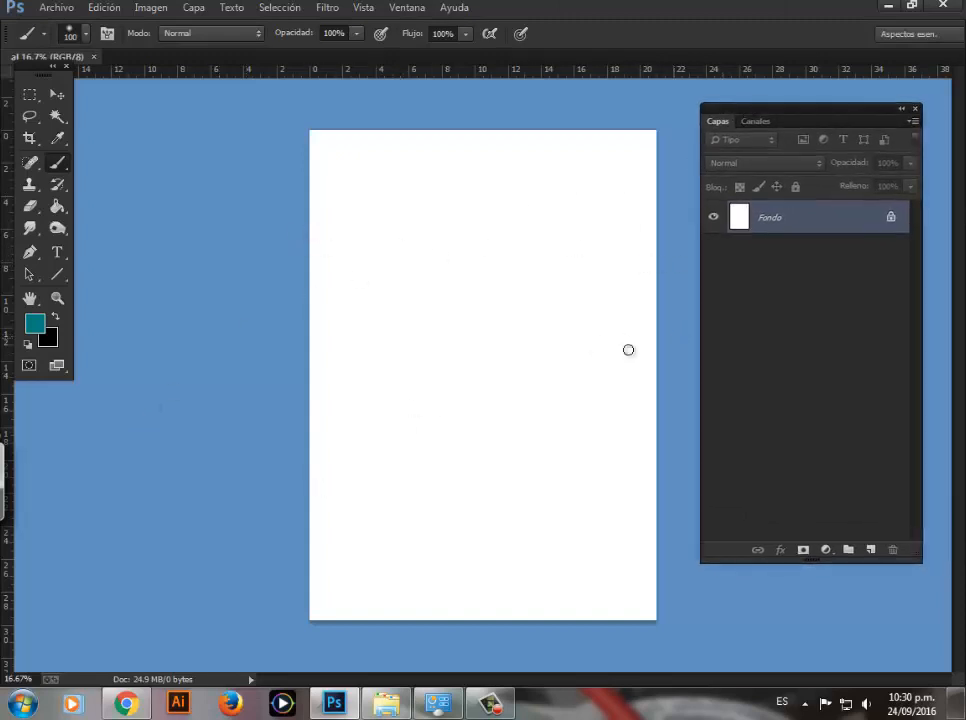
click(870, 550)
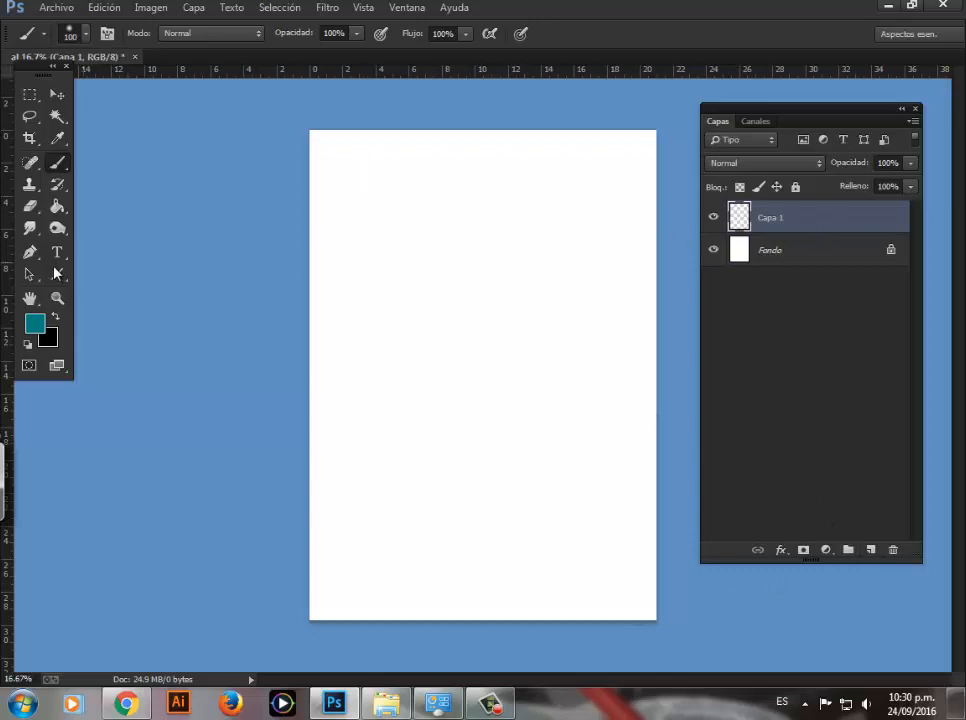
right_click(398, 226)
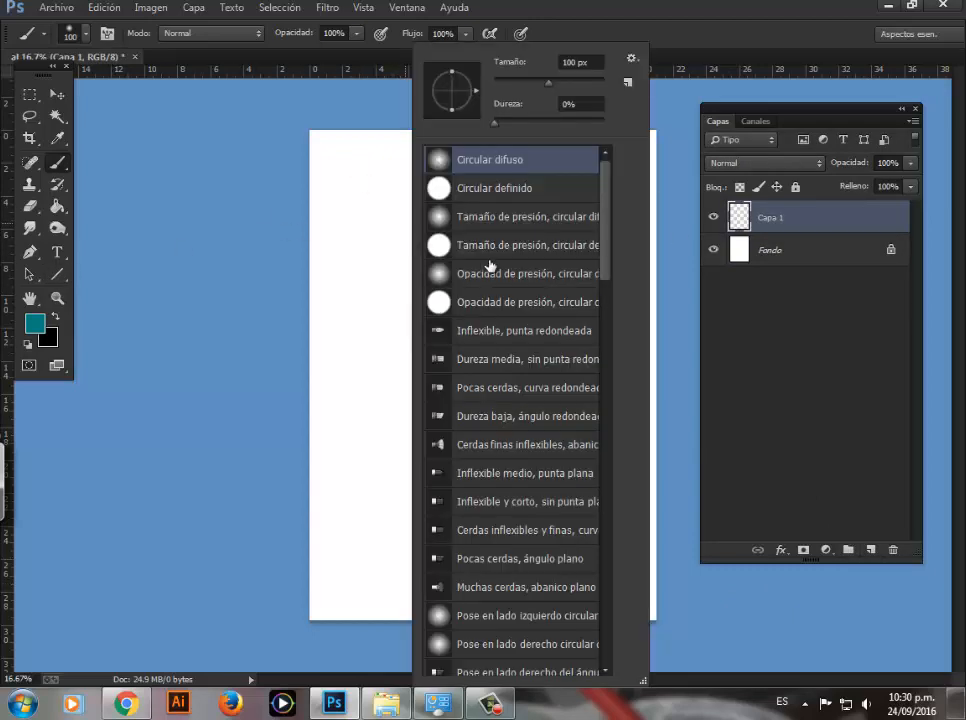
mouse_move(610, 192)
mouse_down()
mouse_move(610, 237)
mouse_move(610, 183)
mouse_move(628, 417)
mouse_move(608, 585)
mouse_move(608, 384)
mouse_move(591, 190)
mouse_up()
click(476, 360)
click(441, 217)
mouse_move(358, 194)
mouse_down()
mouse_move(335, 231)
mouse_move(351, 280)
mouse_up()
right_click(412, 188)
click(497, 243)
drag(378, 202, 368, 328)
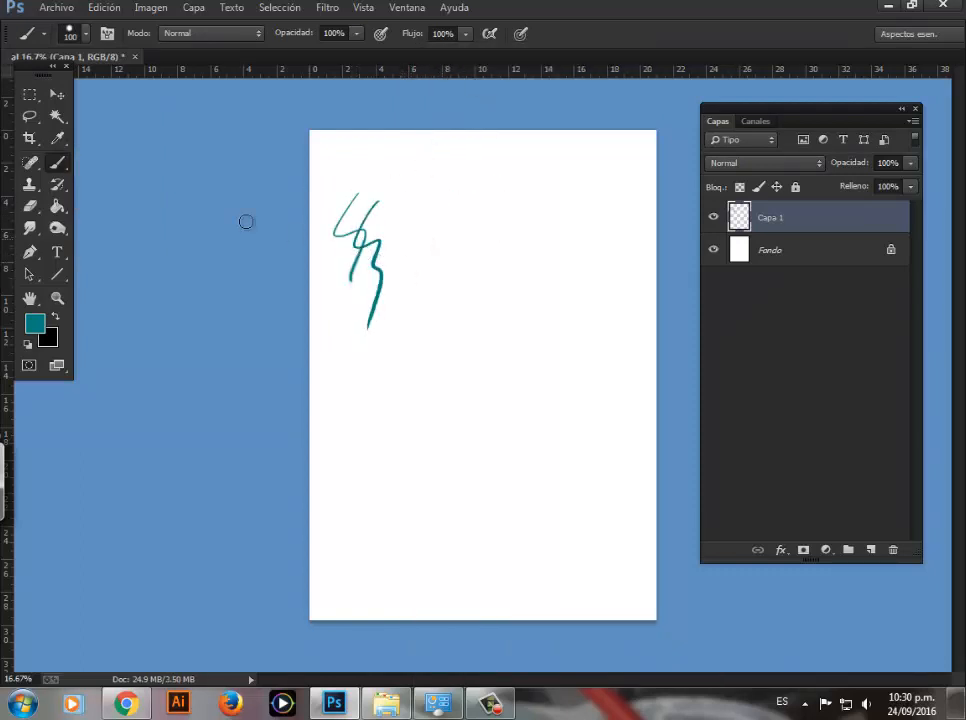
Step: Paint a thicker teal scribble above the first strokes and move the tool palette away from the window edge
drag(40, 75, 59, 131)
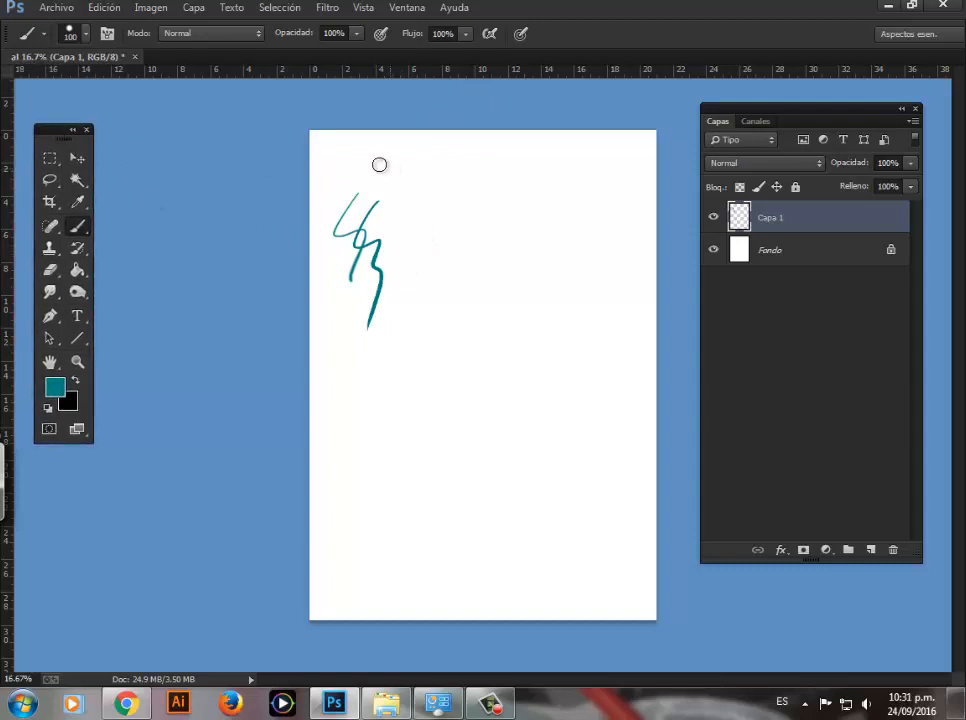
mouse_move(375, 157)
mouse_down()
mouse_move(343, 202)
mouse_move(347, 237)
mouse_move(370, 163)
mouse_move(341, 240)
mouse_up()
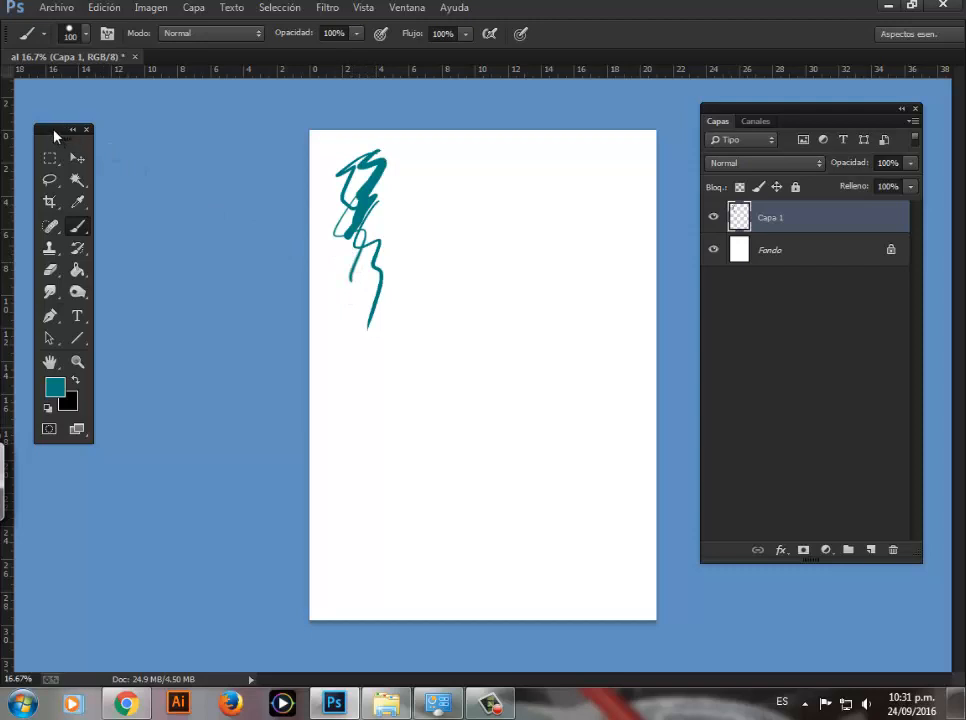
drag(55, 136, 71, 123)
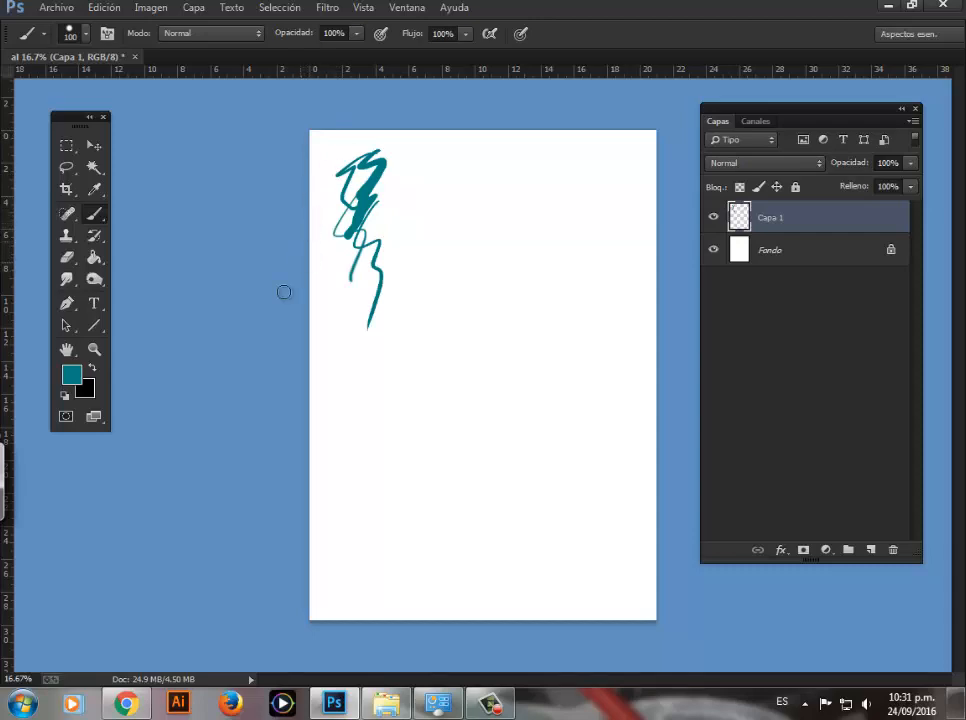
Step: Switch to Chrome, open the Semana 05 folder in the Aula Virtual course documents, and return to Photoshop
click(126, 705)
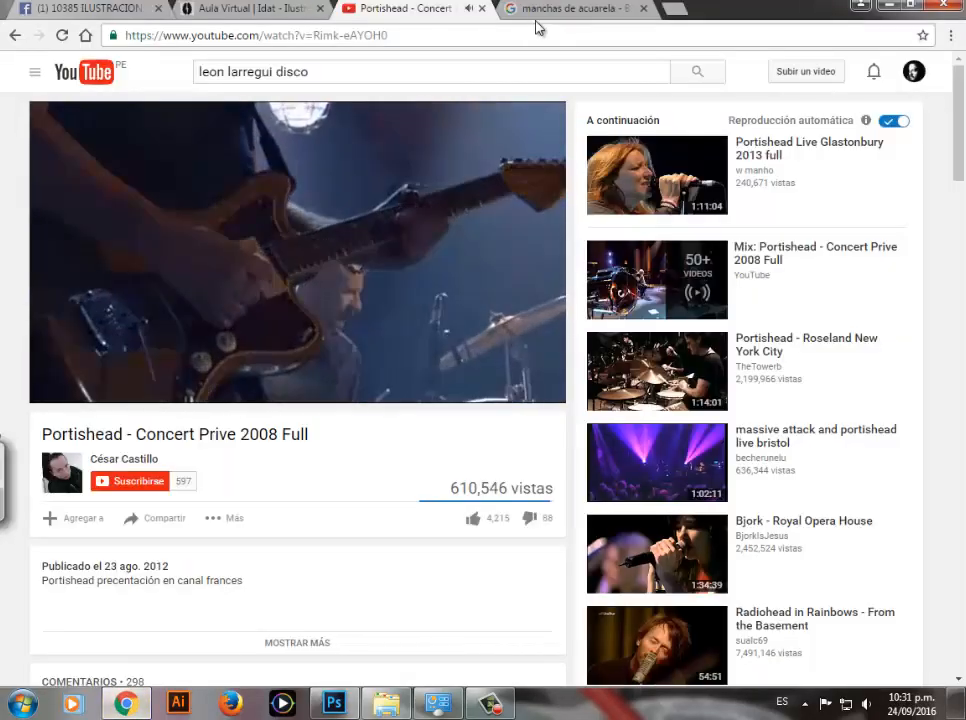
click(537, 12)
click(222, 9)
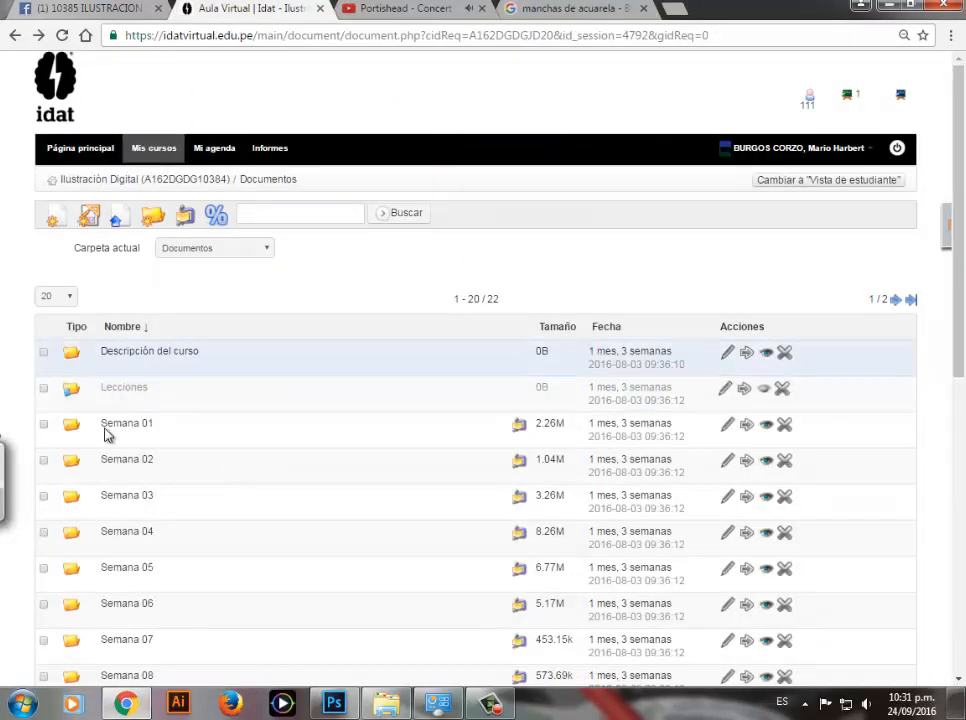
scroll(957, 196, down, 3)
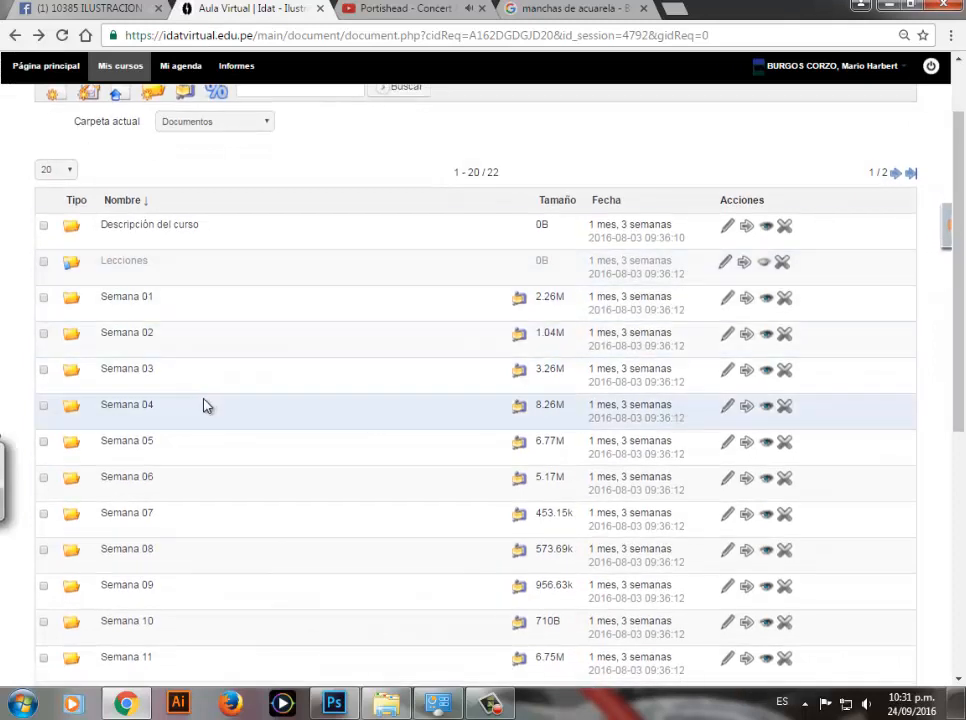
click(131, 446)
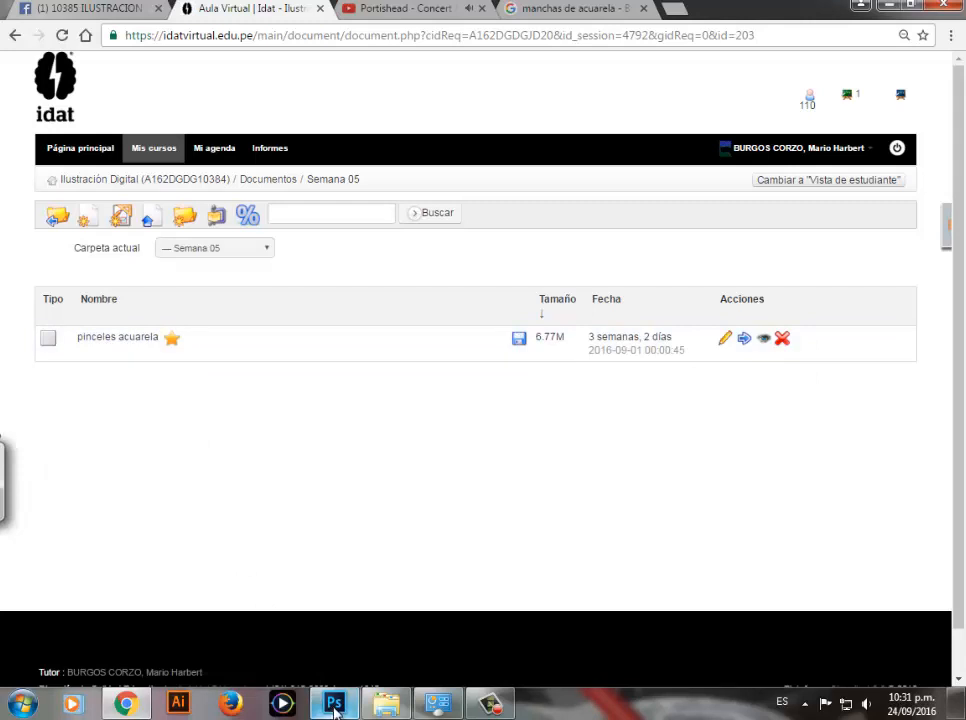
mouse_move(334, 706)
click(256, 535)
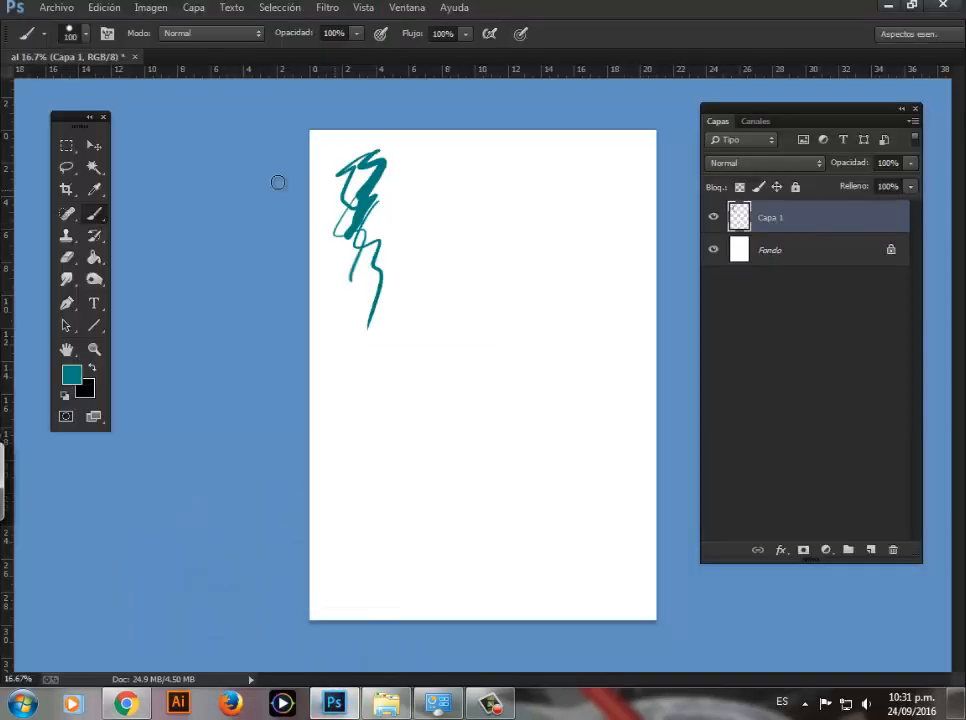
drag(80, 118, 90, 150)
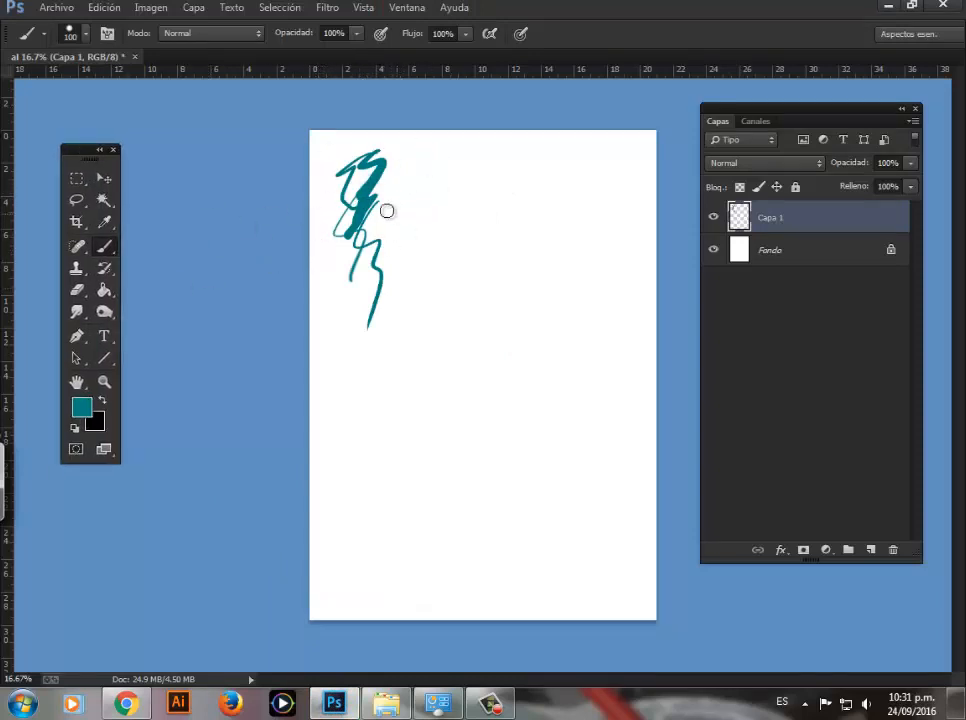
drag(95, 149, 119, 135)
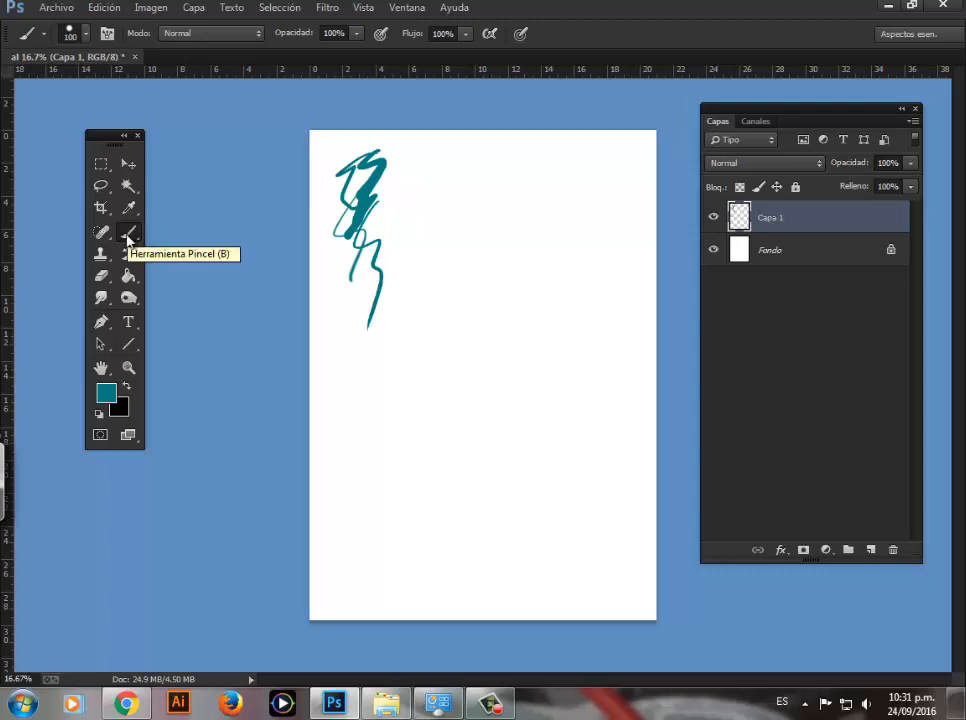
Step: Examine the brush preset options and look through the list of available brushes
right_click(434, 203)
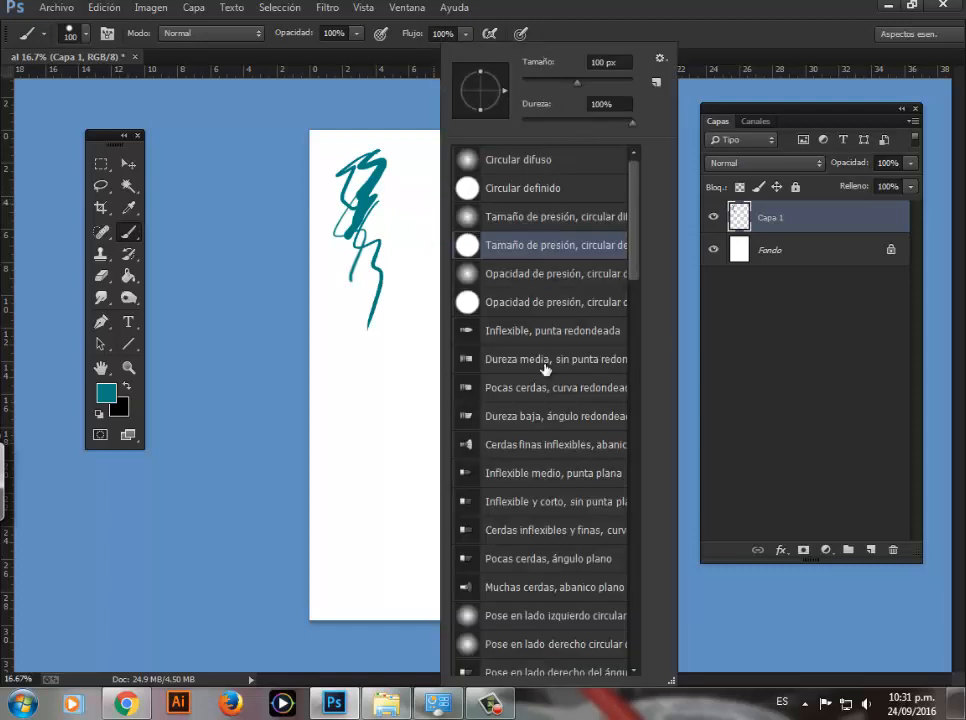
click(660, 60)
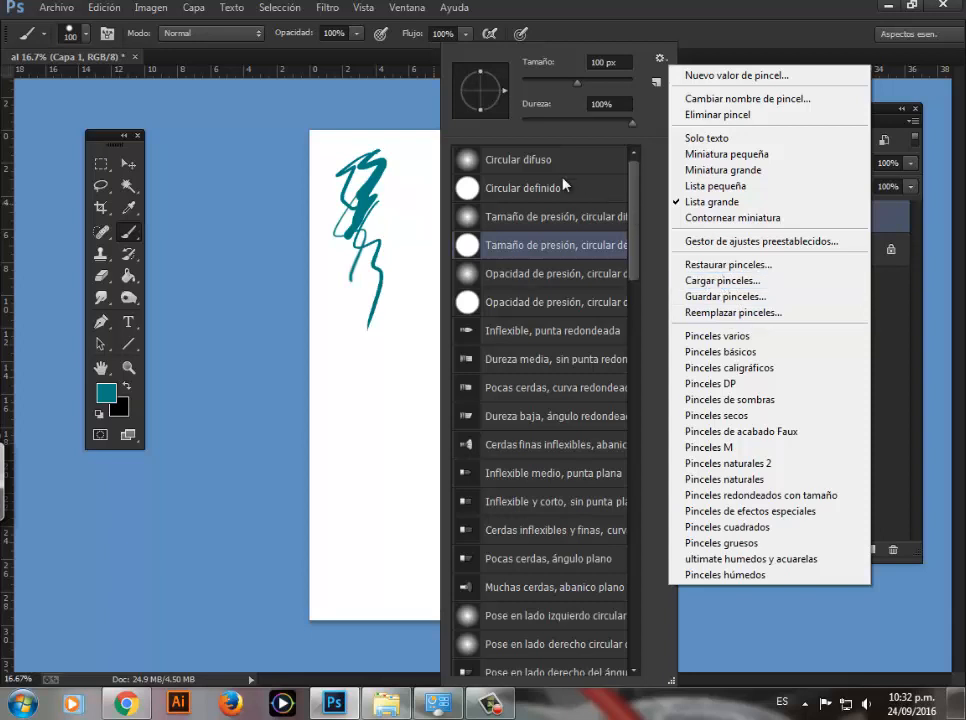
click(636, 235)
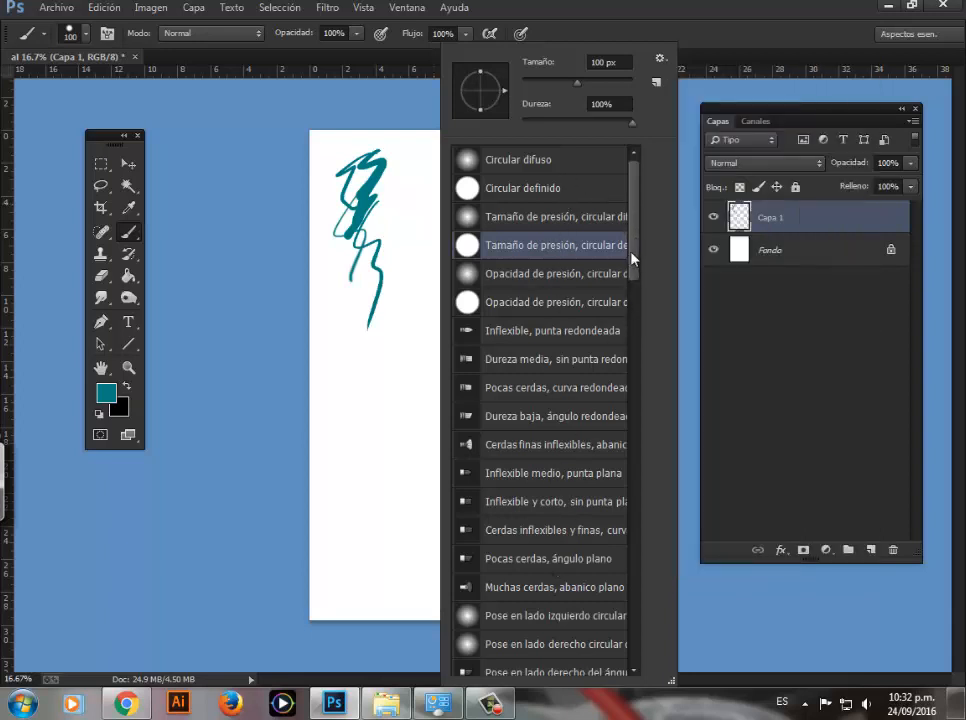
mouse_move(632, 258)
mouse_down()
mouse_move(638, 491)
mouse_move(632, 252)
mouse_up()
mouse_move(637, 218)
mouse_down()
mouse_move(638, 520)
mouse_move(639, 266)
mouse_move(641, 276)
mouse_up()
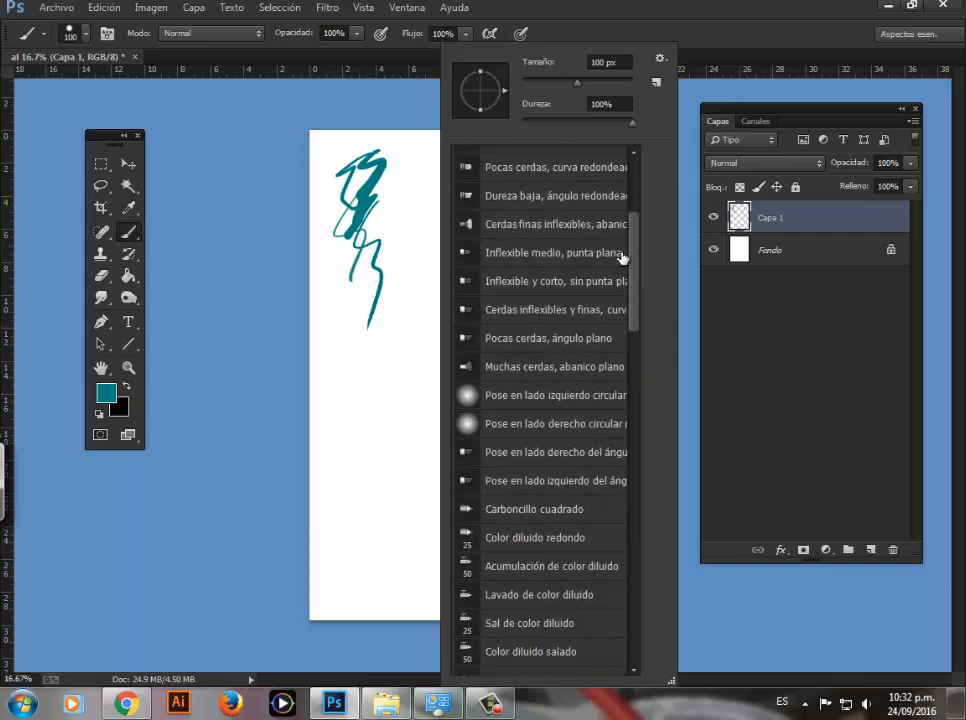
Step: Replace the current brushes with the pinceles acuarela set from the ilustracion digital > 2015 > acuarela digital folder on drive E
click(660, 58)
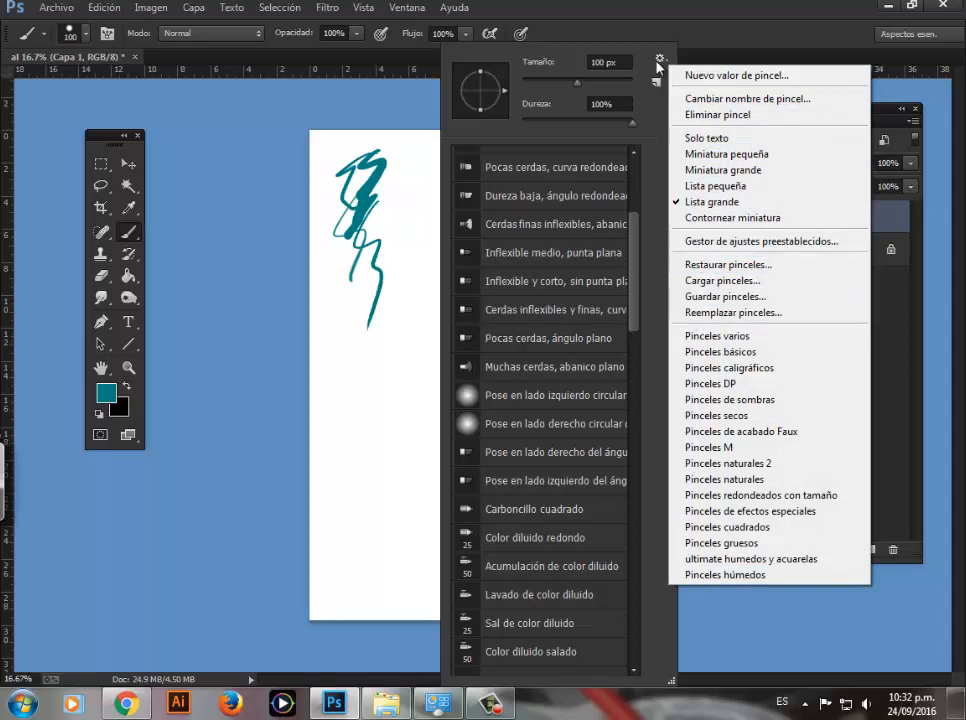
click(713, 314)
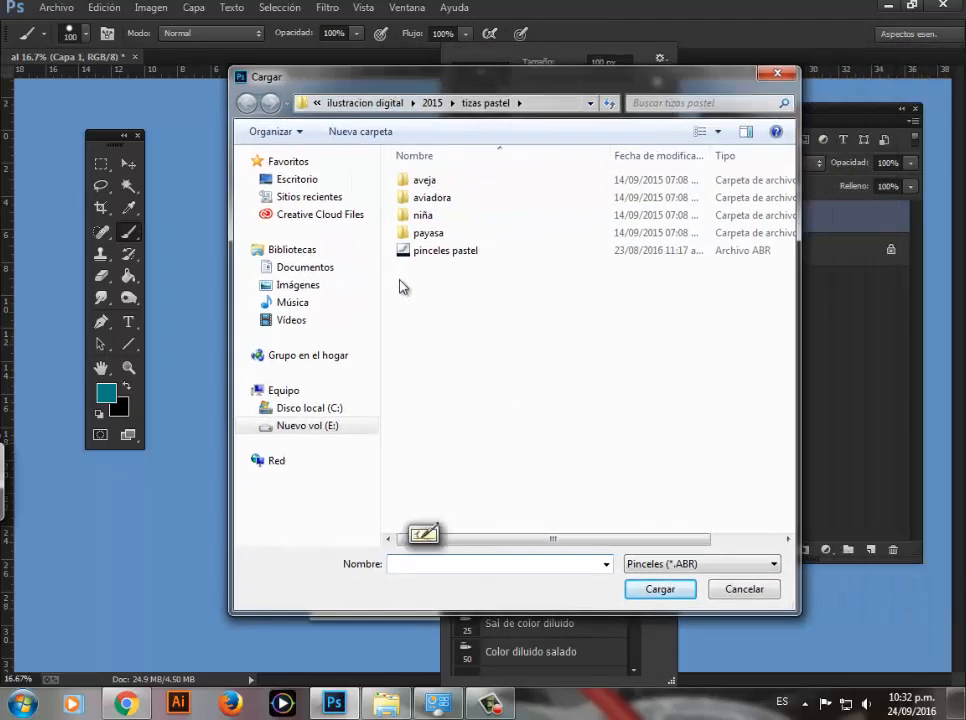
click(305, 425)
double_click(436, 358)
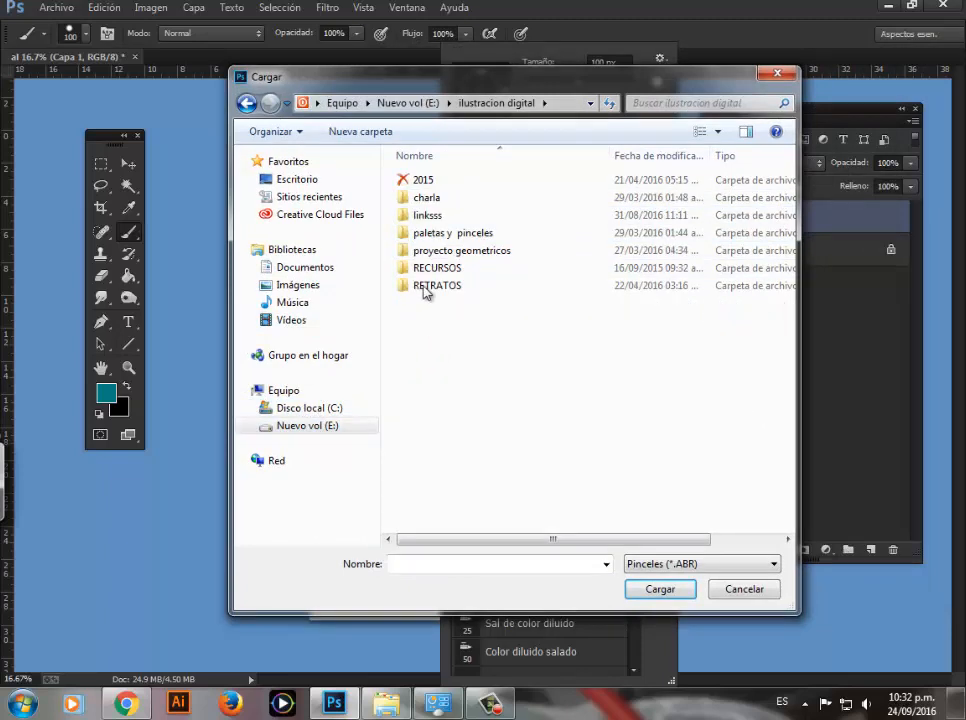
double_click(425, 180)
double_click(437, 199)
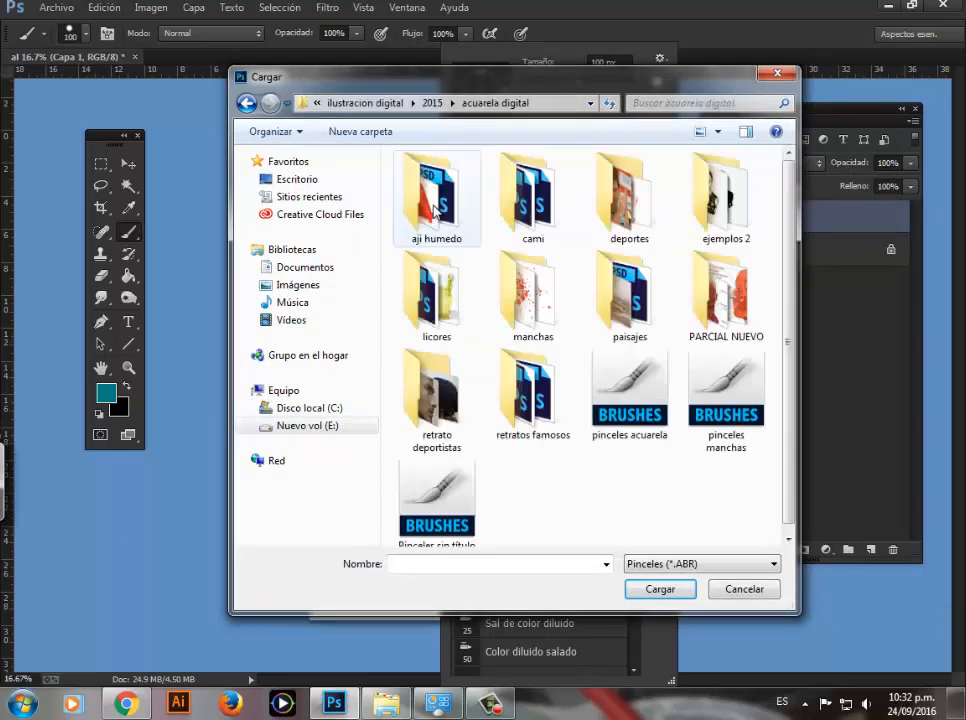
scroll(726, 197, down, 1)
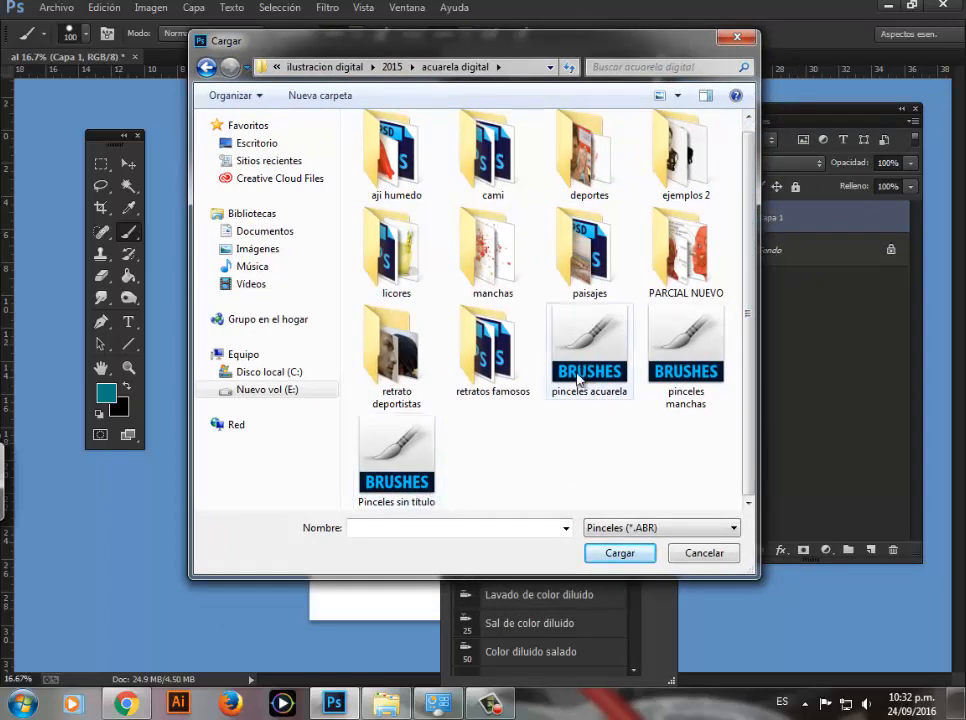
click(585, 374)
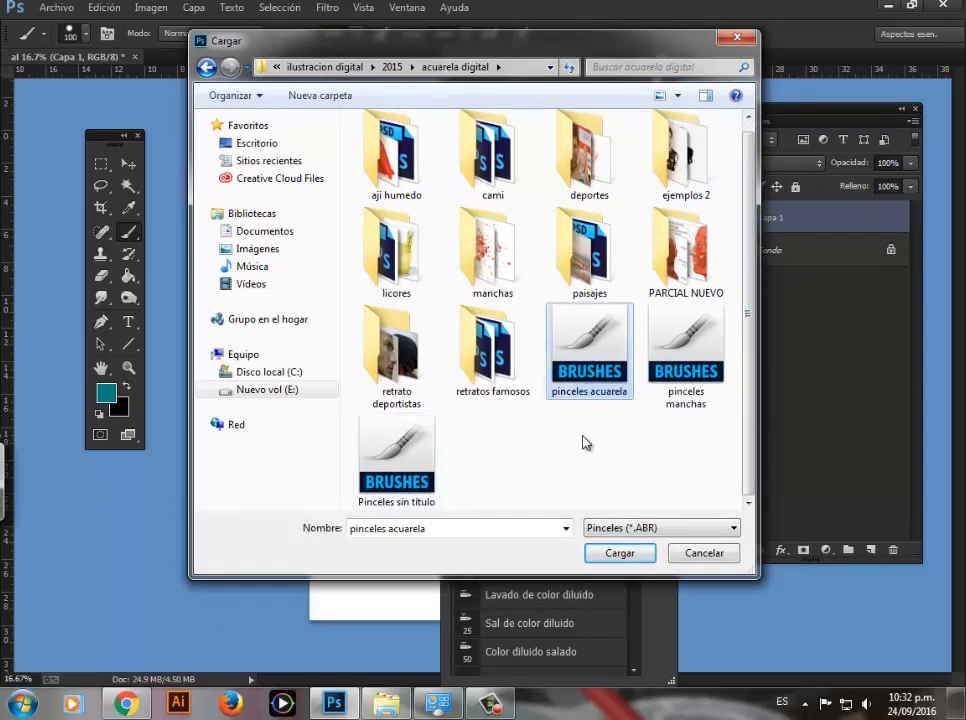
click(617, 556)
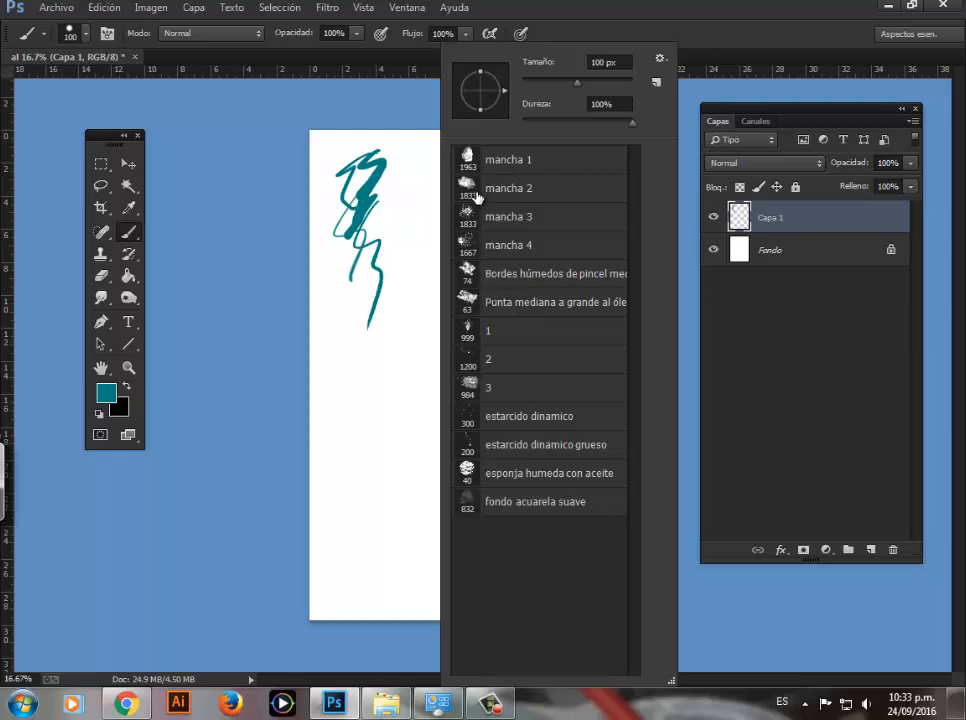
Step: Choose the Bordes húmedos de pincel brush at 120 px and paint a wavy teal stroke beside the first scribbles
click(470, 277)
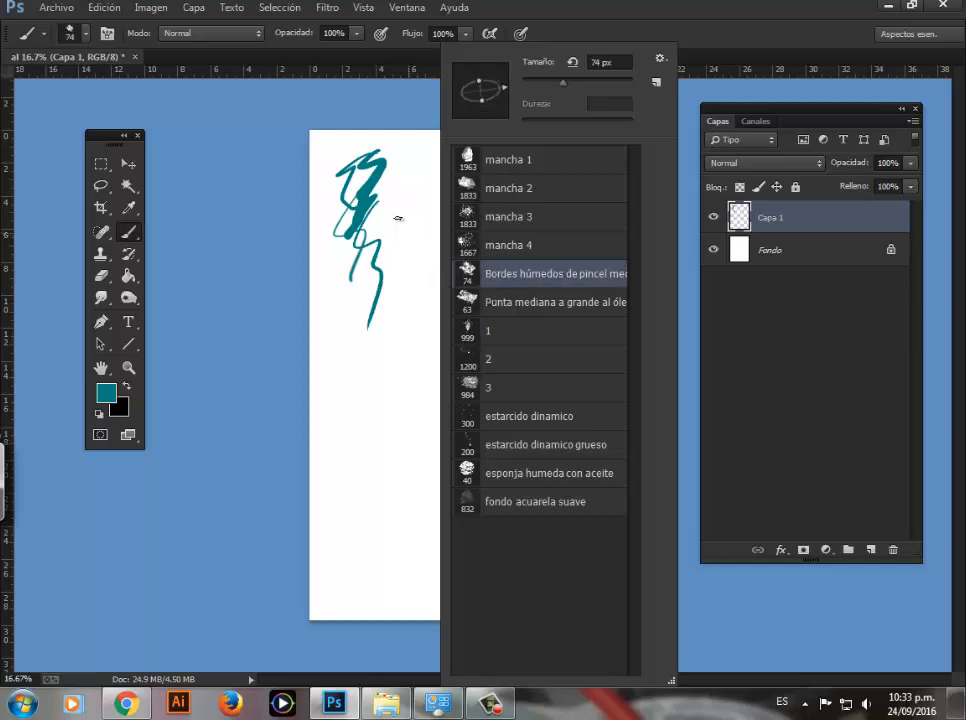
click(401, 218)
right_click(422, 211)
drag(552, 88, 558, 88)
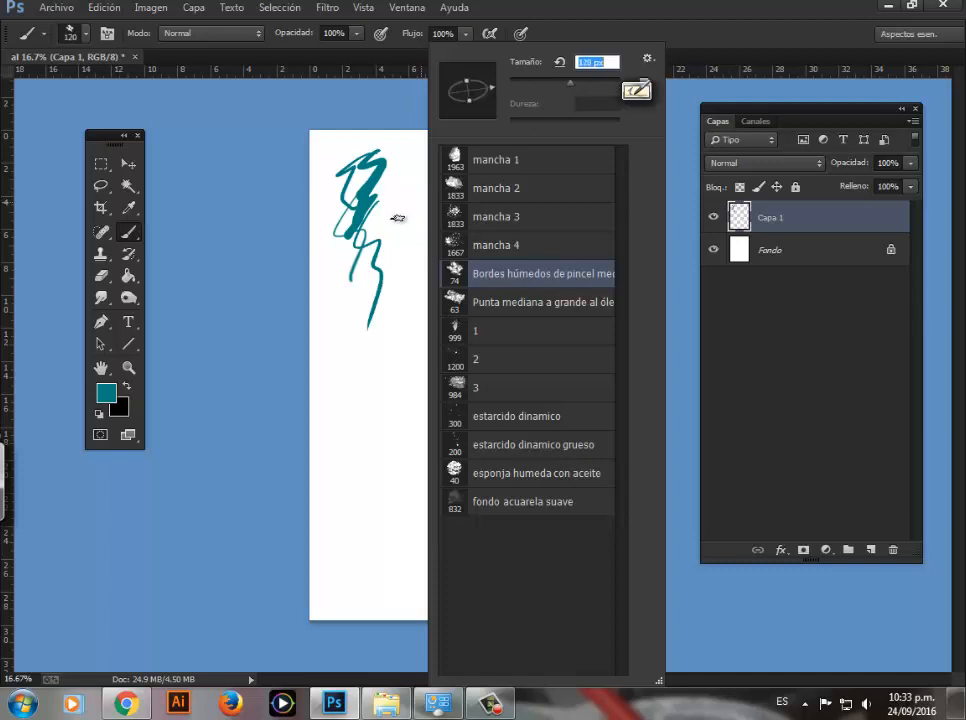
click(399, 218)
mouse_move(410, 183)
mouse_down()
mouse_move(405, 270)
mouse_move(367, 334)
mouse_move(349, 316)
mouse_move(364, 393)
mouse_up()
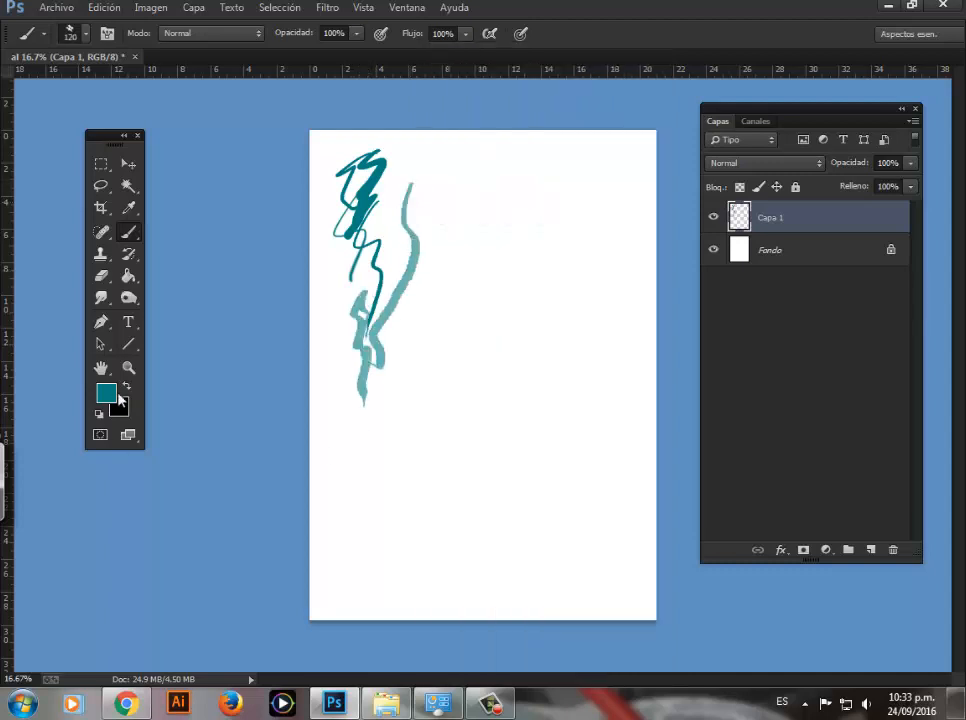
Step: Swap the foreground color to black and paint two wavy strokes around the teal ones, using a larger brush size for the second
key(x)
drag(338, 276, 345, 468)
right_click(432, 268)
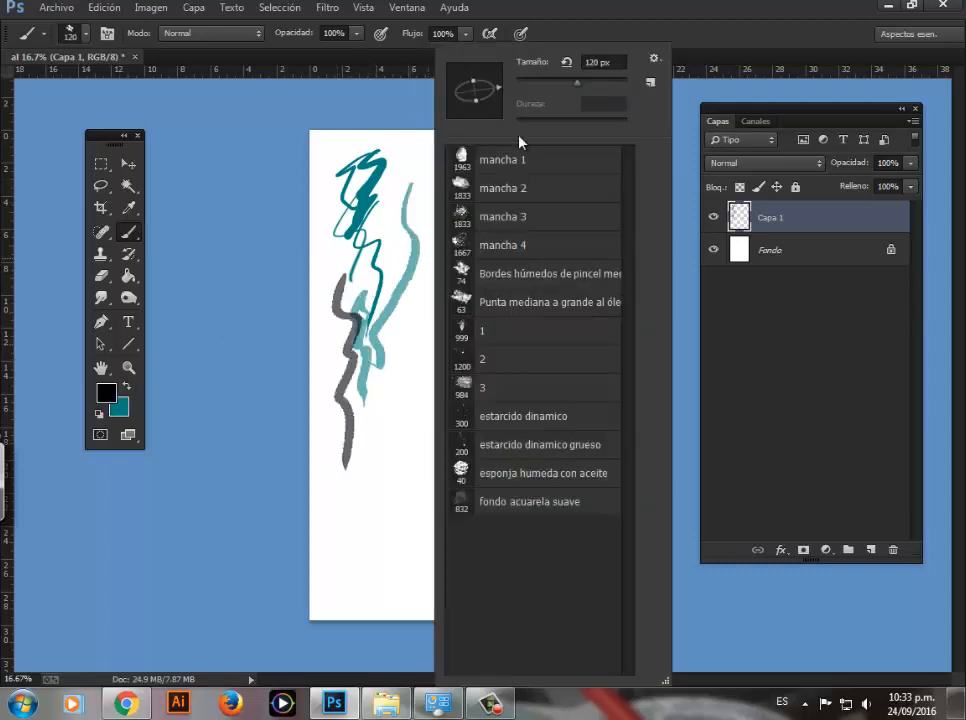
drag(588, 83, 591, 84)
click(409, 171)
mouse_move(415, 157)
mouse_down()
mouse_move(406, 246)
mouse_move(423, 361)
mouse_move(414, 440)
mouse_up()
Step: Paint several thick and thin black test strokes with the Punta mediana a grande al óleo brush at 160 px
right_click(441, 268)
click(455, 301)
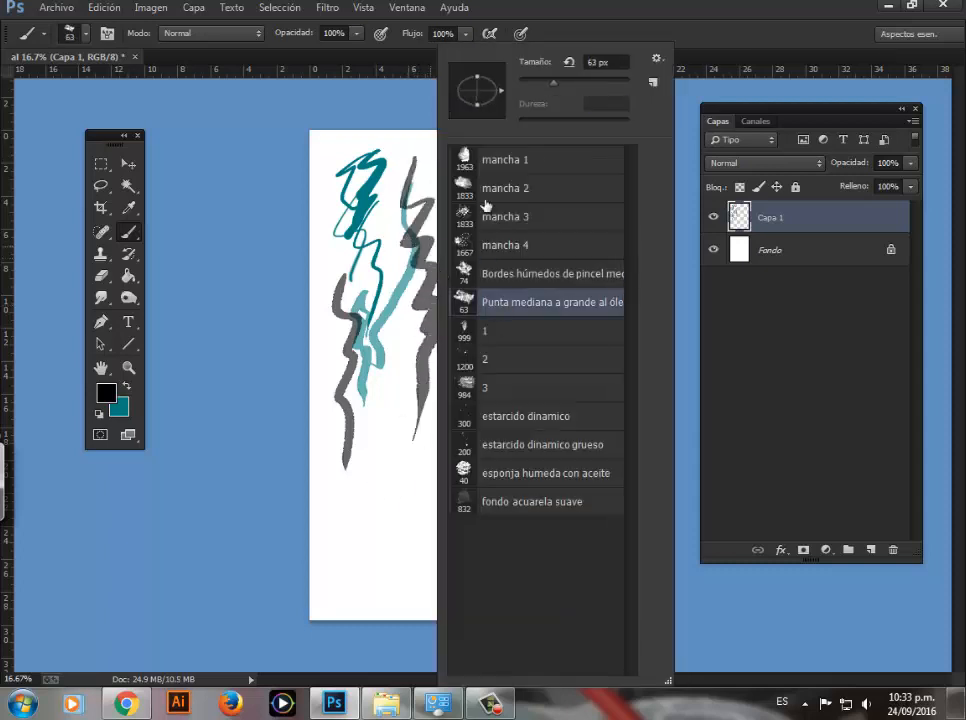
click(418, 154)
mouse_move(425, 148)
mouse_down()
mouse_move(442, 270)
mouse_move(433, 305)
mouse_up()
drag(475, 190, 446, 348)
drag(487, 238, 435, 438)
drag(497, 194, 455, 325)
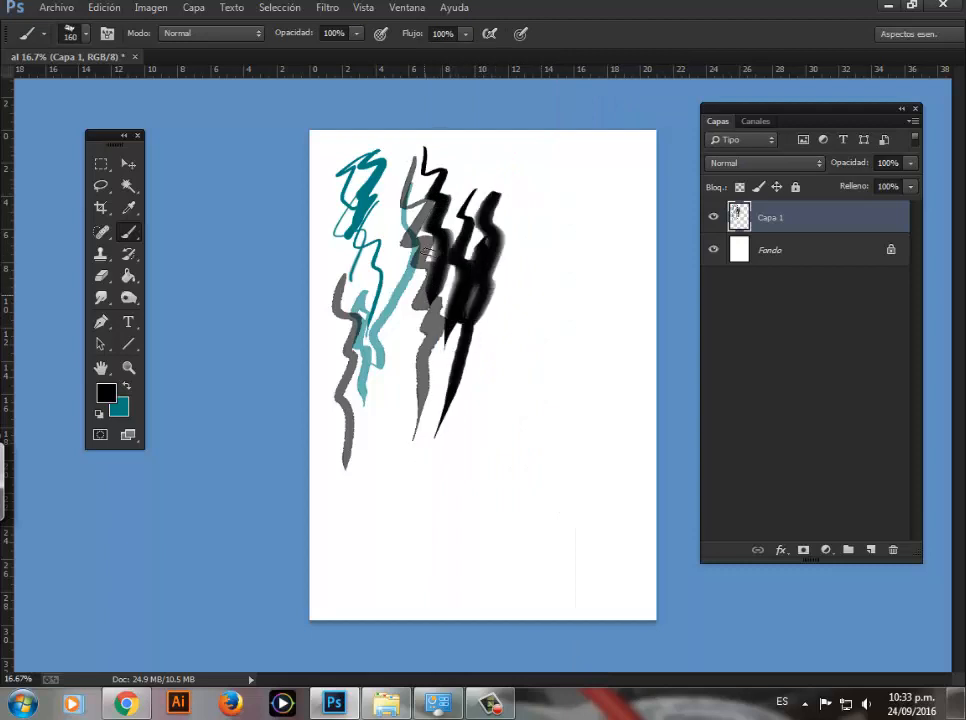
mouse_move(415, 180)
mouse_down()
mouse_move(391, 355)
mouse_move(401, 335)
mouse_move(384, 430)
mouse_up()
drag(337, 254, 355, 402)
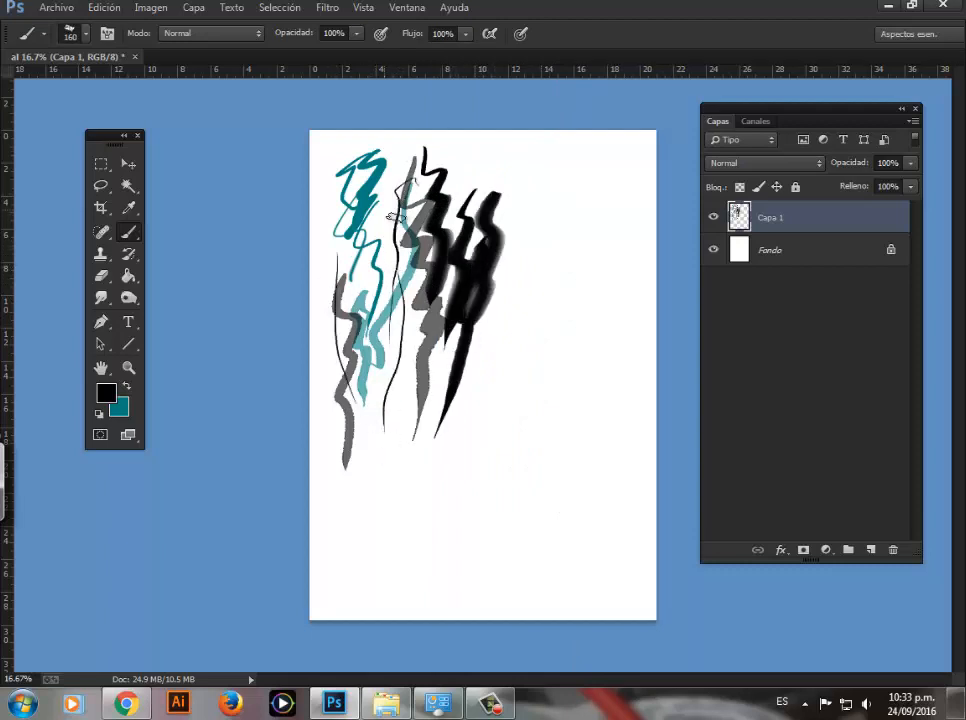
Step: Paint black sponge texture down the left side of the page with esponja humeda con aceite at 181 px, then at 288 px
right_click(397, 259)
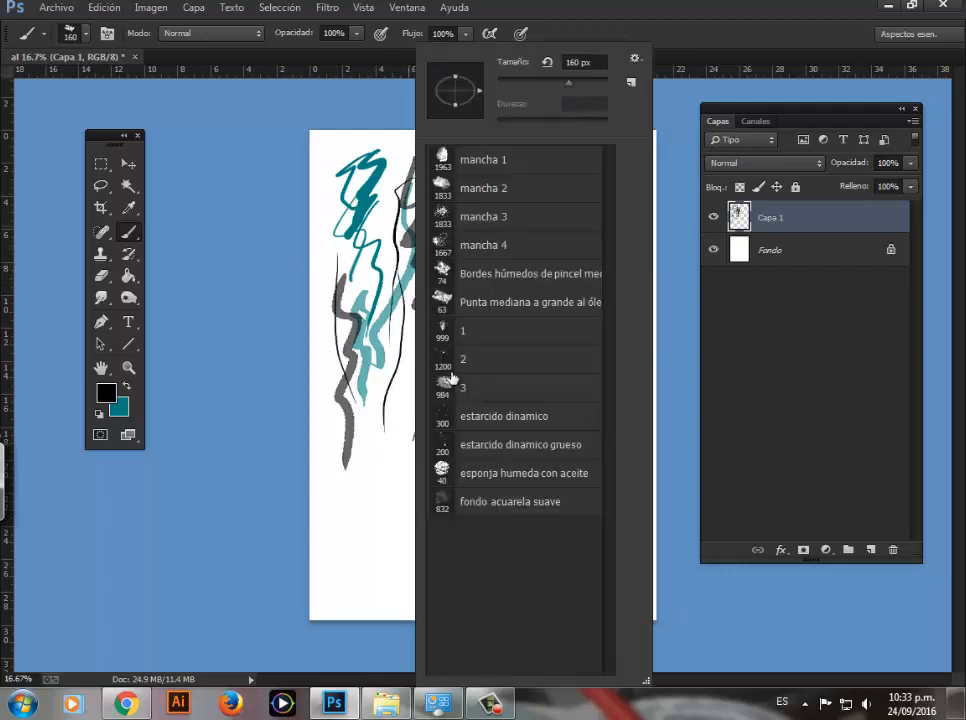
click(474, 479)
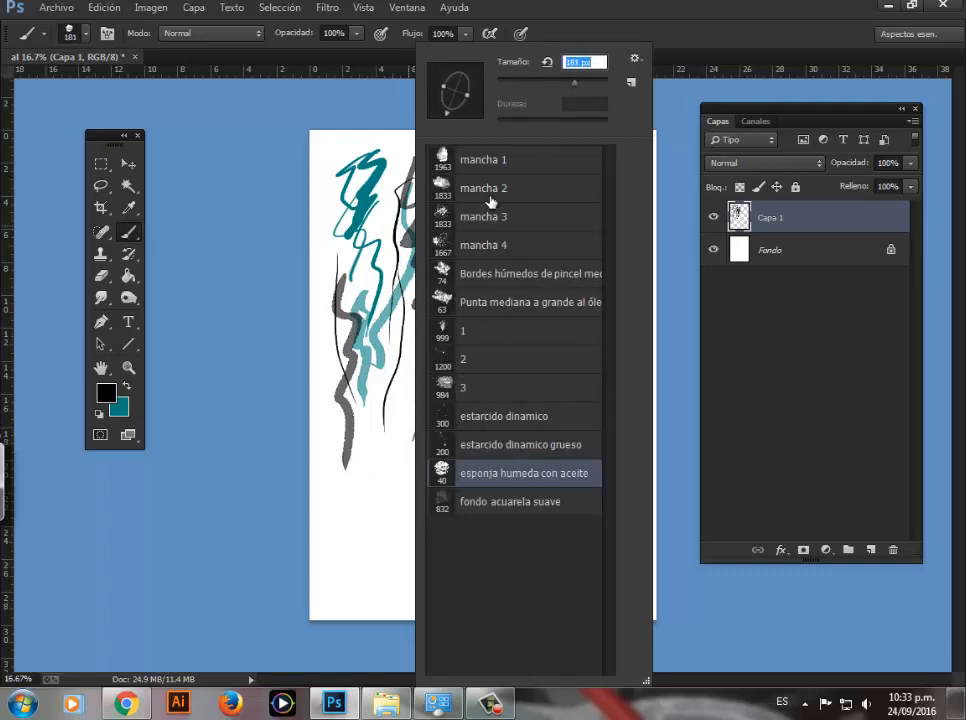
mouse_move(333, 408)
mouse_down()
mouse_move(343, 554)
mouse_move(356, 545)
mouse_move(356, 567)
mouse_move(371, 458)
mouse_up()
right_click(377, 411)
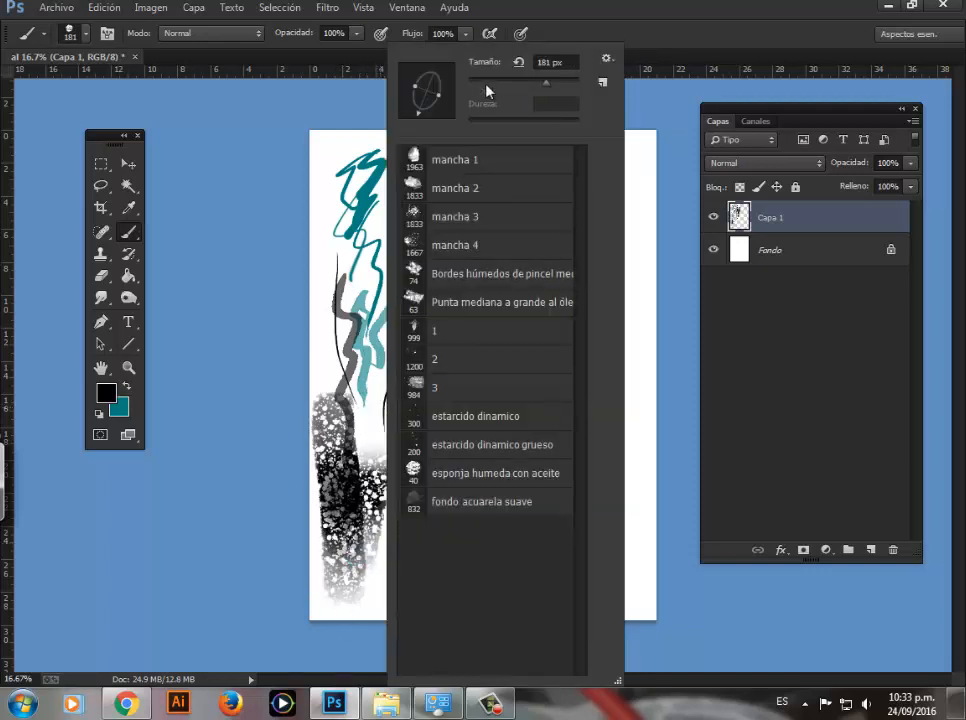
drag(549, 82, 554, 82)
mouse_move(341, 157)
mouse_down()
mouse_move(325, 294)
mouse_move(326, 158)
mouse_move(342, 272)
mouse_move(334, 208)
mouse_move(347, 242)
mouse_move(346, 266)
mouse_move(332, 245)
mouse_move(332, 205)
mouse_move(346, 272)
mouse_move(351, 180)
mouse_move(442, 232)
mouse_move(394, 282)
mouse_move(314, 438)
mouse_move(347, 312)
mouse_move(440, 384)
mouse_up()
Step: Enlarge the sponge brush to 486 px and paint a black patch in the upper right corner of the page
right_click(413, 390)
right_click(413, 390)
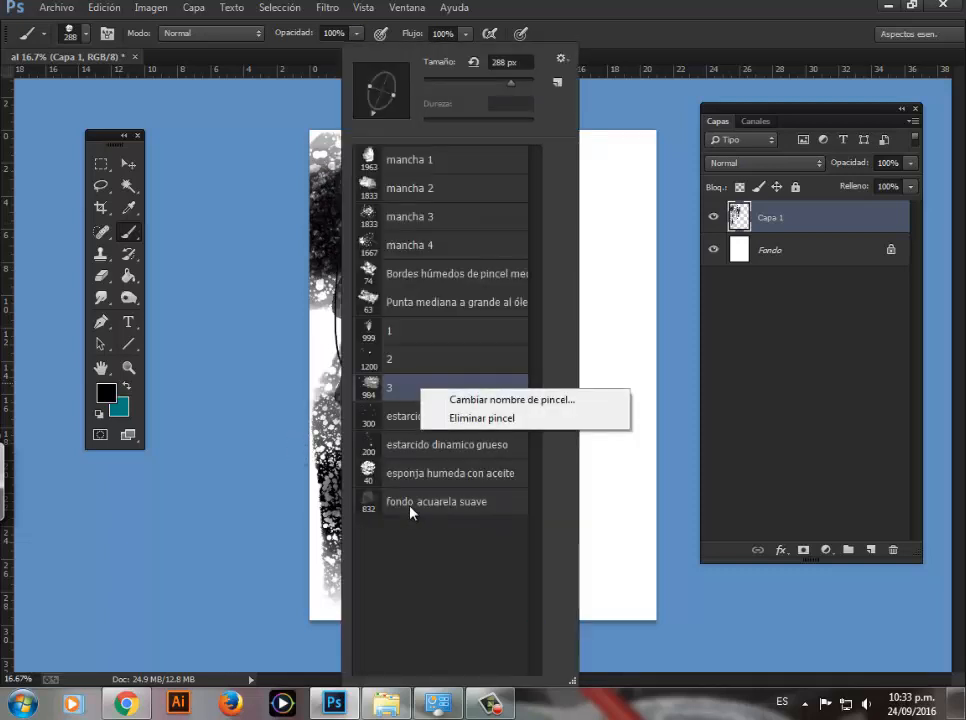
click(400, 457)
drag(511, 84, 518, 83)
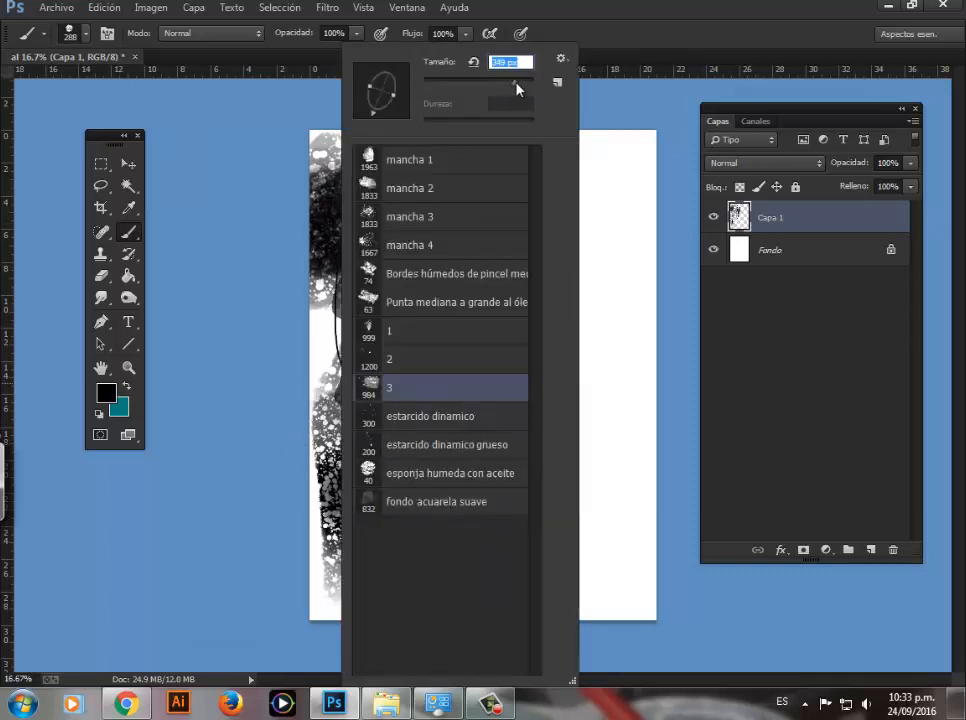
mouse_move(612, 132)
mouse_down()
mouse_move(580, 205)
mouse_move(618, 195)
mouse_up()
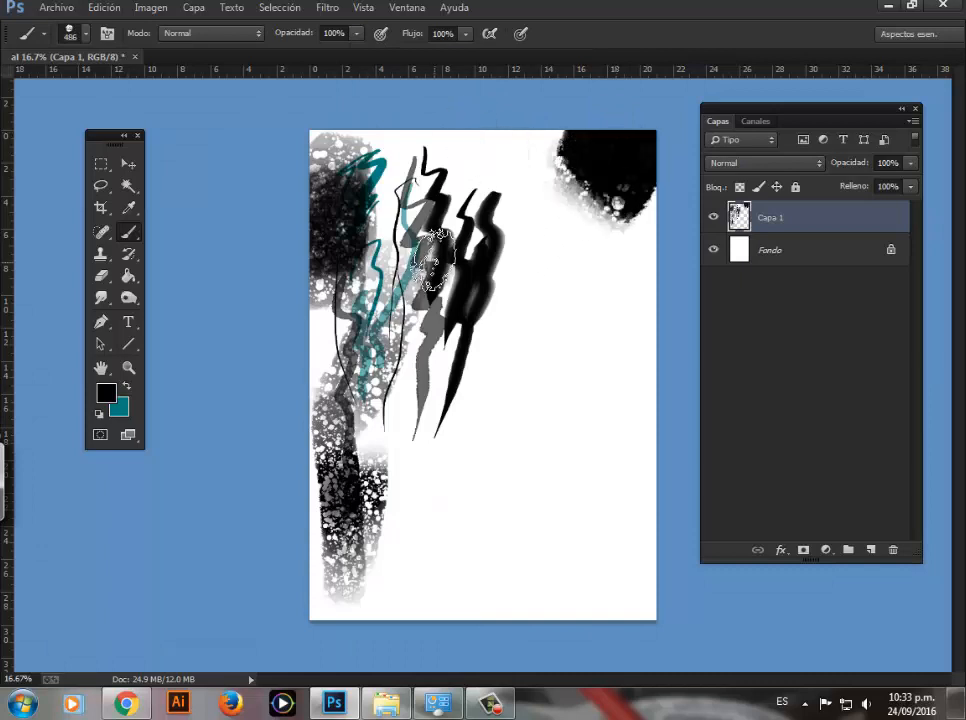
Step: Spatter black specks around the upper strokes with estarcido dinamico grueso at 200 px, then at 349 px
right_click(494, 431)
click(499, 453)
click(388, 264)
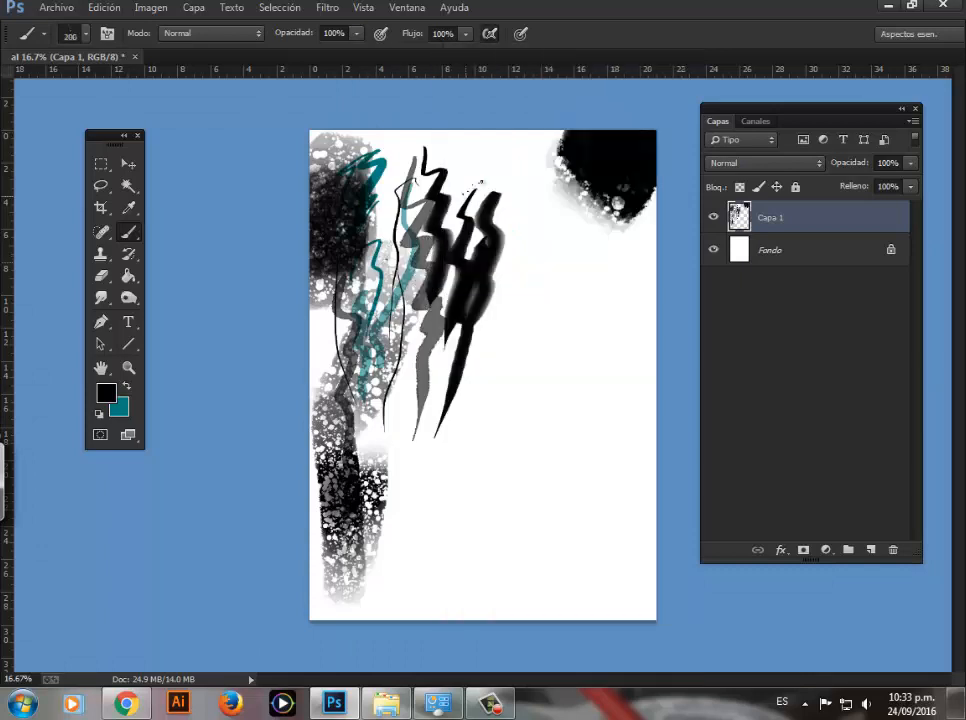
right_click(520, 180)
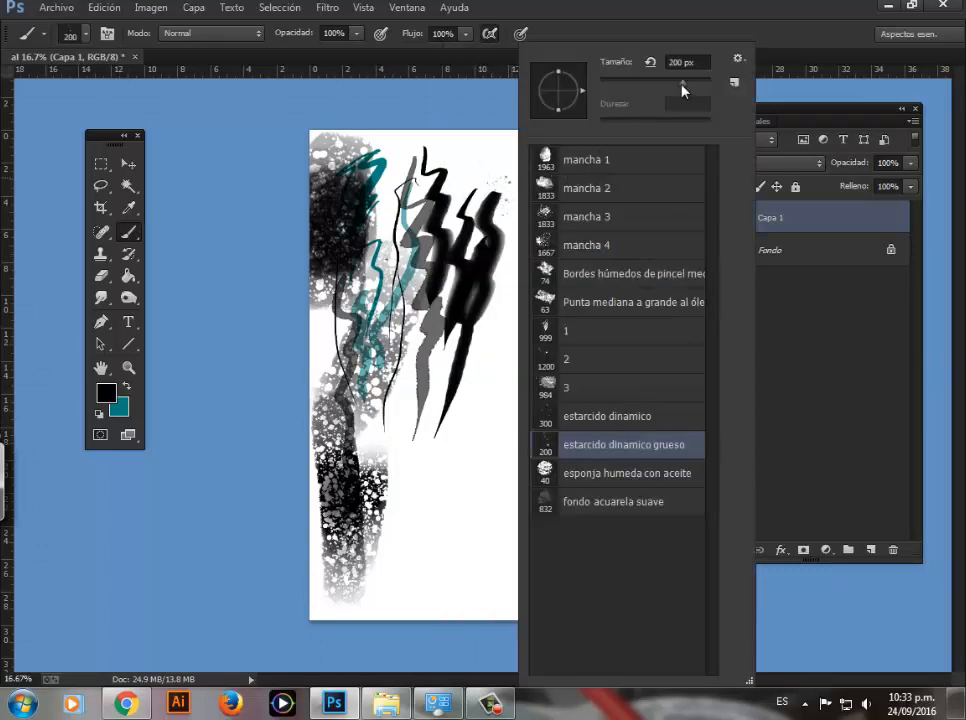
click(484, 146)
mouse_move(463, 126)
mouse_down()
mouse_move(477, 162)
mouse_move(508, 175)
mouse_up()
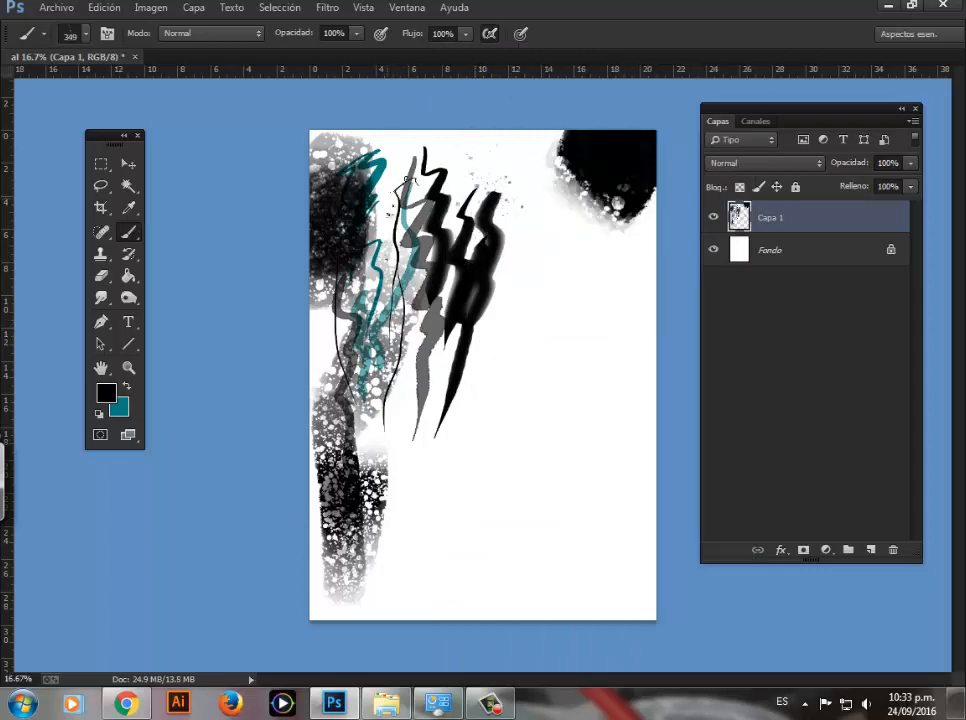
Step: Stamp a large black watercolor stain on the upper right part of the page with the mancha 1 brush at 1963 px
right_click(432, 241)
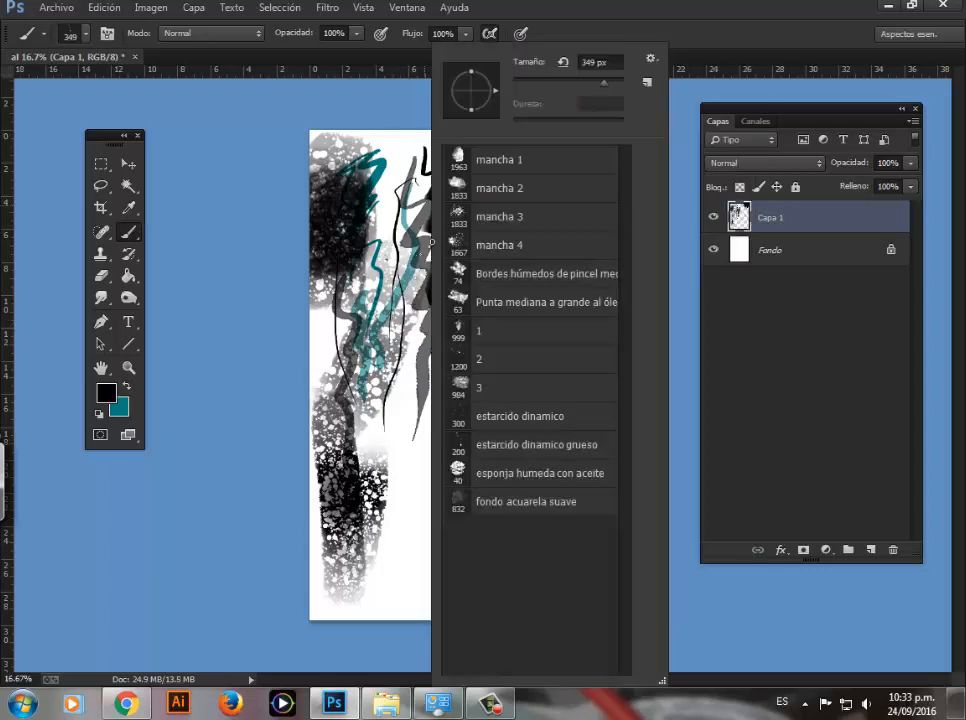
click(492, 163)
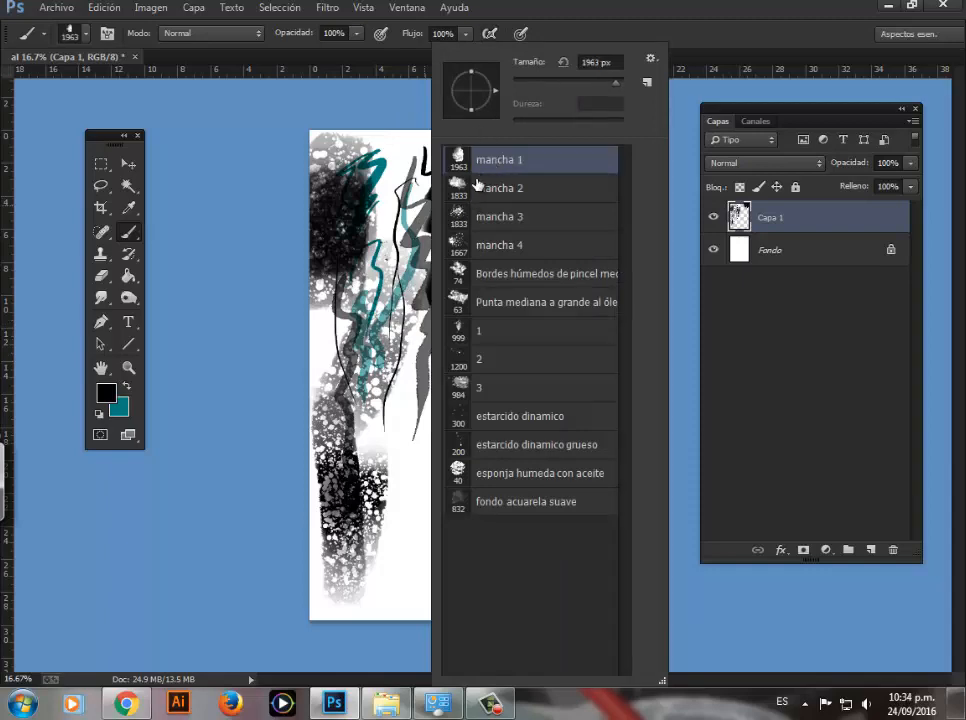
click(554, 15)
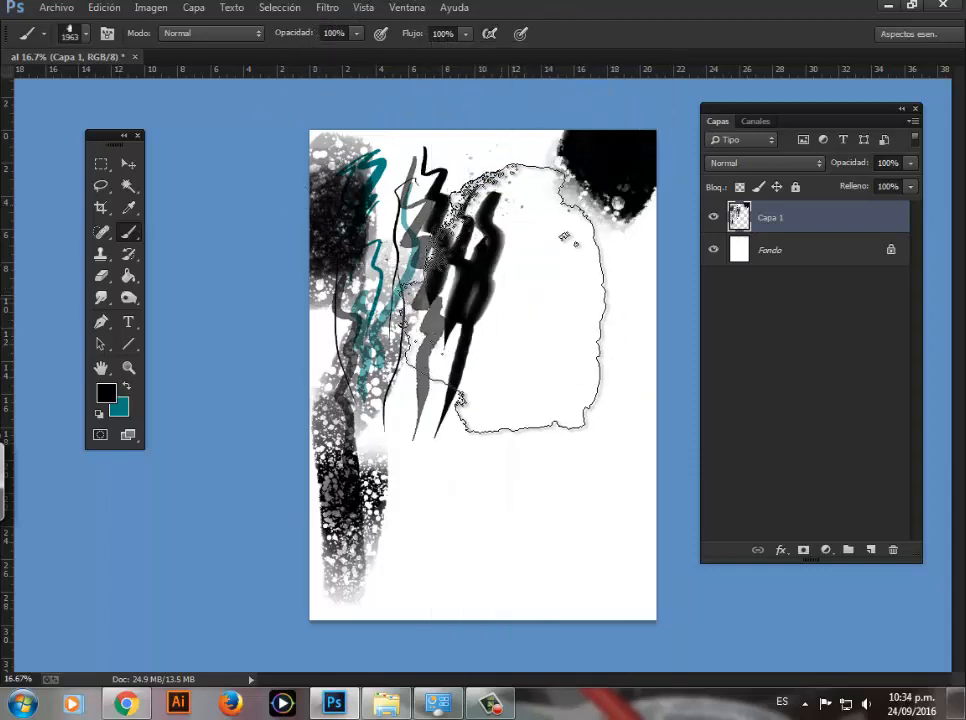
click(550, 265)
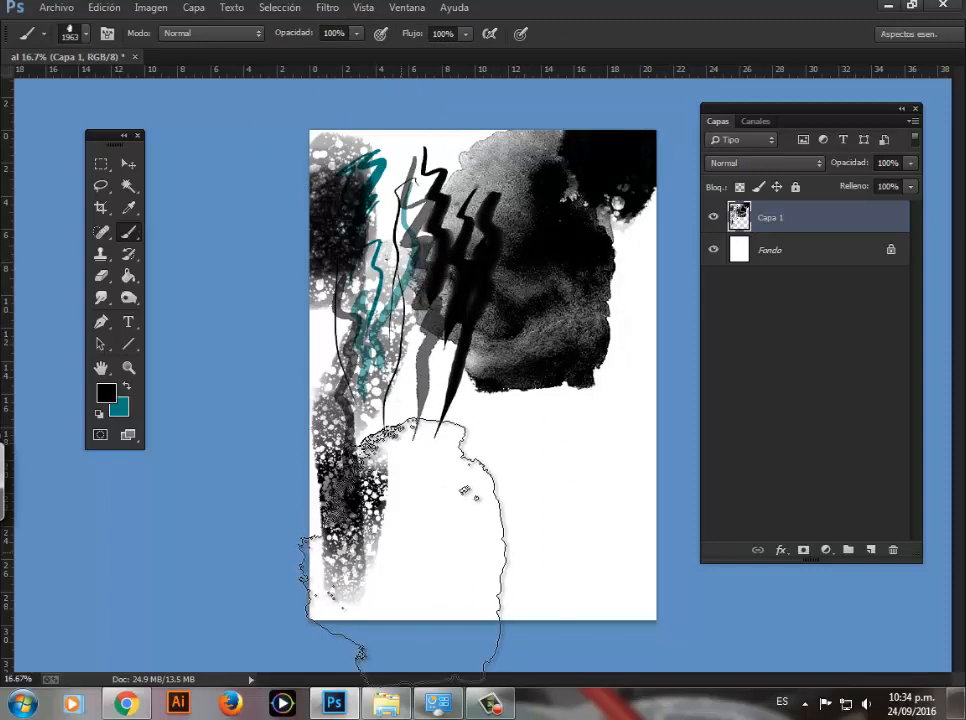
Step: Set the foreground color to bright red and stamp a mancha 1 stain over the lower left part of the page
click(108, 393)
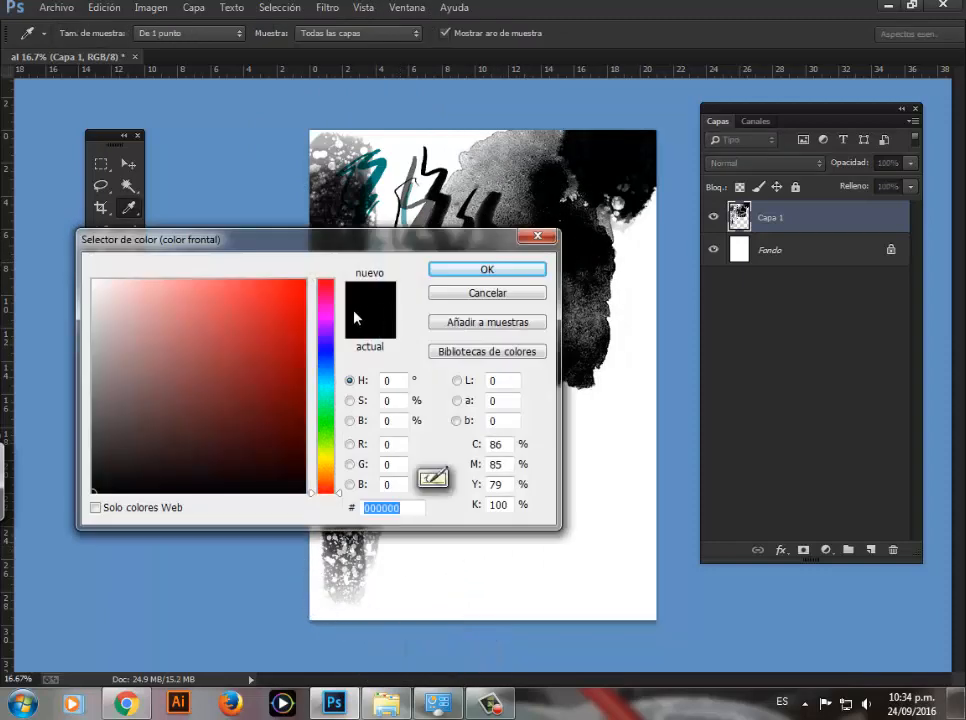
click(304, 287)
click(454, 270)
click(408, 412)
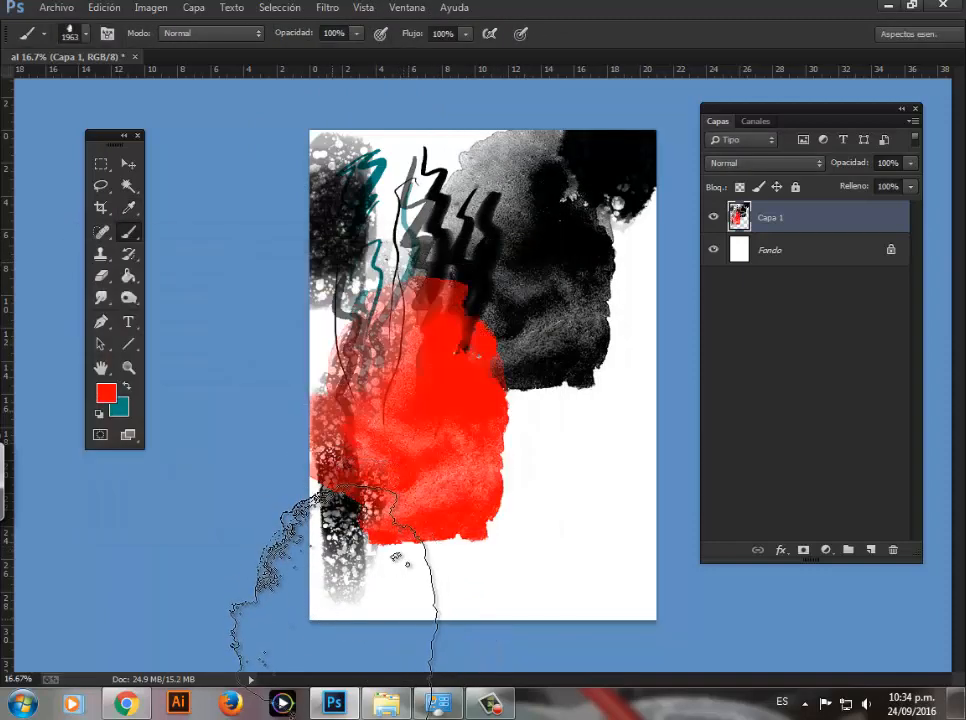
Step: Stamp three red stains with the mancha 2 brush at 1833 px near the left edge, right edge and bottom of the page
right_click(462, 333)
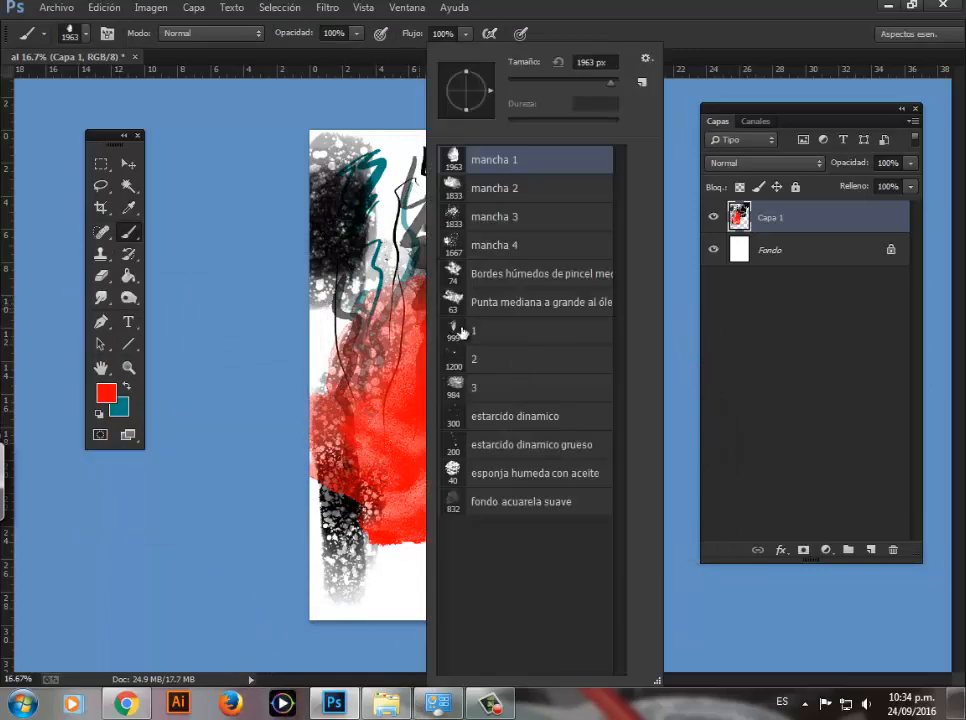
click(475, 198)
click(356, 283)
click(650, 418)
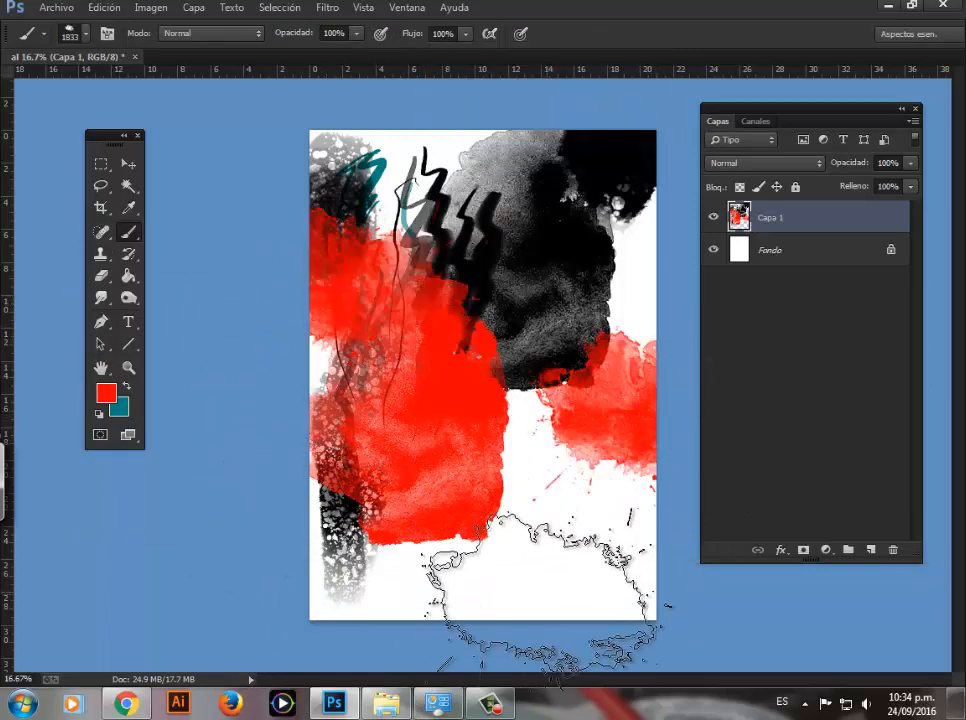
click(542, 600)
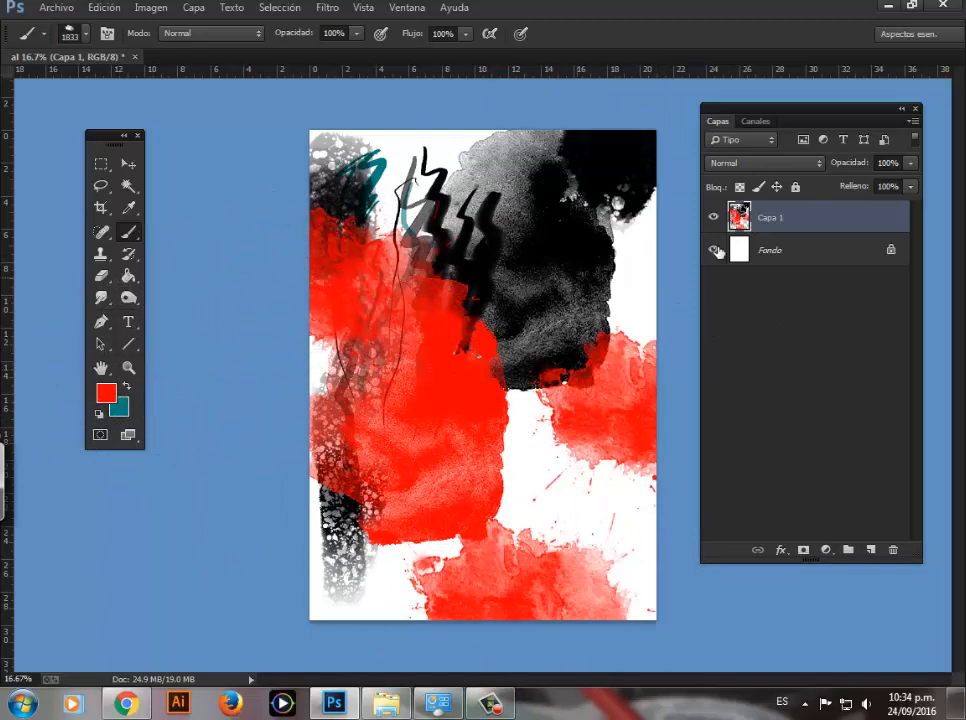
Step: Hide the painted Capa 1 layer and add a new empty layer above it
click(714, 217)
click(869, 549)
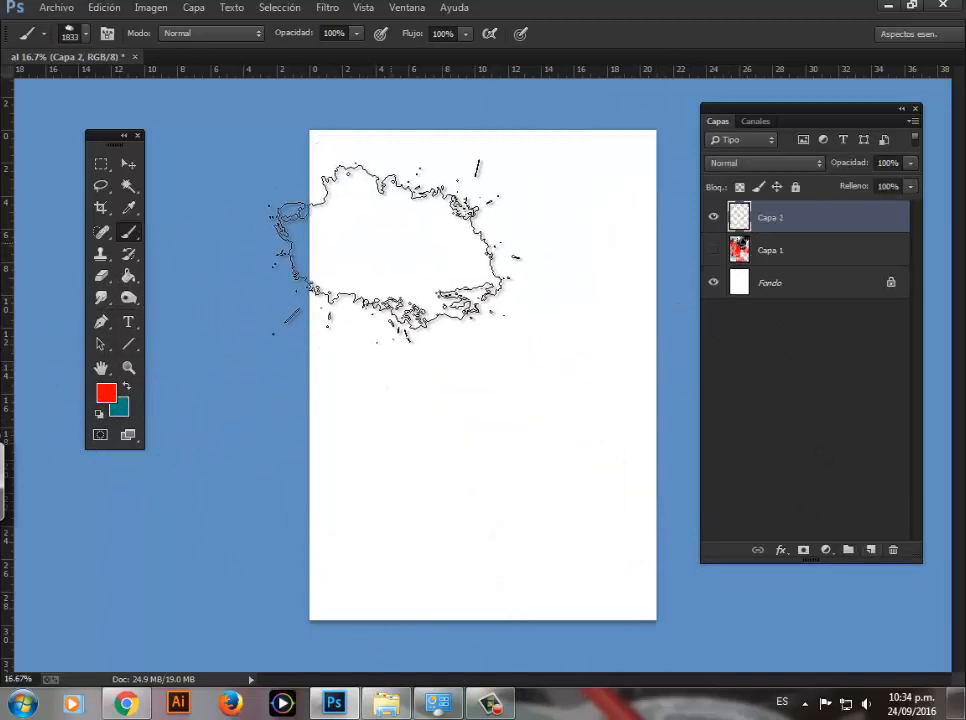
Step: Reduce the mancha 2 brush size to 379 px
right_click(402, 237)
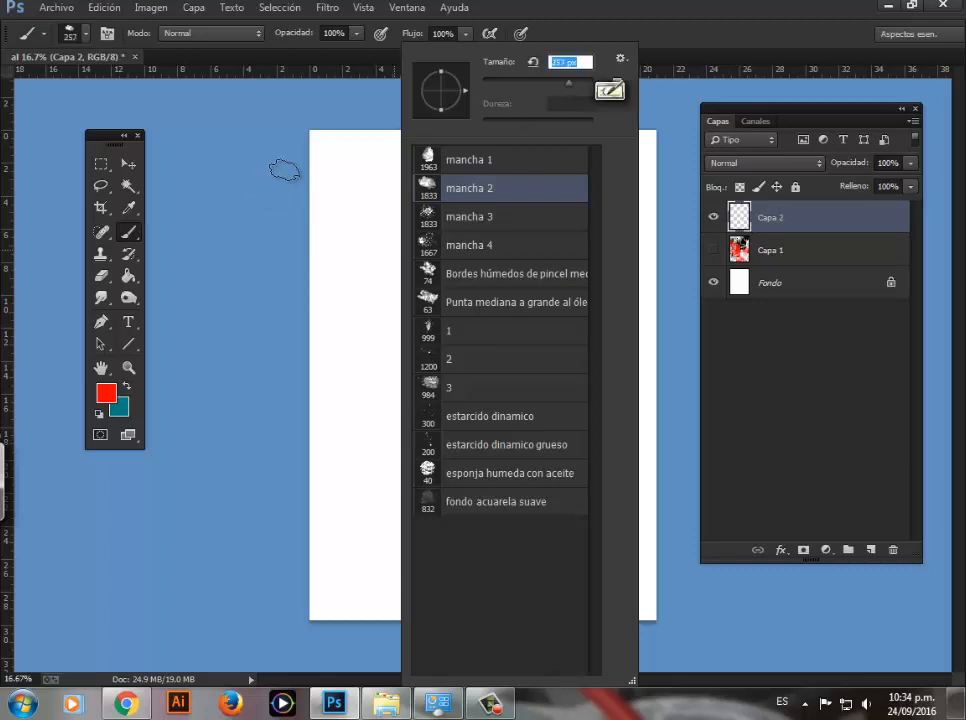
drag(567, 87, 577, 86)
click(255, 180)
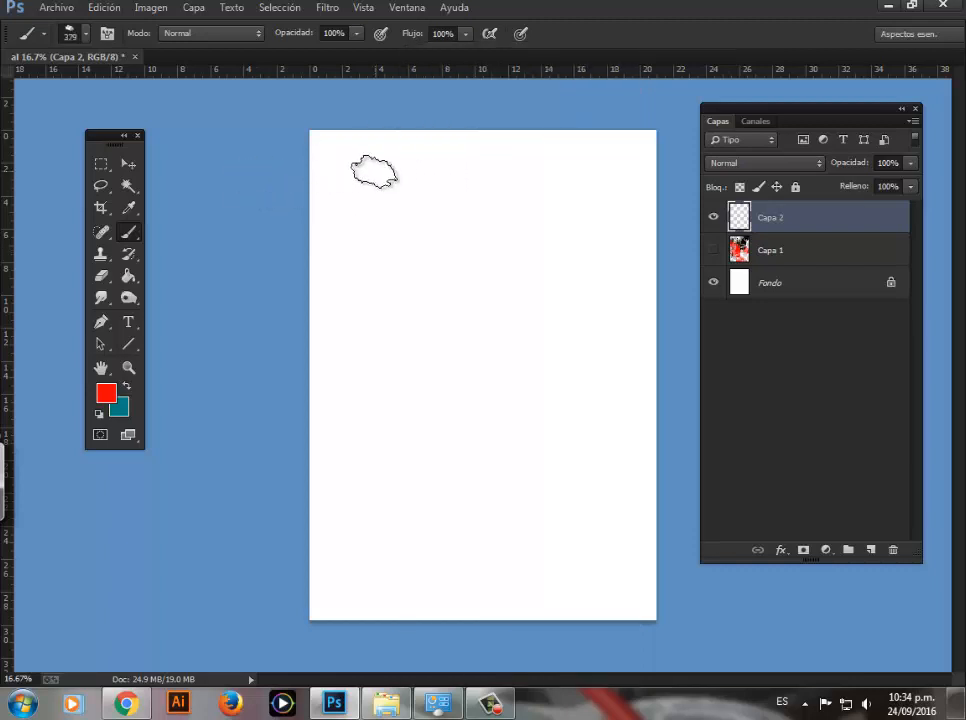
Step: Paint two vertical red strokes with the mancha 2 brush, plus a thin wavy stroke beside them using the Bordes húmedos brush at 202 px
mouse_move(367, 180)
mouse_down()
mouse_move(380, 325)
mouse_move(372, 388)
mouse_up()
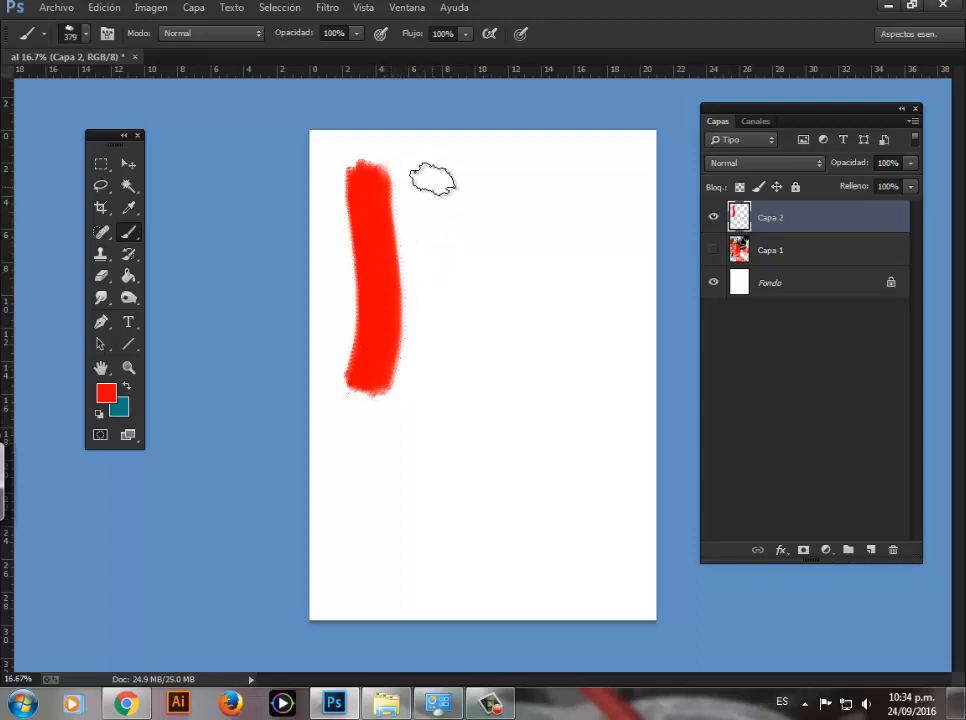
drag(433, 186, 433, 249)
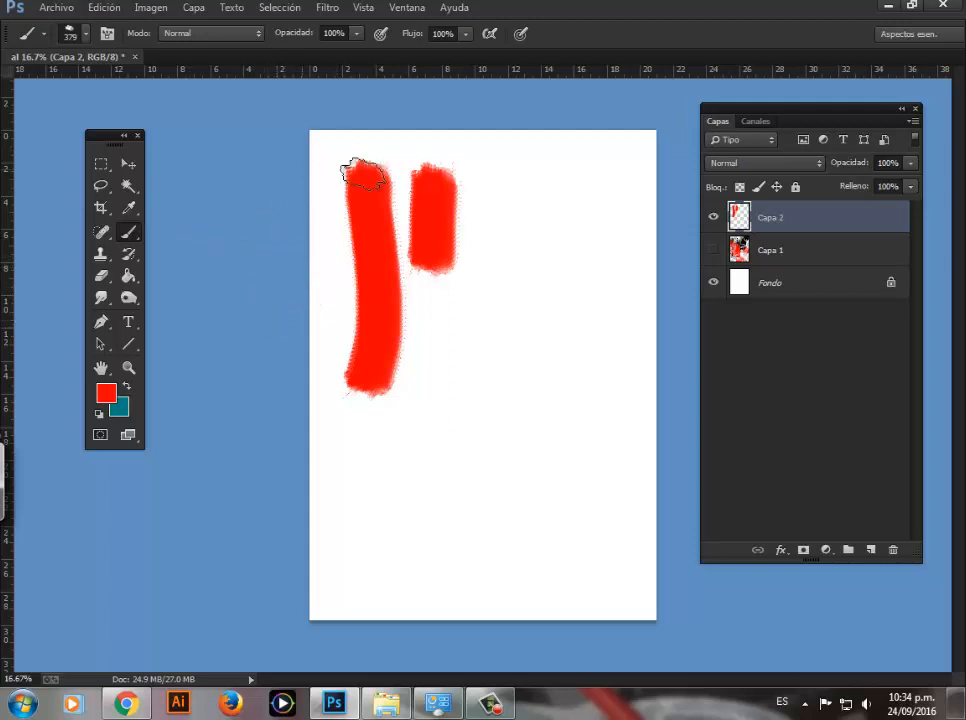
right_click(367, 203)
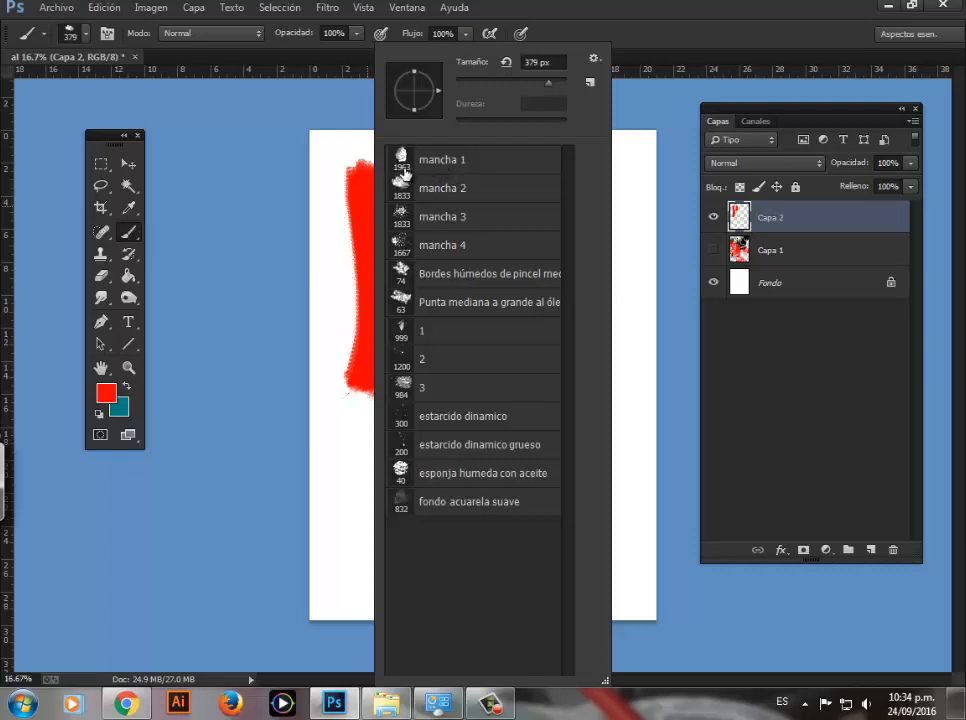
click(426, 287)
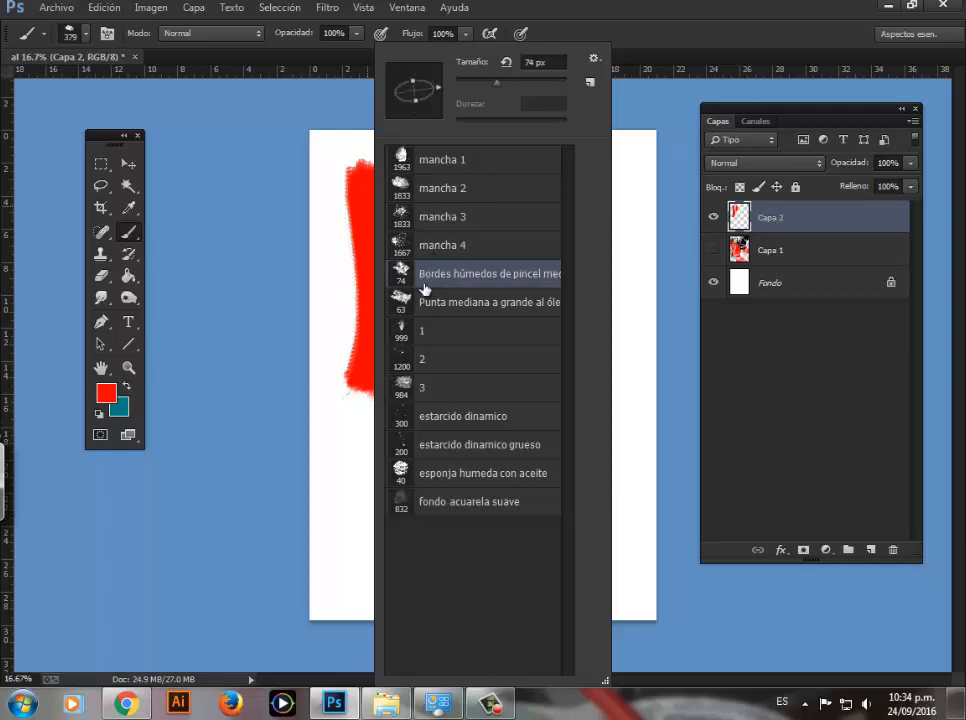
mouse_move(326, 155)
mouse_down()
mouse_move(340, 288)
mouse_move(330, 345)
mouse_up()
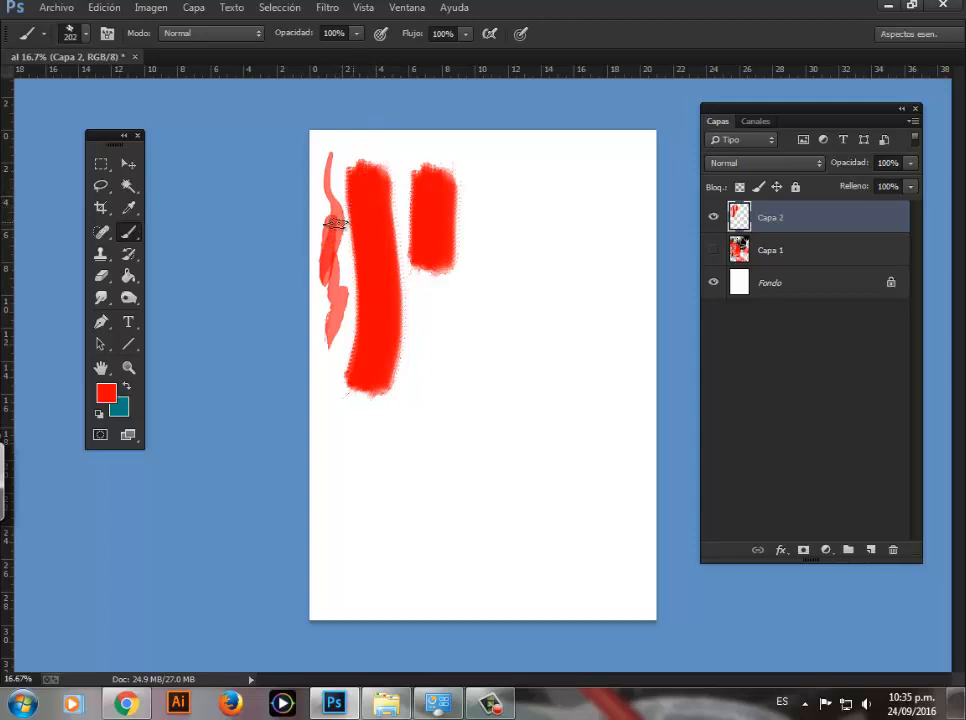
right_click(405, 205)
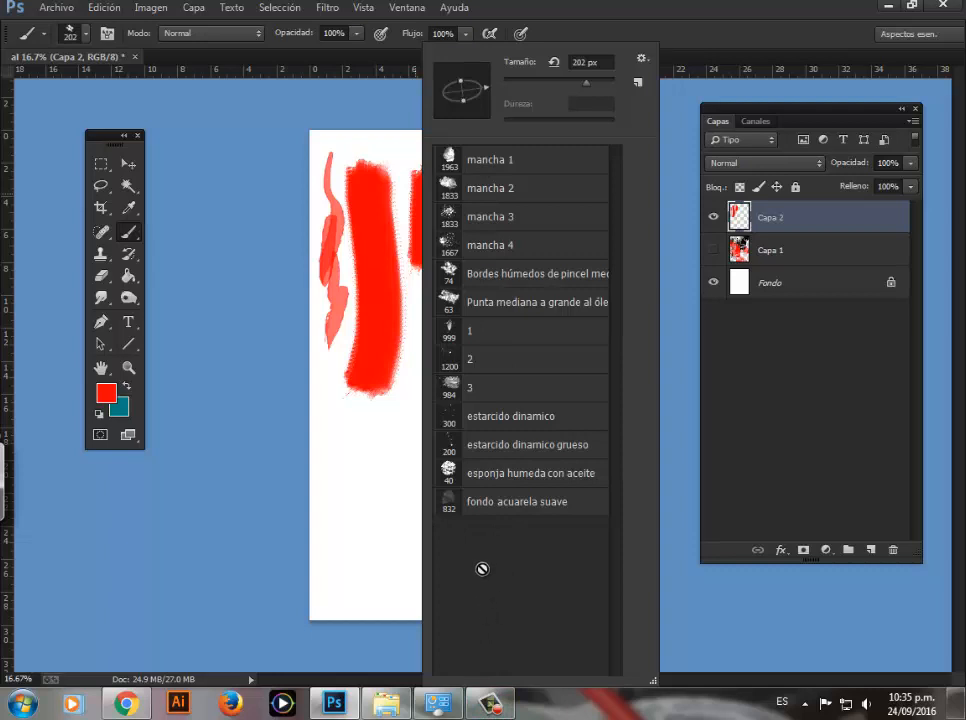
click(336, 353)
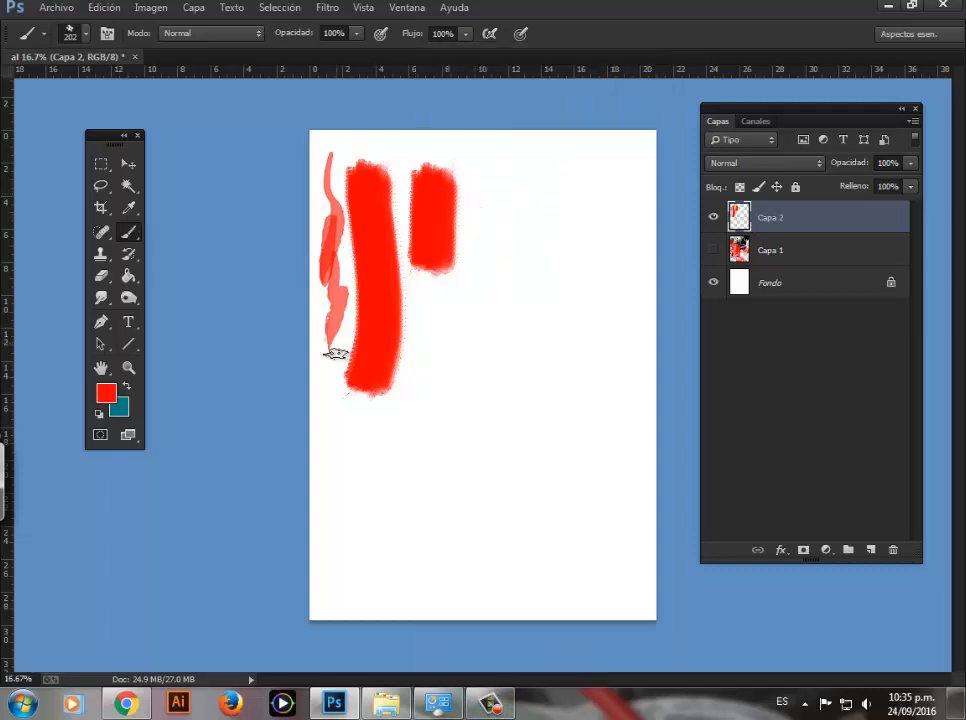
Step: Hide the painted Capa 2 layer and add a new empty layer above it
click(714, 219)
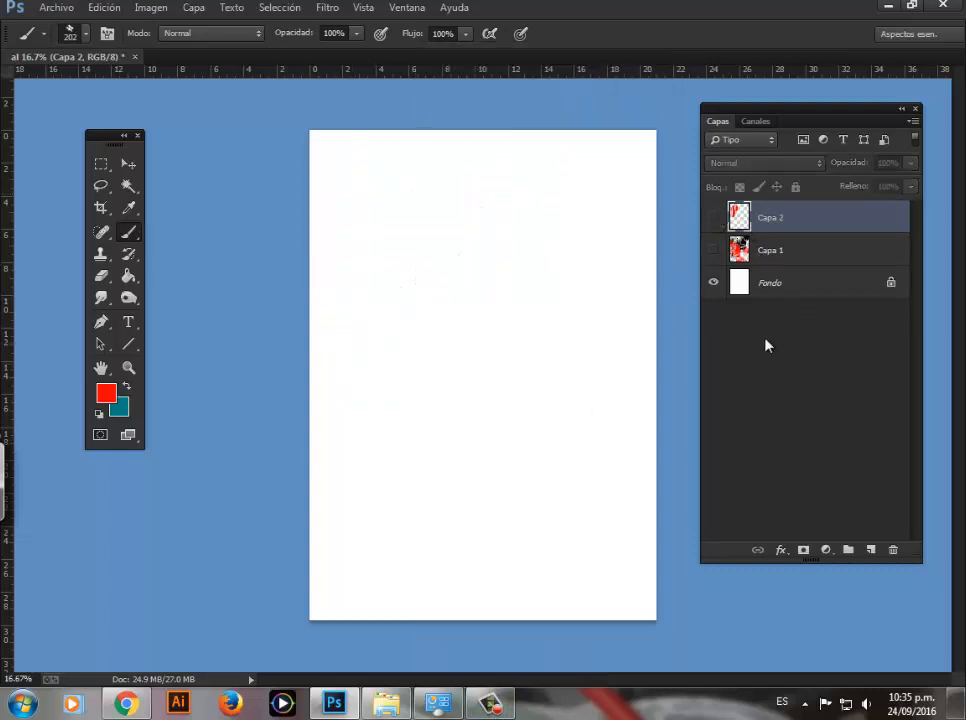
click(867, 549)
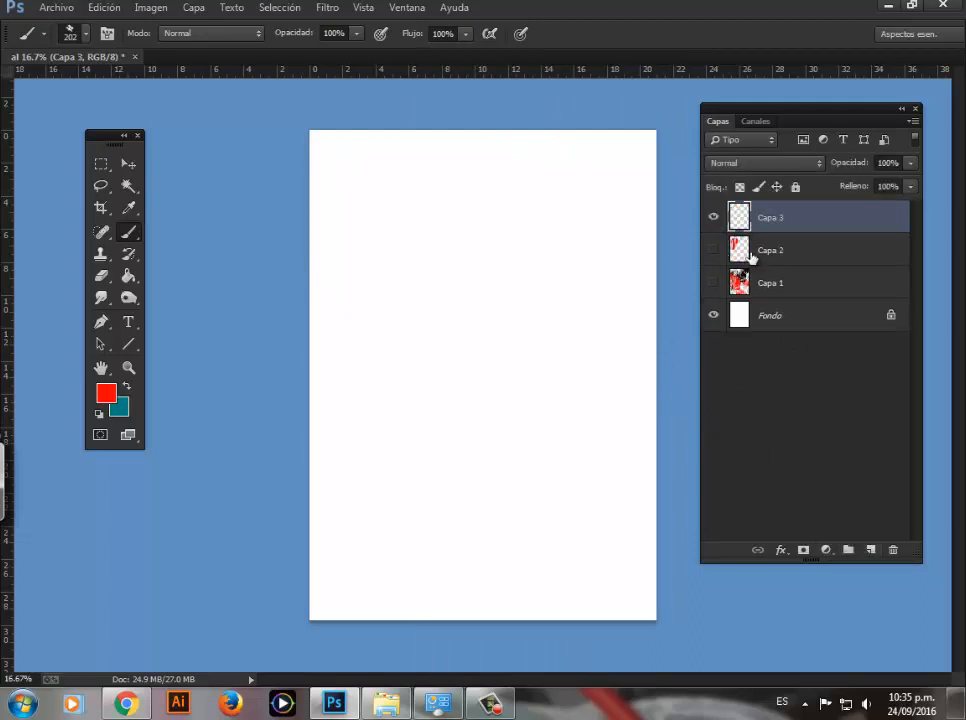
Step: Switch to Chrome, go to the related image search "manchas de acuarela roja" and open the preview of the first red stain
click(129, 704)
click(548, 9)
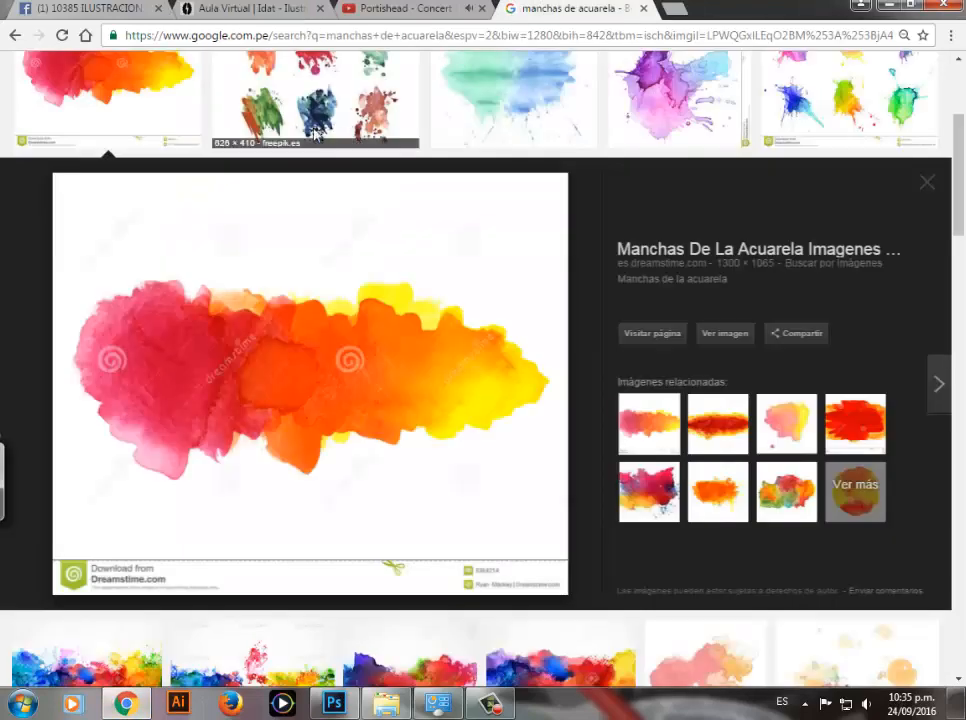
scroll(962, 200, down, 1)
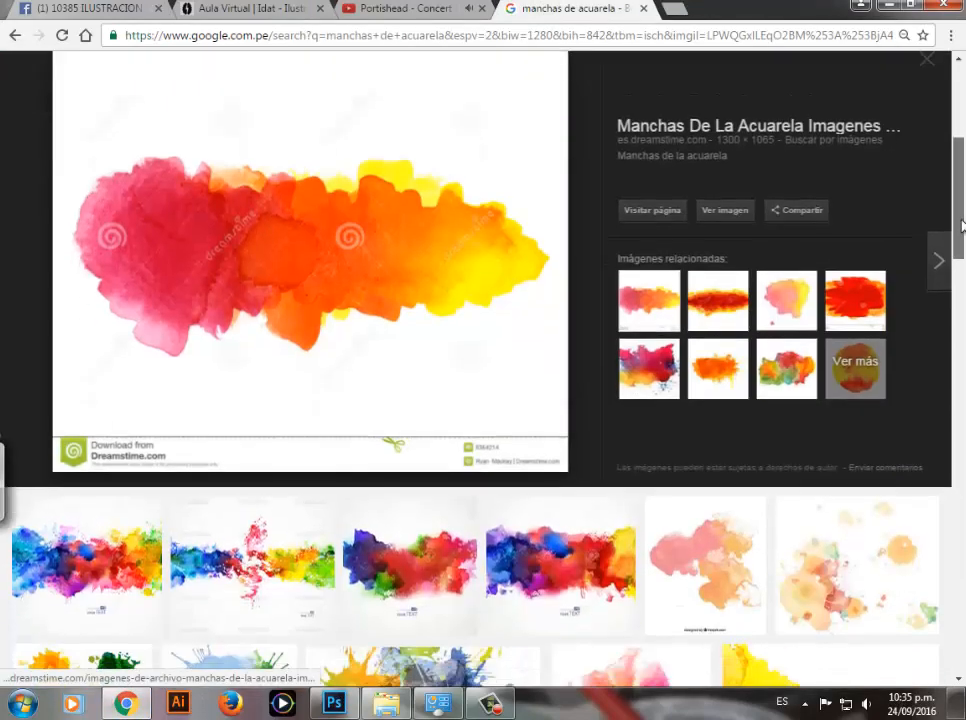
scroll(761, 276, up, 2)
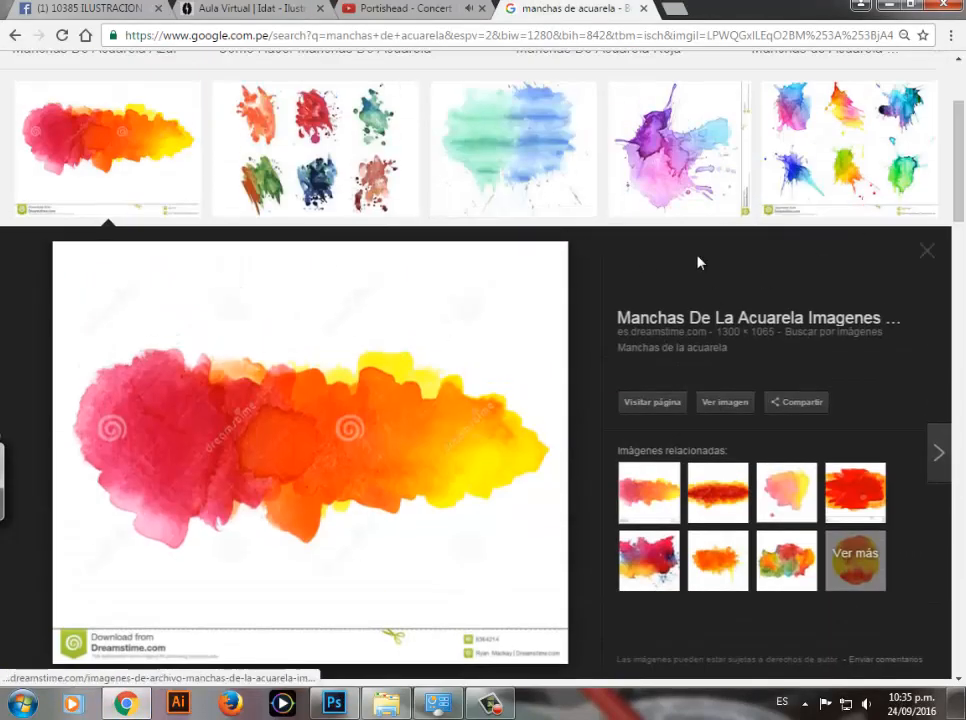
click(930, 248)
drag(960, 163, 958, 115)
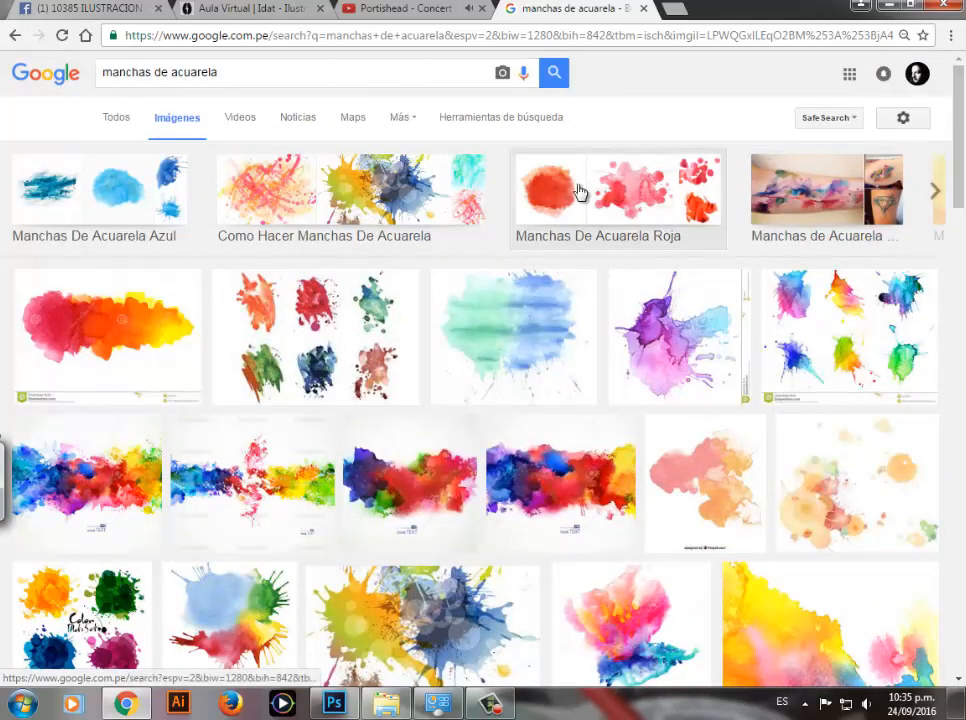
click(564, 220)
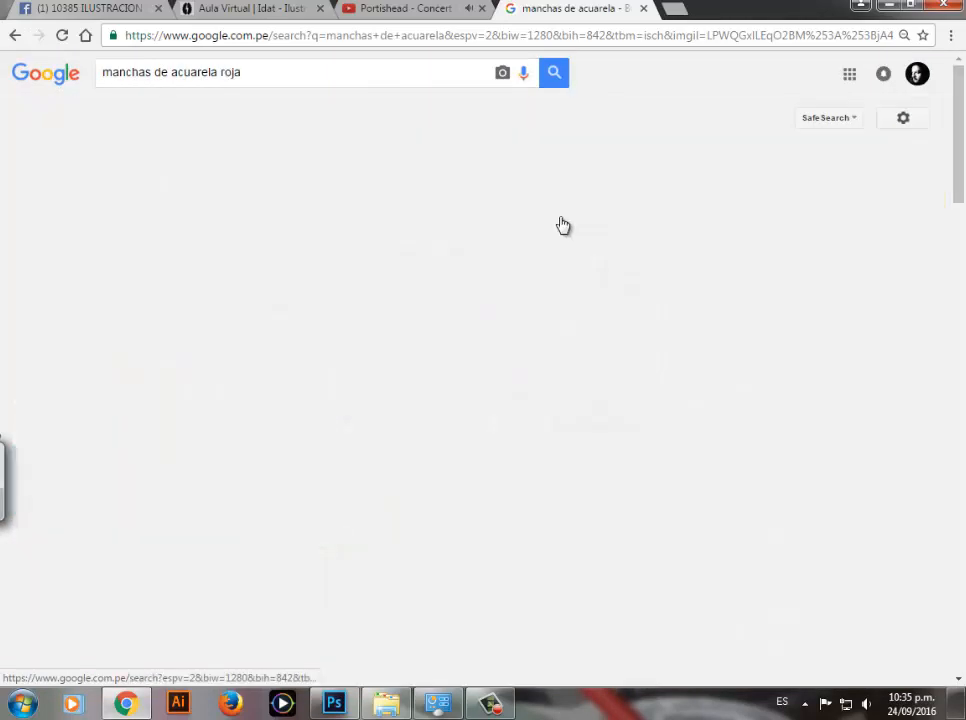
scroll(957, 125, down, 2)
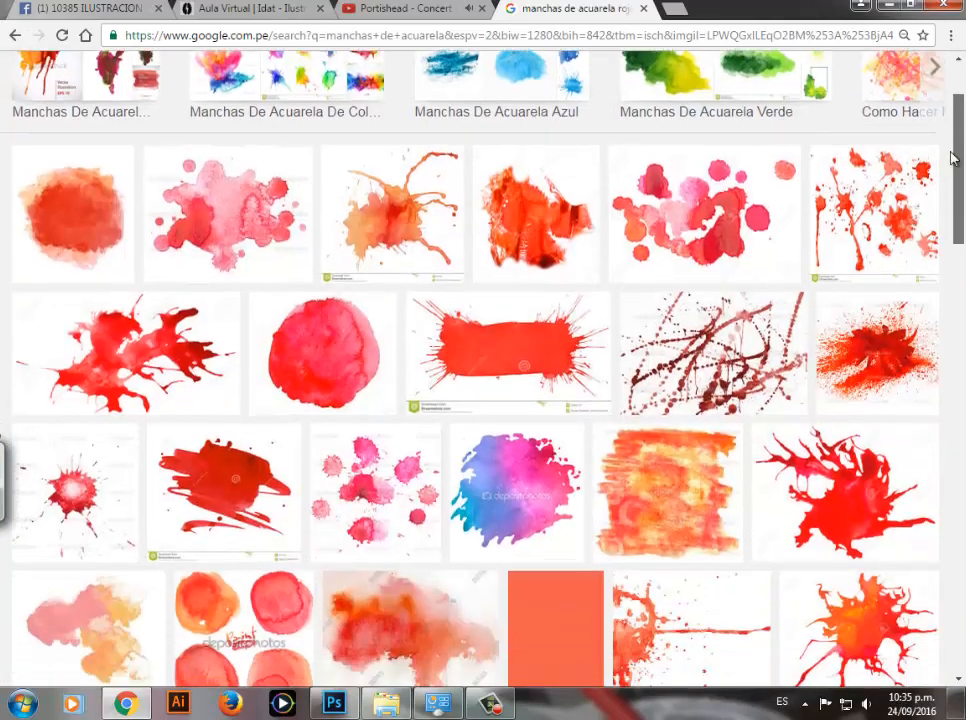
click(114, 222)
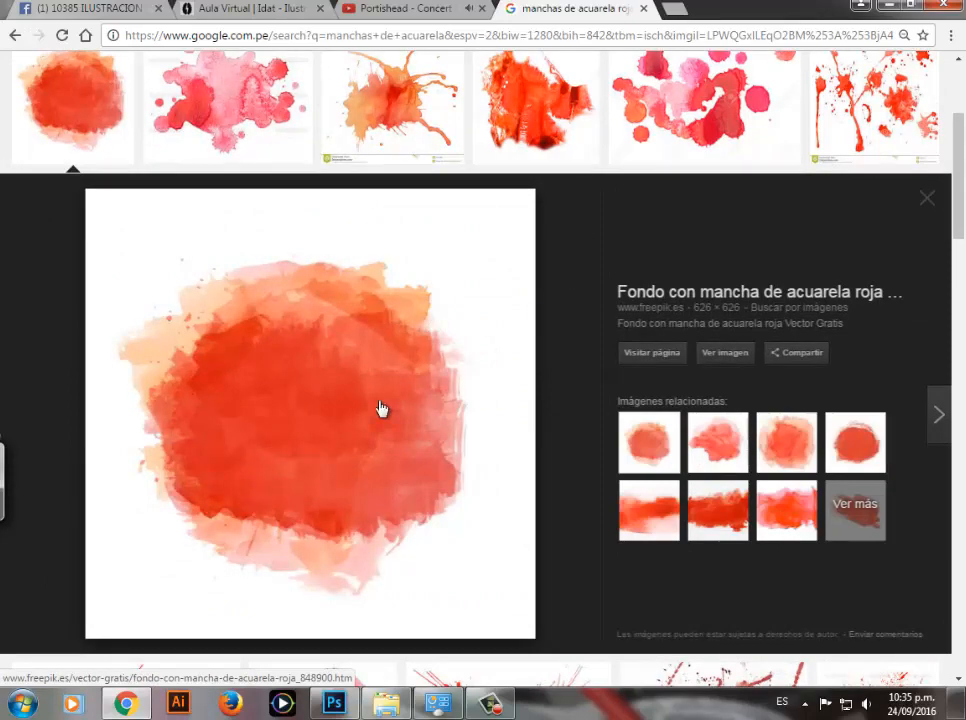
Step: Save the previewed red watercolor stain to the Escritorio folder as the JPEG fondo-con-mancha-de-acuarela-roja_1048-1393
right_click(303, 354)
click(349, 508)
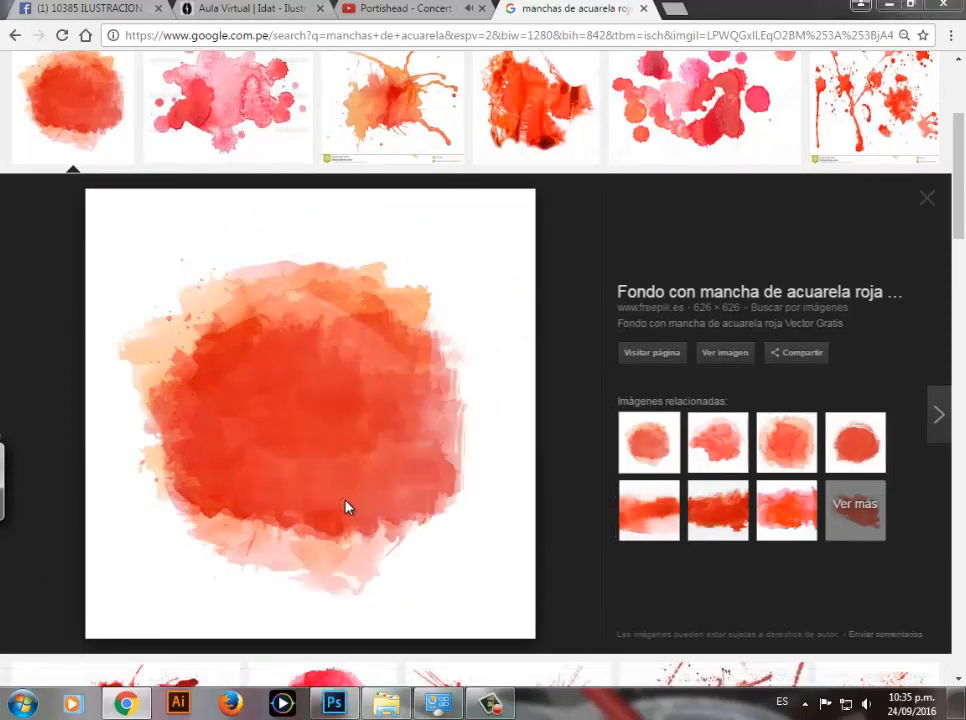
scroll(107, 115, up, 2)
click(105, 113)
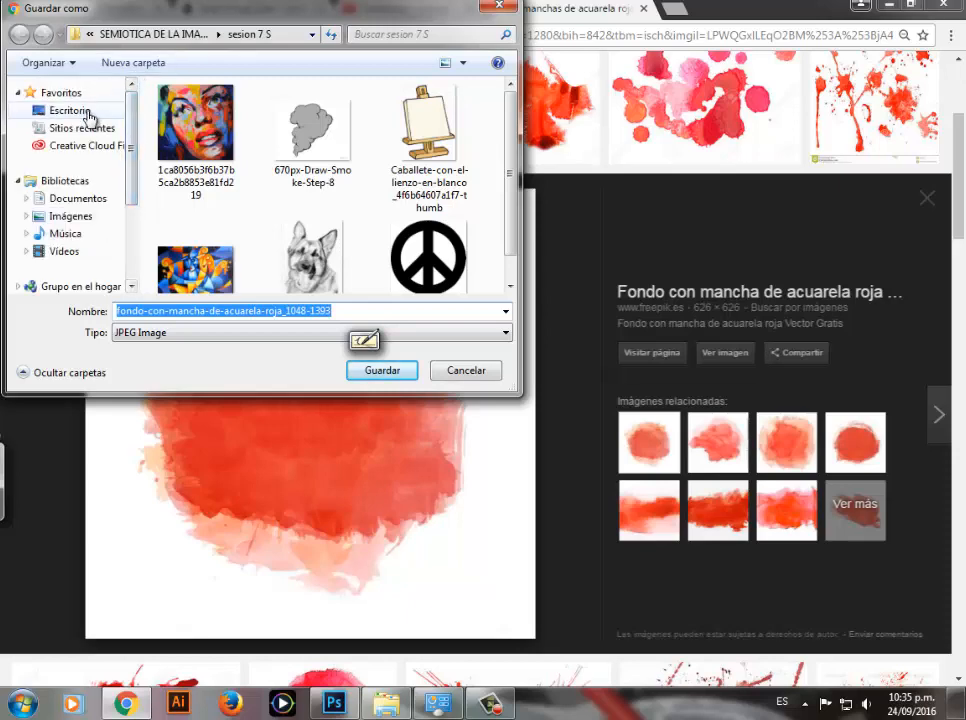
scroll(335, 140, down, 5)
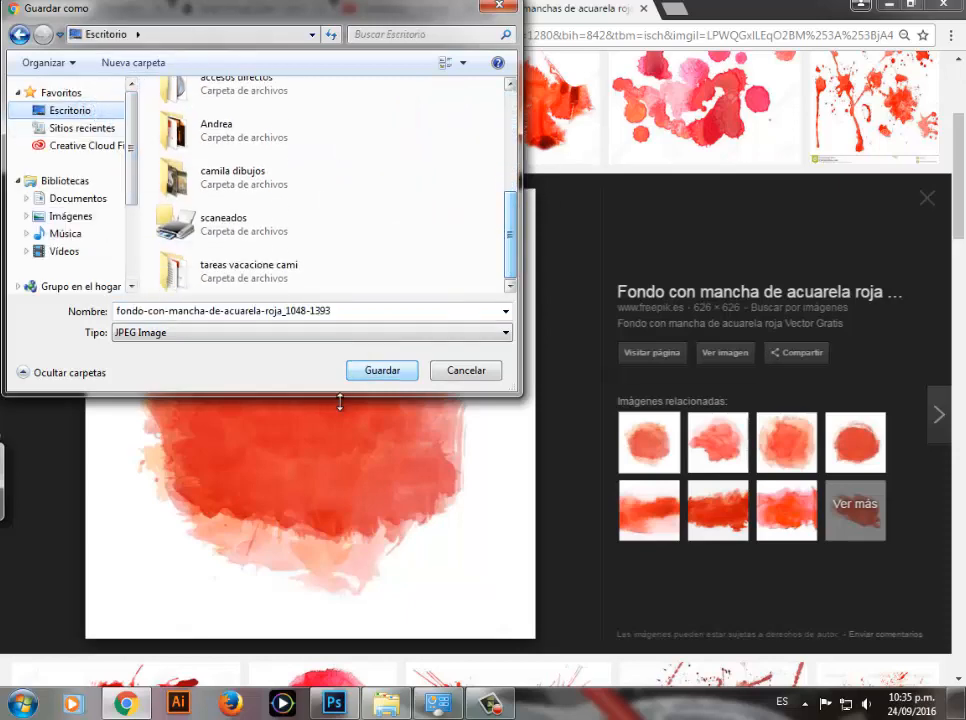
click(382, 370)
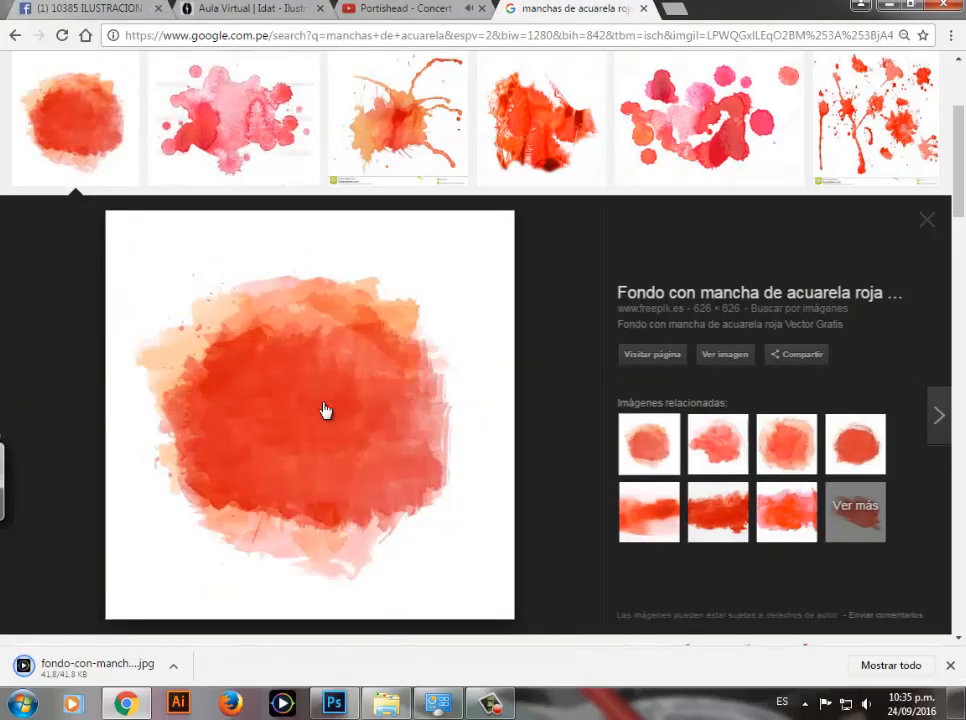
Step: Switch to Photoshop and place fondo-con-mancha-de-acuarela-roja_1048-1393 from Escritorio at its default size and position on the page
key(alt+Tab)
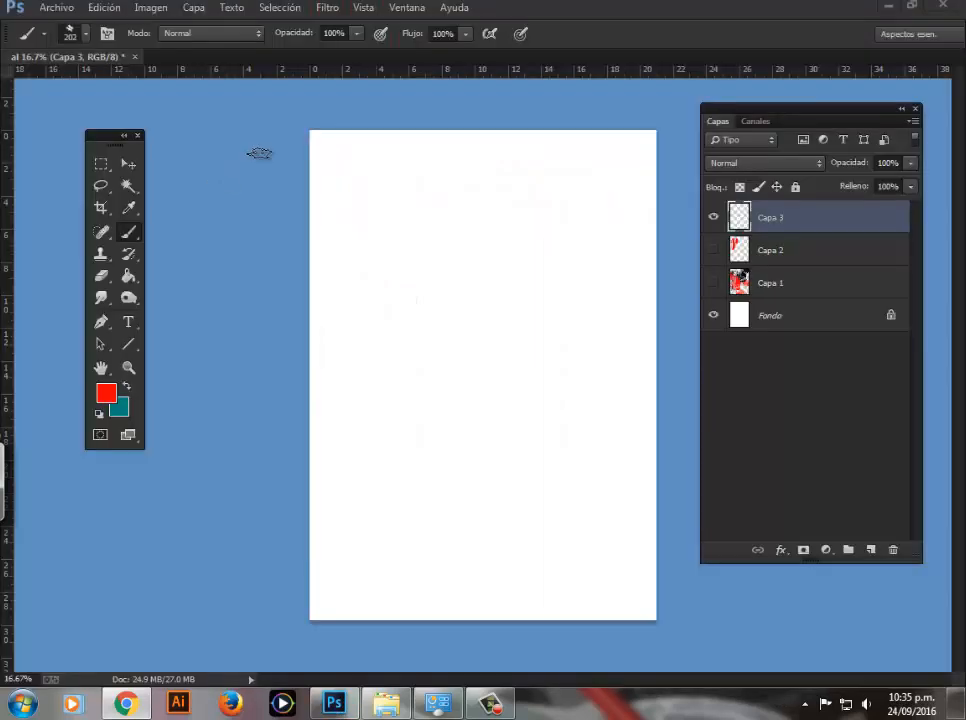
click(69, 17)
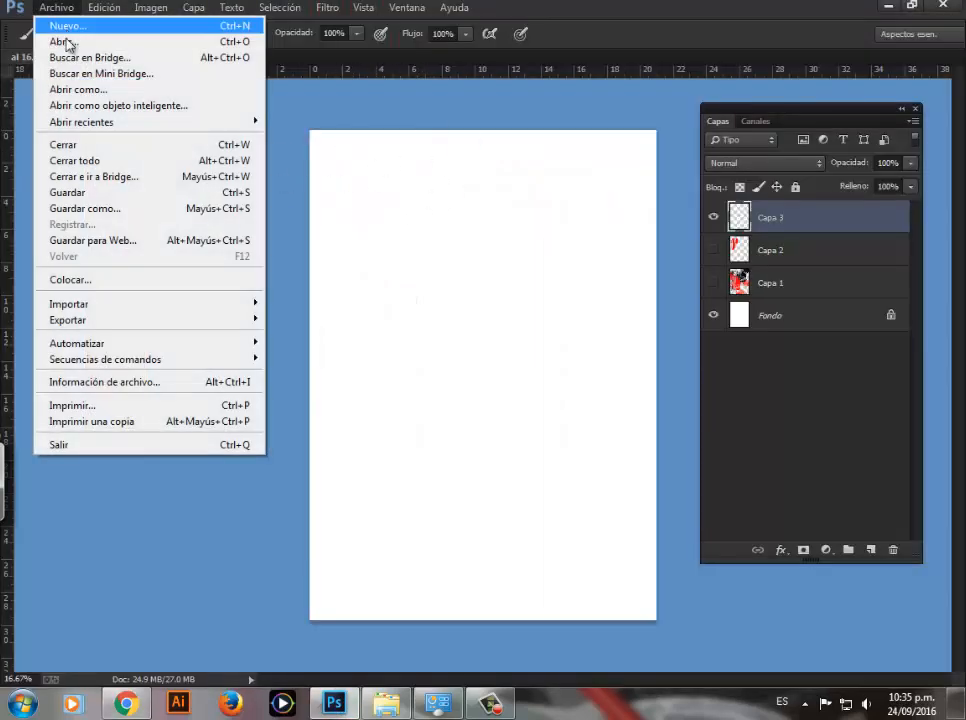
click(80, 287)
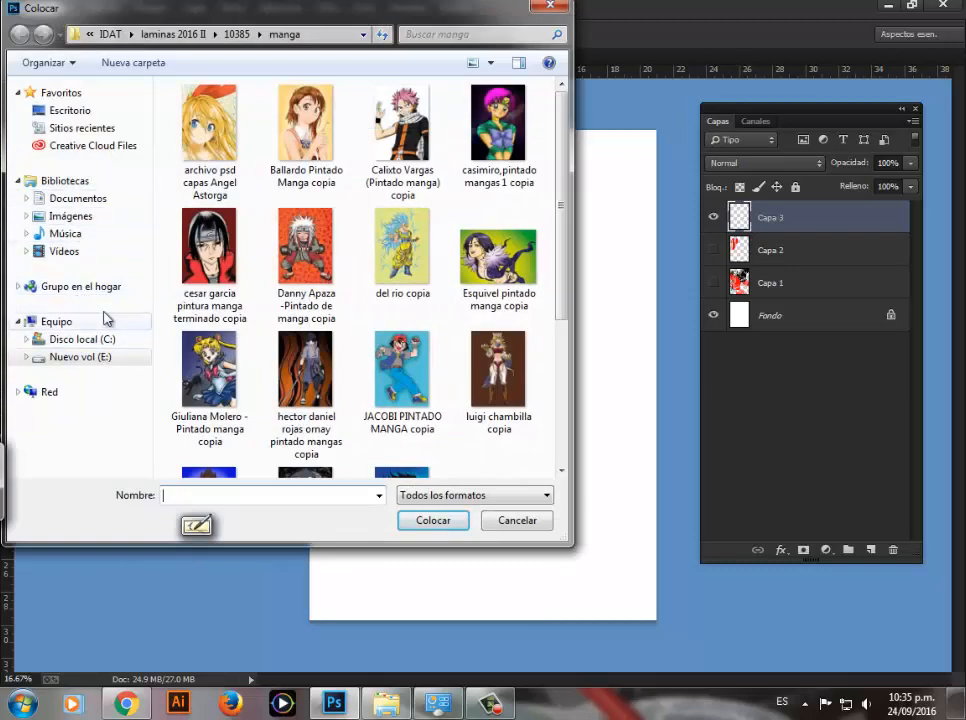
click(97, 357)
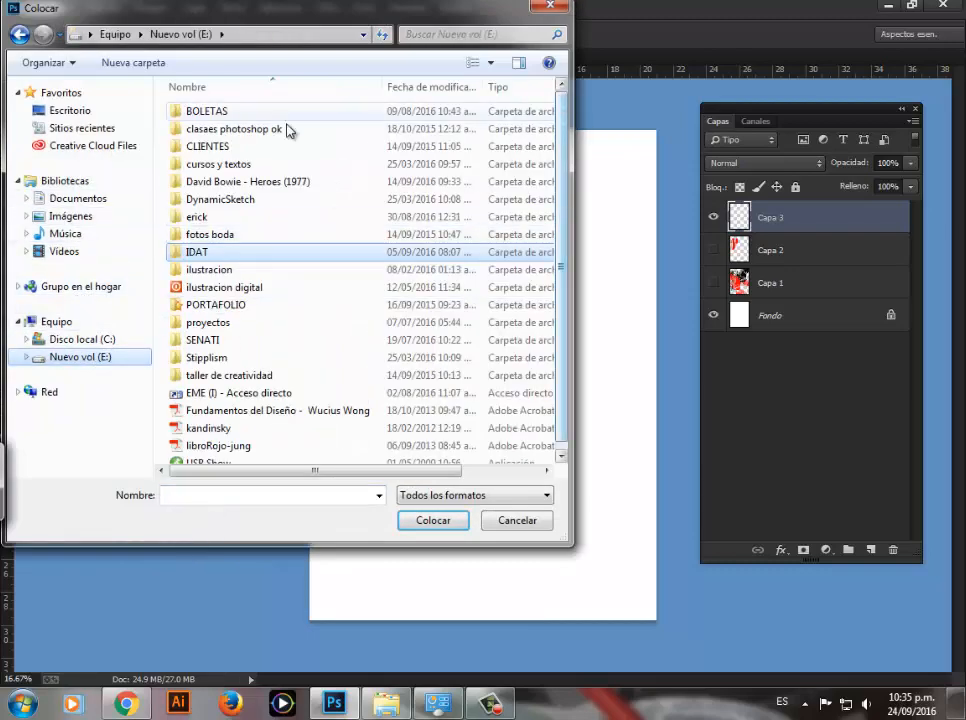
click(101, 111)
drag(554, 151, 566, 372)
click(220, 267)
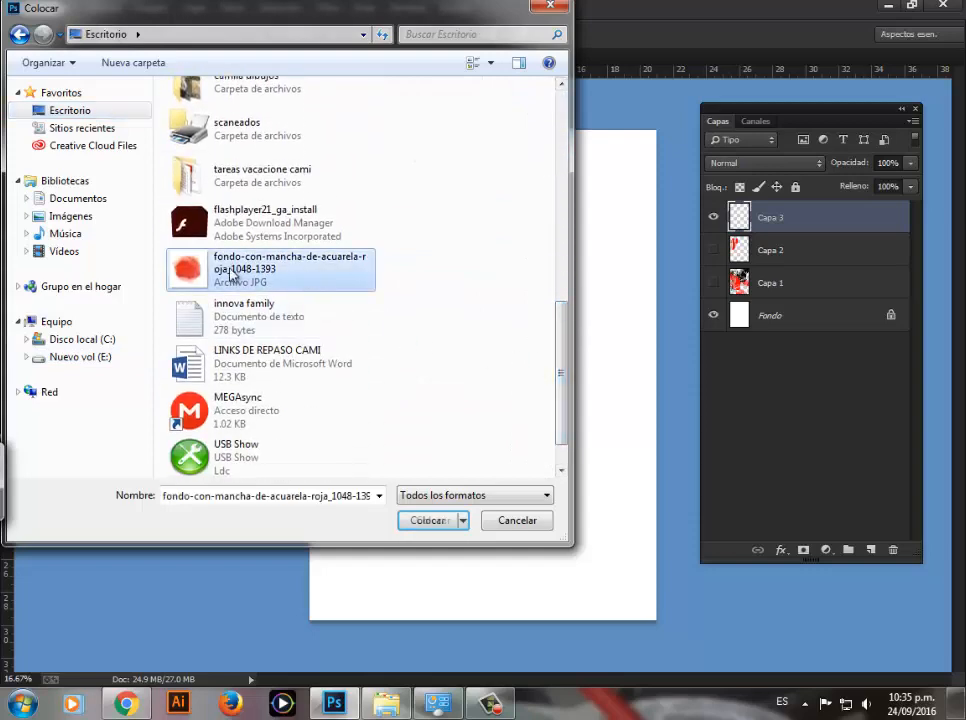
click(426, 524)
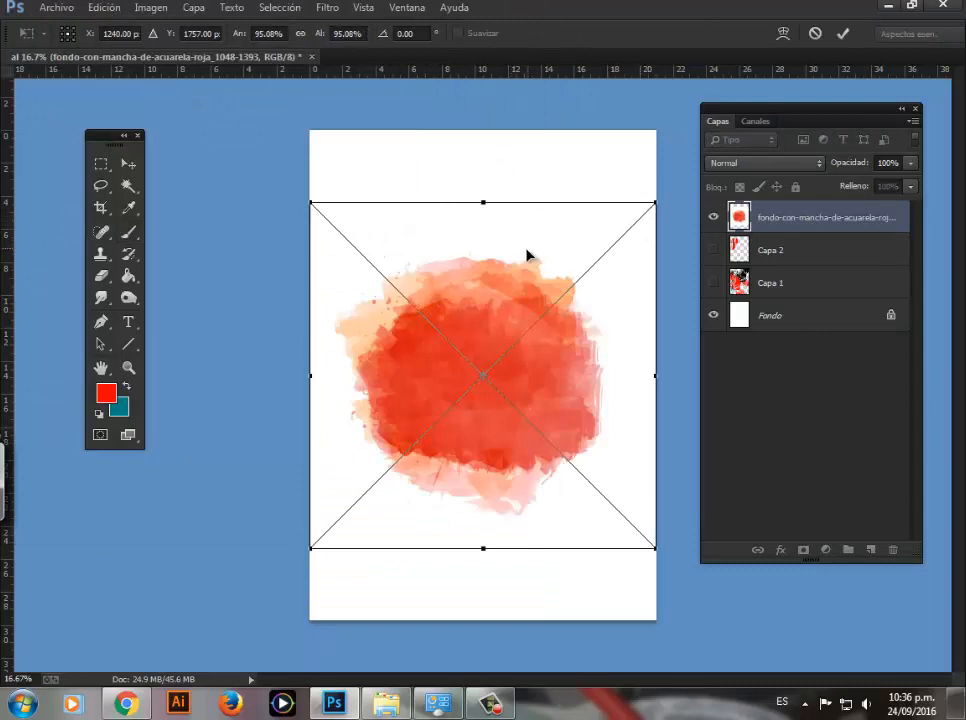
key(Return)
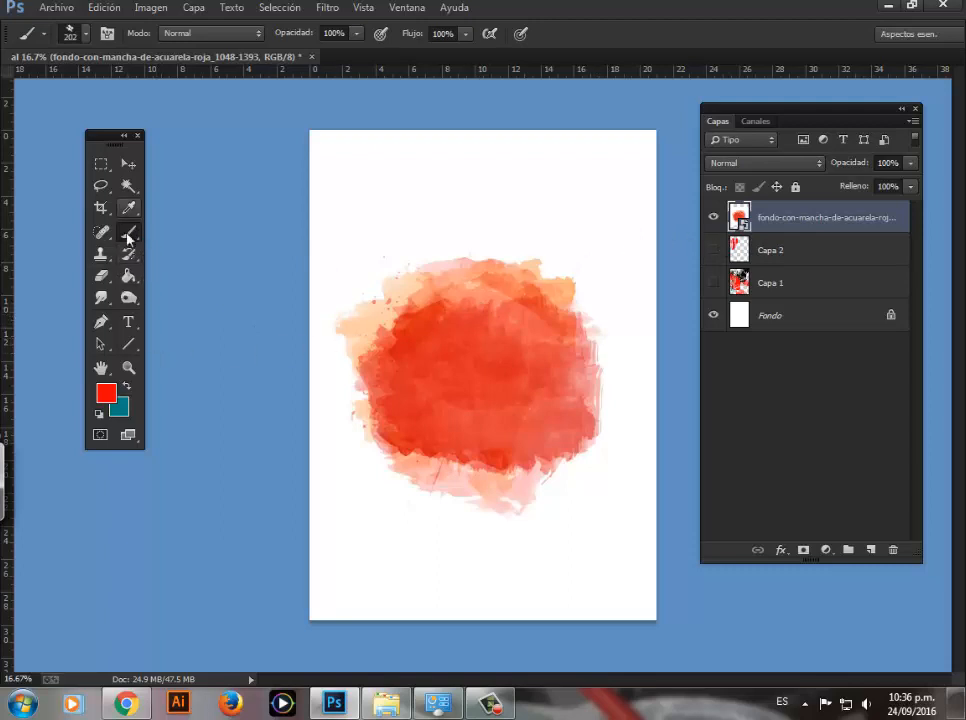
Step: Rasterize the placed watercolor stain's smart object layer
click(435, 392)
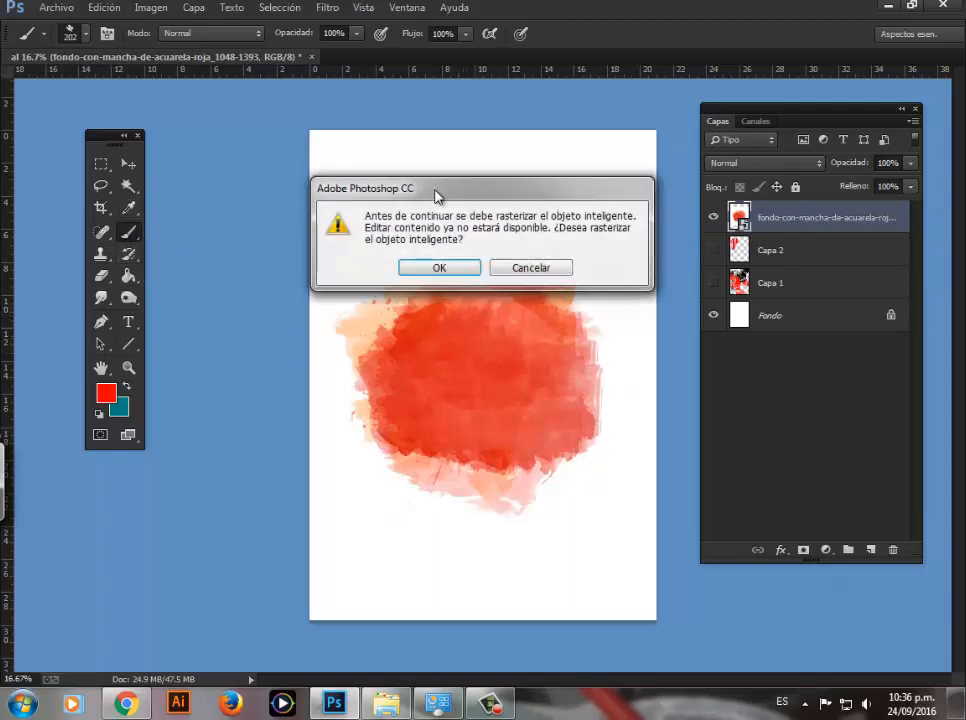
drag(436, 196, 440, 187)
click(435, 266)
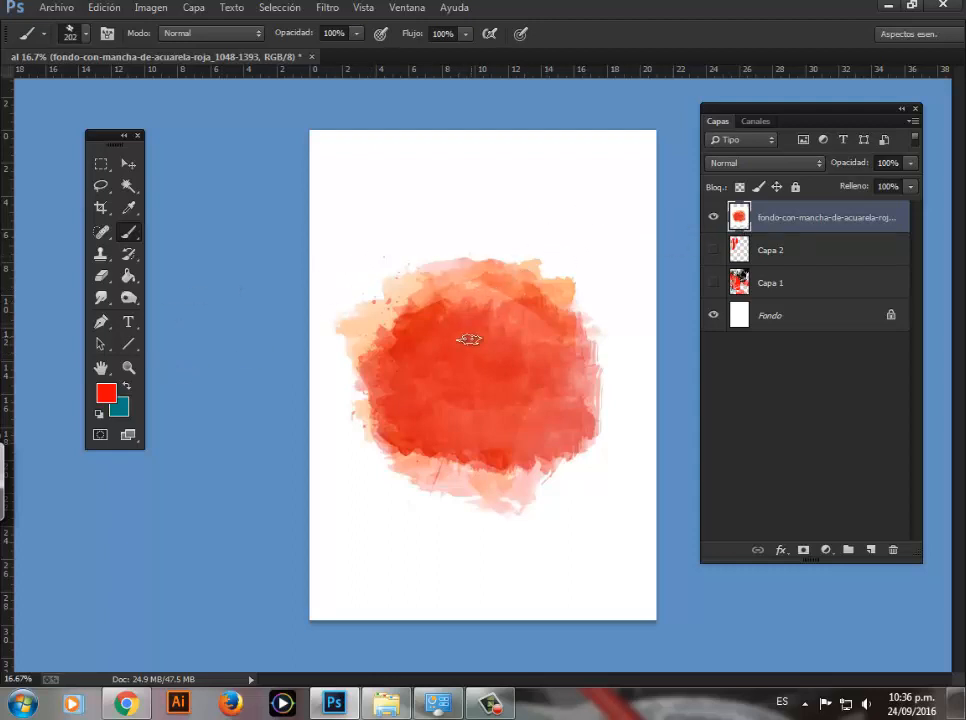
Step: Examine the texture and edges of the placed red watercolor stain up close
key(z)
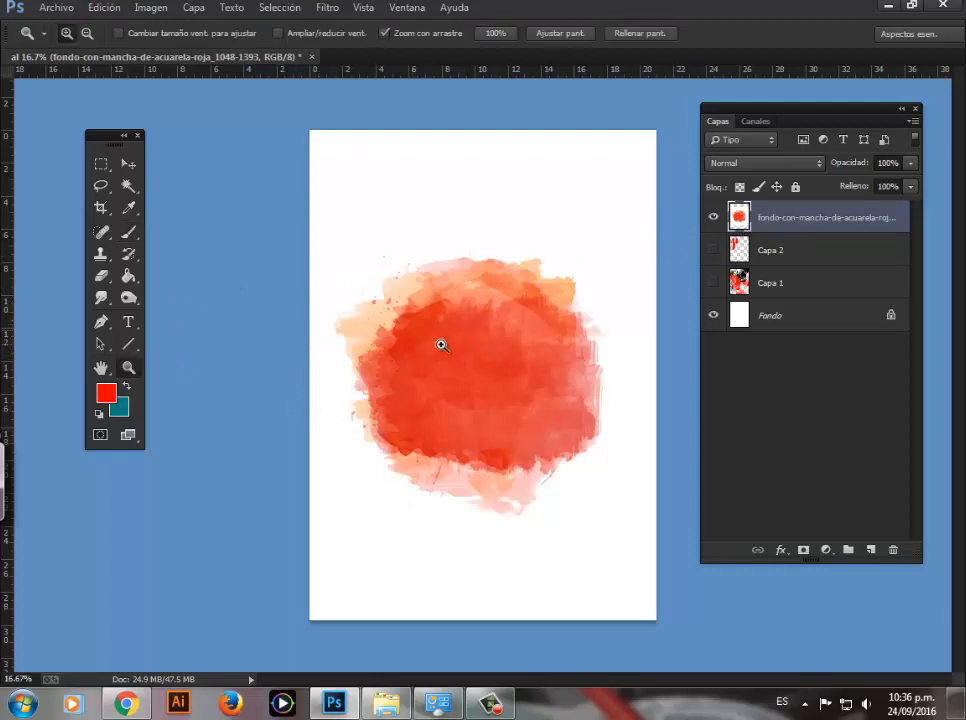
mouse_move(490, 381)
mouse_down()
mouse_move(496, 388)
mouse_move(489, 369)
mouse_up()
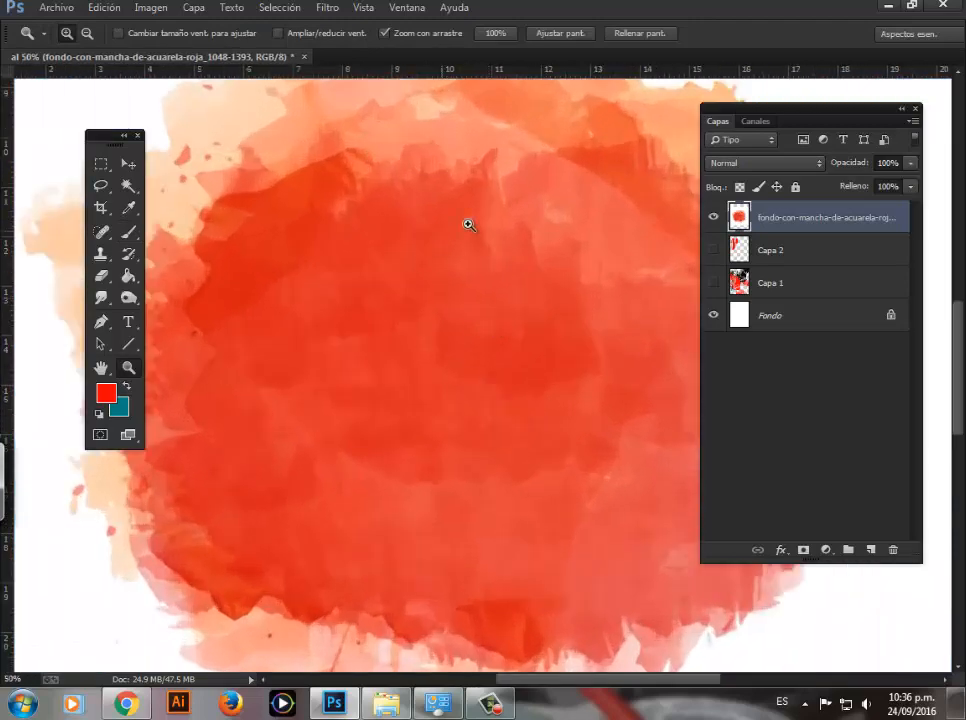
key(alt)
alt+click(480, 308)
alt+click(486, 310)
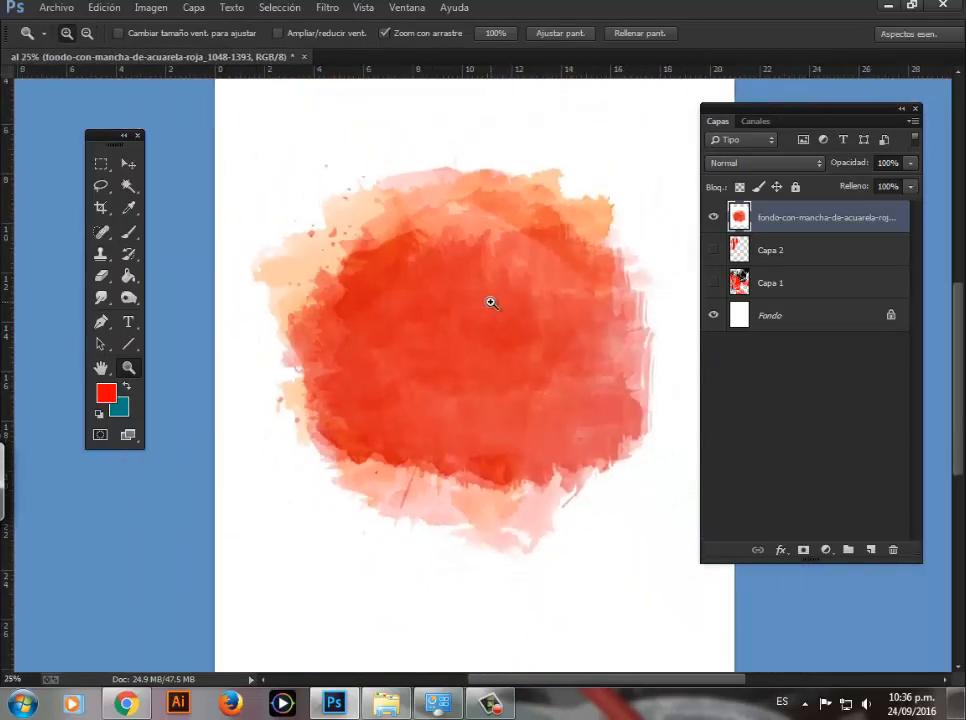
alt+click(485, 303)
click(468, 345)
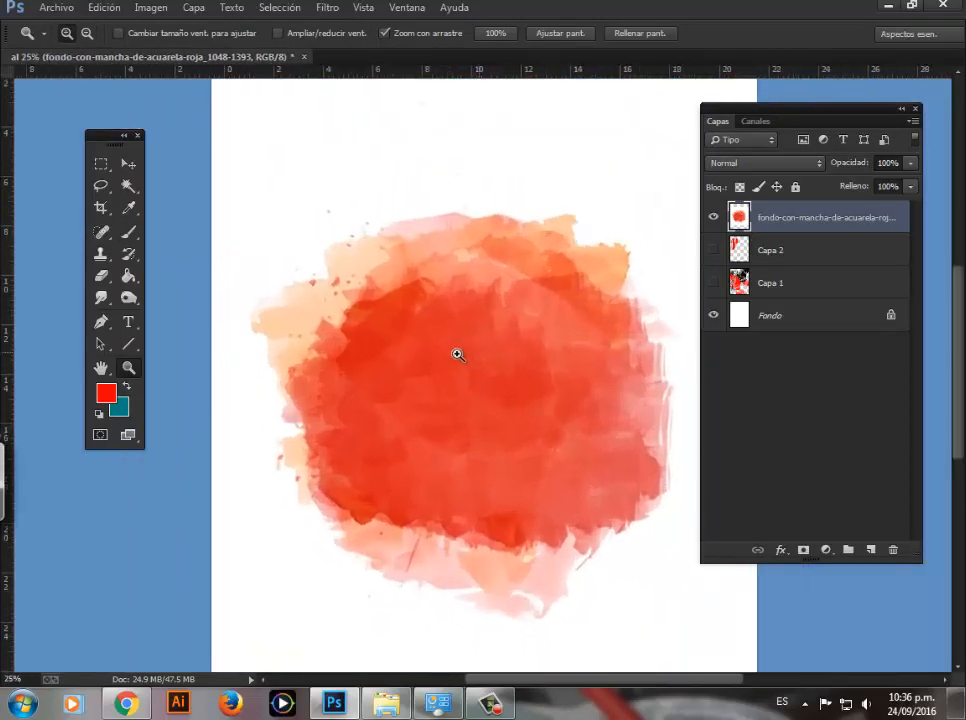
click(457, 351)
alt+click(442, 369)
alt+click(461, 369)
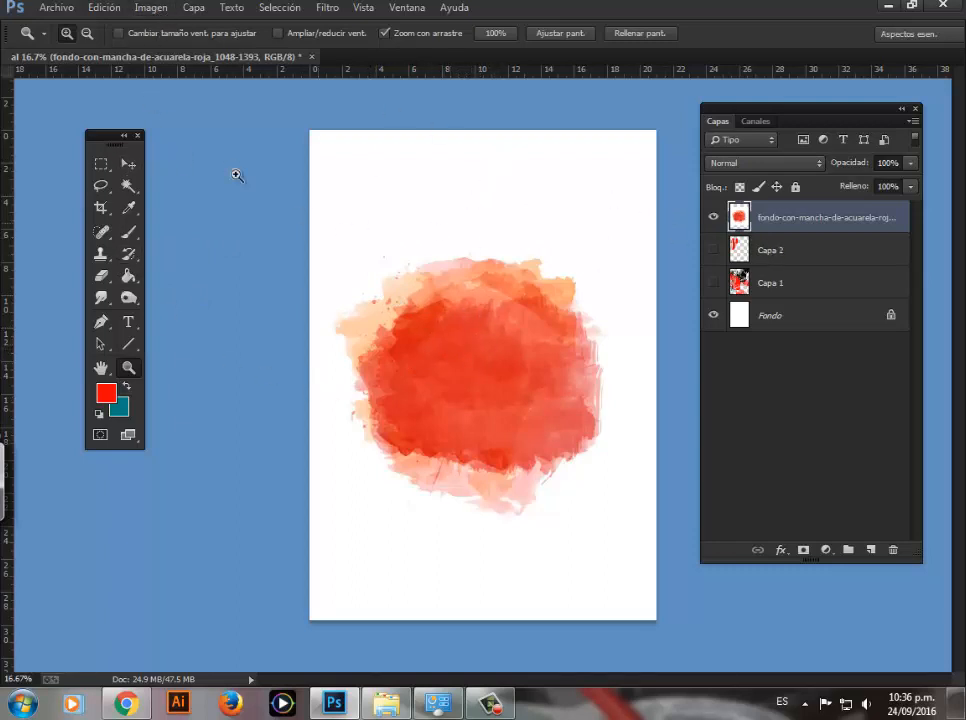
Step: Convert the document's color mode to grayscale (Escala de grises) without flattening the layers
click(151, 7)
mouse_move(155, 27)
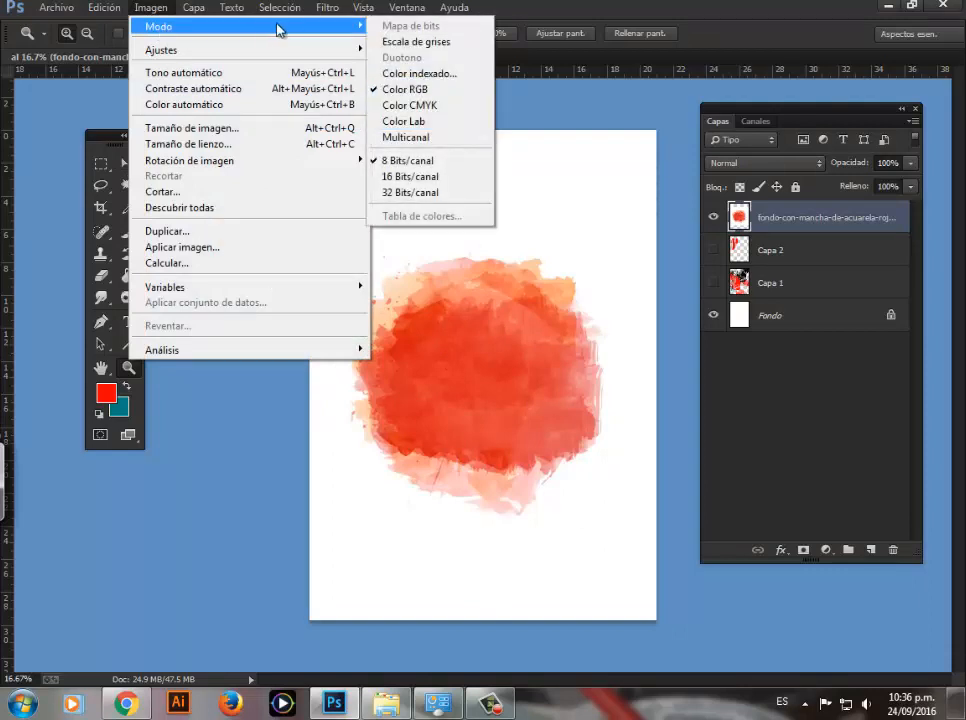
click(378, 40)
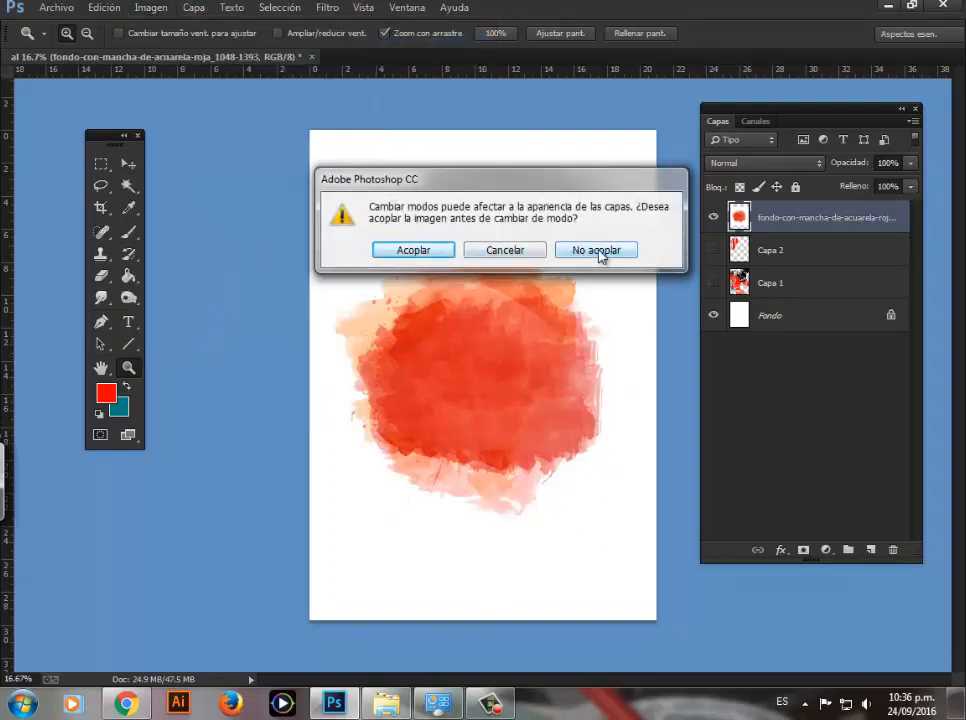
click(599, 254)
click(423, 268)
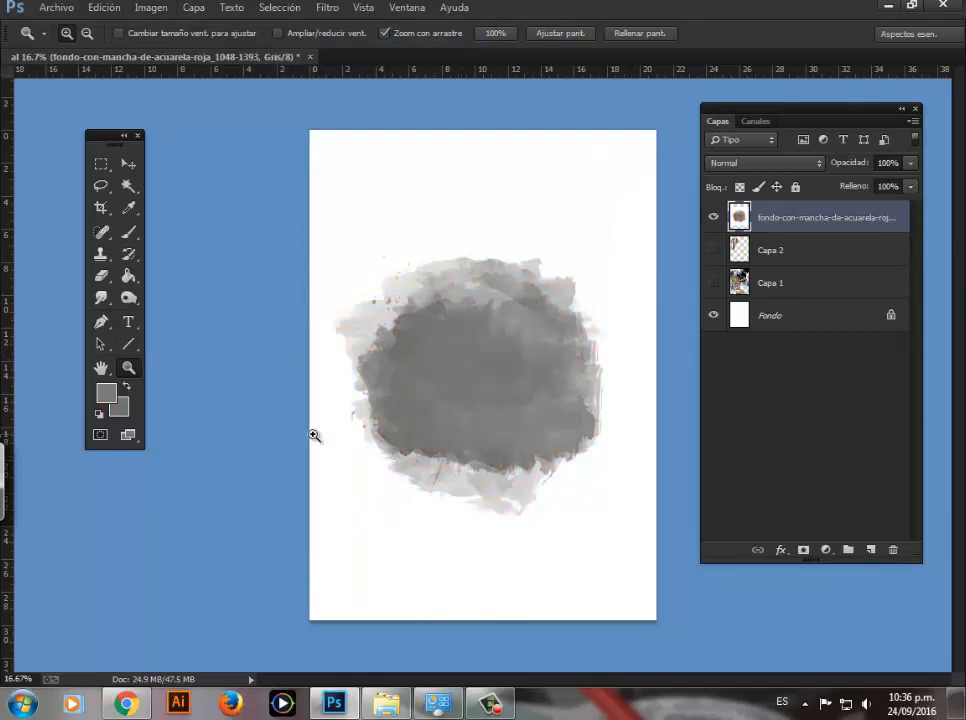
Step: Darken the grey stain with Levels, setting the input black point to 77 and the white point to 236
key(ctrl+l)
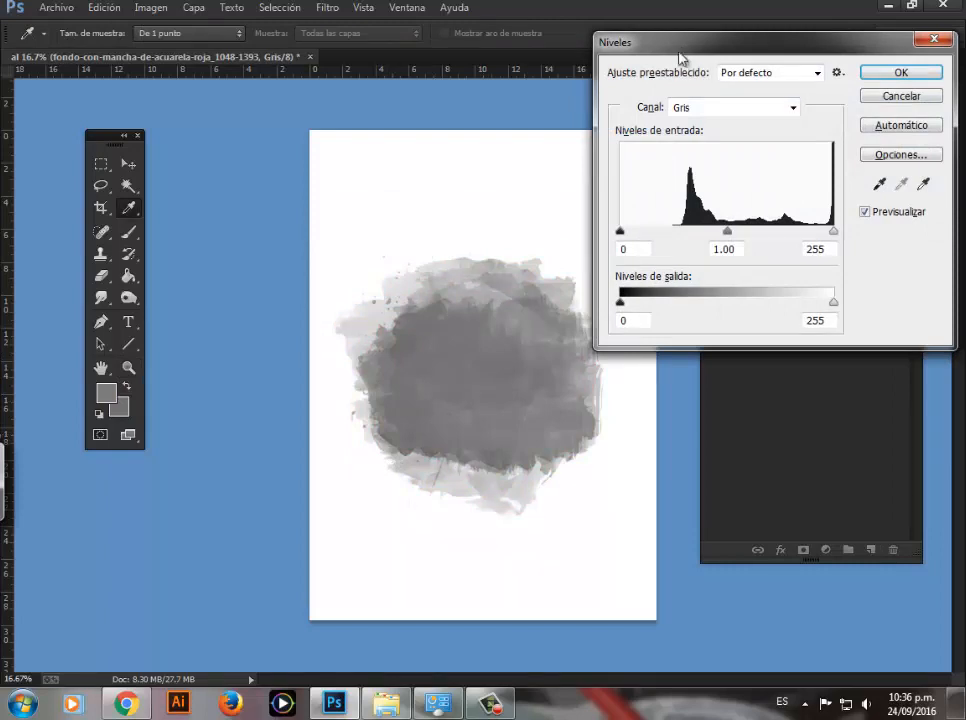
drag(680, 58, 660, 27)
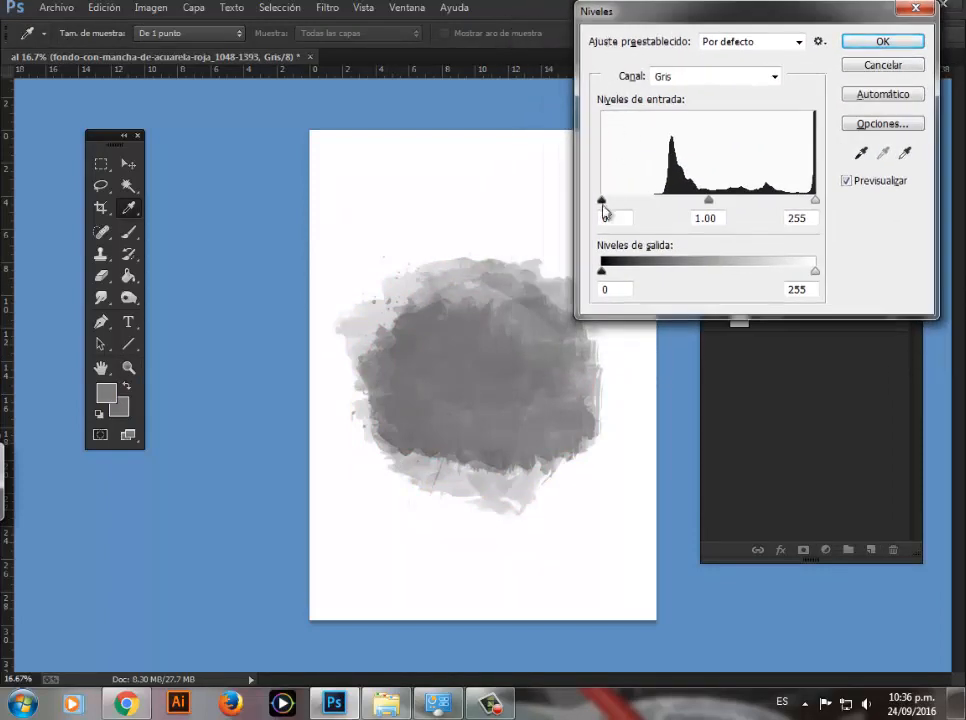
drag(603, 205, 663, 205)
drag(814, 203, 799, 205)
drag(660, 203, 668, 208)
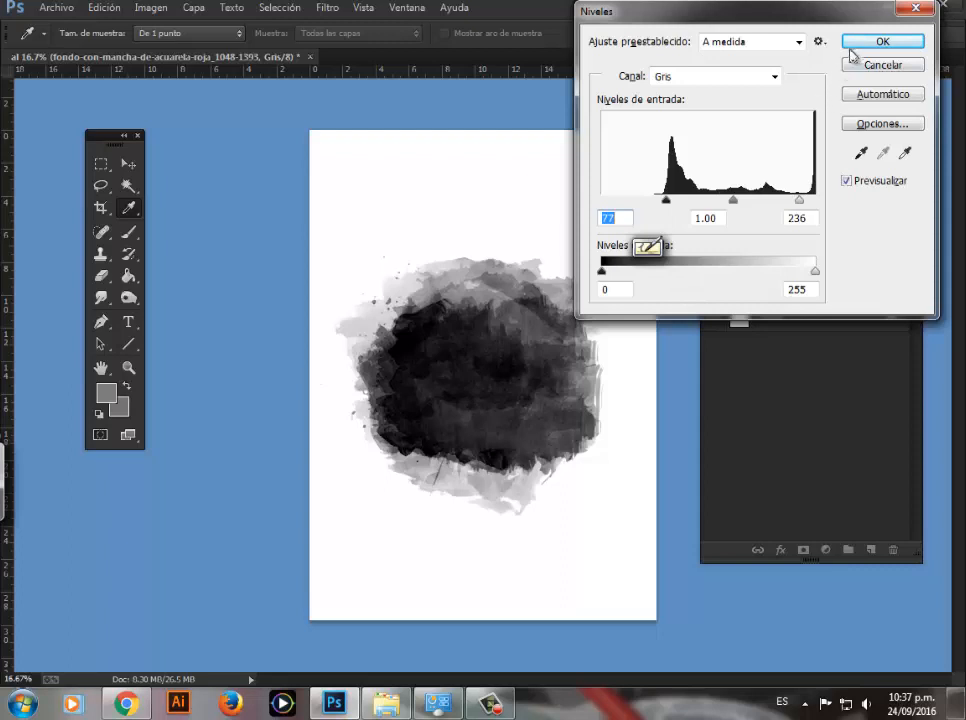
click(881, 41)
key(z)
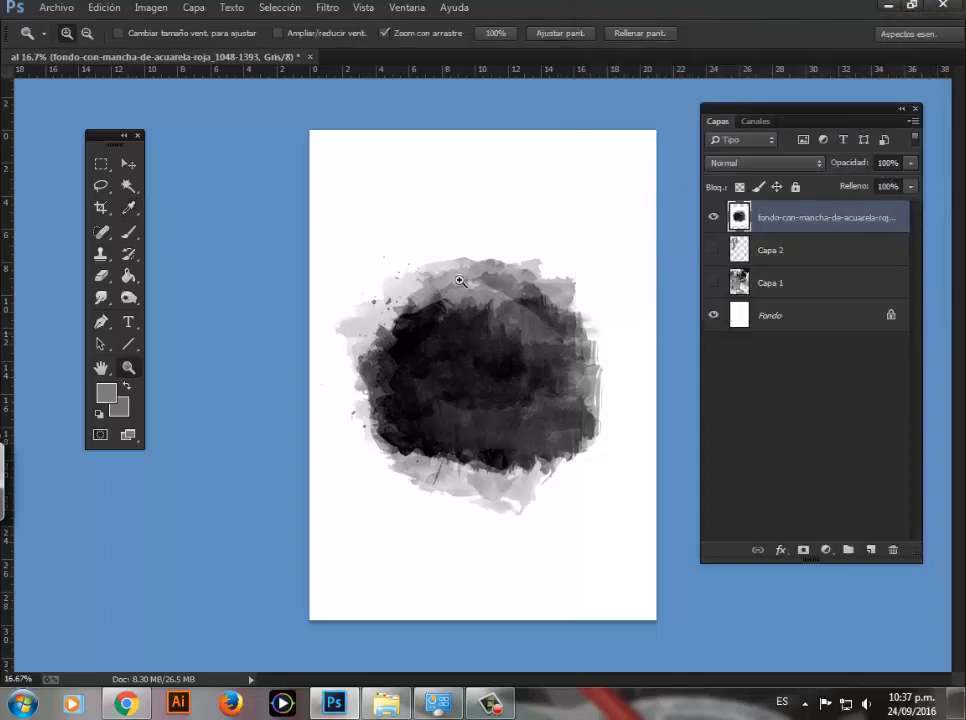
Step: Hide the Fondo layer, remove the white area around the stain using the Magic Wand at tolerance 30, and deselect
click(713, 316)
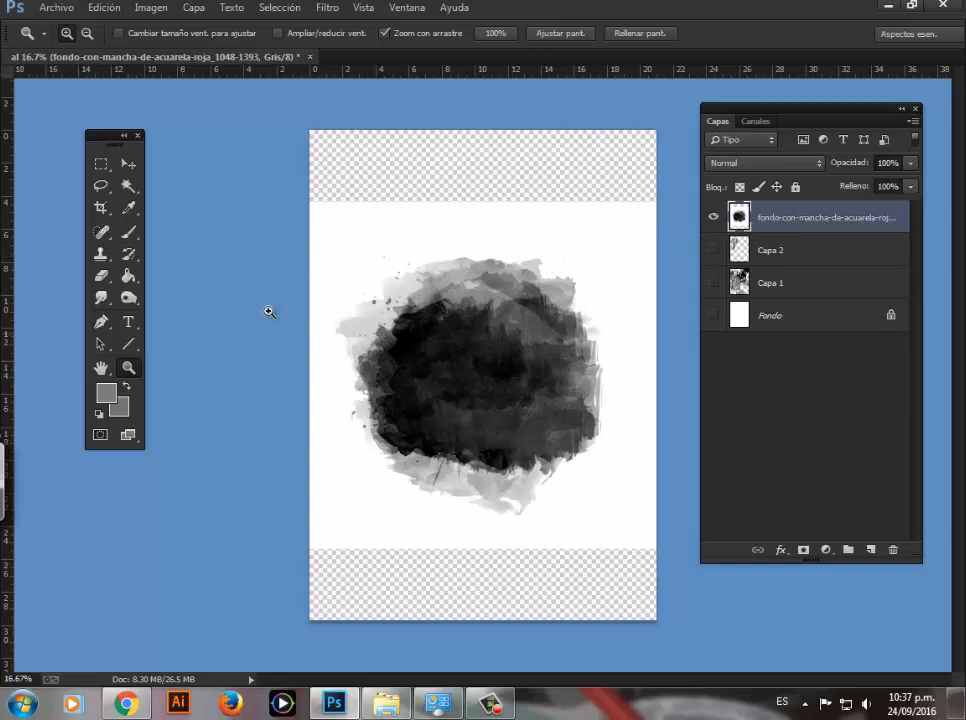
click(128, 189)
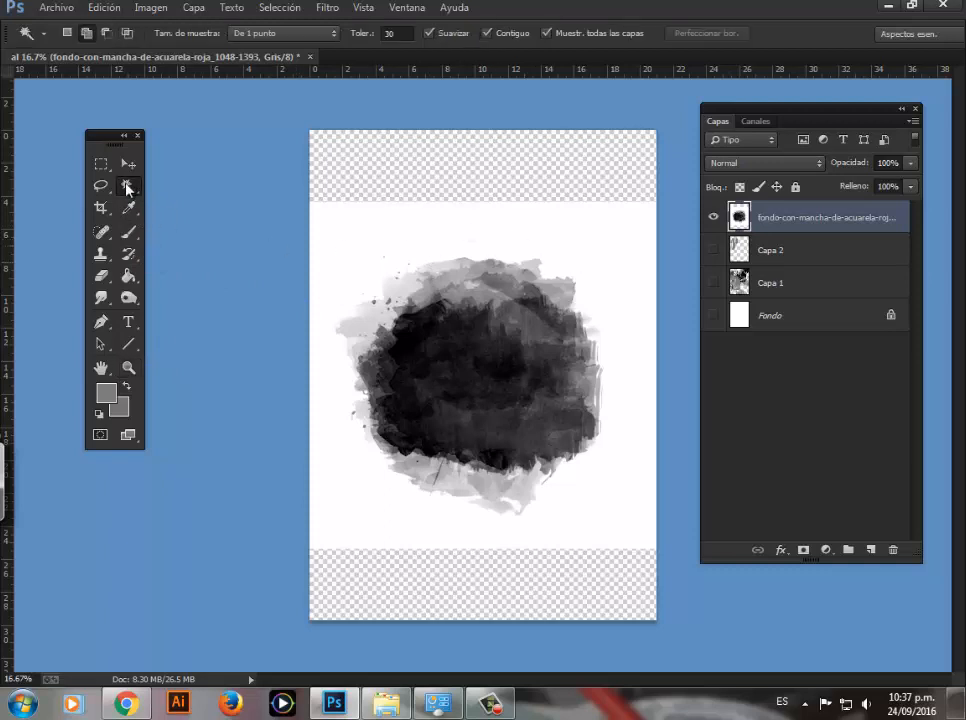
click(358, 241)
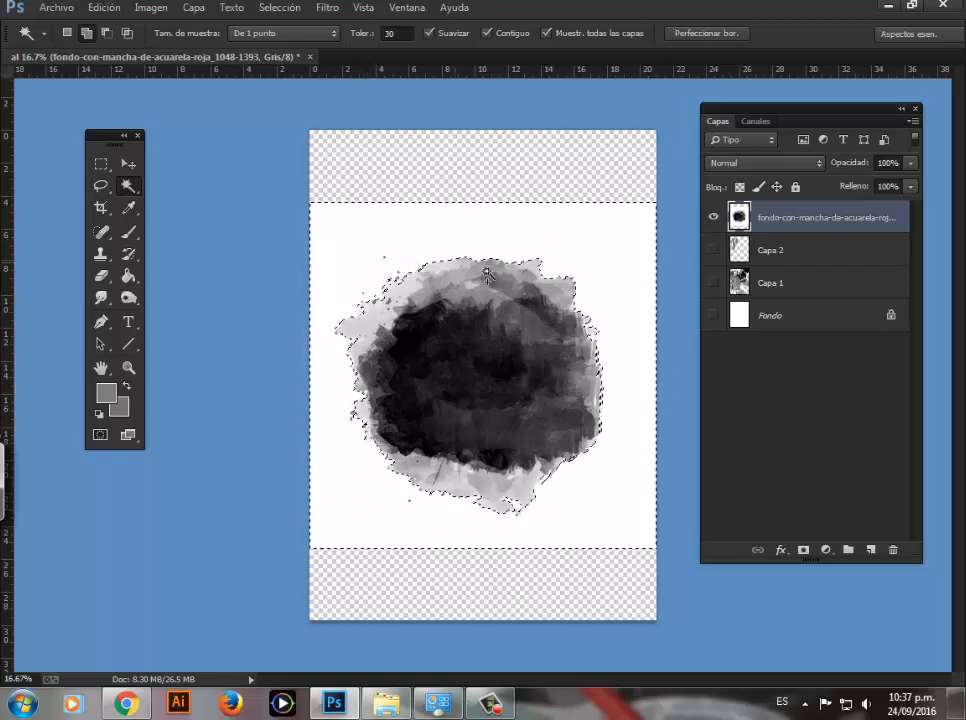
key(Delete)
key(ctrl+d)
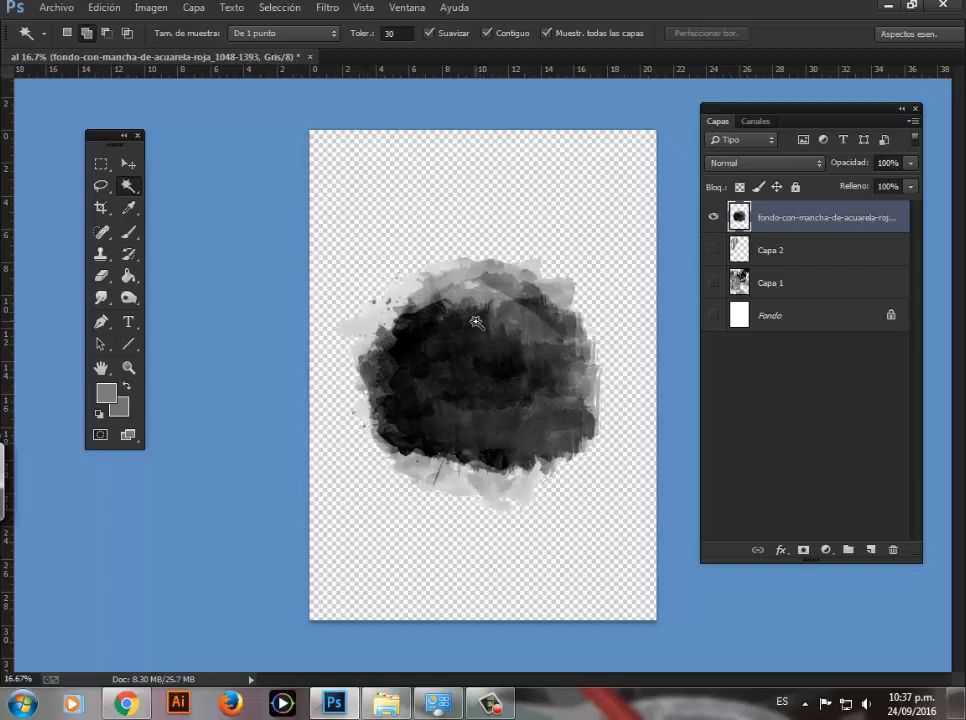
Step: Examine the cut-out stain's texture and edges up close, comparing it with and without the white Fondo layer
key(z)
click(479, 328)
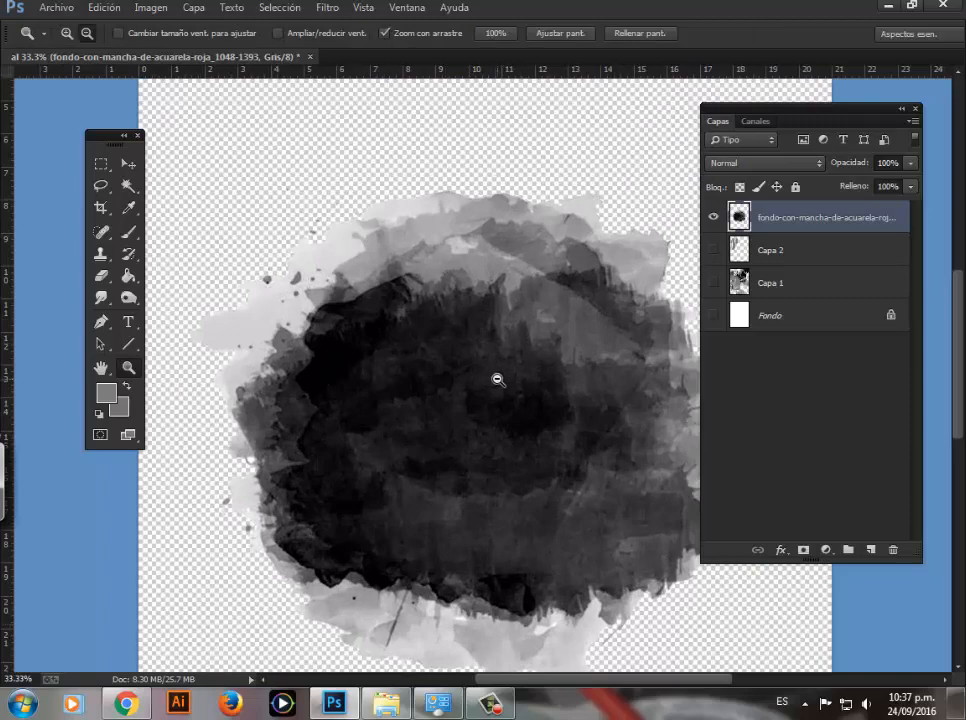
alt+click(500, 377)
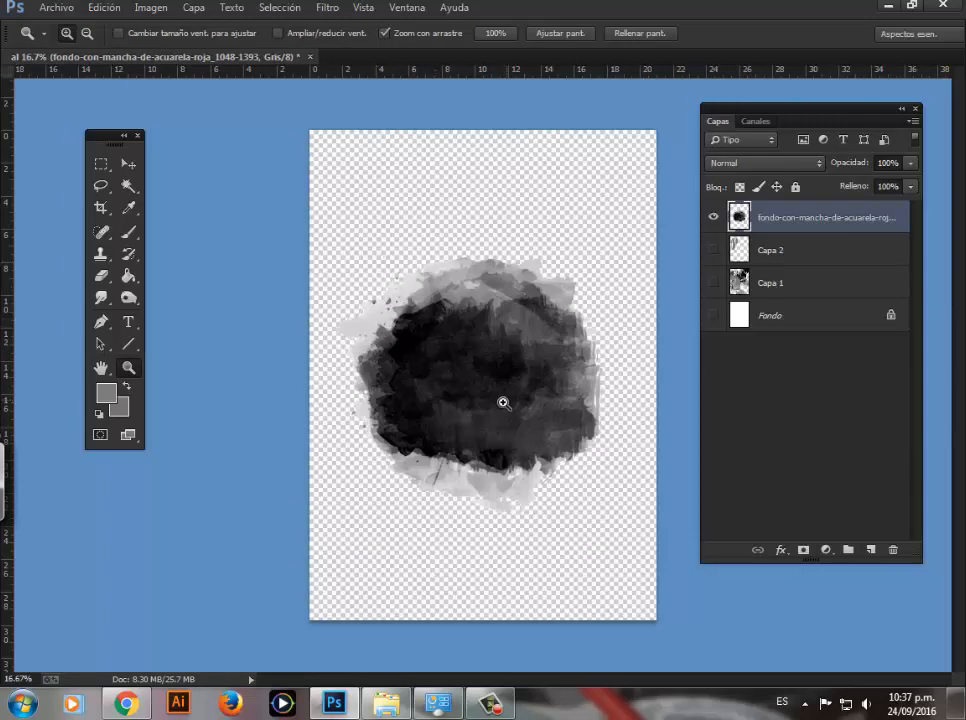
click(714, 318)
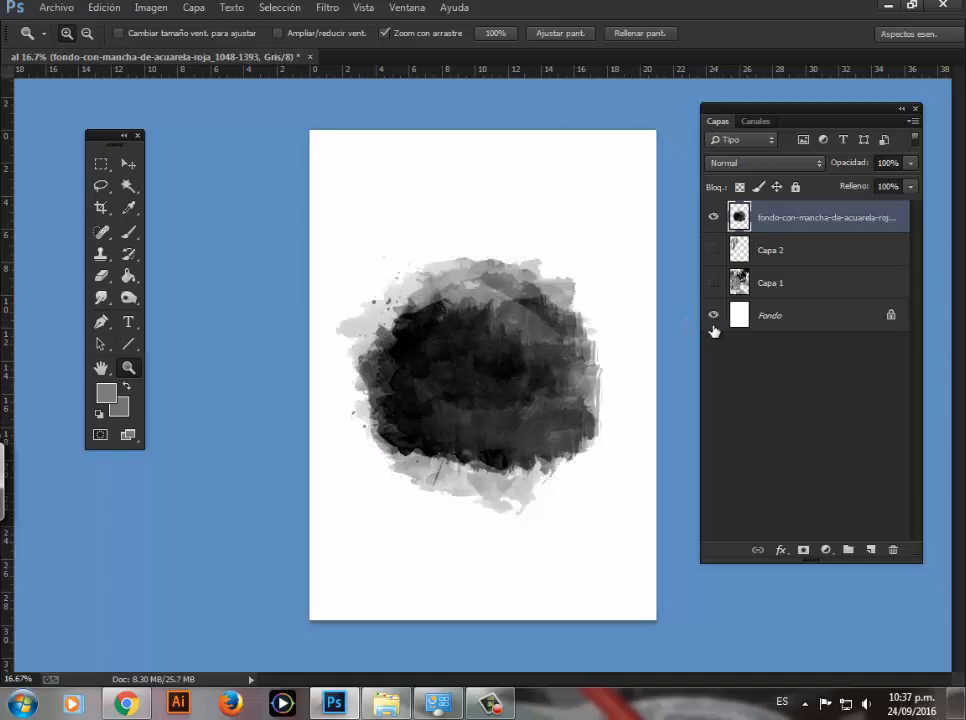
click(713, 324)
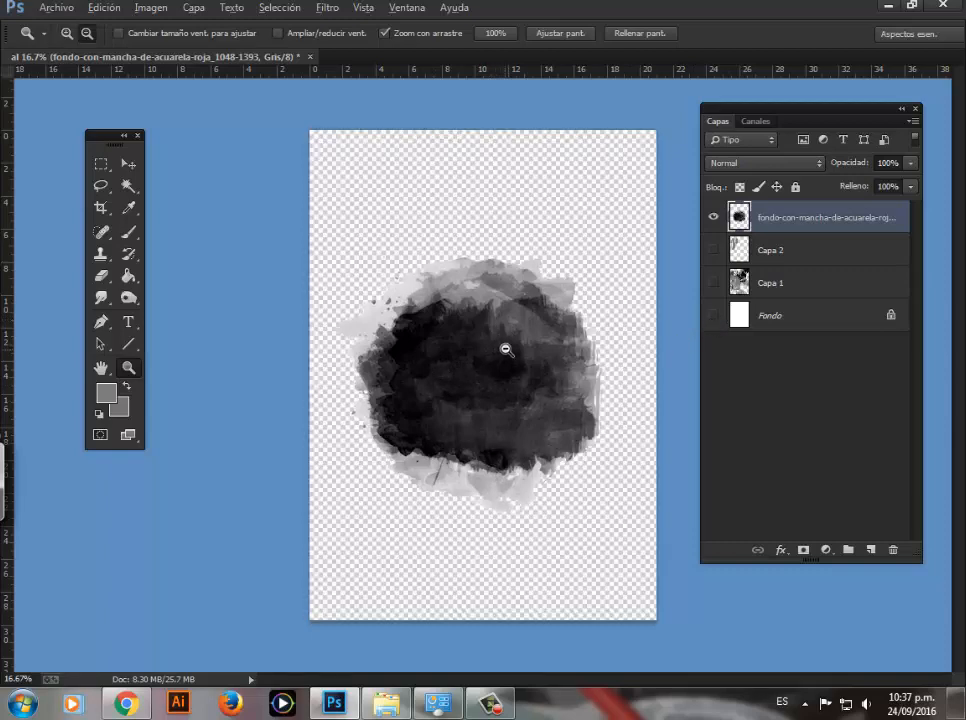
alt+click(507, 349)
click(512, 356)
click(511, 364)
alt+click(458, 337)
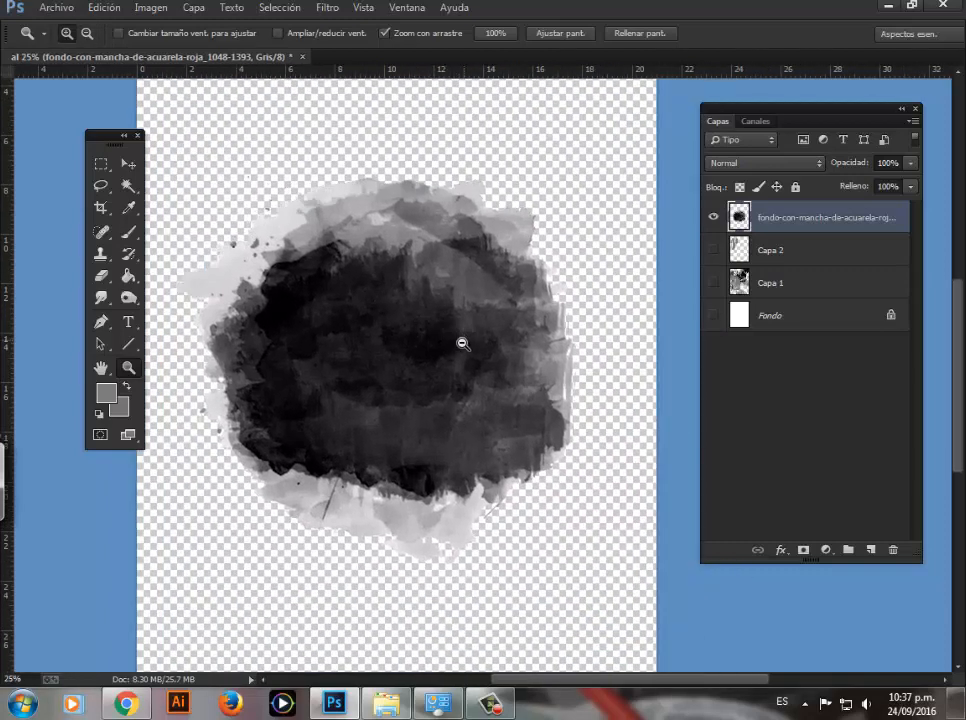
alt+click(464, 347)
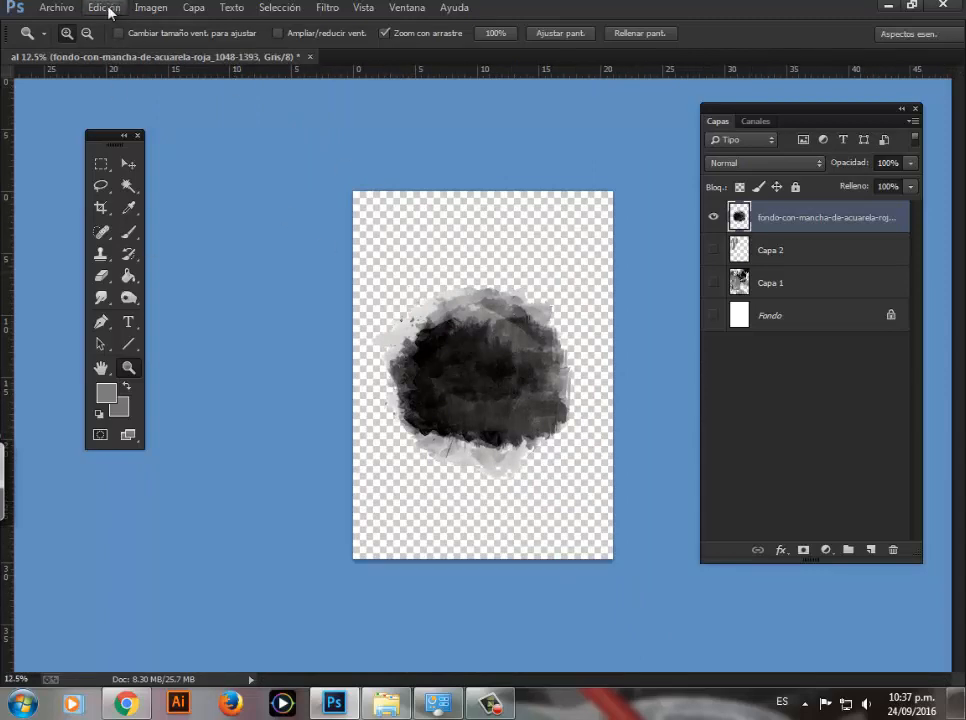
Step: Define the cut-out stain as a brush preset named BURGOS MANCHA 5
click(104, 8)
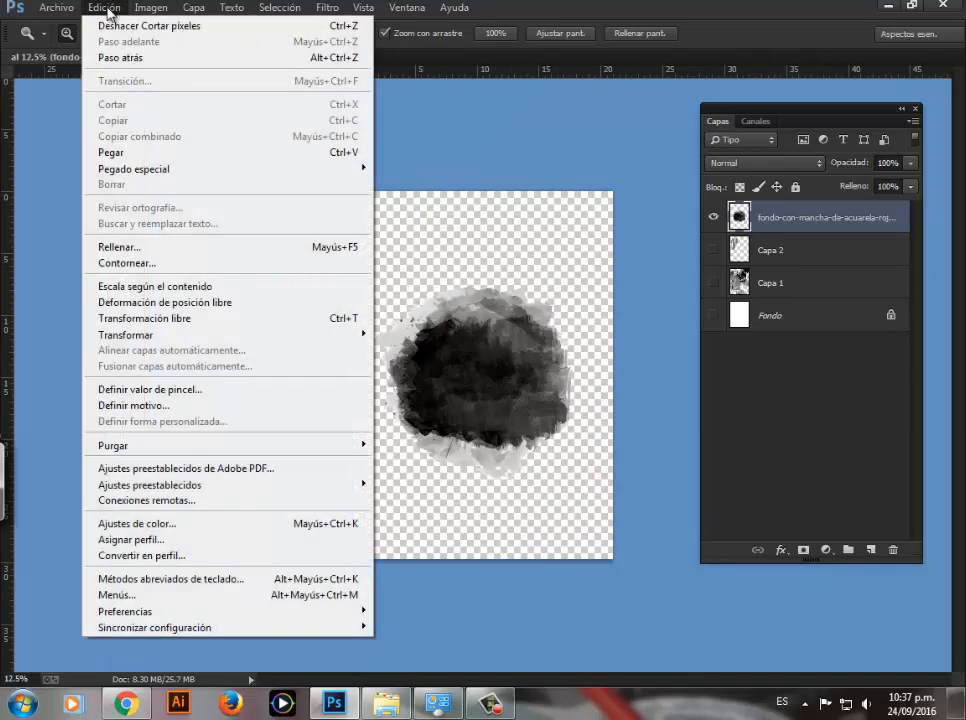
click(157, 396)
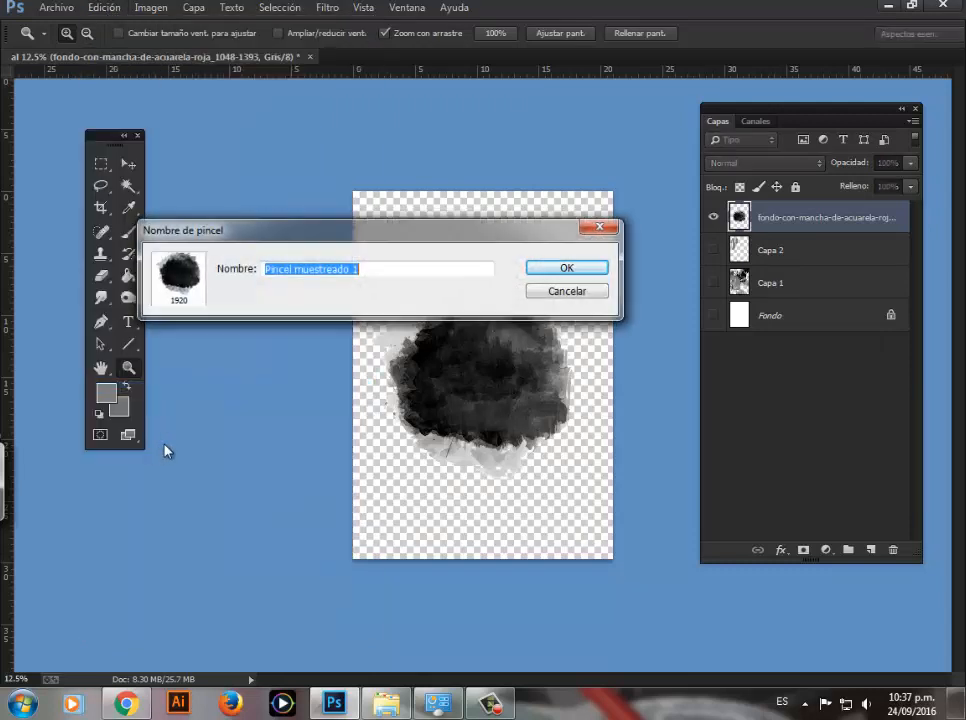
drag(332, 231, 401, 160)
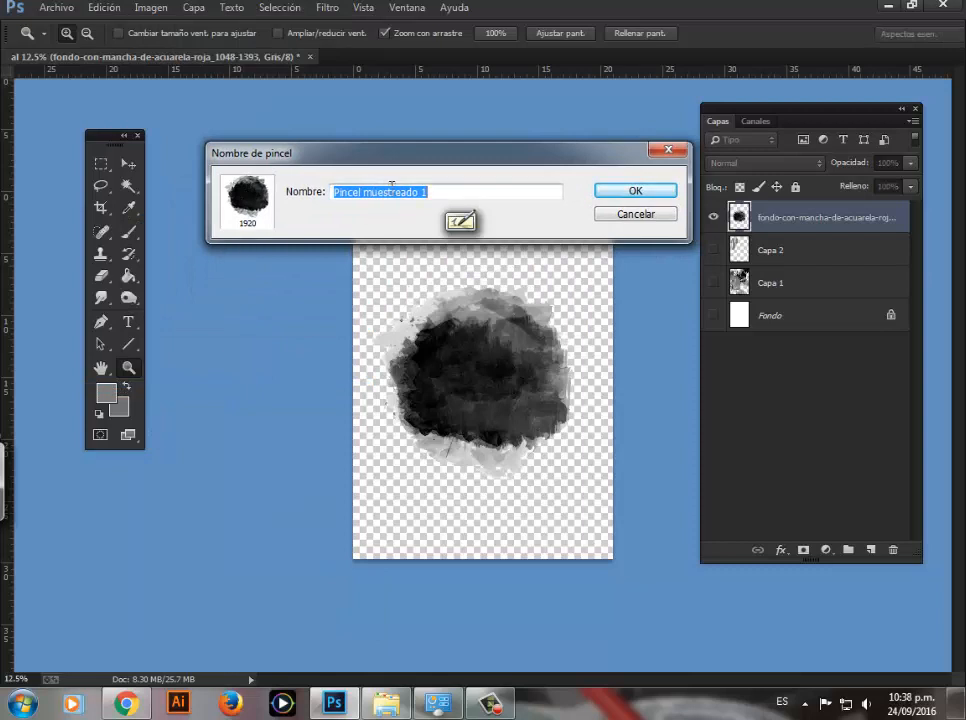
drag(290, 155, 266, 142)
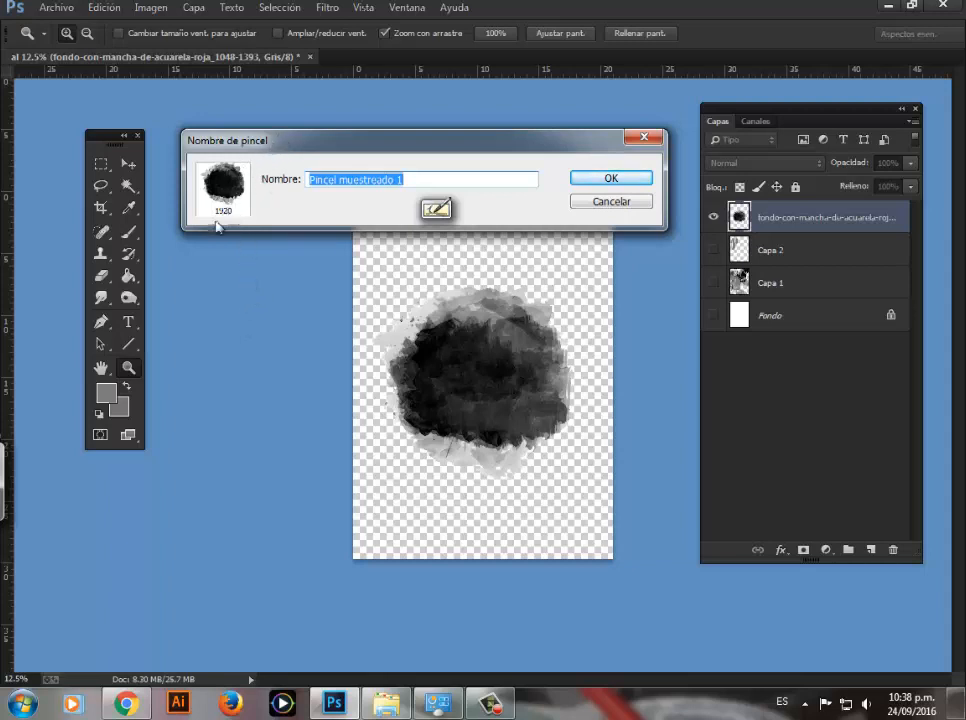
drag(410, 139, 396, 131)
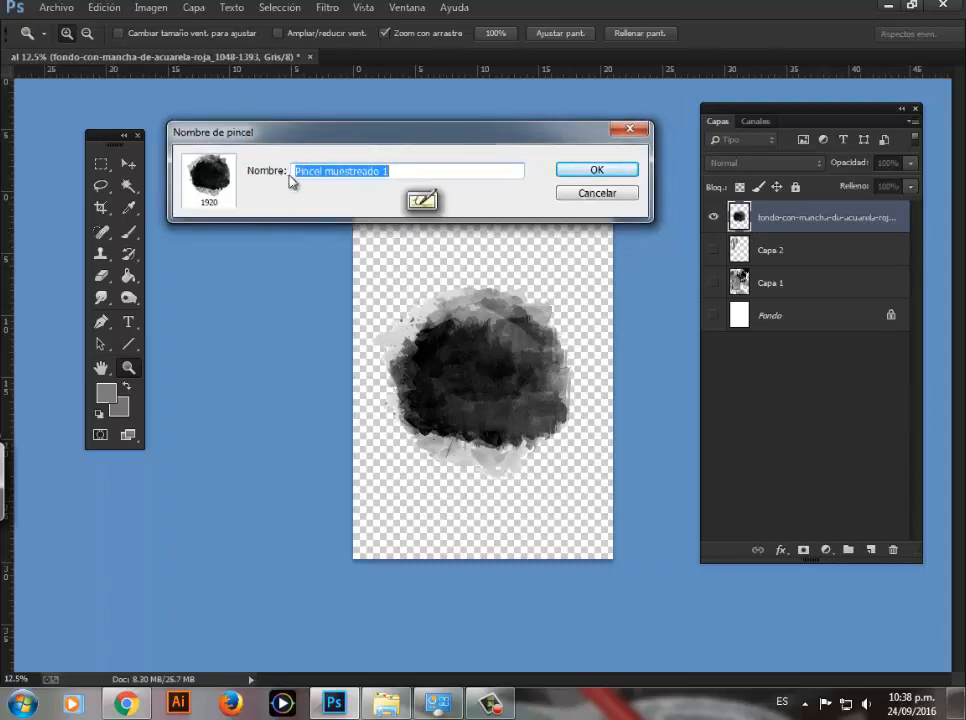
drag(390, 174, 260, 196)
text(B)
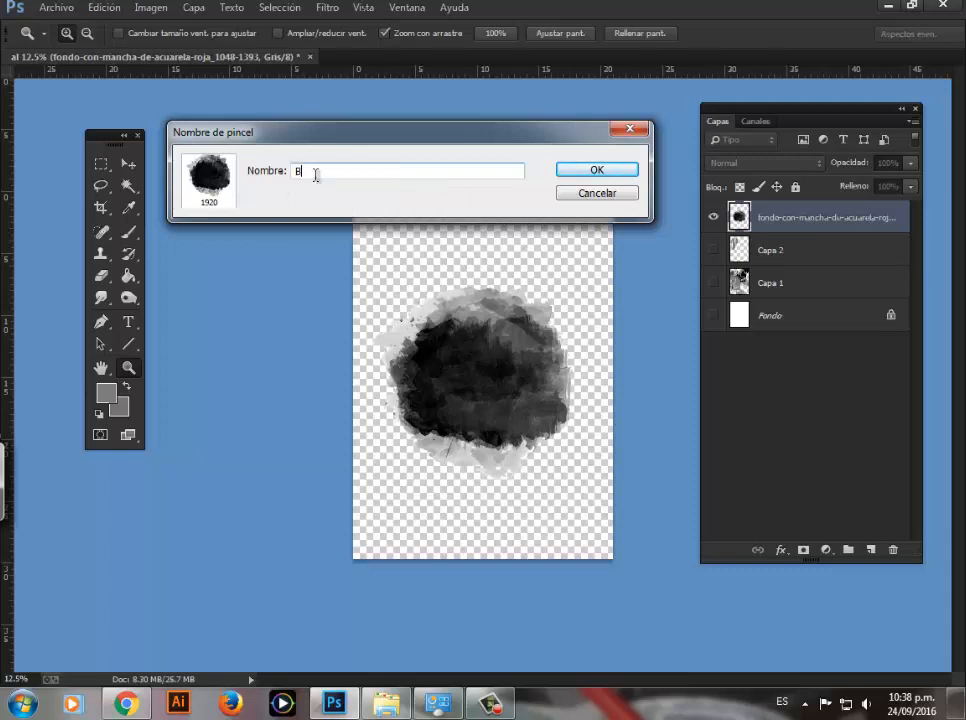
text(URGOS MANCHA 5)
drag(377, 137, 360, 134)
click(563, 172)
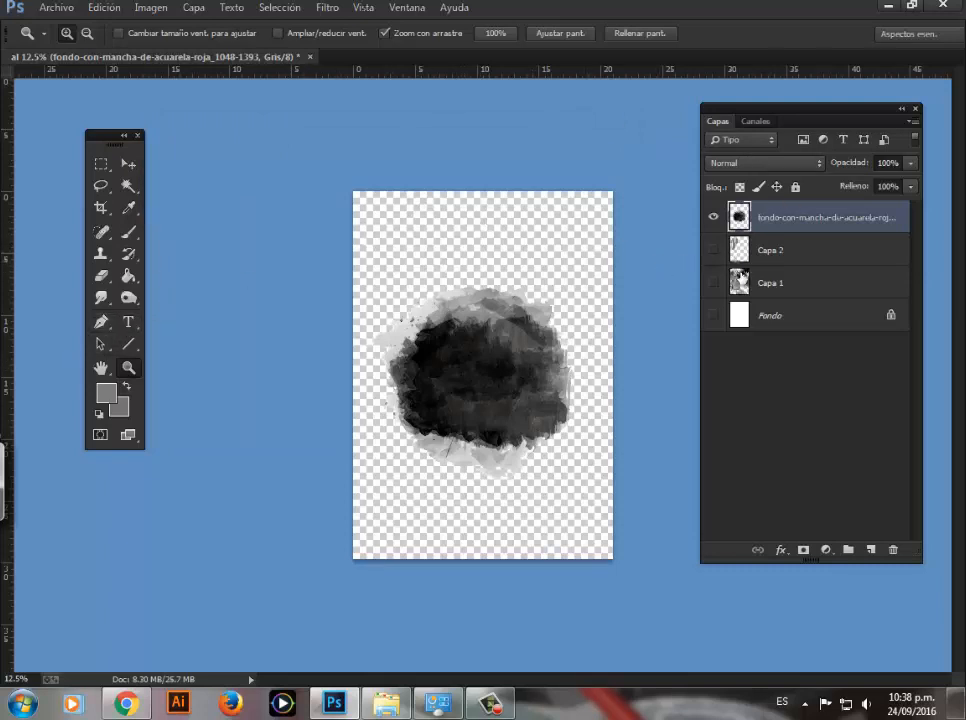
Step: Show the Fondo layer, hide the stain layer, and add a new empty layer above it
click(713, 316)
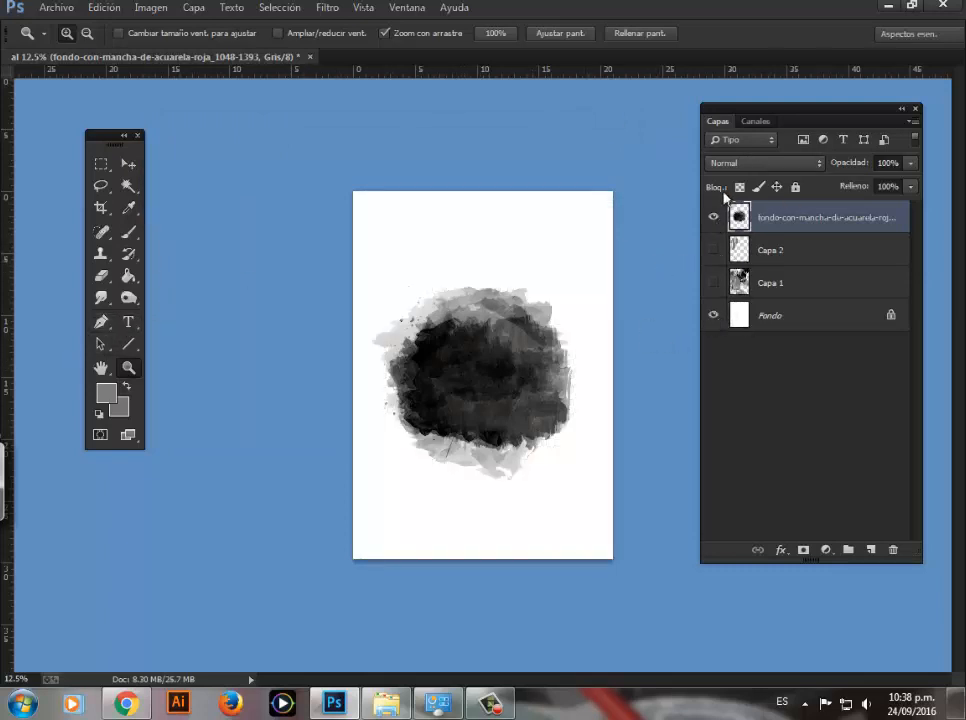
click(713, 219)
click(871, 551)
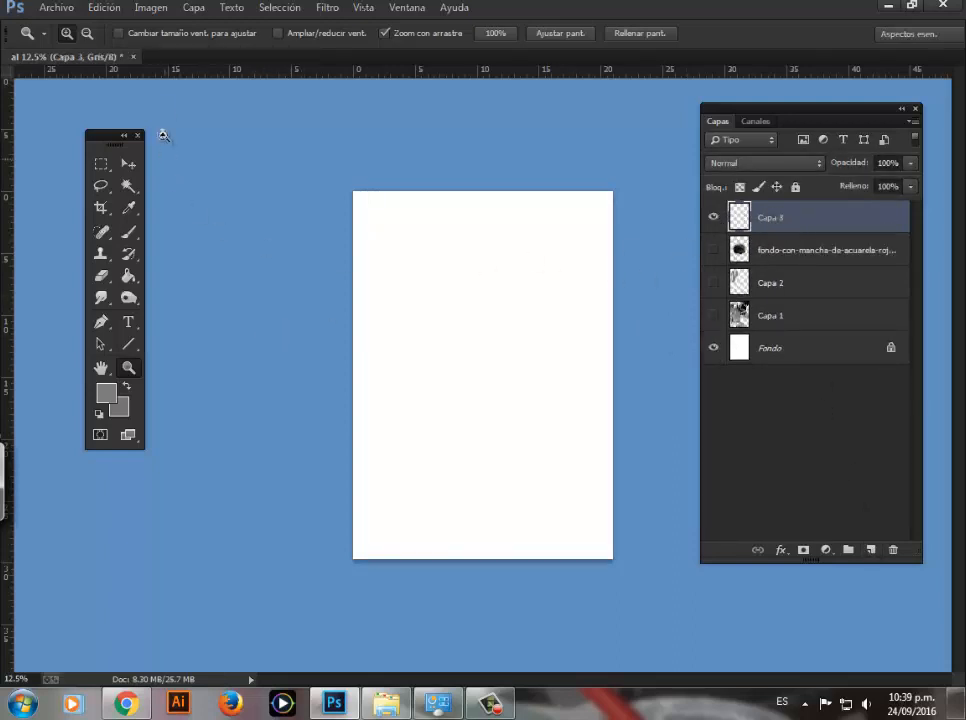
Step: Convert the document back to RGB color mode without flattening the layers
click(151, 8)
mouse_move(163, 28)
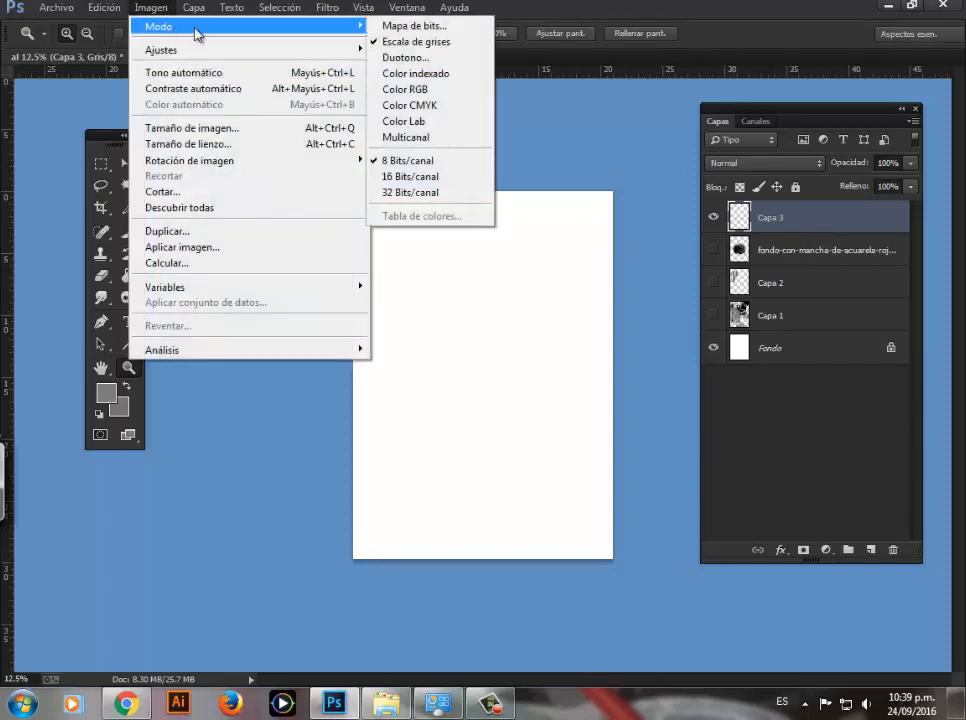
click(415, 89)
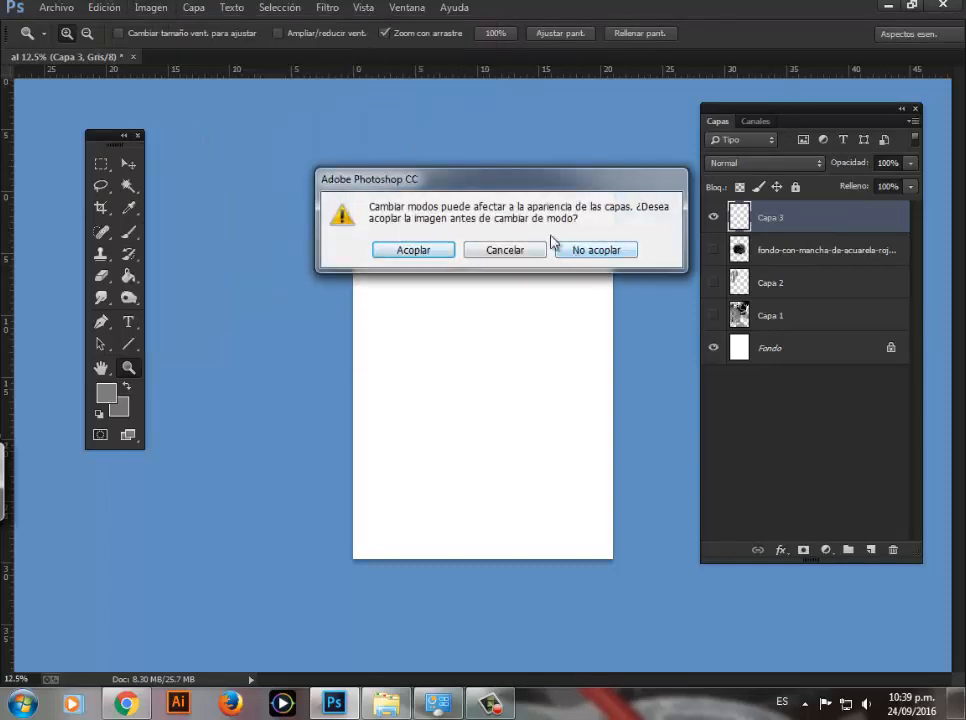
click(582, 250)
Step: Using the BURGOS MANCHA 5 brush at 1920 px, stamp five red stains across the upper, left and lower-right areas of the page
click(127, 233)
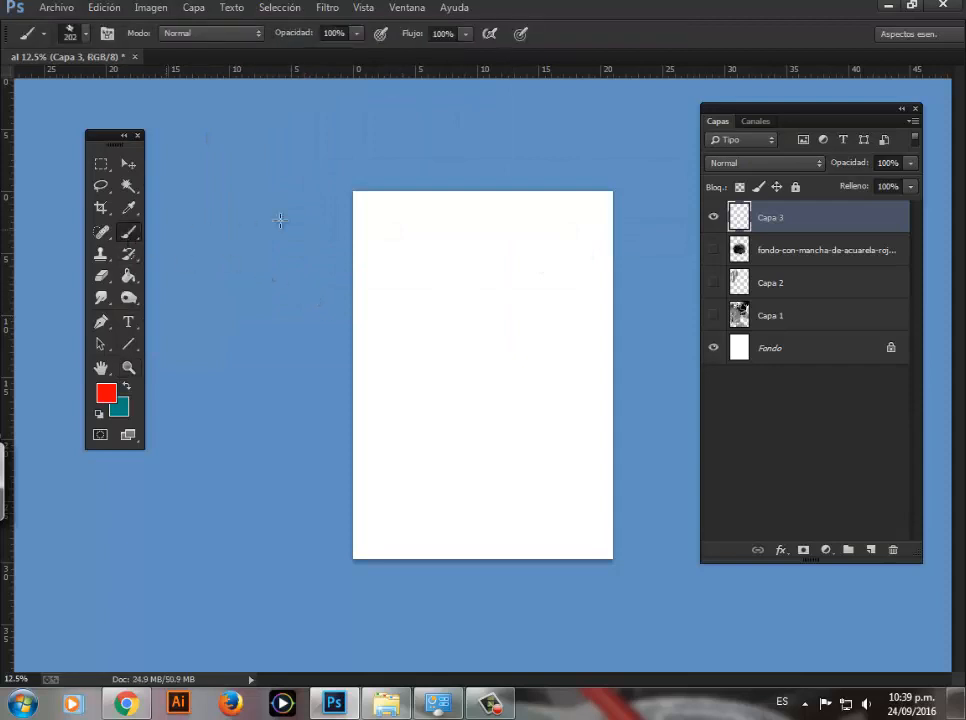
right_click(433, 288)
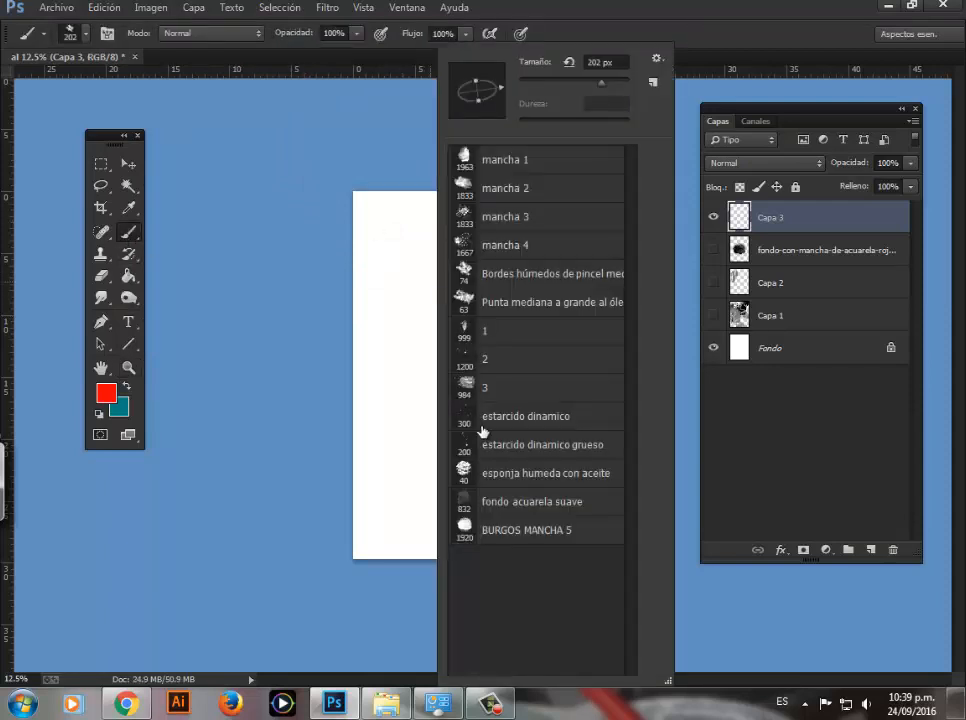
click(505, 534)
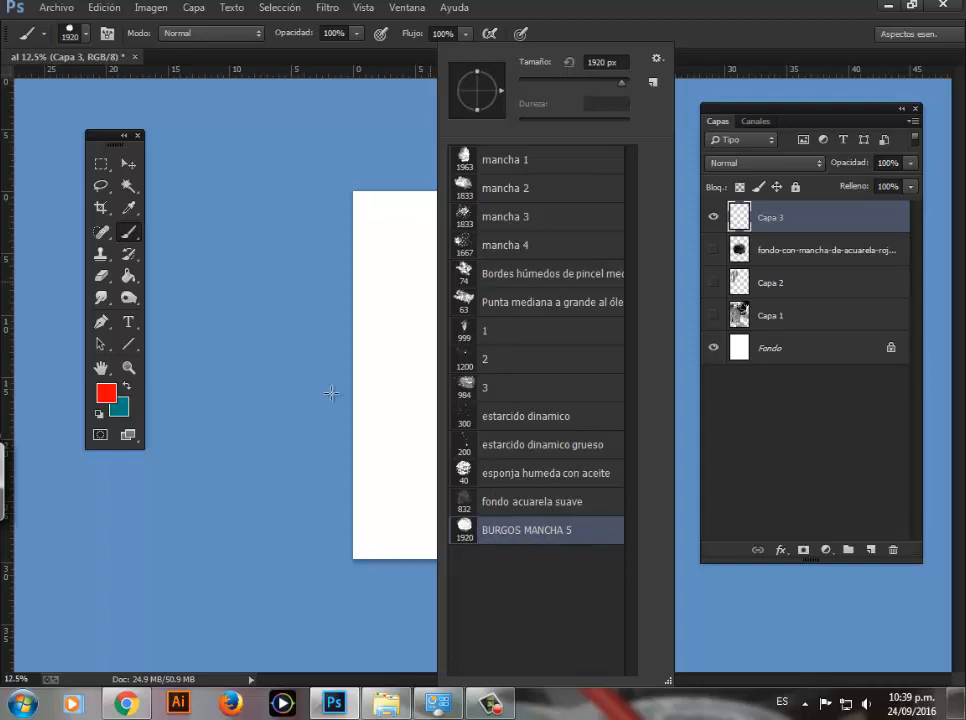
click(291, 209)
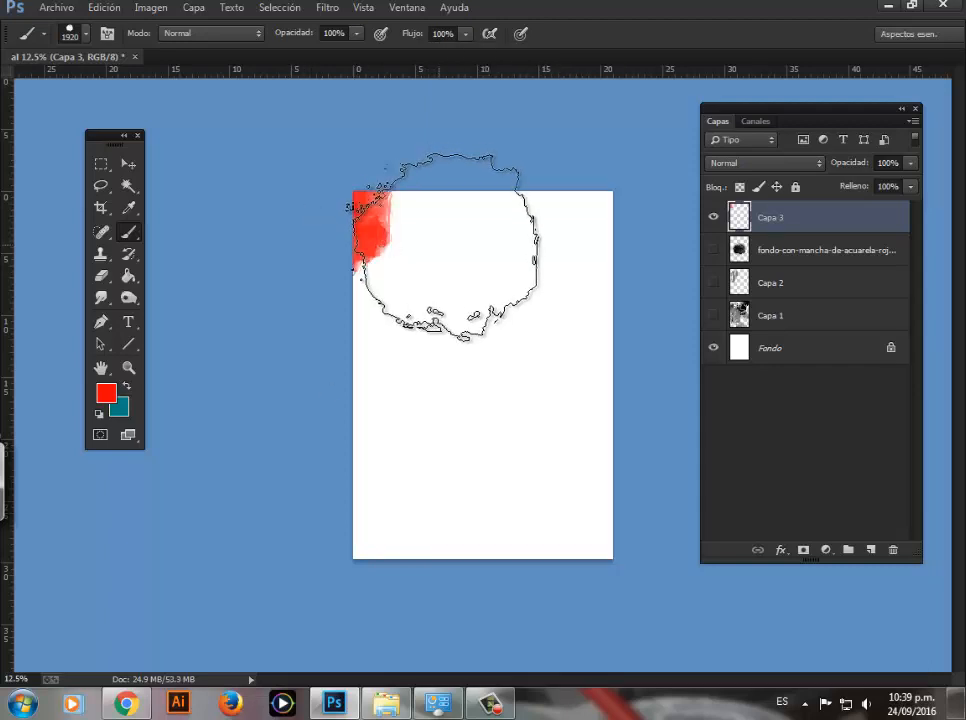
click(486, 264)
click(377, 377)
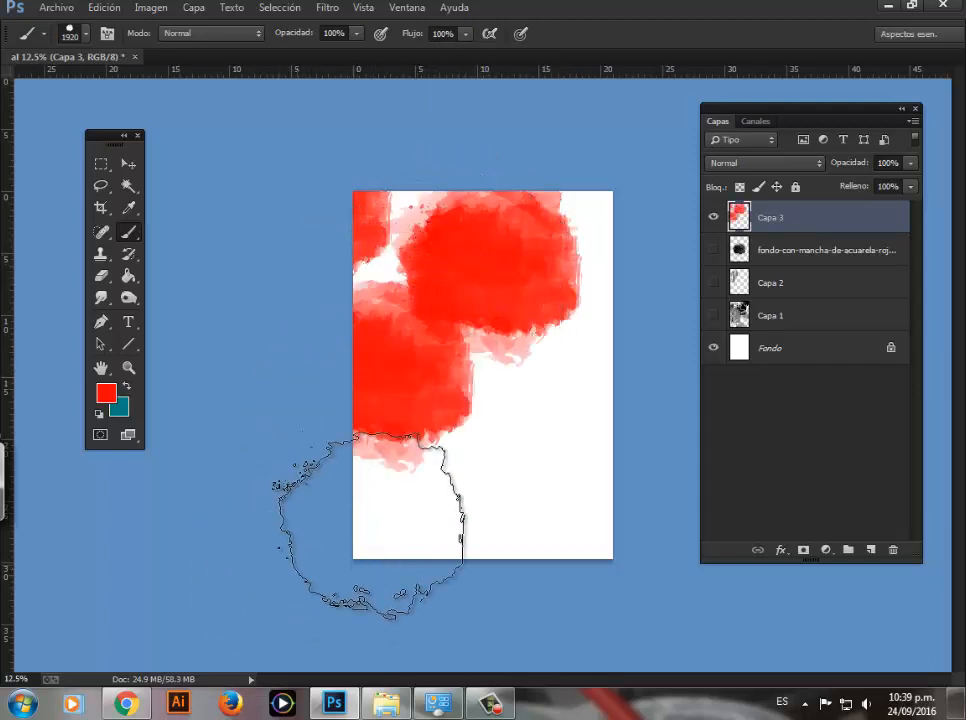
click(598, 458)
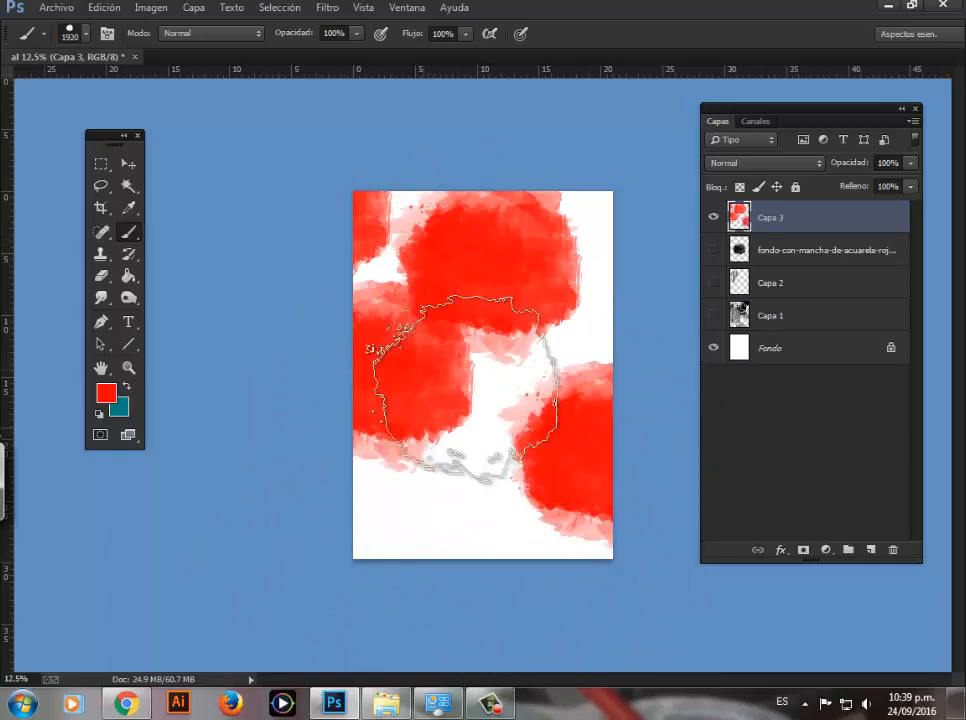
click(612, 232)
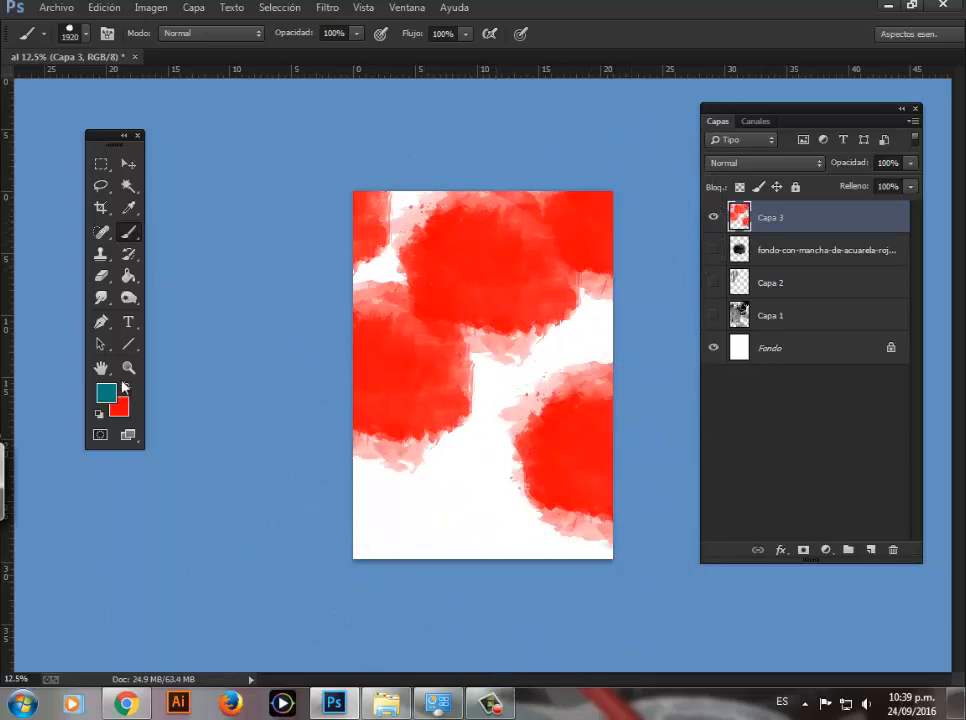
Step: Set the foreground color to the golden yellow #eab103
click(109, 391)
click(324, 466)
click(303, 297)
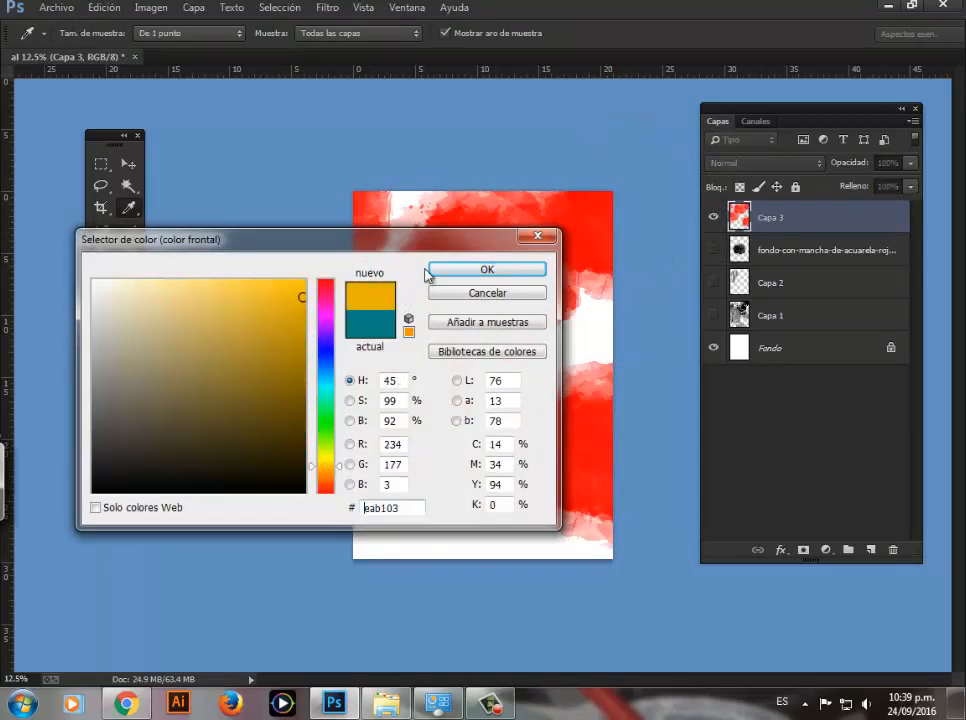
click(430, 272)
Step: Stamp four yellow stains over the red ones on Capa 3: upper left, lower left, middle right and upper right of the page
click(400, 300)
click(360, 465)
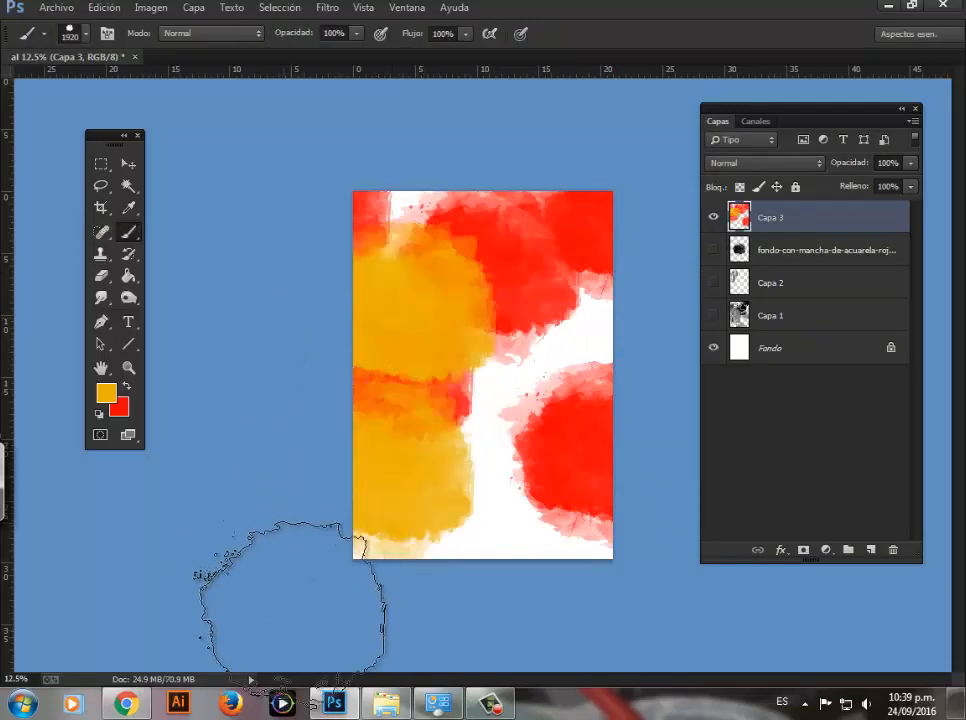
click(552, 365)
click(580, 237)
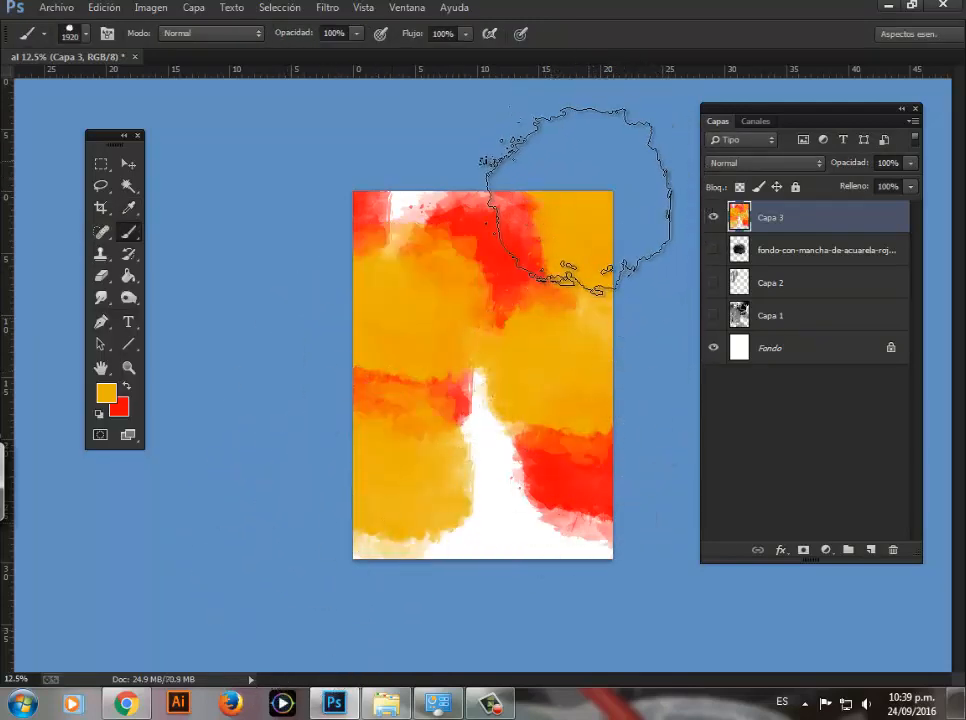
click(530, 285)
click(468, 474)
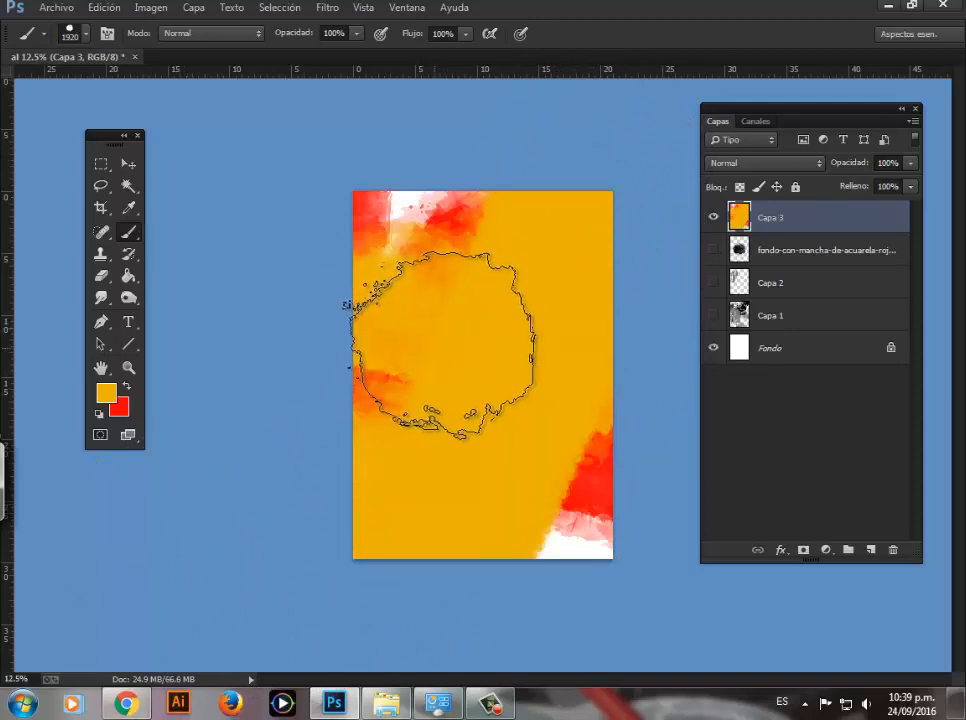
key(ctrl+alt+z)
key(ctrl+alt+z)
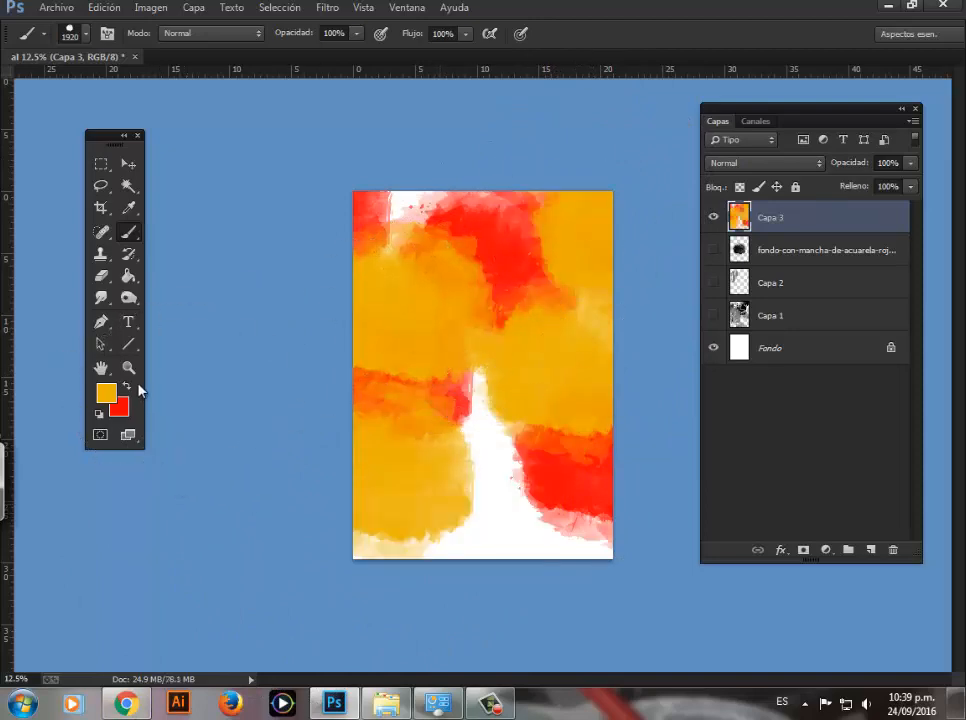
Step: Hide the stained Capa 3 layer and add a new empty layer above it
click(713, 222)
key(ctrl+shift+alt+n)
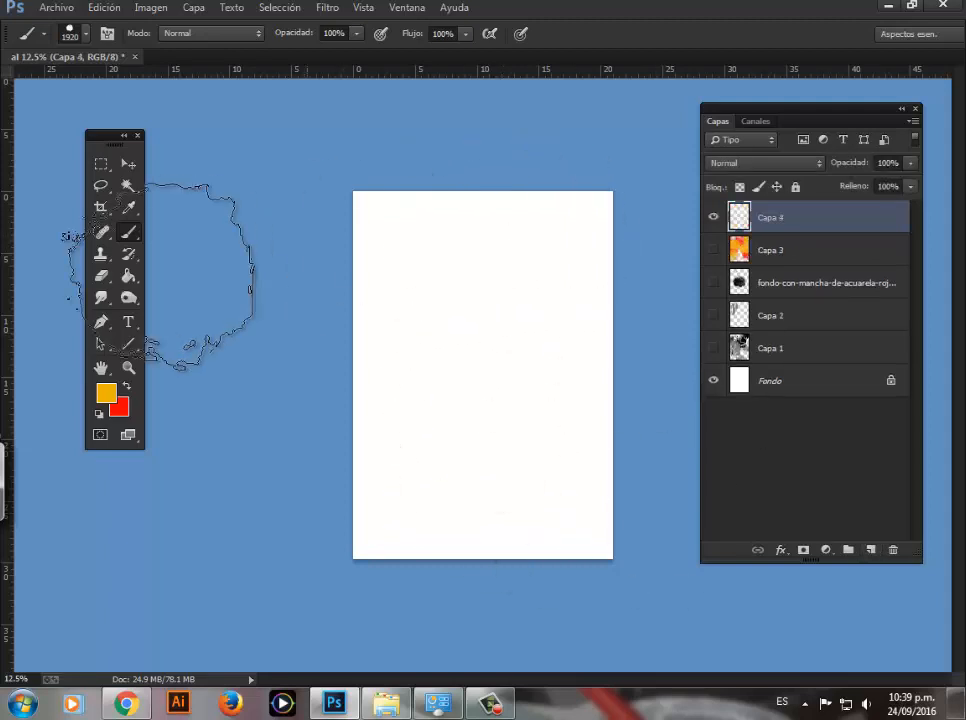
Step: Switch to Chrome, find the yellow-and-red watercolor stain from dreamstime in the image results, and save it to the desktop as a JPEG
click(125, 705)
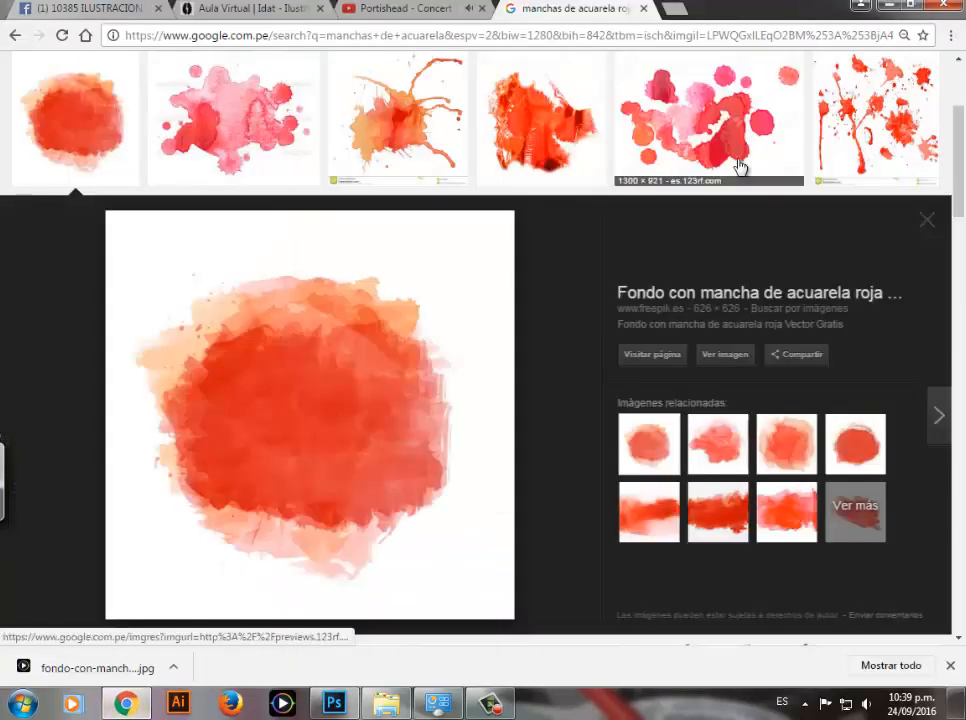
click(929, 226)
drag(962, 202, 960, 273)
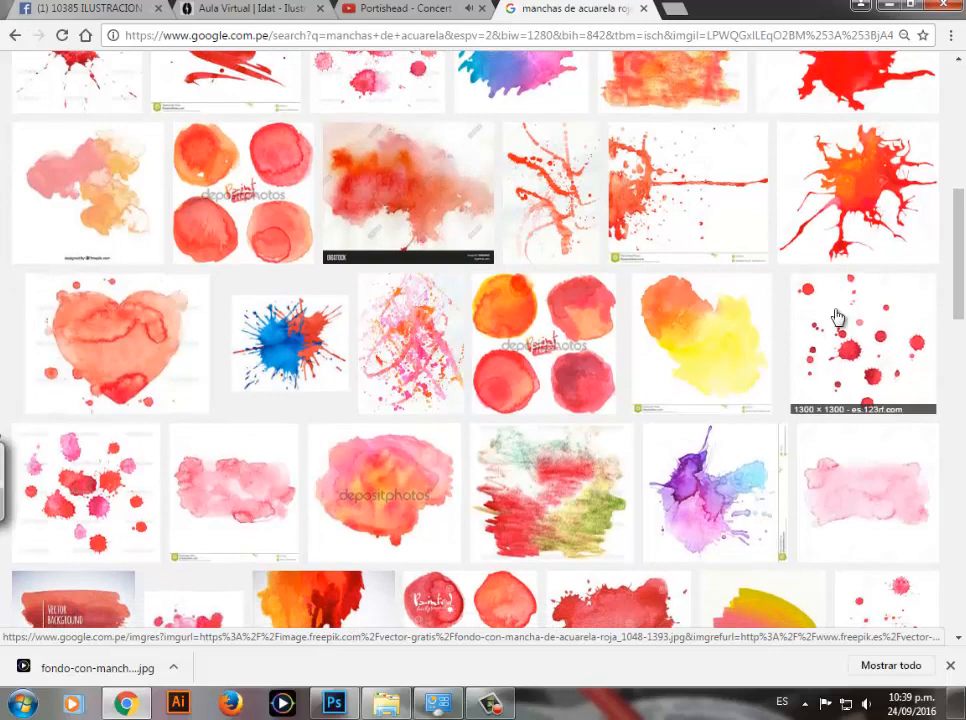
click(729, 350)
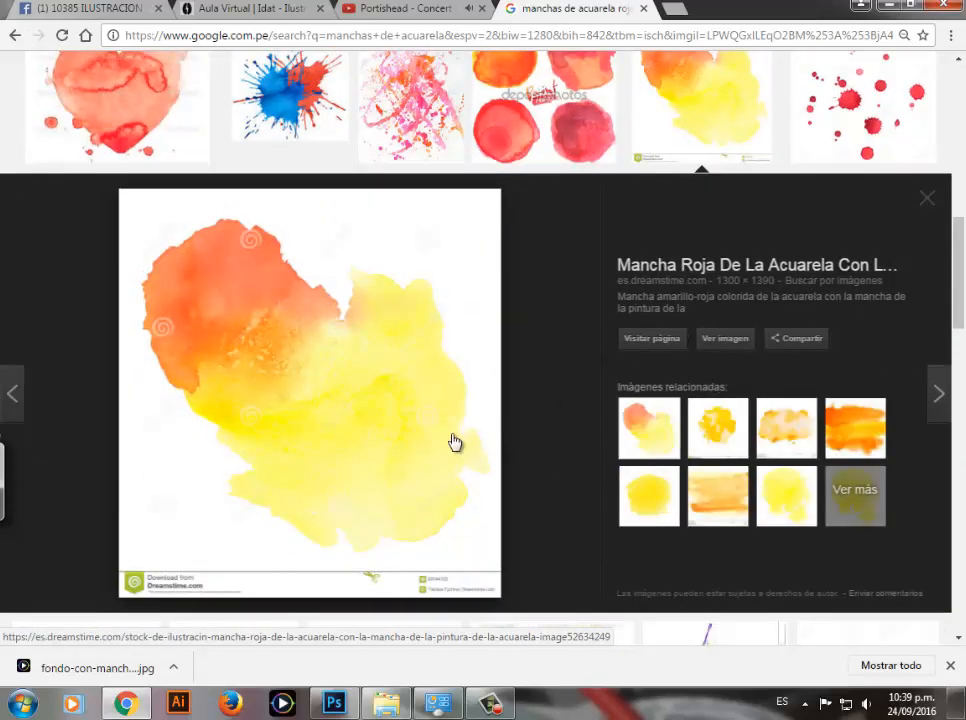
right_click(288, 326)
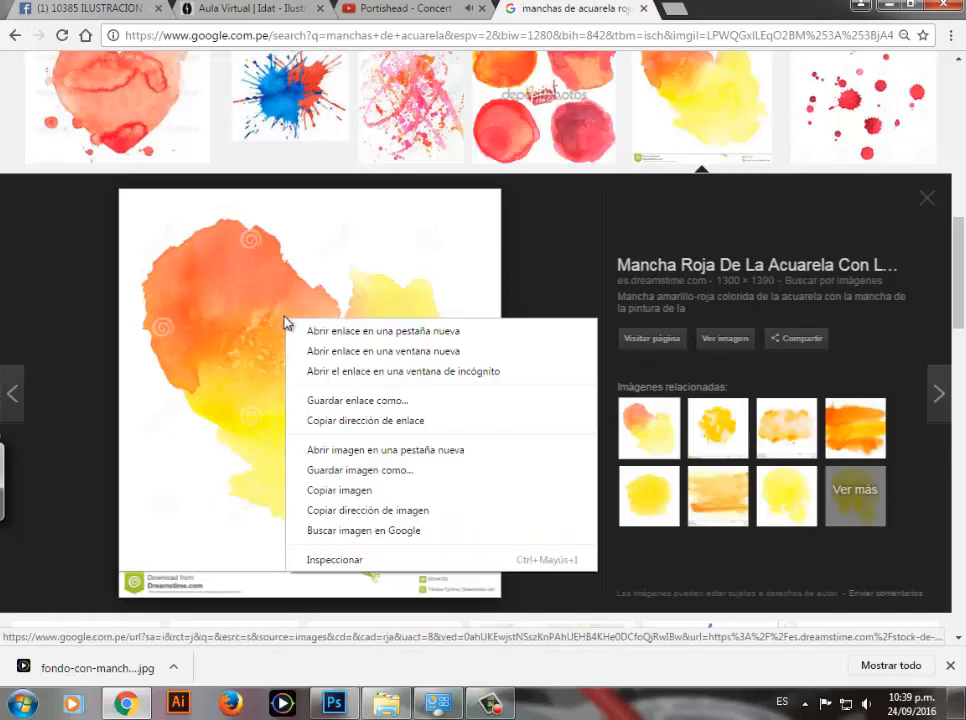
click(325, 470)
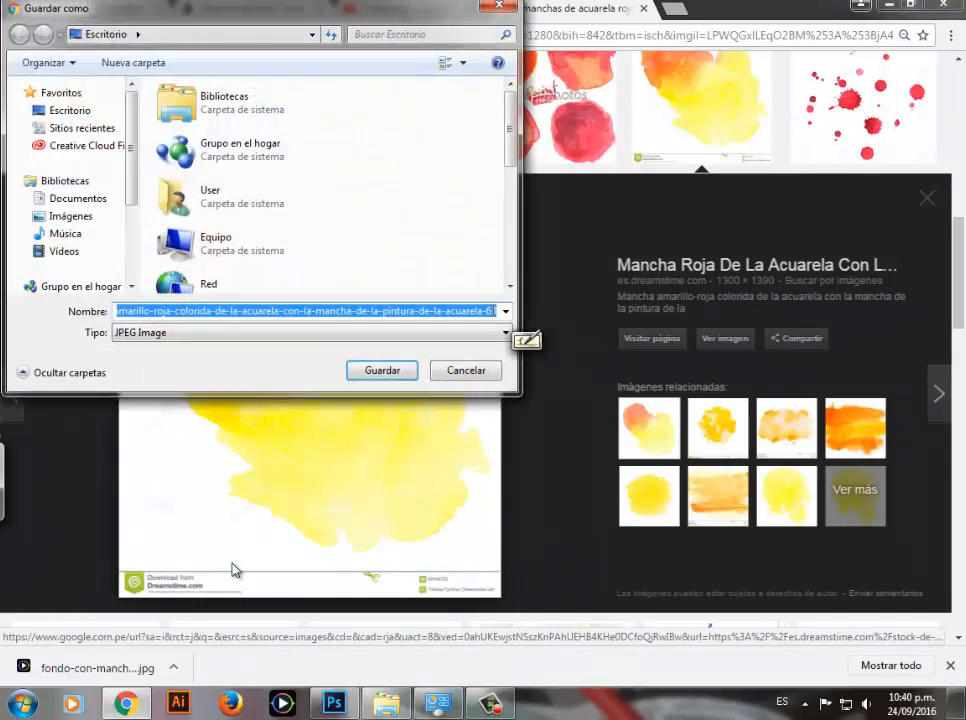
click(388, 372)
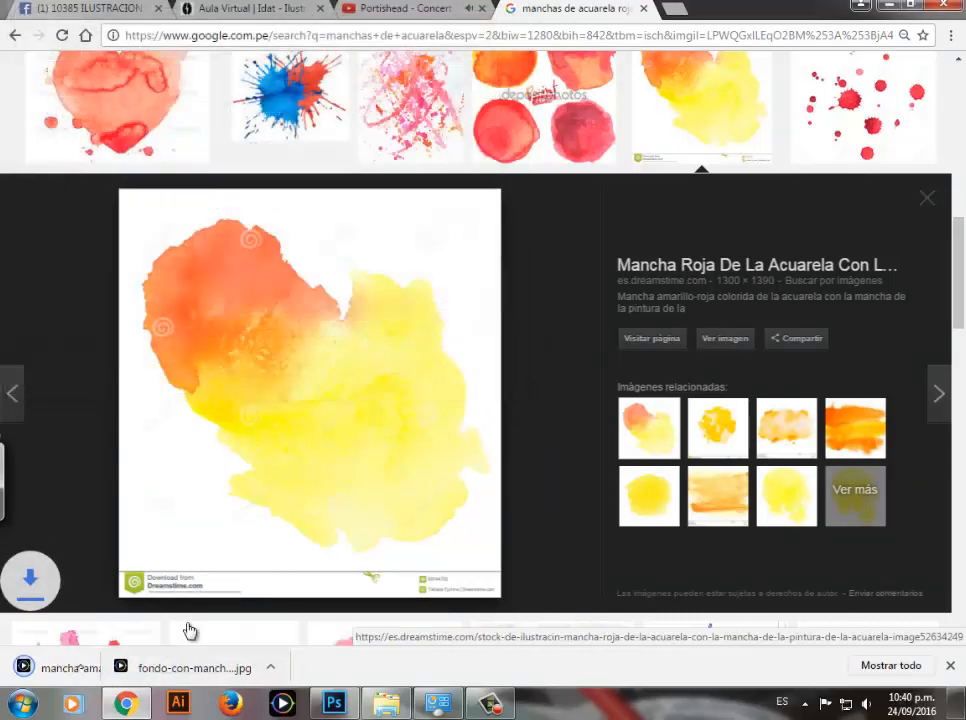
Step: Switch back to Photoshop, hide Capa 4, and place the downloaded yellow-red stain image centered on the page, scaled to about 127%
click(345, 703)
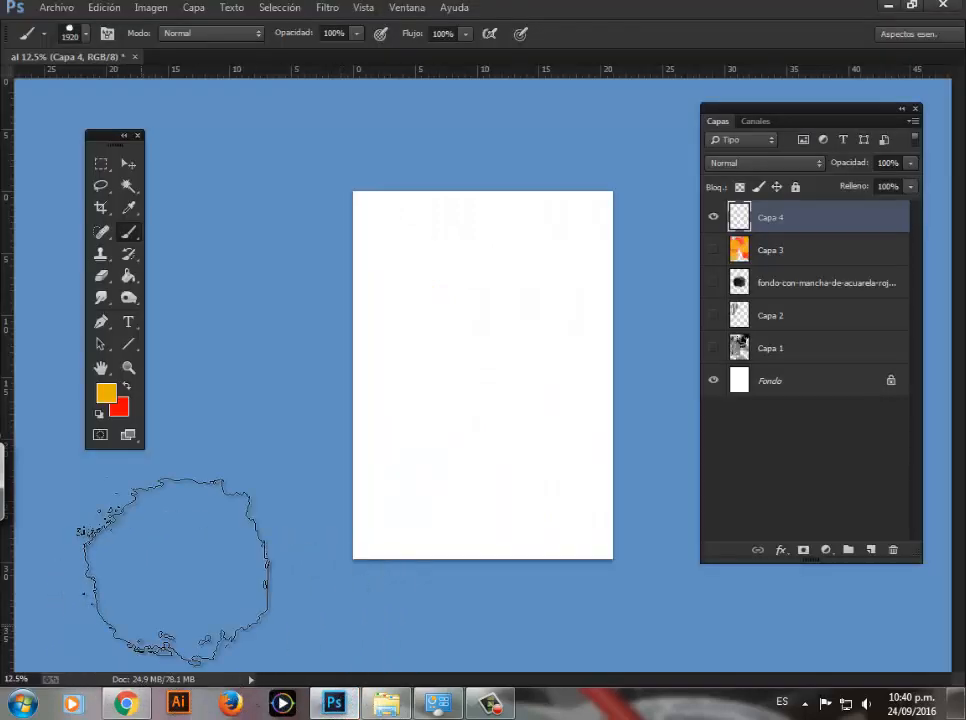
click(713, 218)
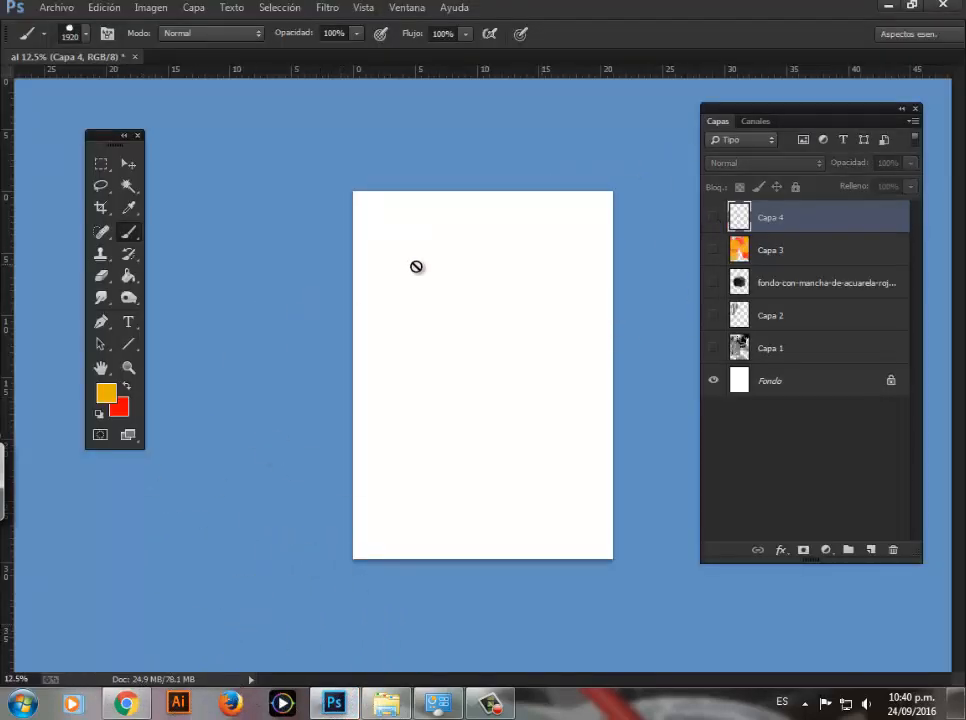
click(58, 9)
click(71, 280)
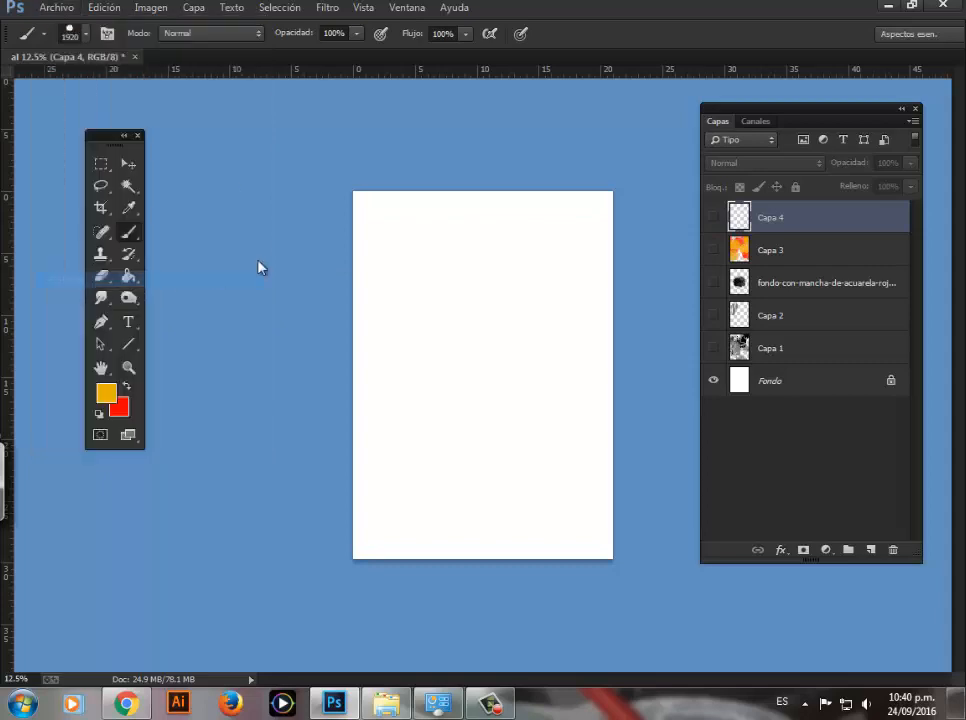
drag(564, 200, 557, 418)
click(290, 373)
click(416, 526)
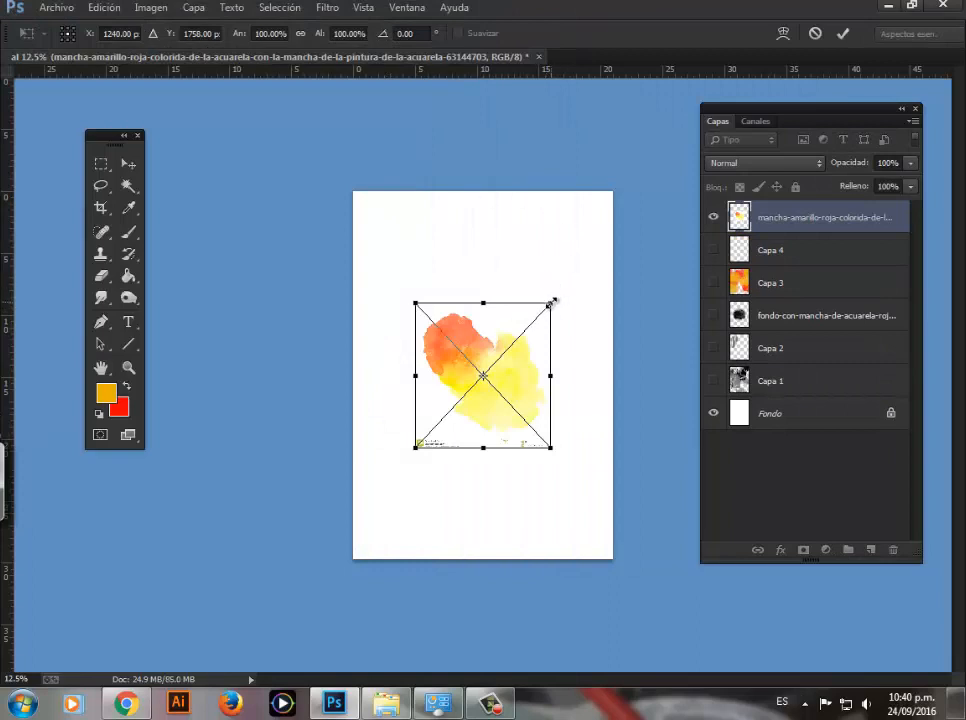
drag(553, 300, 566, 286)
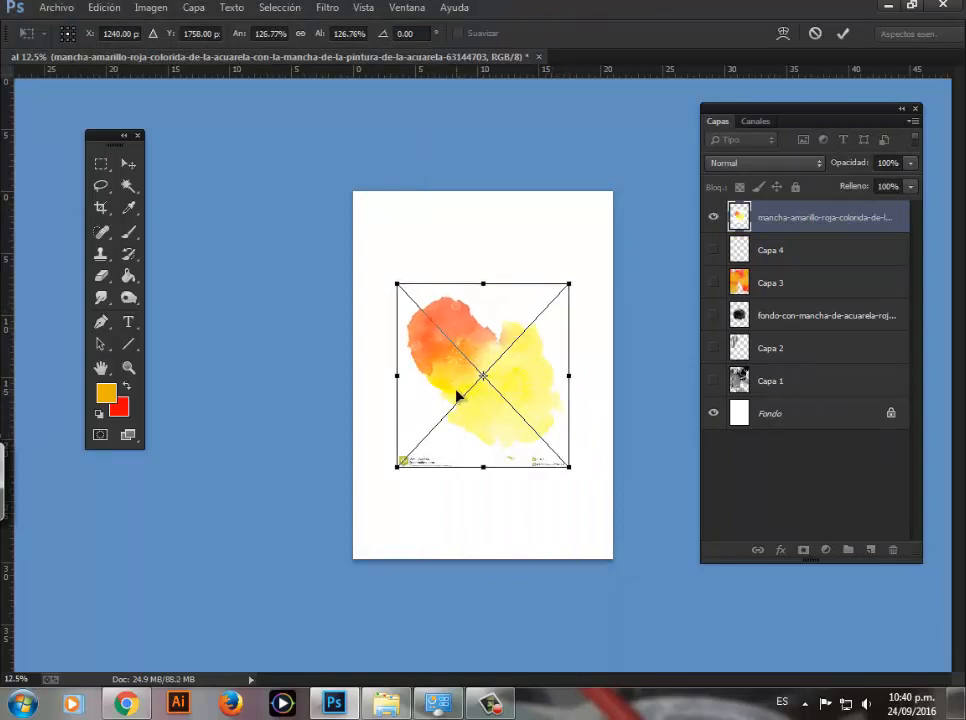
key(Return)
Step: Examine the placed stain up close for watermark spirals and lettering over the orange and yellow areas
key(b)
key(z)
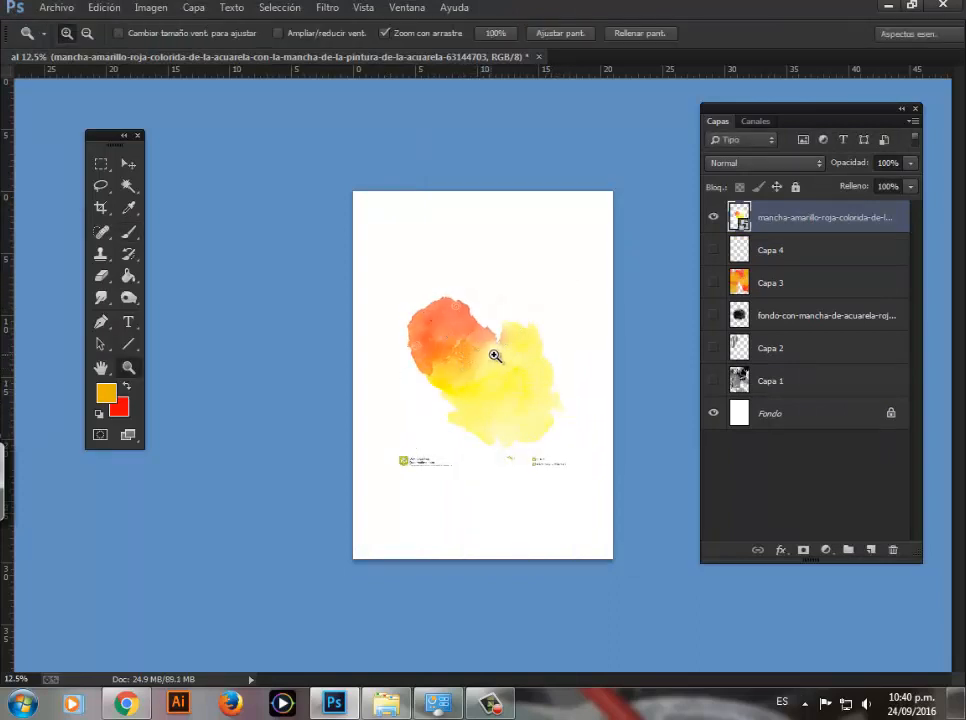
click(513, 385)
click(515, 386)
key(space)
drag(517, 397, 482, 350)
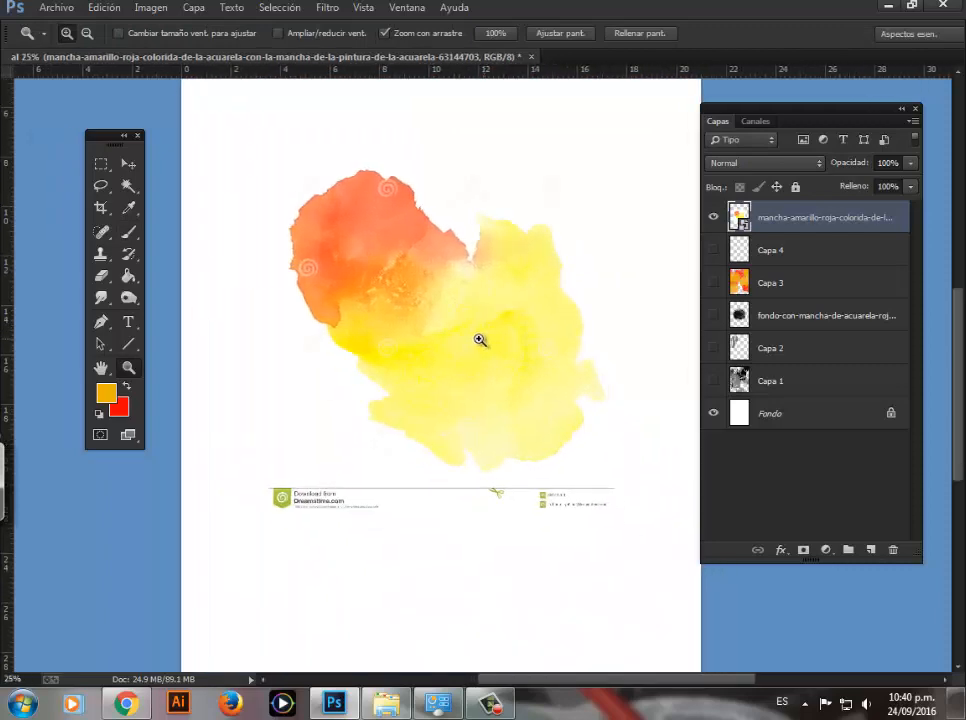
click(480, 340)
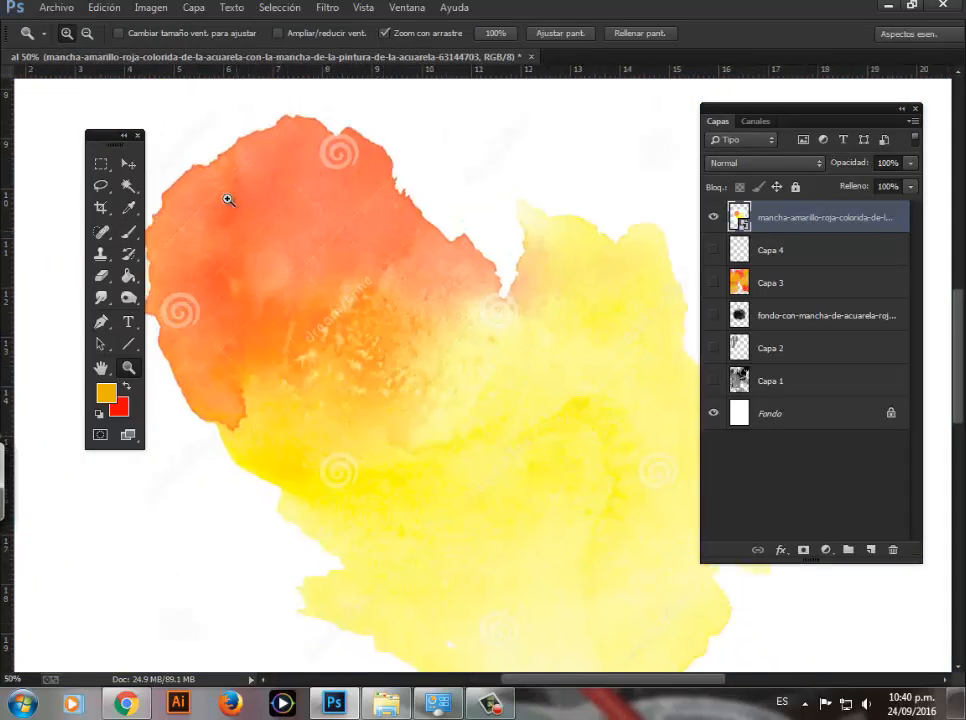
scroll(310, 170, up, 3)
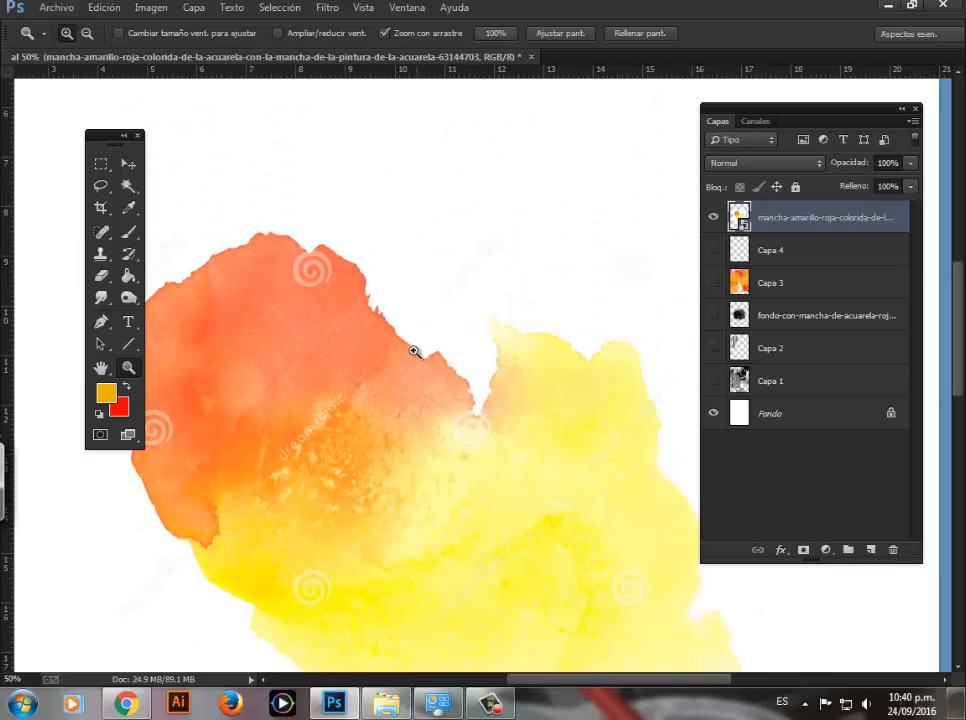
alt+click(413, 351)
alt+click(416, 401)
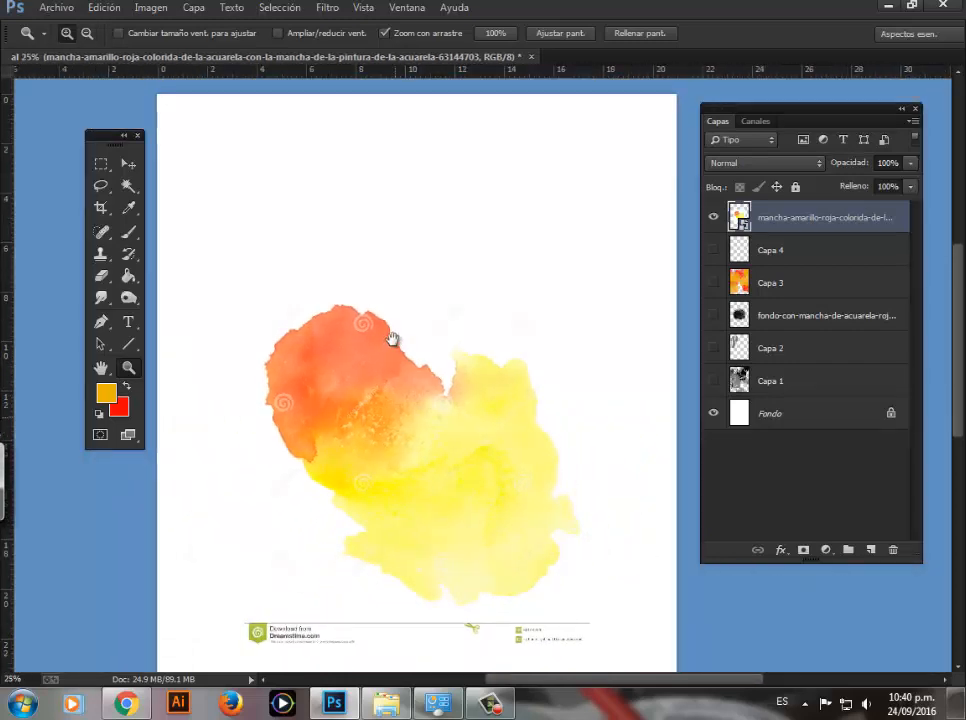
drag(393, 340, 340, 215)
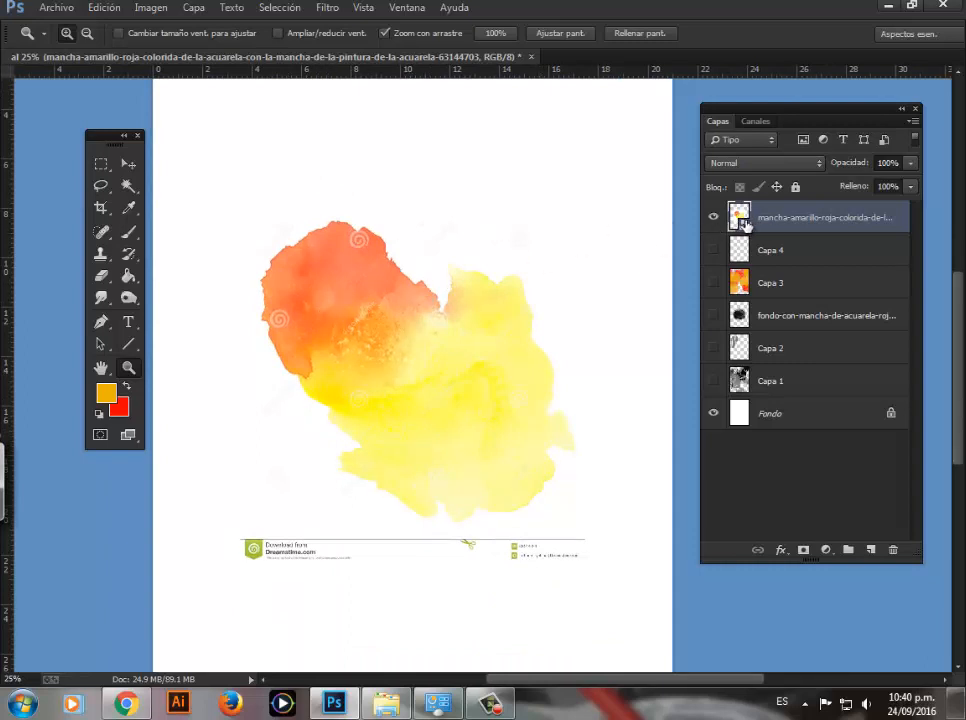
Step: Rasterize the smart object layer of the placed yellow-red stain
click(129, 233)
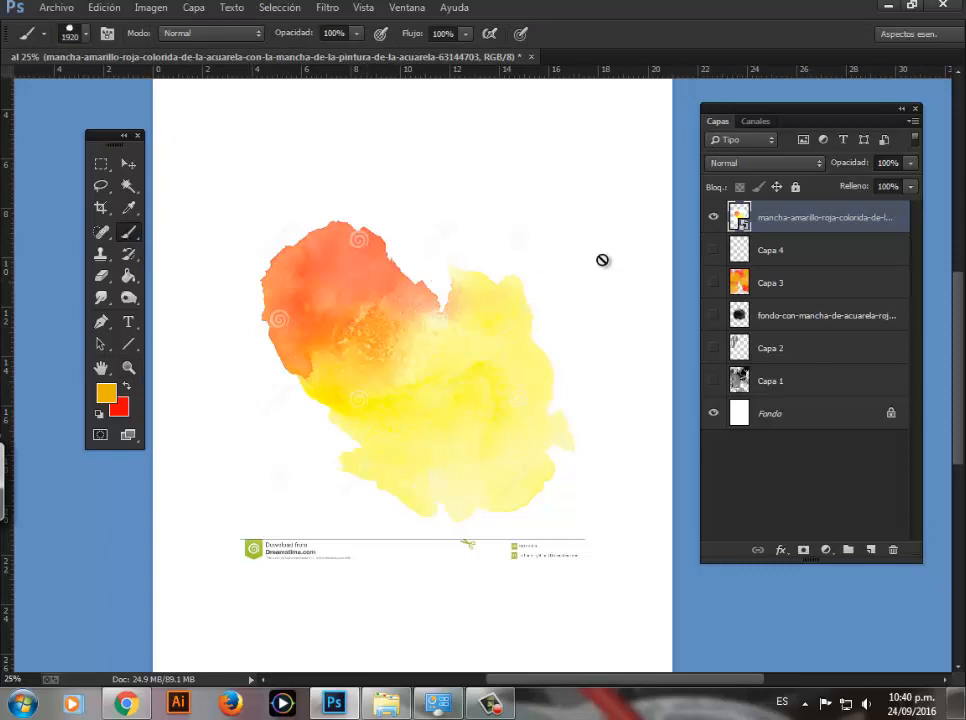
click(405, 343)
click(444, 259)
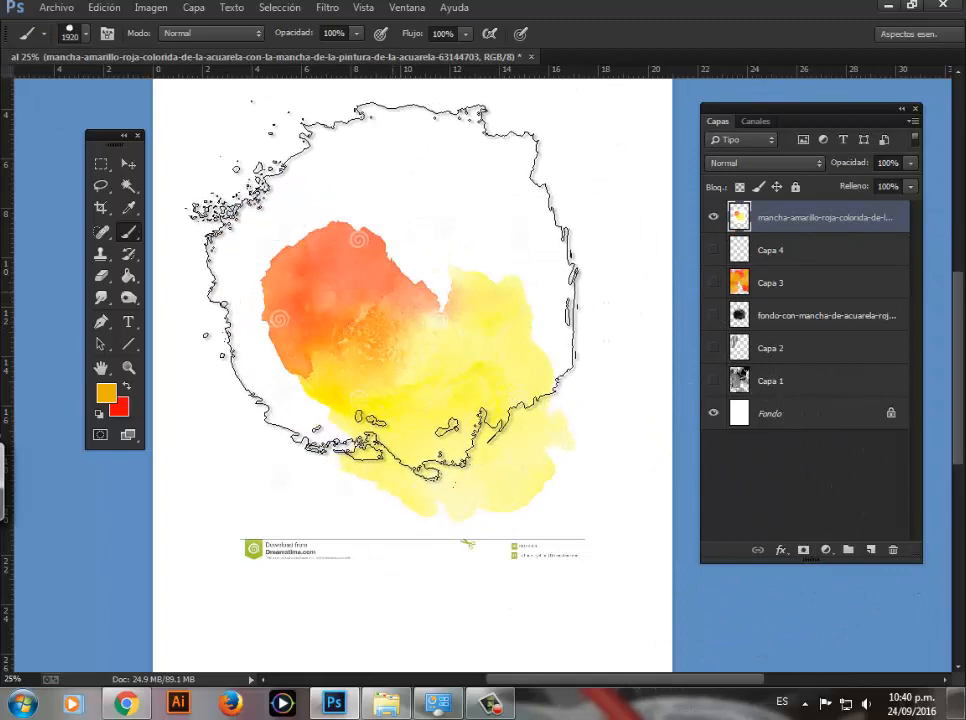
Step: Using the Spot Healing Brush at 90 px with content-aware type, remove the spiral watermark near the top of the orange area
key(z)
click(333, 286)
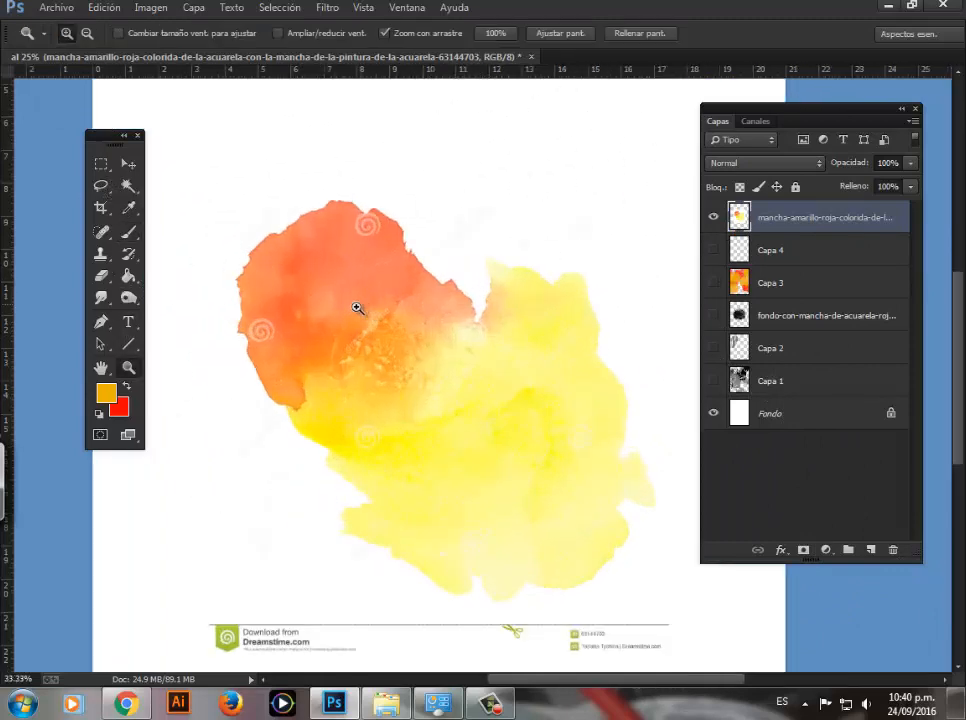
click(357, 310)
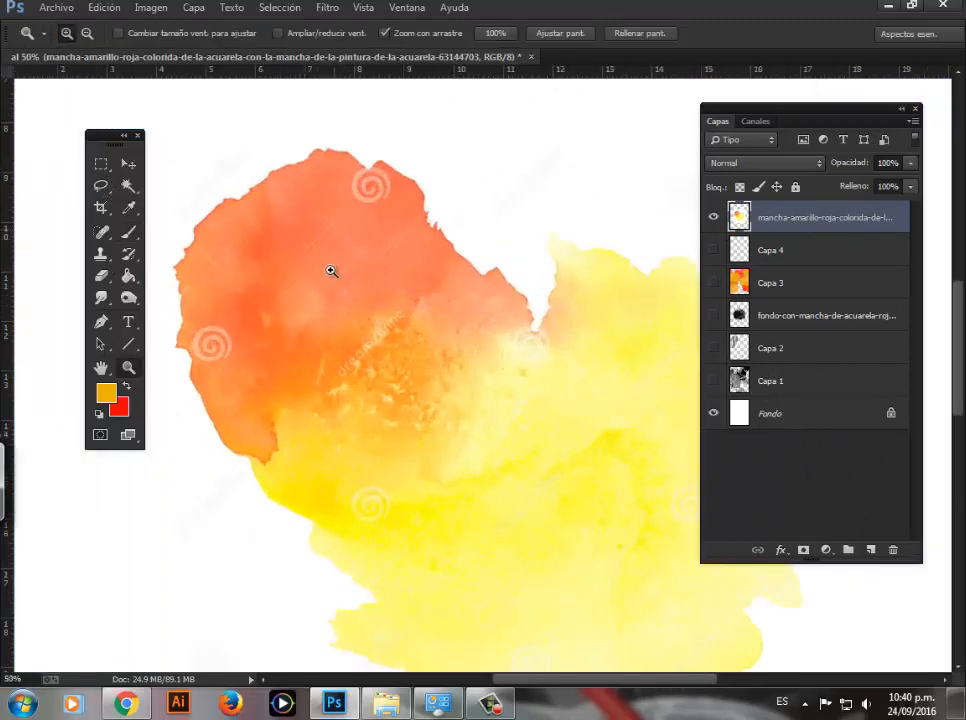
drag(291, 339, 334, 233)
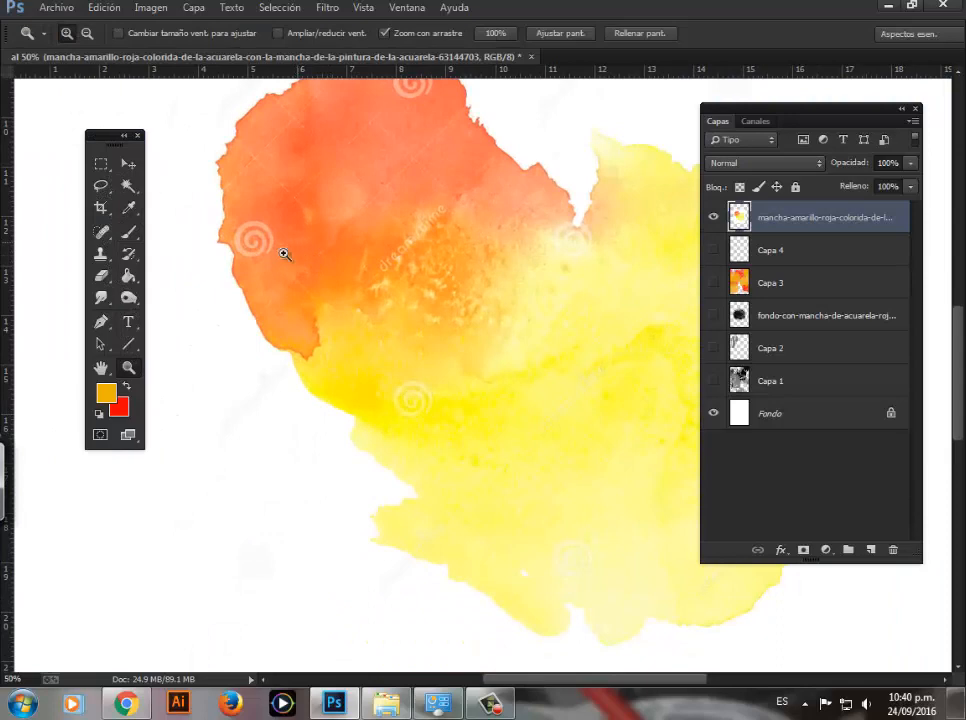
click(103, 234)
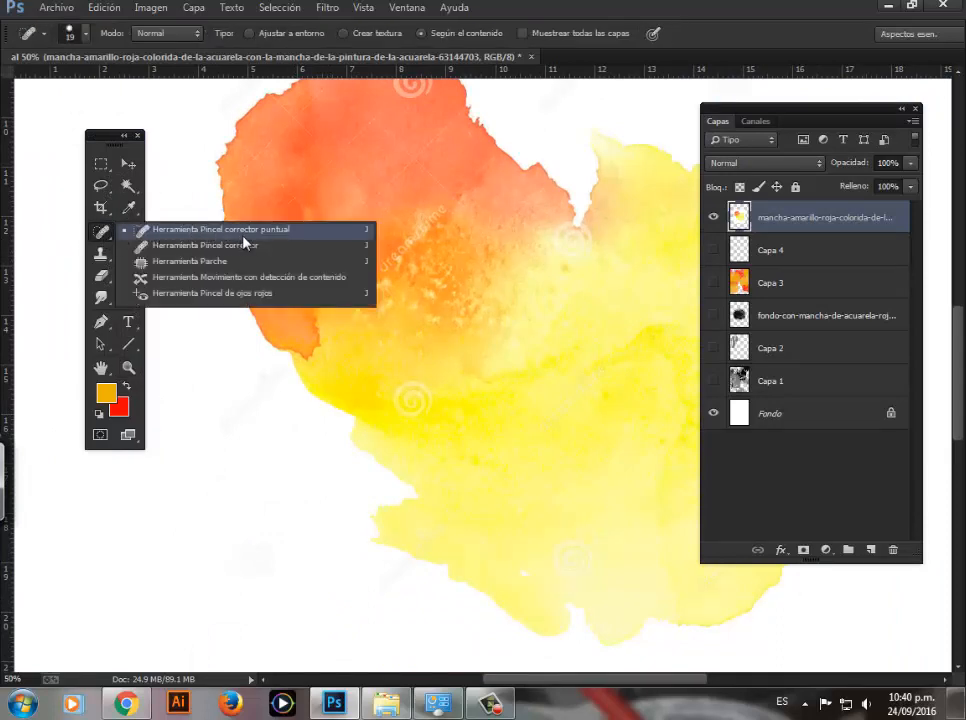
click(406, 185)
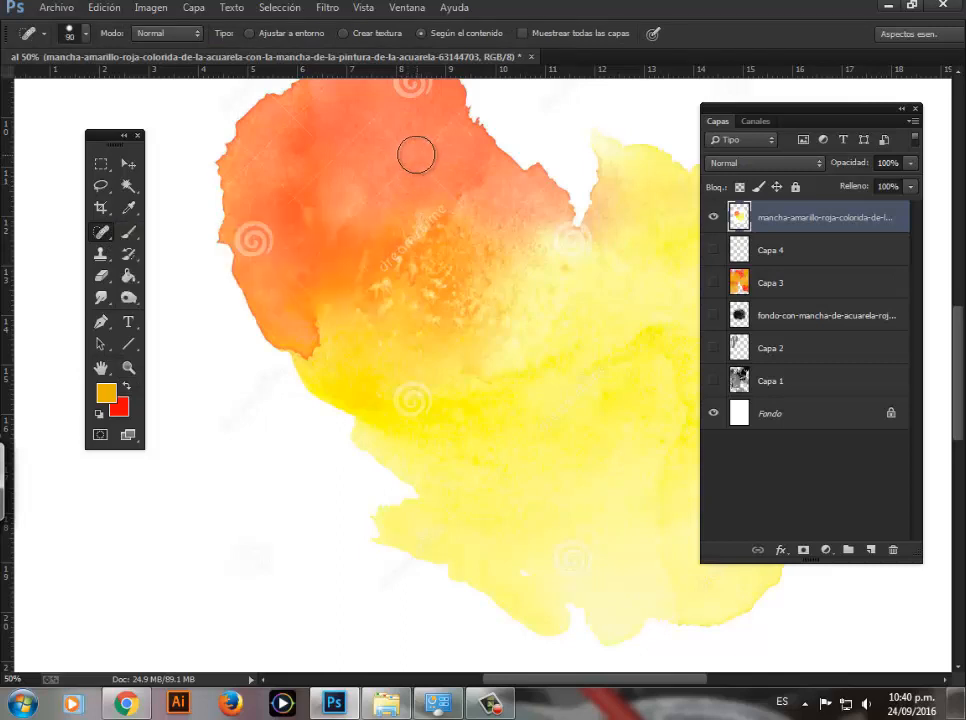
scroll(410, 262, up, 3)
drag(390, 295, 431, 252)
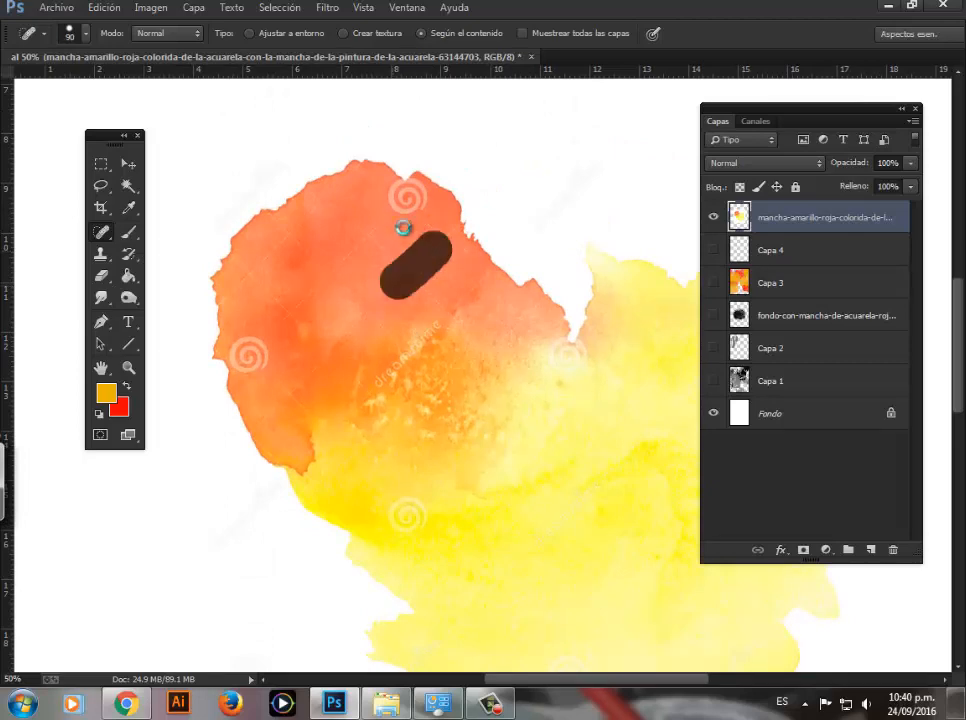
click(408, 202)
Step: Heal the spiral watermark at the orange area's left edge and the blemishes across its upper-left part
drag(350, 229, 388, 271)
mouse_move(363, 233)
mouse_down()
mouse_move(384, 267)
mouse_move(305, 298)
mouse_up()
mouse_move(277, 227)
mouse_down()
mouse_move(307, 226)
mouse_move(271, 225)
mouse_move(279, 238)
mouse_move(238, 290)
mouse_move(290, 321)
mouse_move(252, 259)
mouse_up()
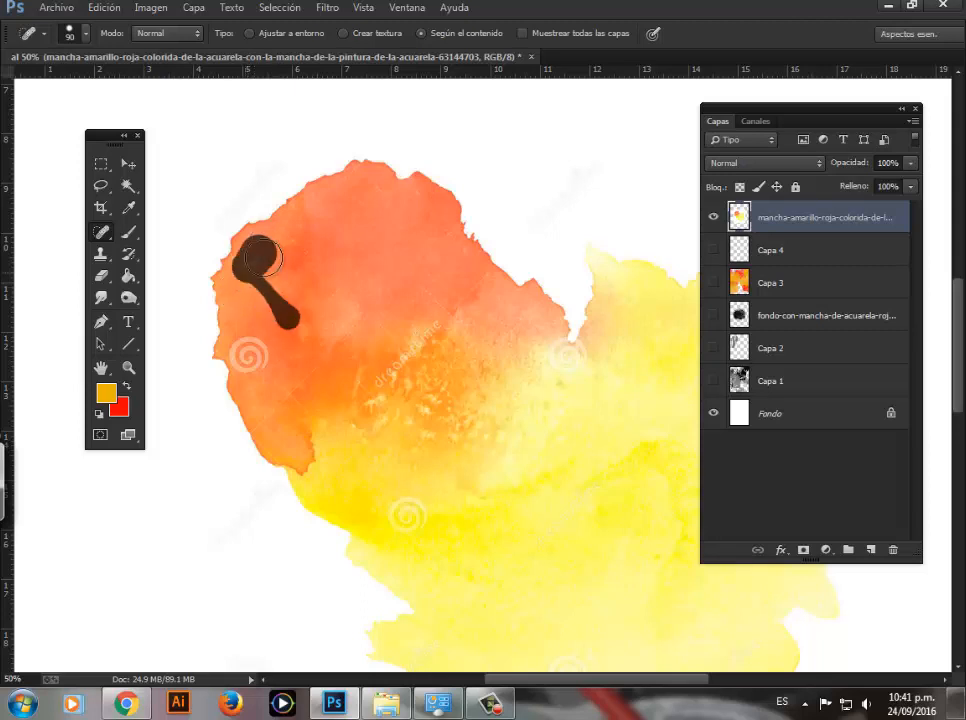
drag(240, 340, 264, 374)
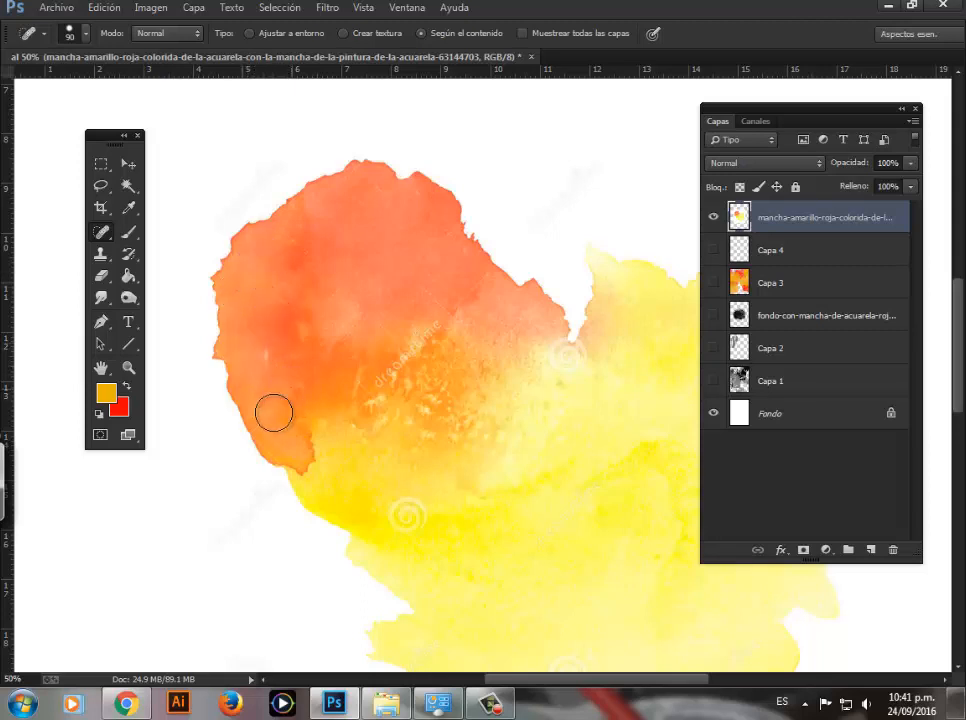
drag(266, 422, 331, 351)
click(266, 353)
drag(314, 268, 280, 238)
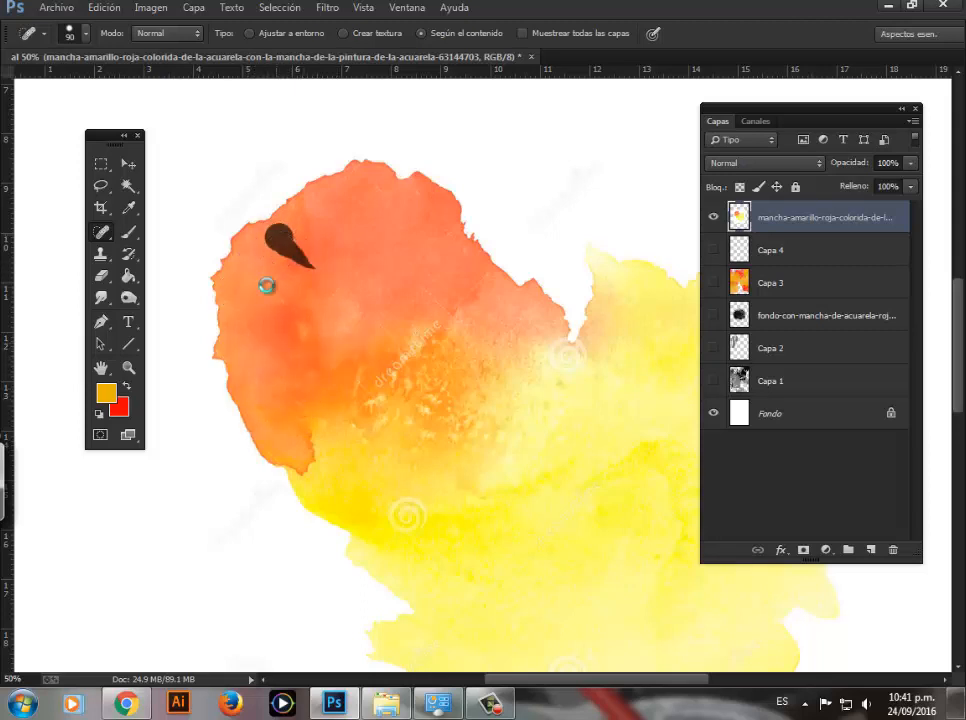
Step: Heal away the dreamstime lettering between the orange and yellow areas and retouch the stain's upper edge
drag(373, 319, 415, 355)
mouse_move(438, 327)
mouse_down()
mouse_move(384, 390)
mouse_move(366, 391)
mouse_up()
mouse_move(445, 321)
mouse_down()
mouse_move(483, 265)
mouse_move(430, 306)
mouse_up()
mouse_move(452, 243)
mouse_down()
mouse_move(412, 197)
mouse_move(391, 200)
mouse_move(348, 166)
mouse_up()
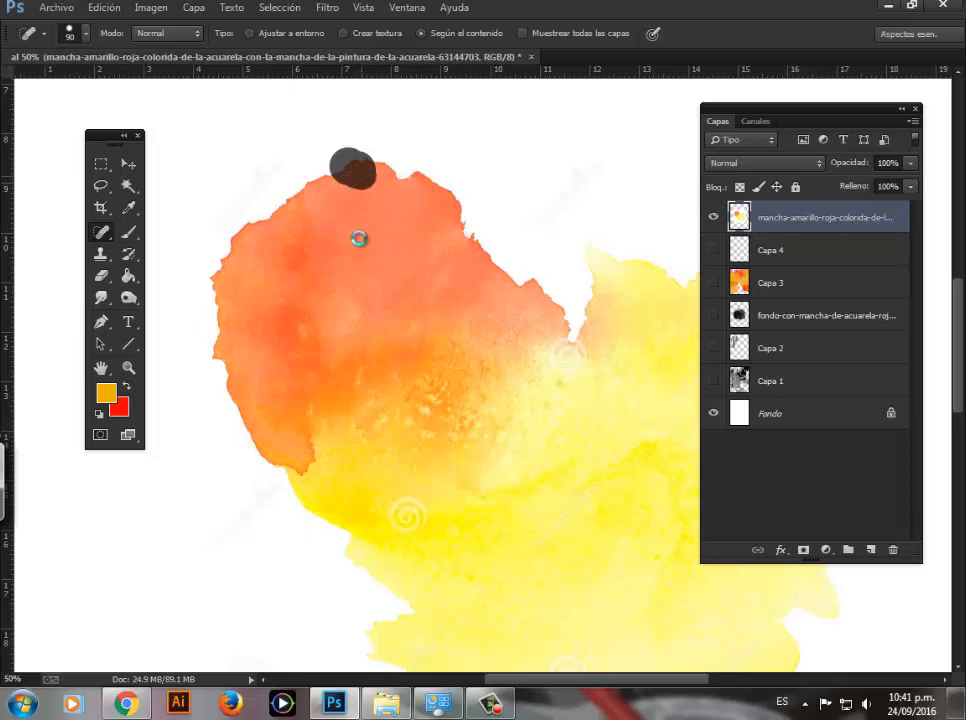
Step: Heal the spiral watermarks at the notch between the orange and yellow lobes and in the left part of the yellow area
mouse_move(479, 323)
mouse_down()
mouse_move(353, 264)
mouse_move(404, 251)
mouse_up()
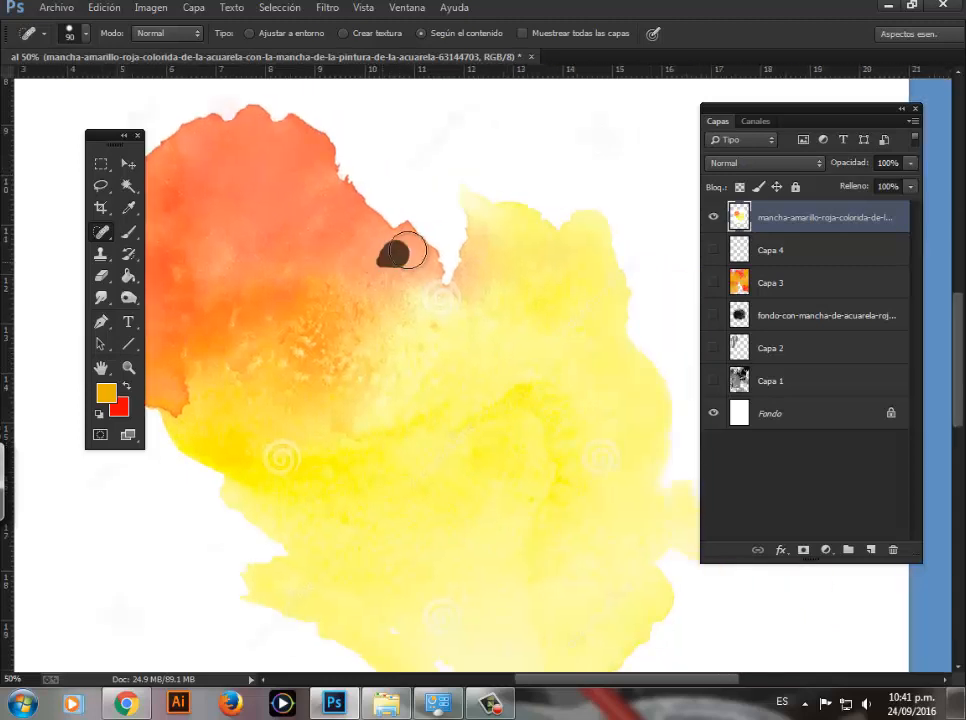
drag(451, 302, 440, 294)
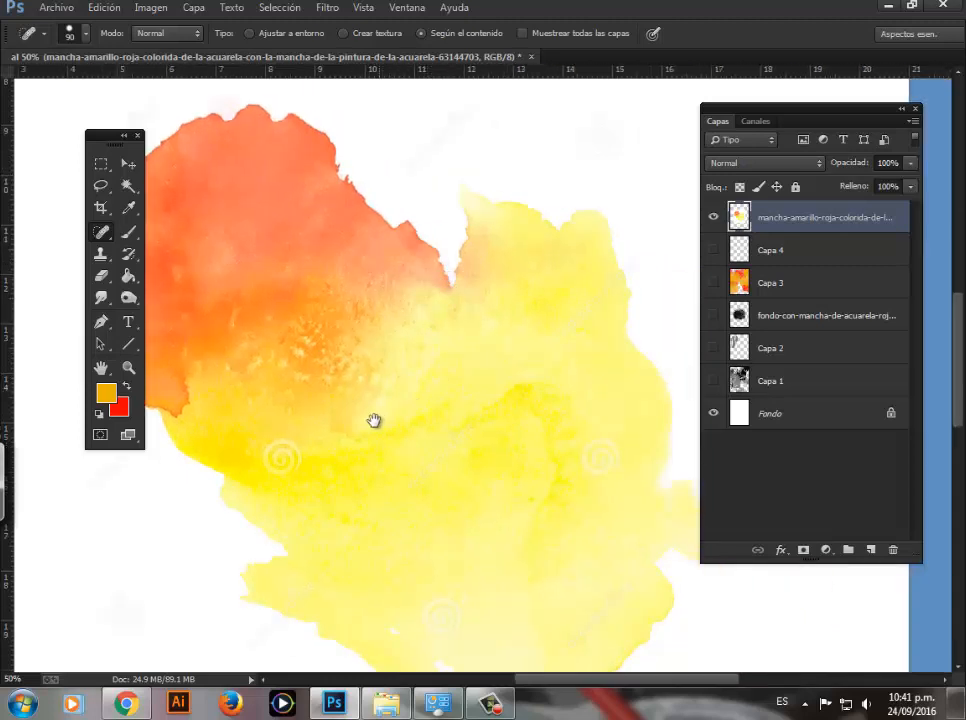
drag(374, 421, 431, 326)
mouse_move(350, 354)
mouse_down()
mouse_move(338, 364)
mouse_move(341, 382)
mouse_up()
Step: Enlarge the healing brush to 125 px and remove the watermark spirals and lettering from the lower, right and upper-right yellow areas
drag(441, 456, 396, 339)
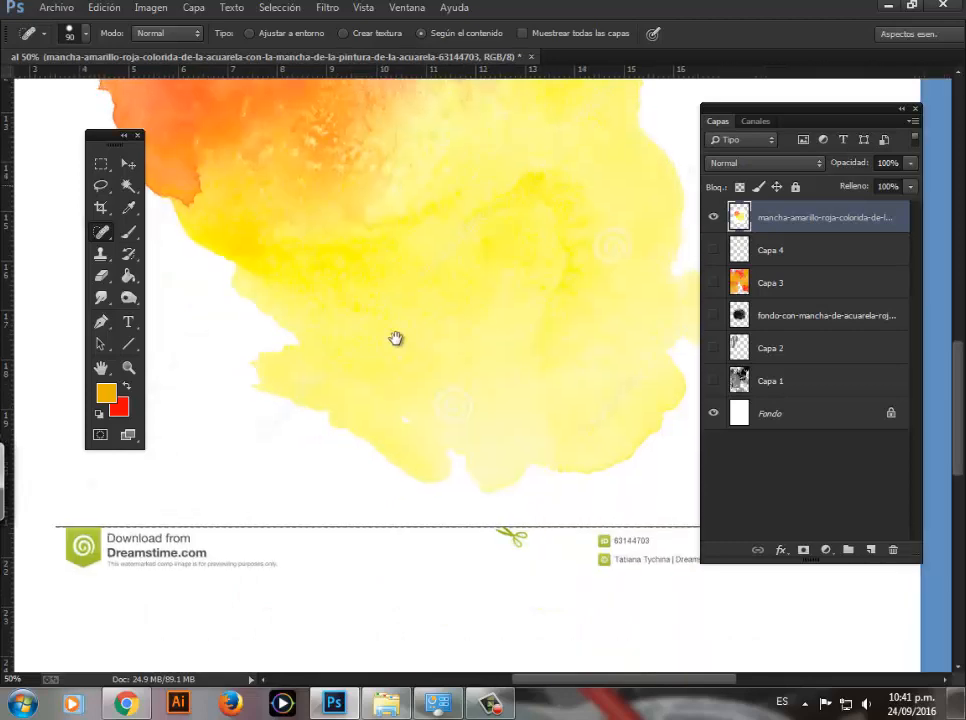
key(bracketright)
key(bracketright)
drag(455, 395, 432, 410)
drag(620, 388, 570, 448)
drag(612, 247, 603, 261)
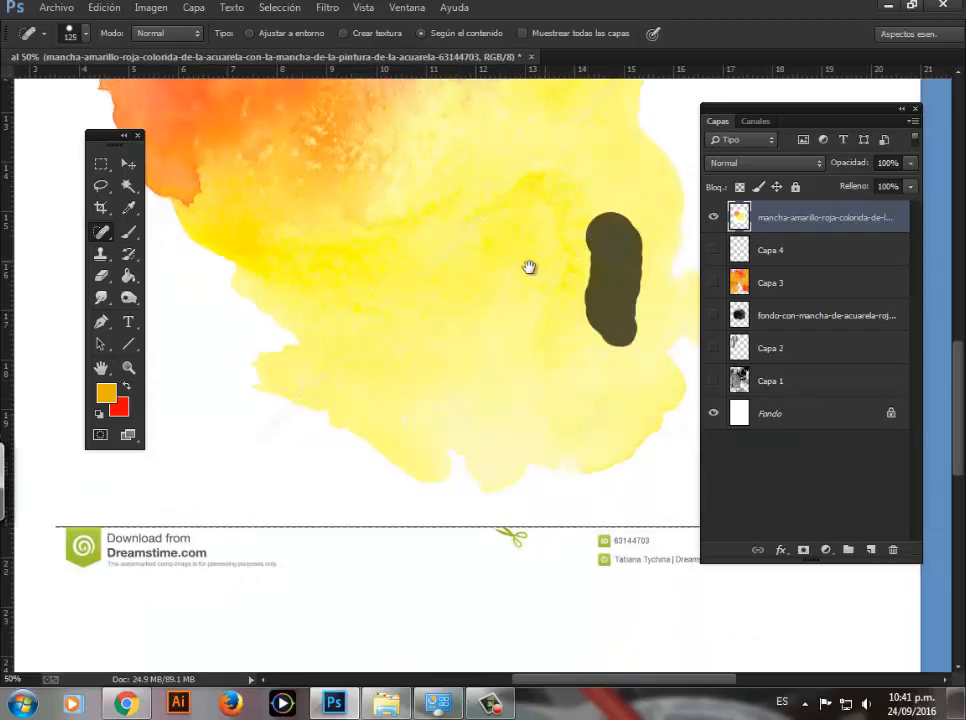
drag(529, 267, 474, 380)
drag(490, 310, 552, 211)
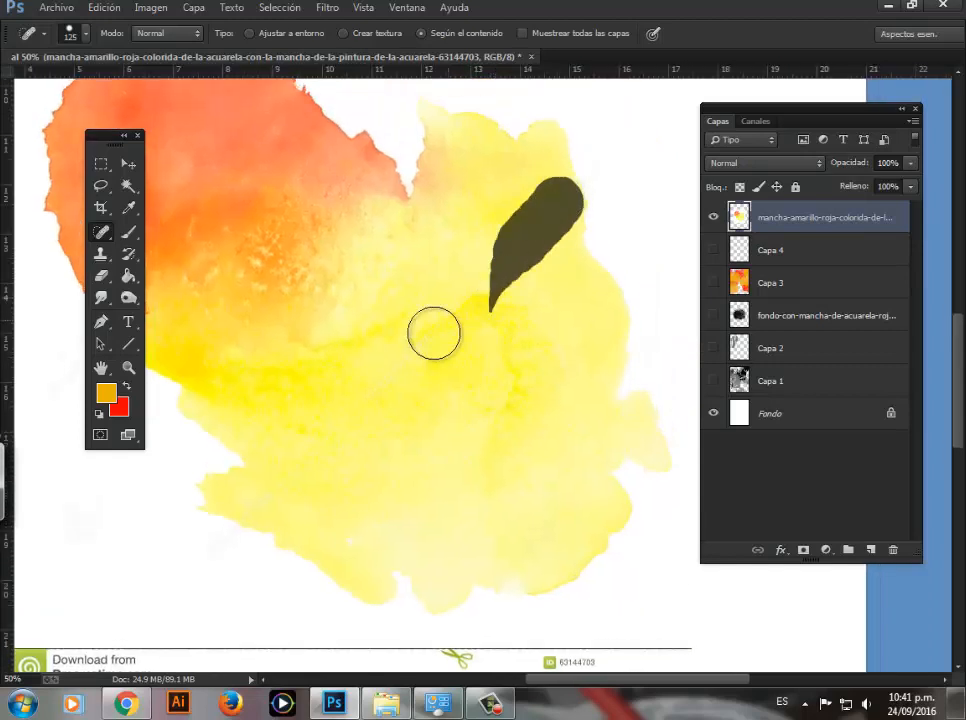
Step: Heal the remaining blemishes across the stain's yellow centre, the orange-yellow transition and the lower-right yellow area
drag(395, 322, 370, 334)
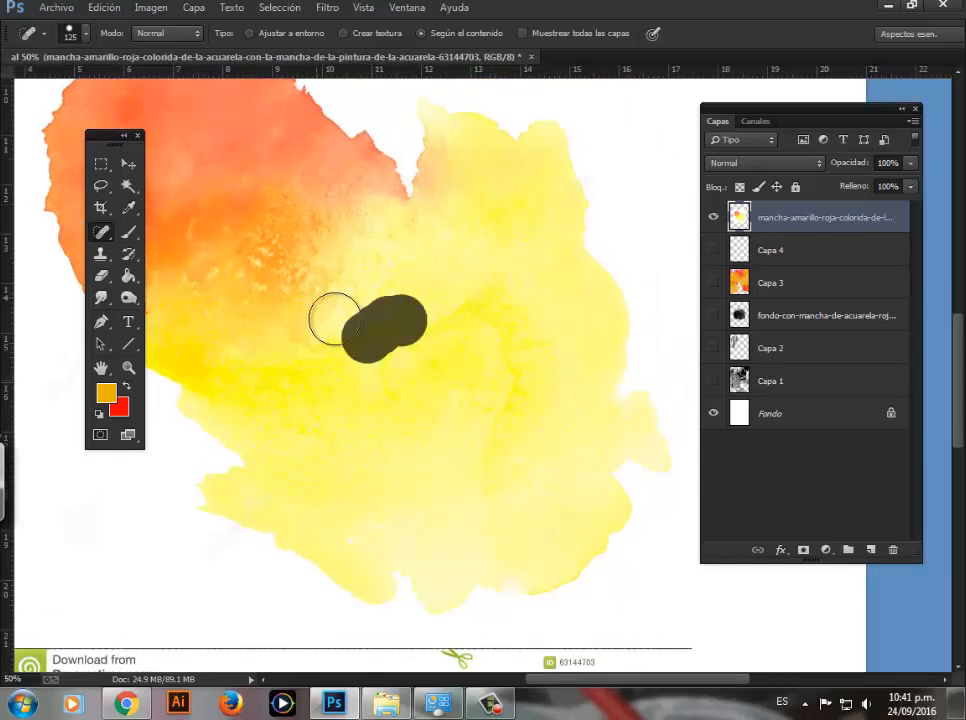
drag(305, 405, 360, 342)
drag(256, 366, 317, 331)
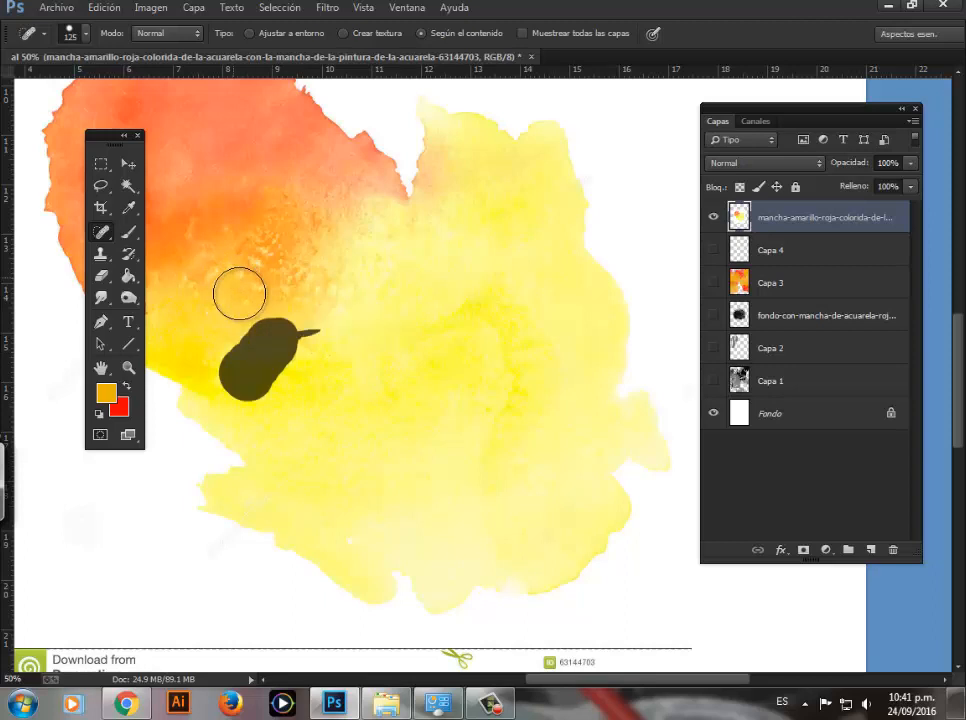
mouse_move(224, 275)
mouse_down()
mouse_move(317, 318)
mouse_move(232, 284)
mouse_move(214, 259)
mouse_up()
mouse_move(286, 238)
mouse_down()
mouse_move(266, 260)
mouse_move(268, 236)
mouse_up()
drag(574, 435, 565, 483)
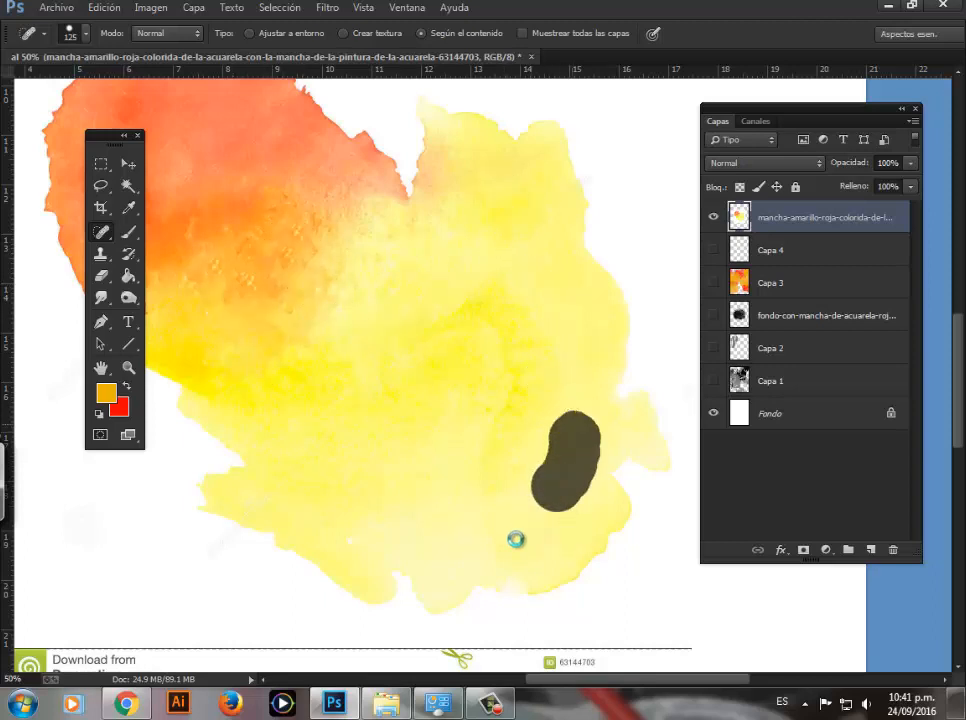
scroll(500, 422, down, 2)
drag(552, 433, 506, 442)
mouse_move(376, 426)
mouse_down()
mouse_move(315, 408)
mouse_move(296, 382)
mouse_up()
Step: Select the Dreamstime footer strip below the stain with a rectangular marquee and cut it away
key(z)
alt+click(352, 365)
alt+click(370, 361)
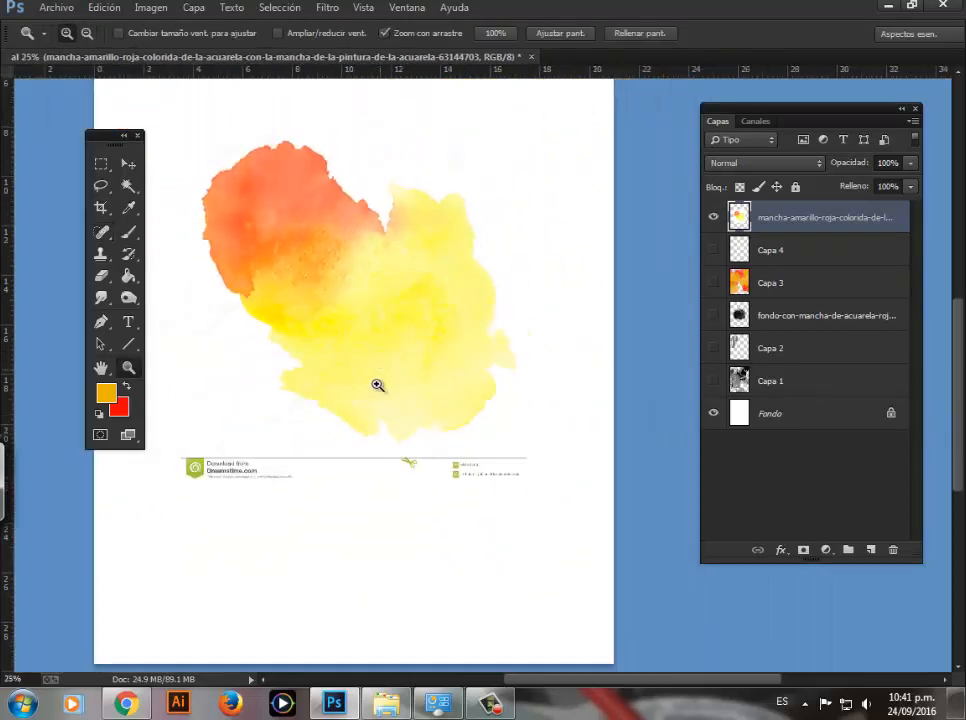
mouse_move(392, 371)
mouse_down()
mouse_move(468, 463)
mouse_move(499, 522)
mouse_up()
key(ctrl+space)
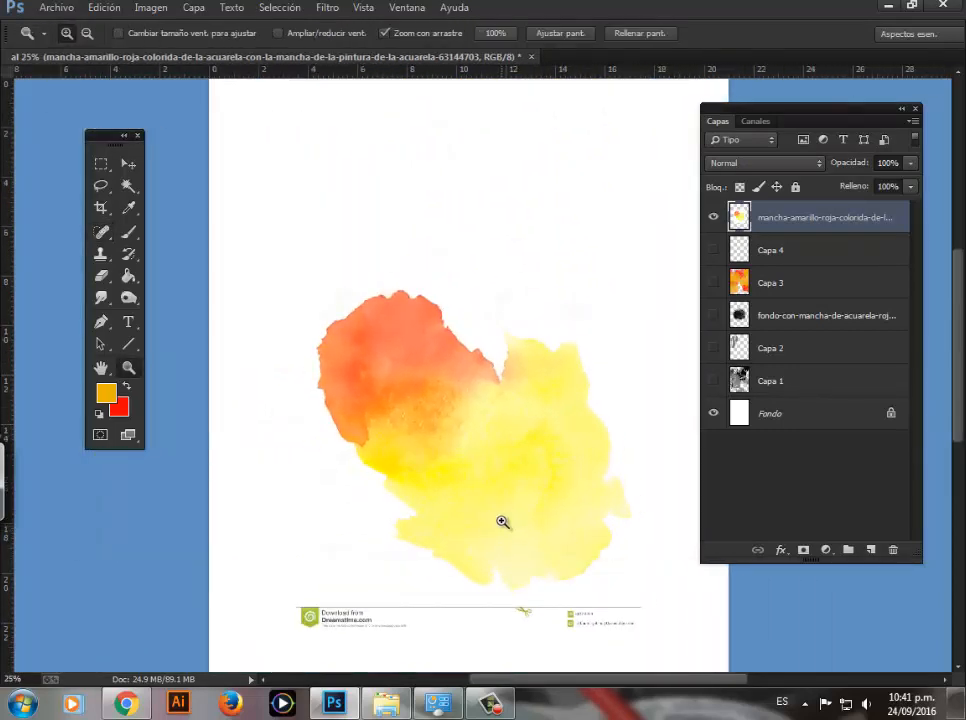
ctrl+click(502, 521)
drag(441, 596, 399, 390)
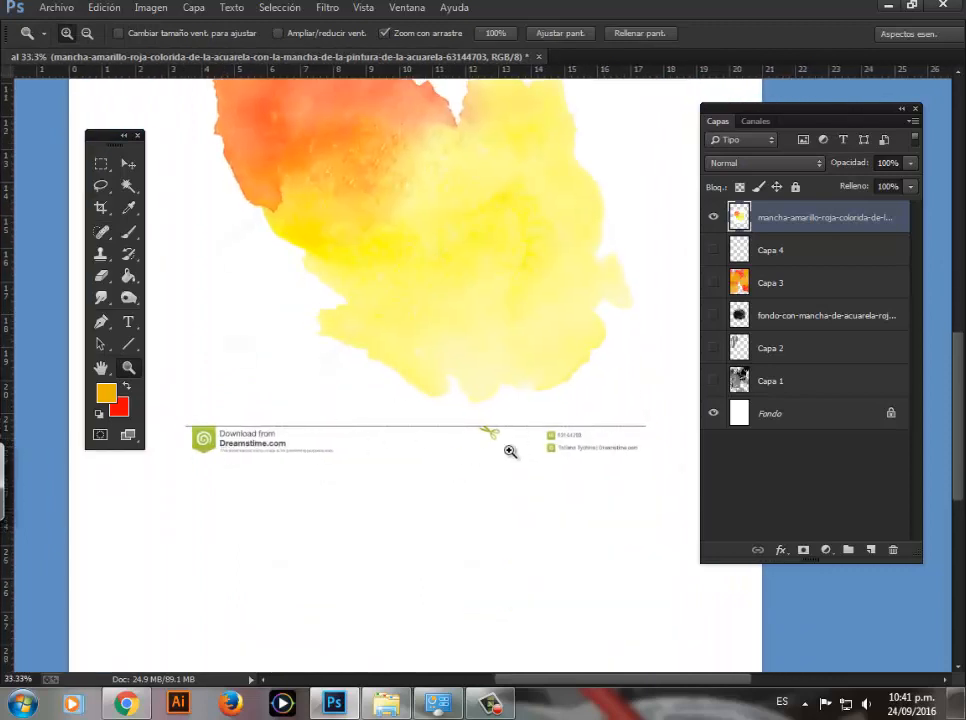
click(101, 166)
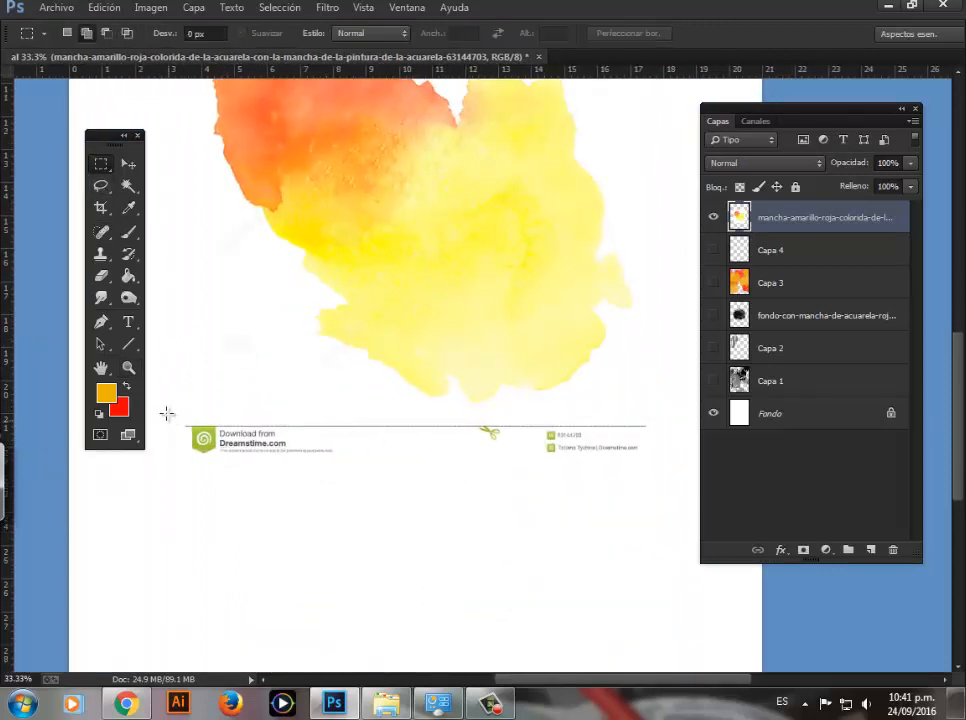
drag(166, 413, 689, 487)
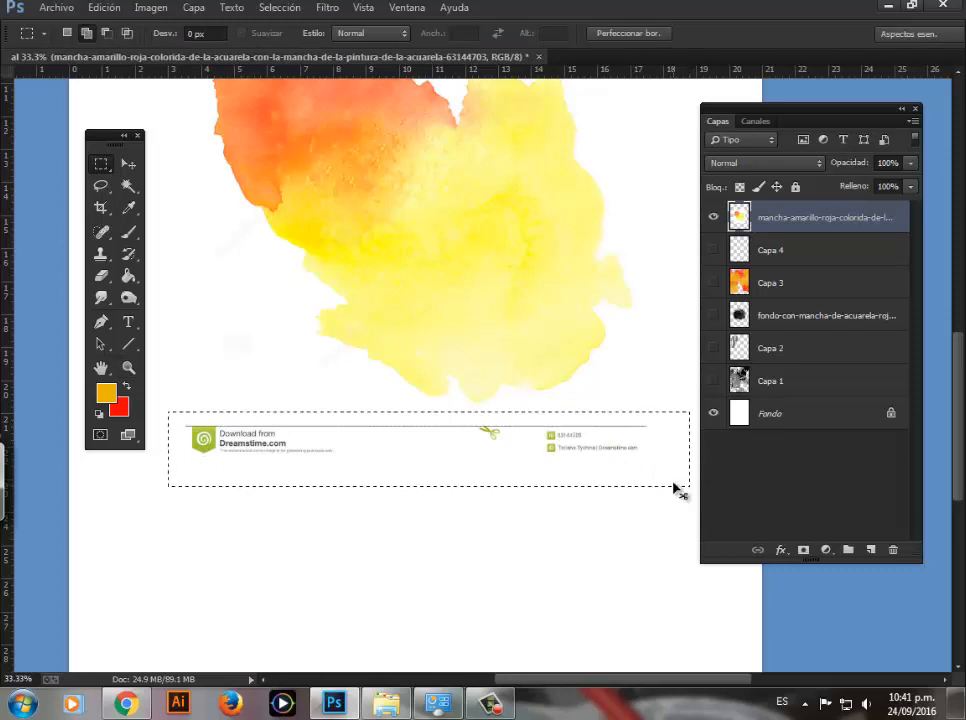
key(ctrl+x)
Step: Hide the Fondo layer and delete the white area around the stain, selecting it with the Magic Wand at tolerance 30
key(z)
alt+click(385, 421)
alt+click(392, 420)
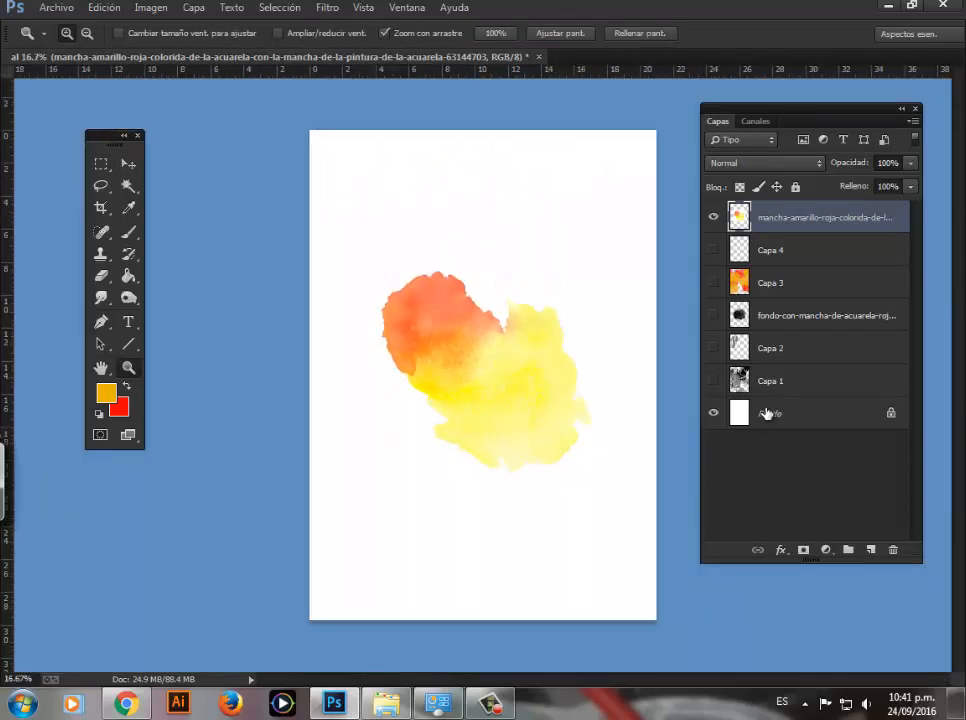
click(714, 414)
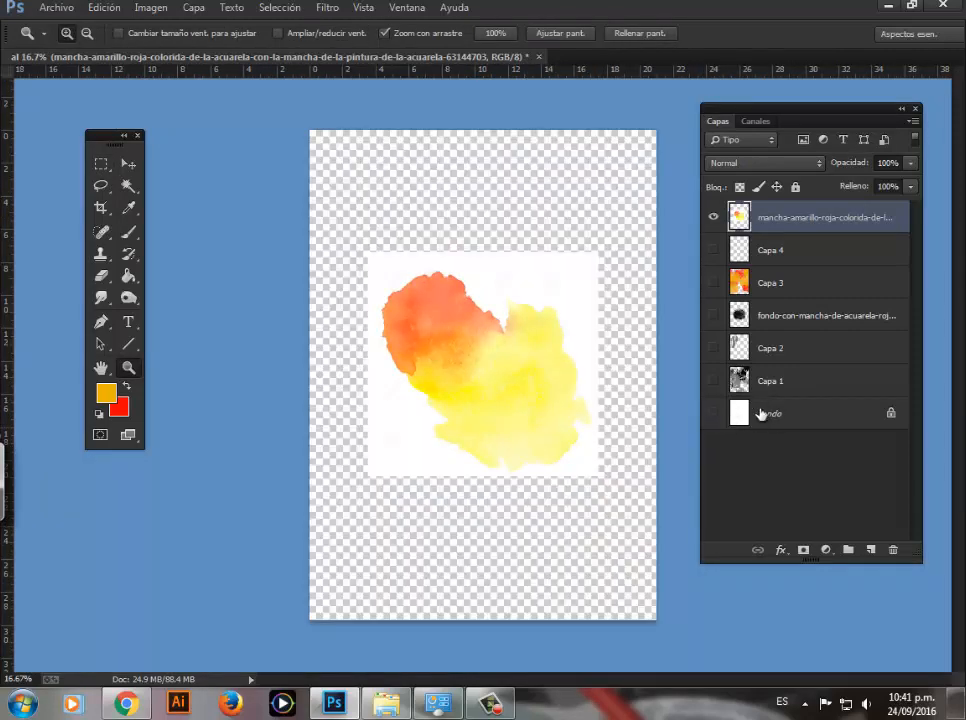
click(509, 325)
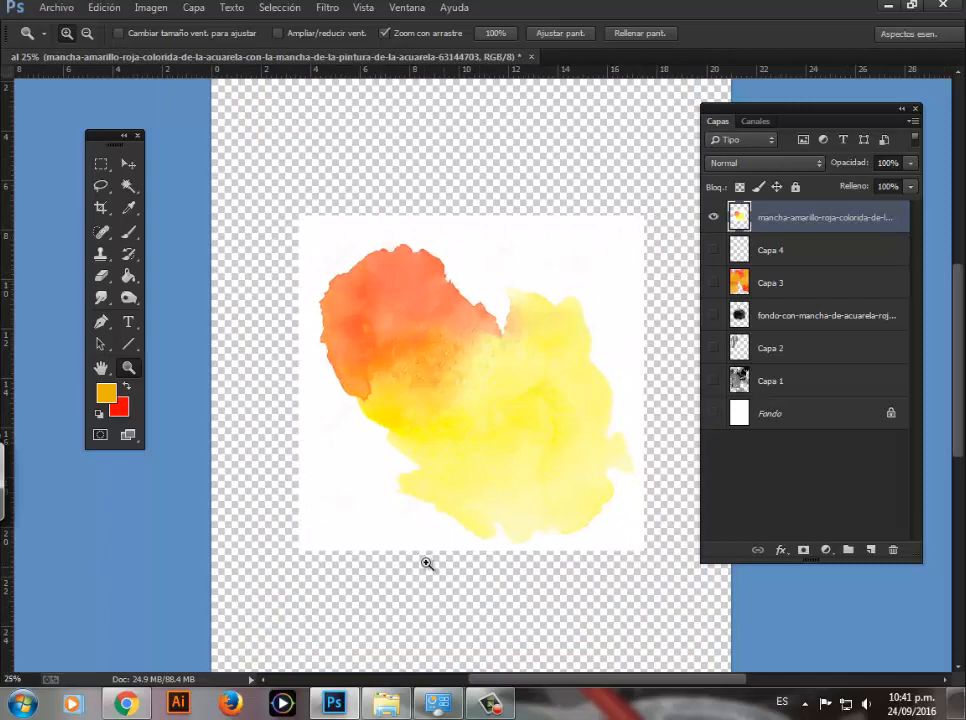
key(w)
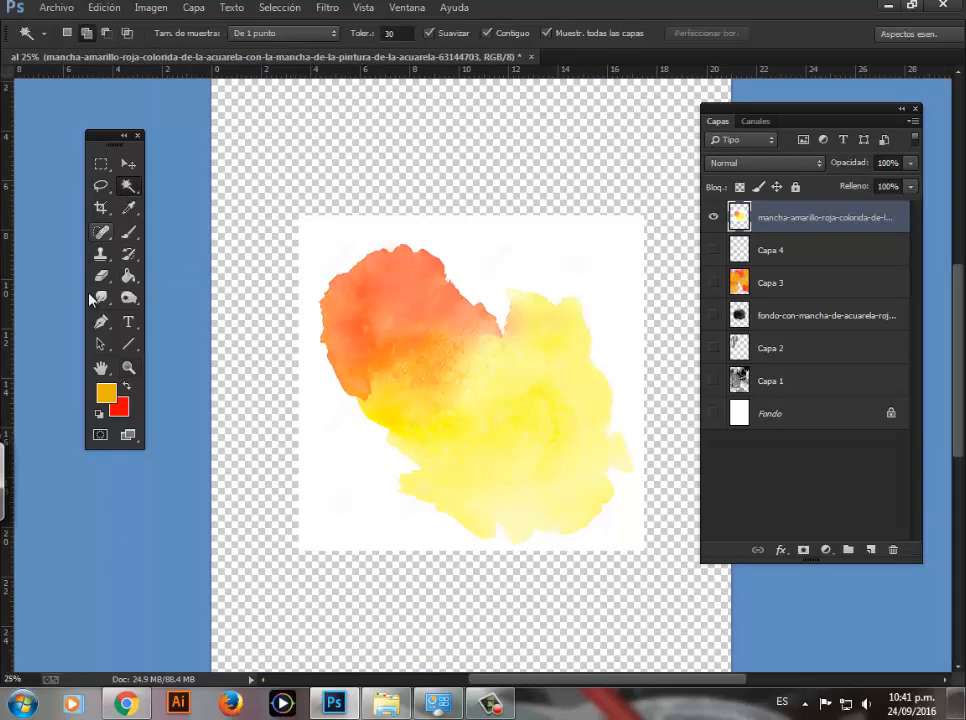
click(338, 267)
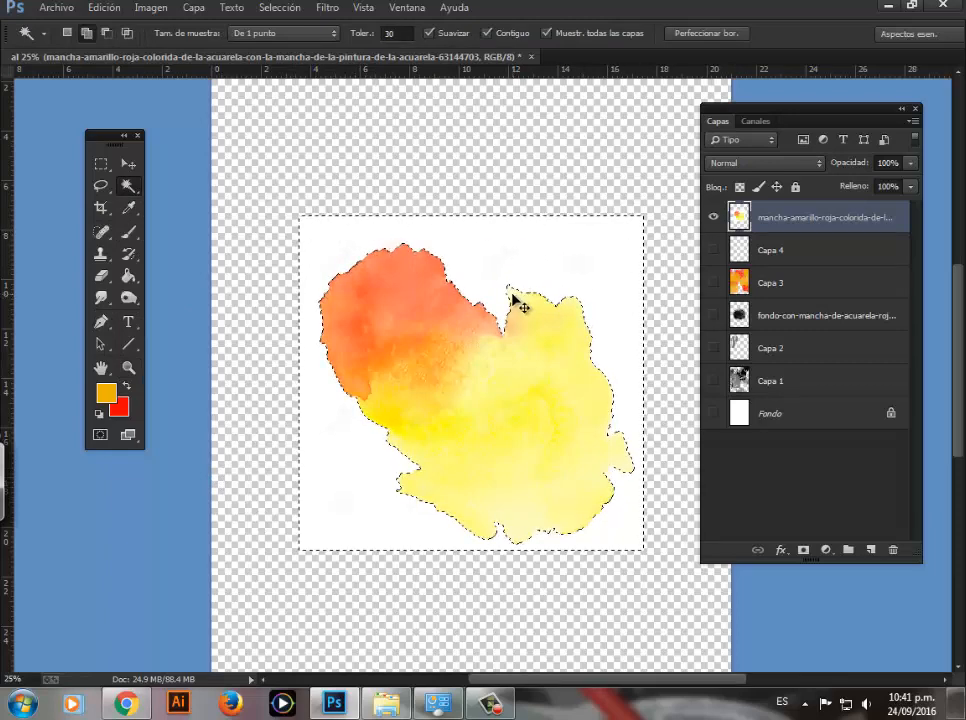
key(ctrl+d)
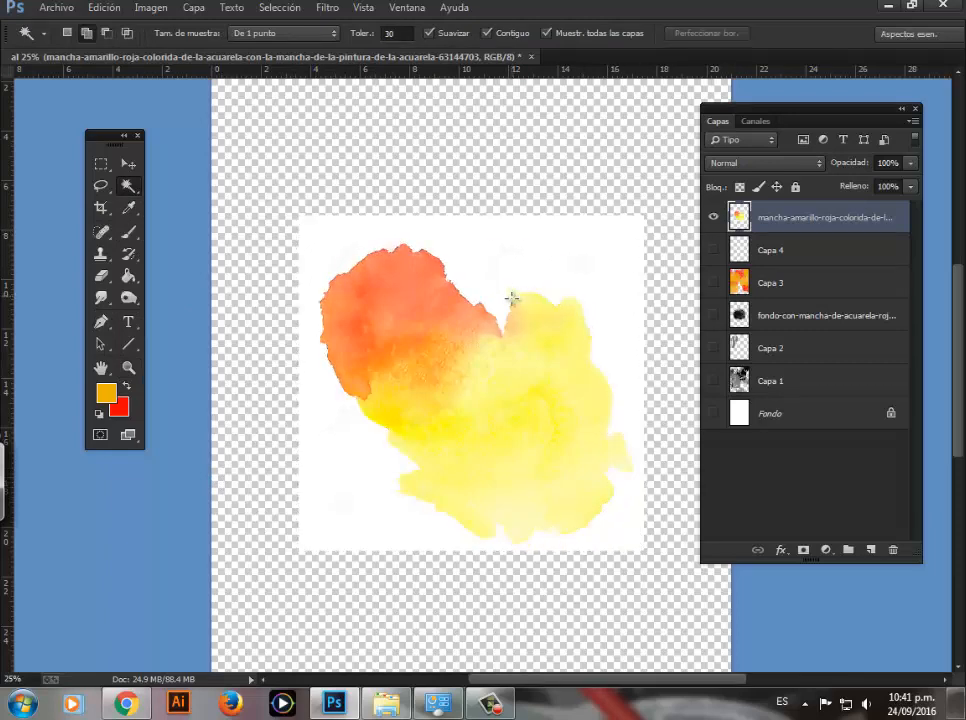
key(Delete)
Step: Convert the document to grayscale mode without merging the layers, discarding the color information
key(m)
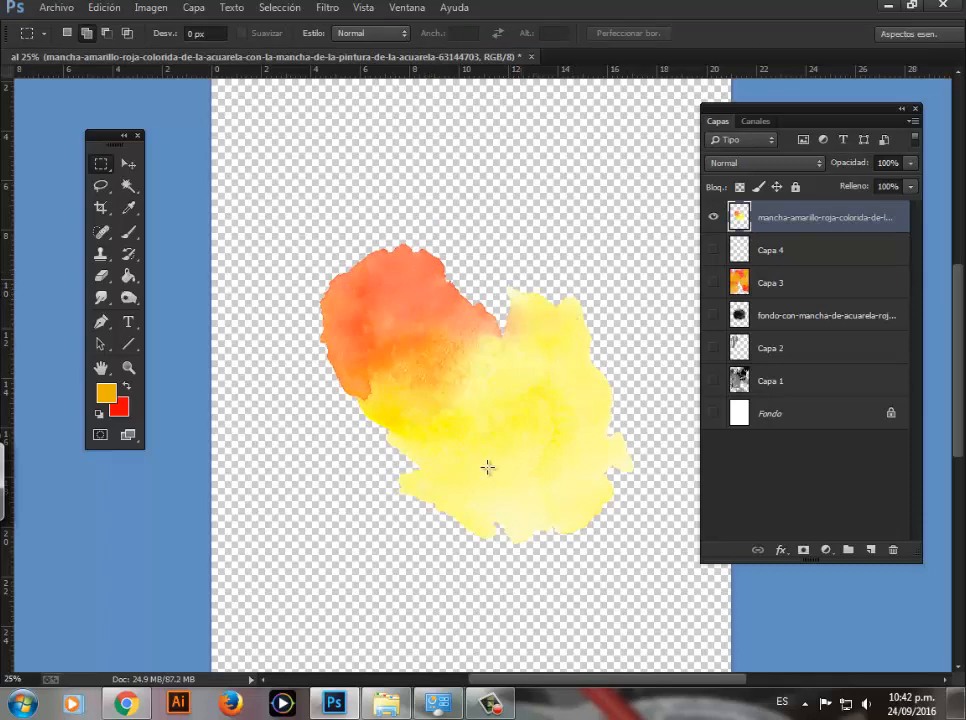
key(z)
click(500, 405)
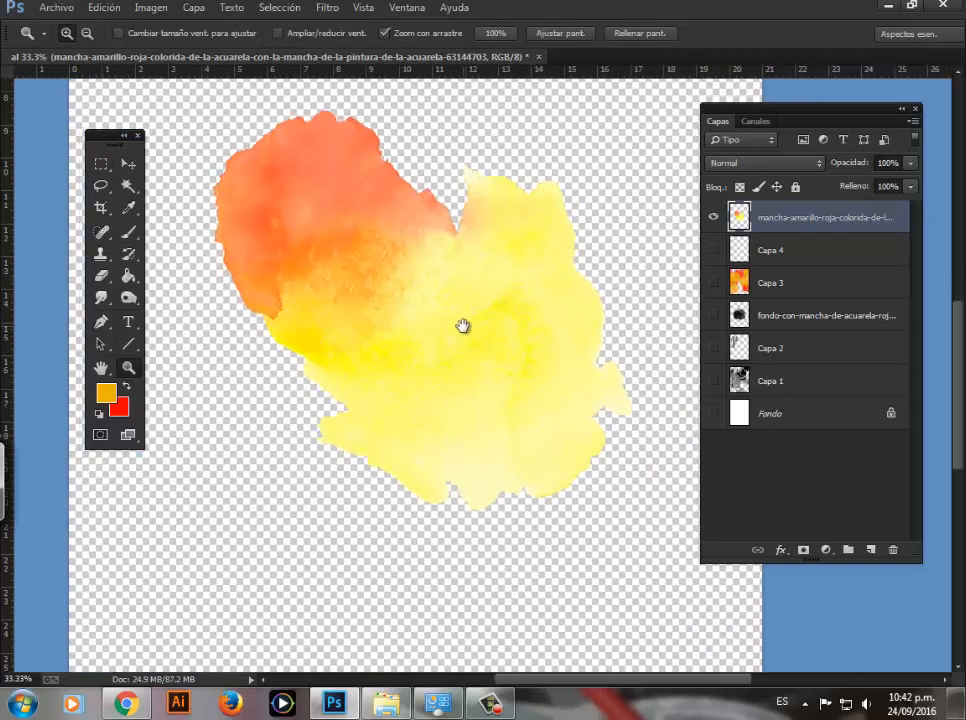
alt+click(445, 322)
alt+click(448, 330)
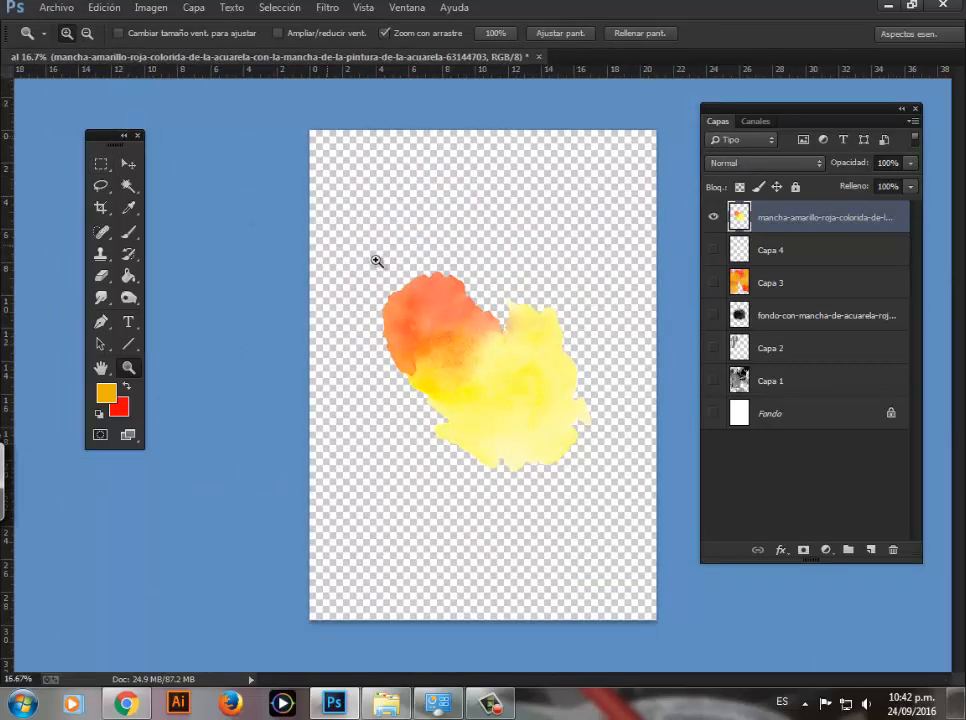
click(152, 8)
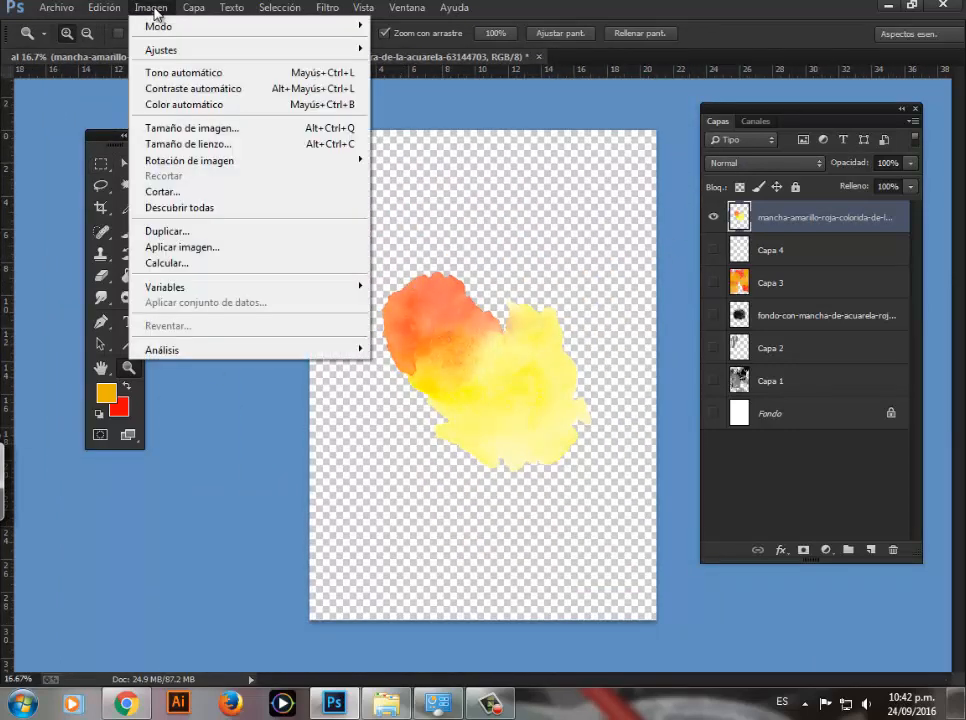
mouse_move(173, 28)
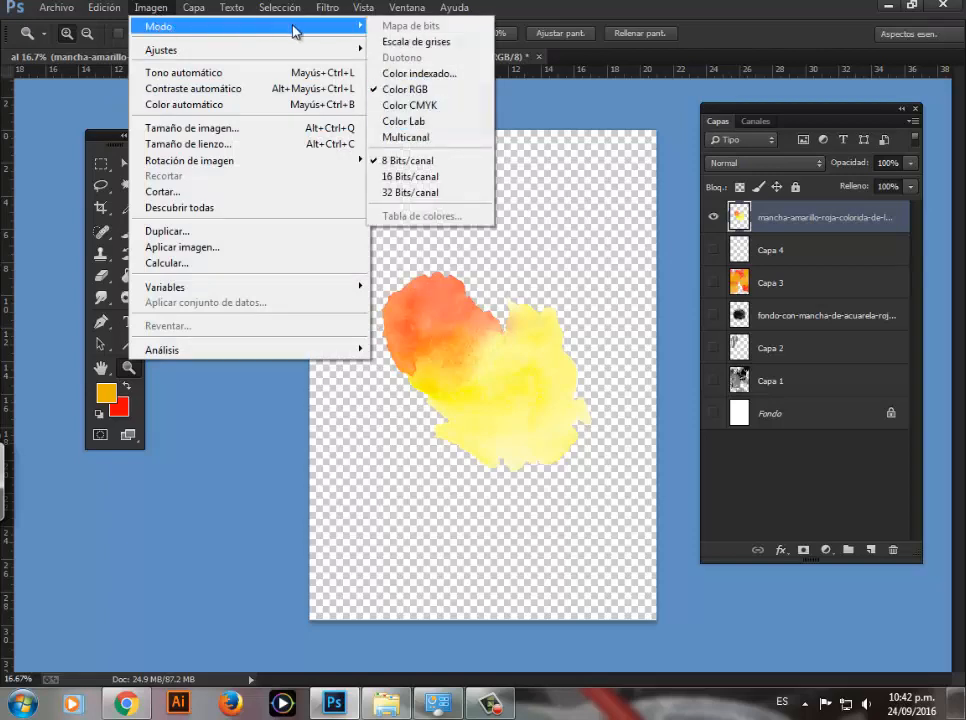
click(423, 43)
click(605, 249)
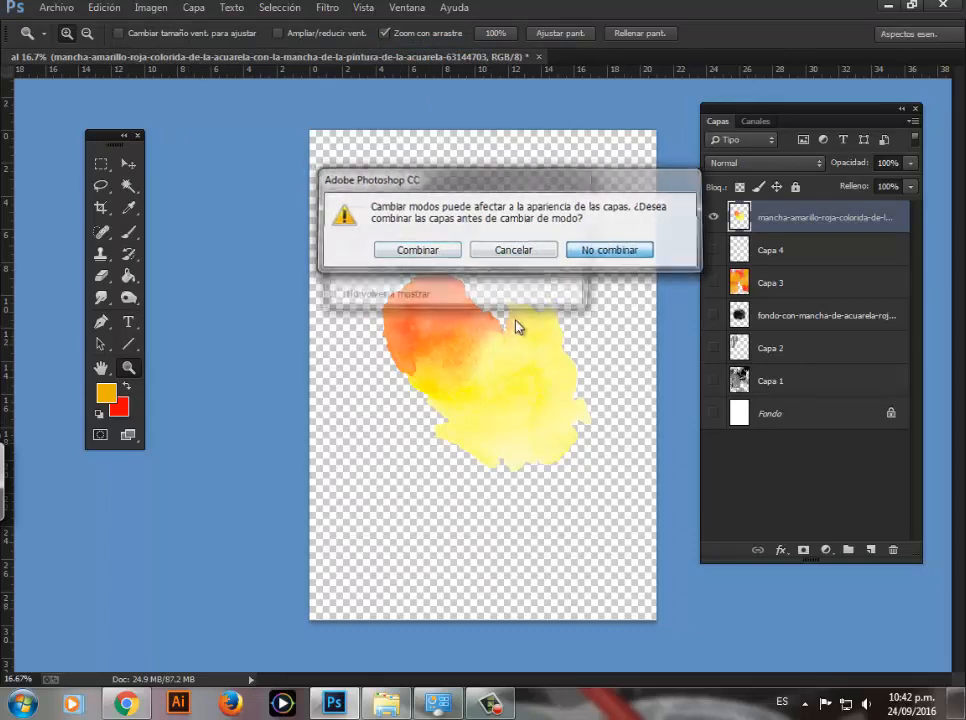
key(Return)
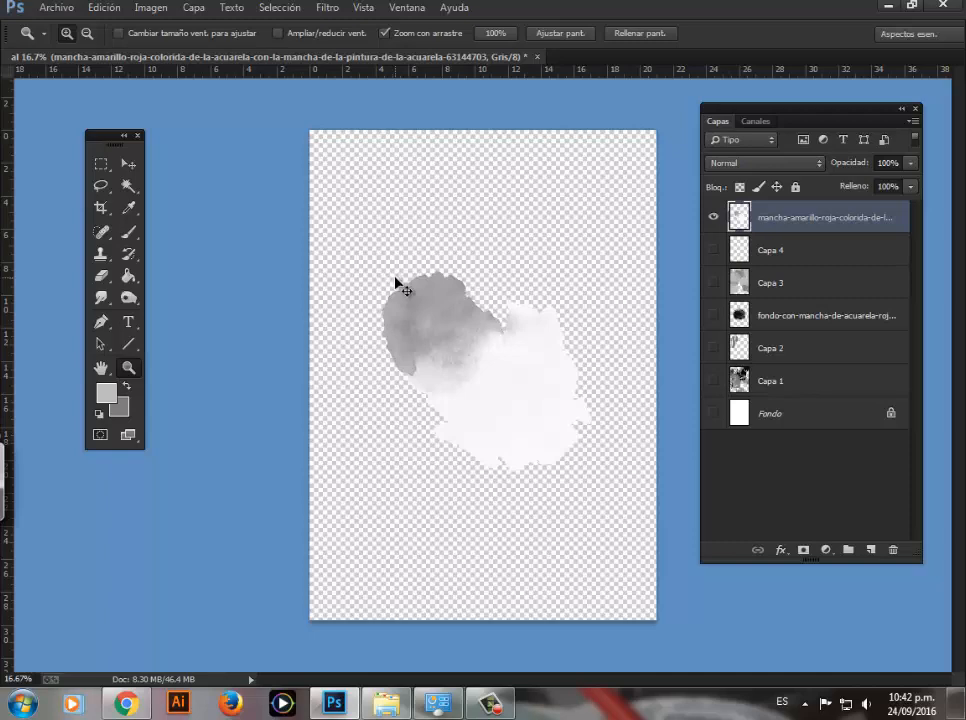
Step: Darken the gray stain with Levels, setting the input levels to 94, 0.70 and 250
key(ctrl+l)
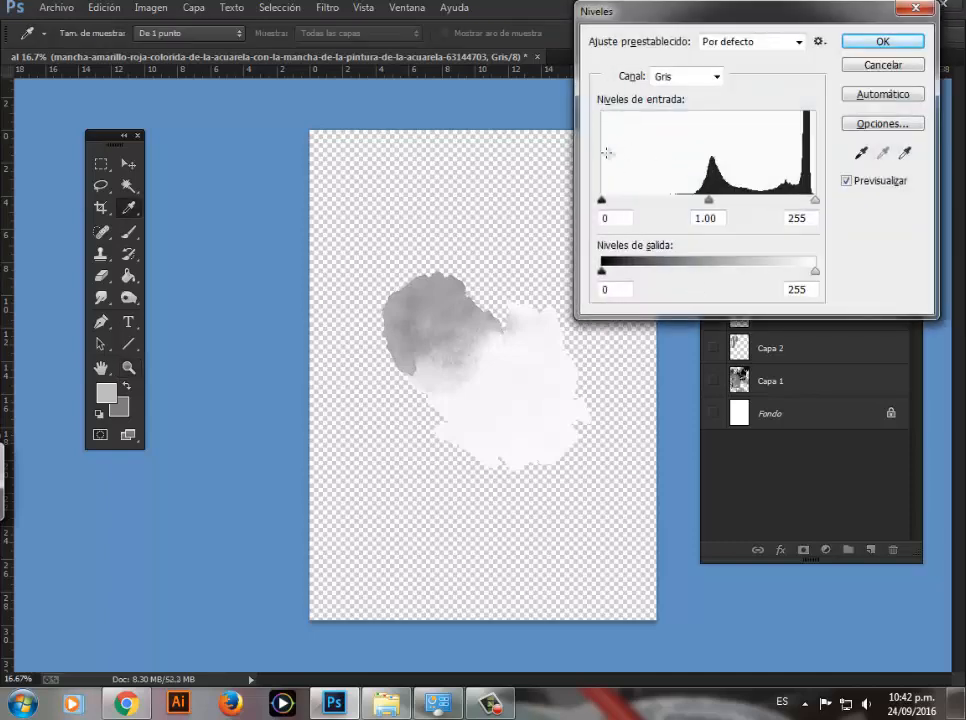
drag(636, 204, 811, 207)
click(811, 201)
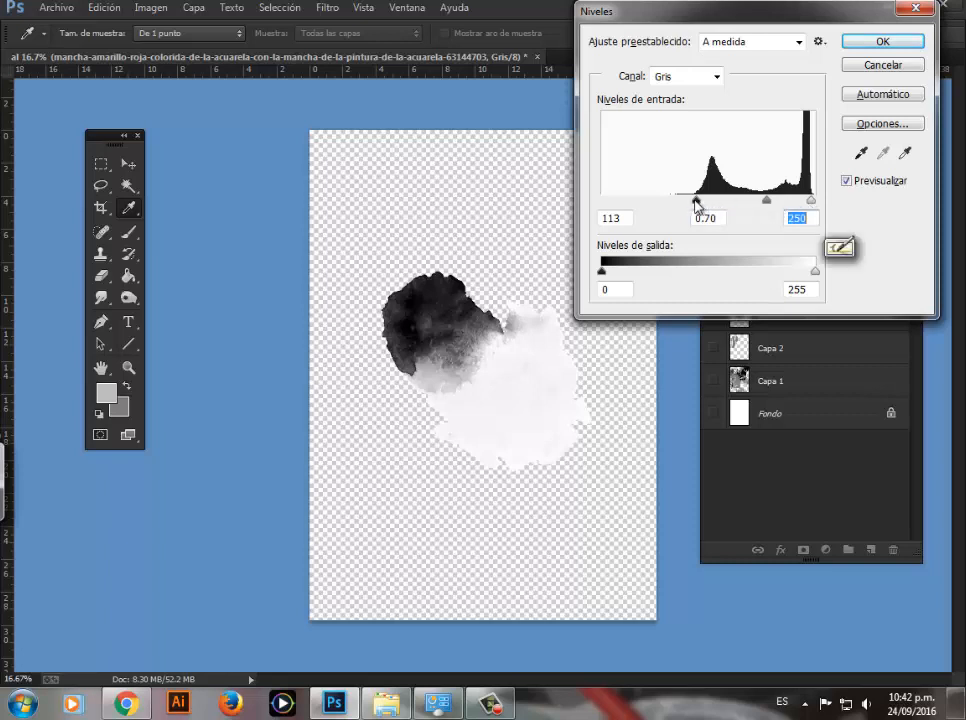
drag(696, 201, 681, 201)
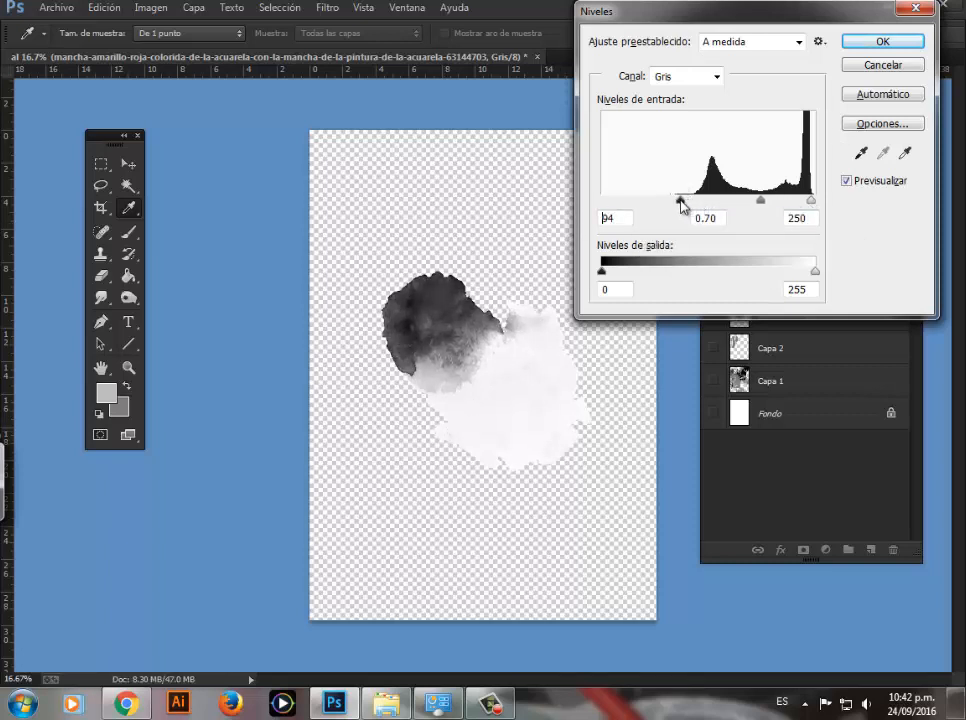
click(856, 44)
Step: Show the Fondo layer again and define the stain as a brush preset named BURGOS MANCHA 6
key(z)
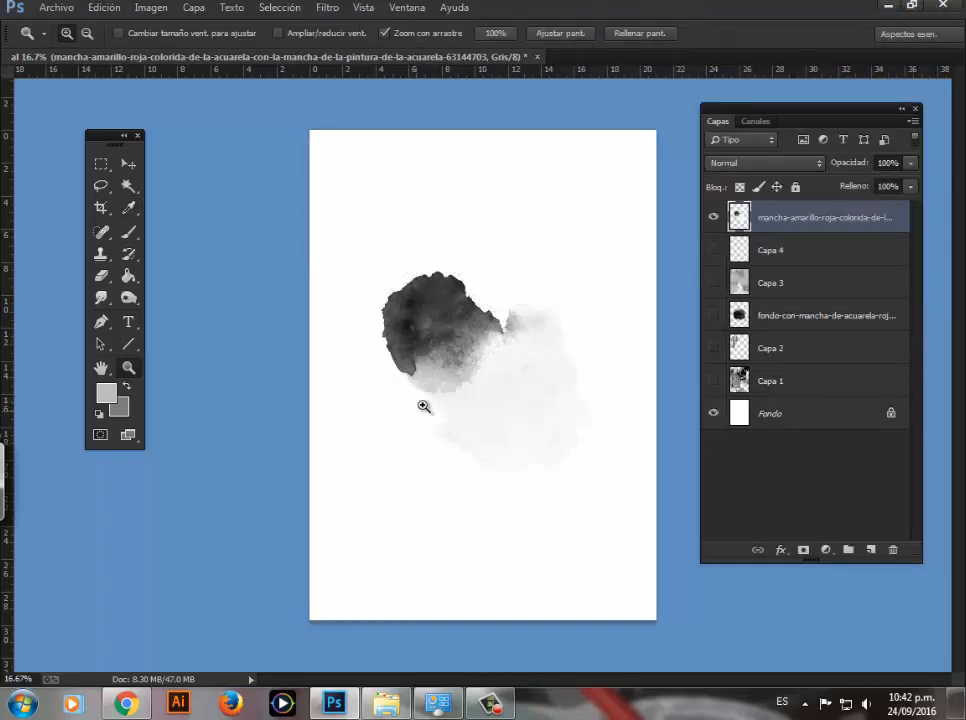
click(106, 8)
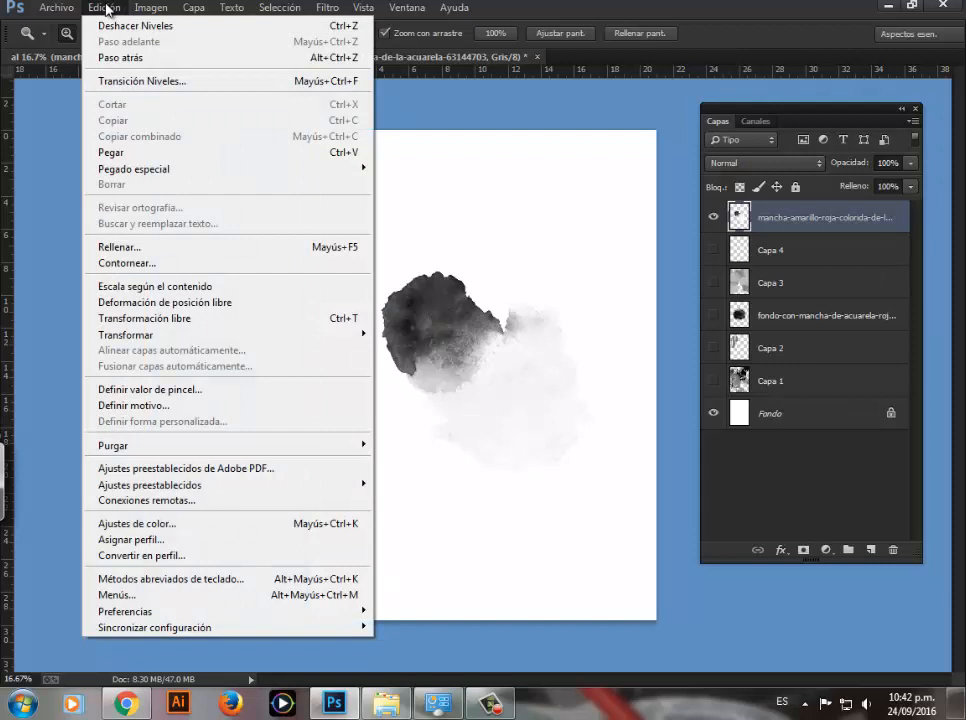
click(137, 397)
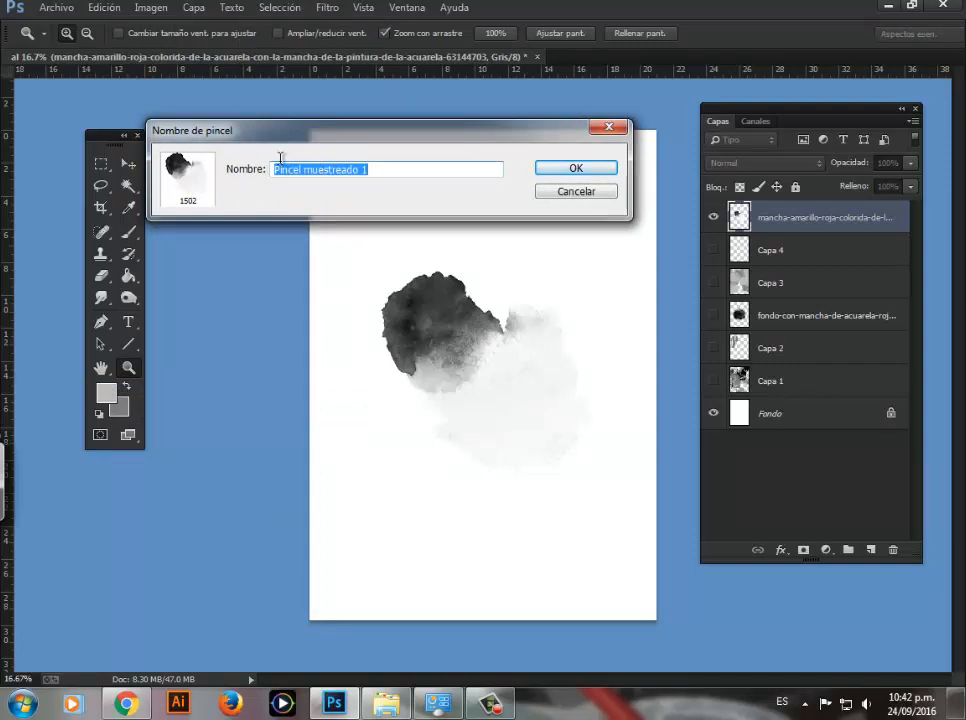
text(BURGOS MANCHA 6)
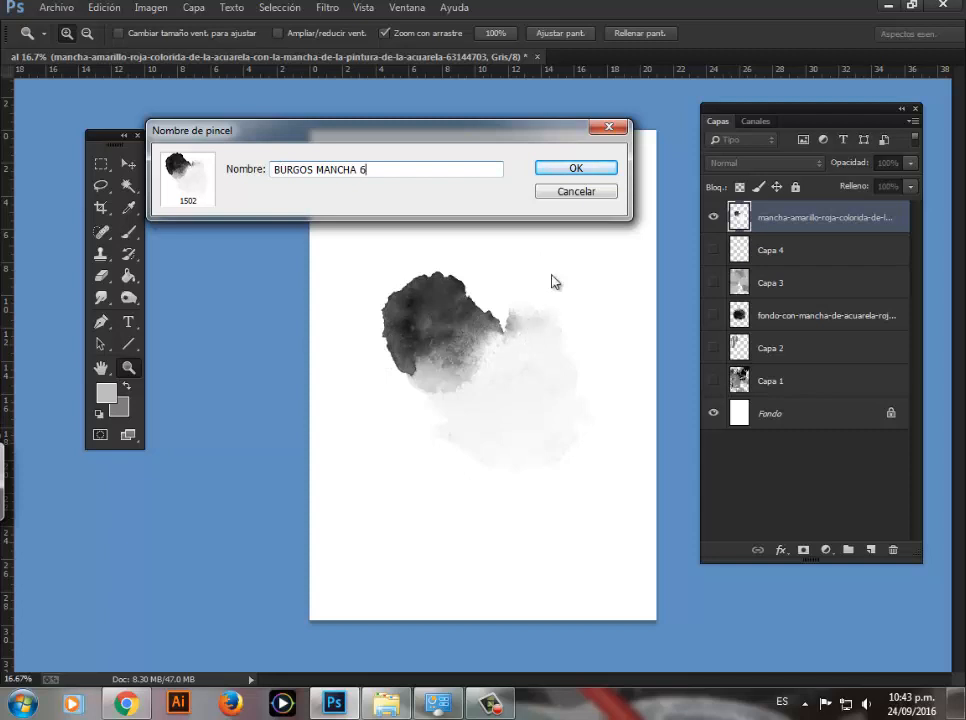
click(561, 172)
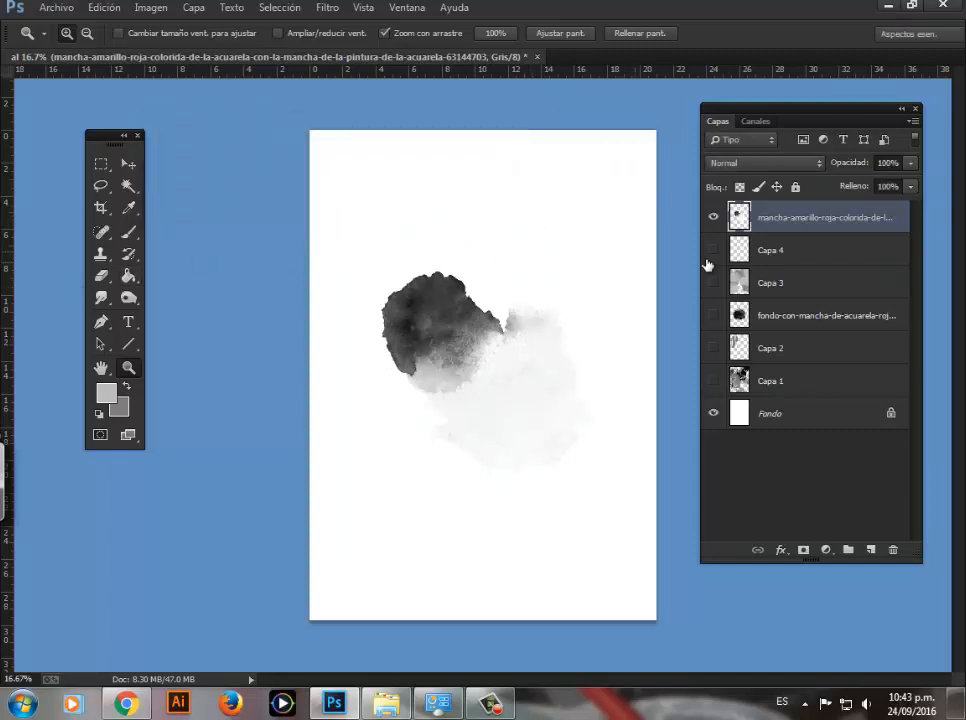
Step: Hide the stain layer and add a new empty layer above it
click(716, 218)
click(869, 549)
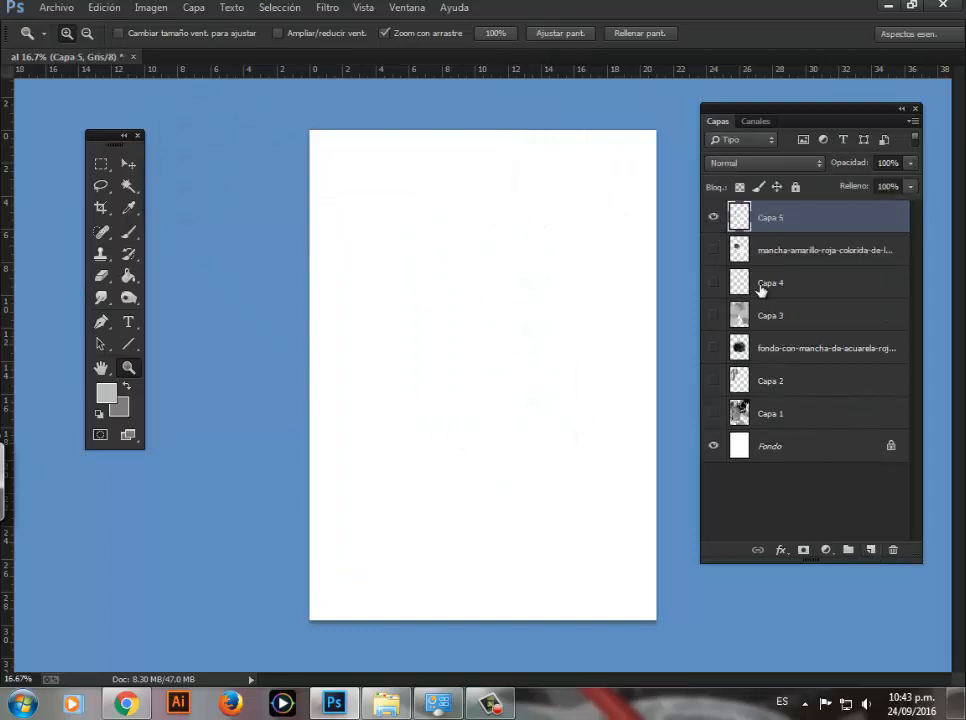
Step: Convert the document back to RGB color mode without merging the layers
click(145, 8)
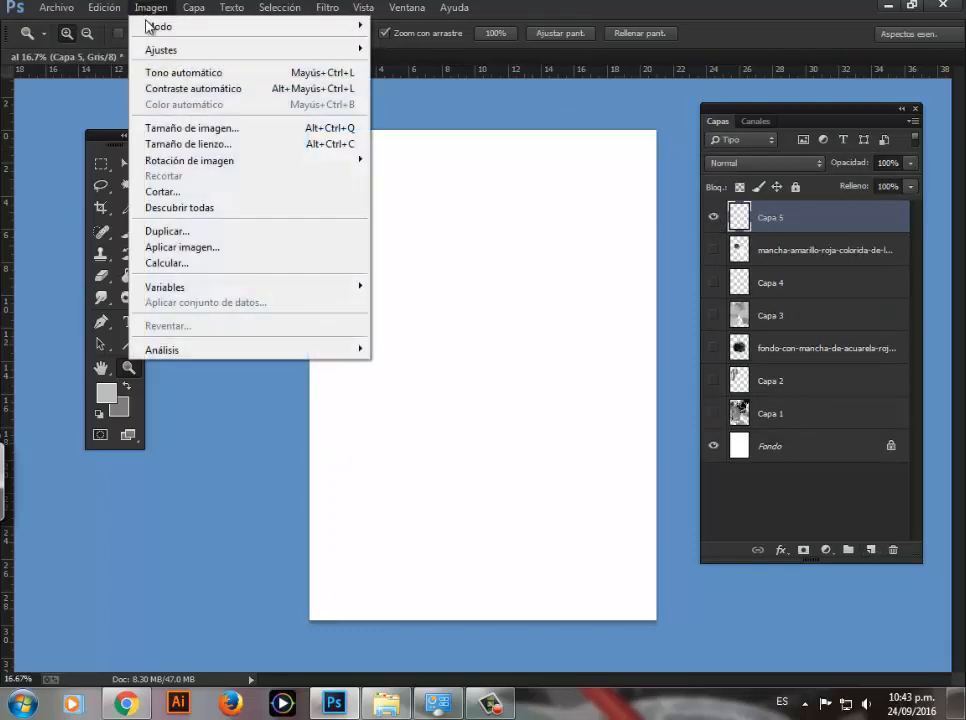
mouse_move(151, 31)
click(404, 89)
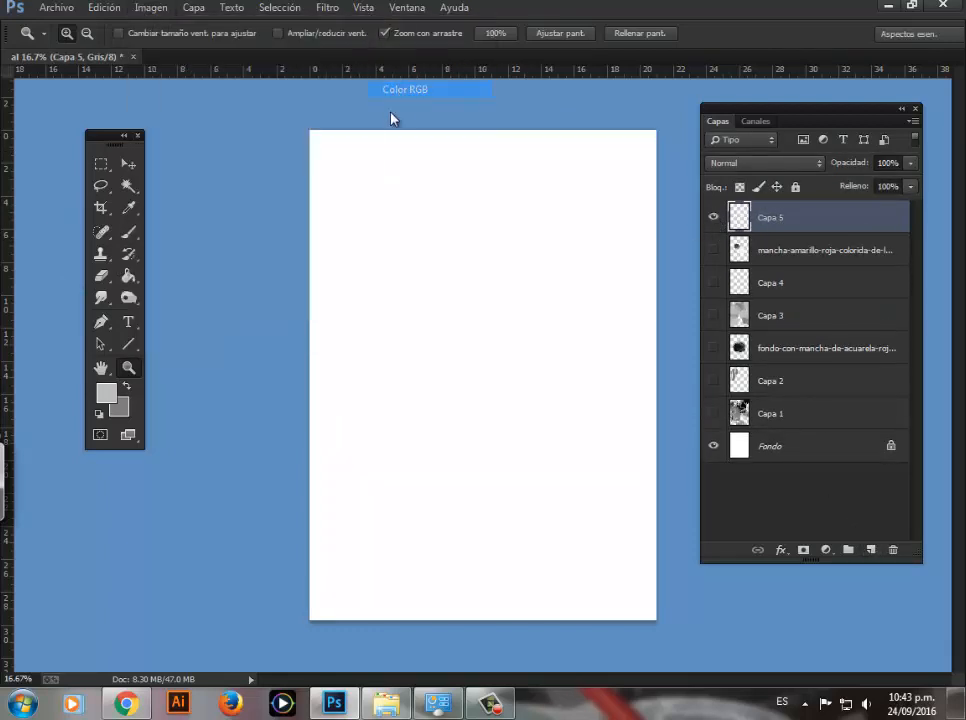
click(582, 257)
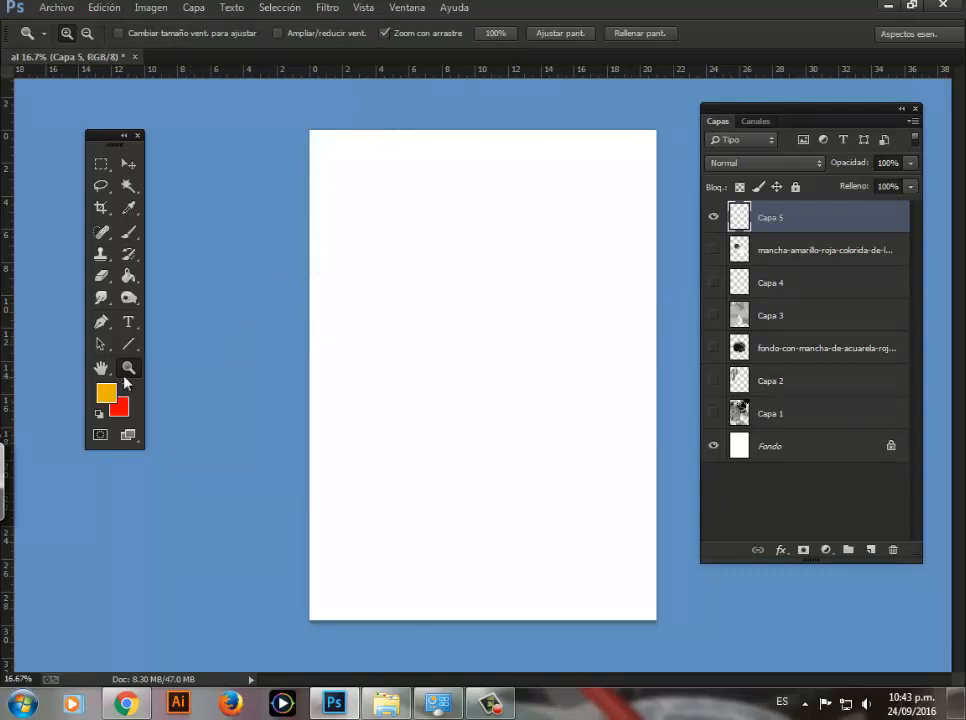
Step: Choose the BURGOS MANCHA 6 brush at 1502 px and stamp three orange-yellow stains across the upper part of Capa 5
click(128, 231)
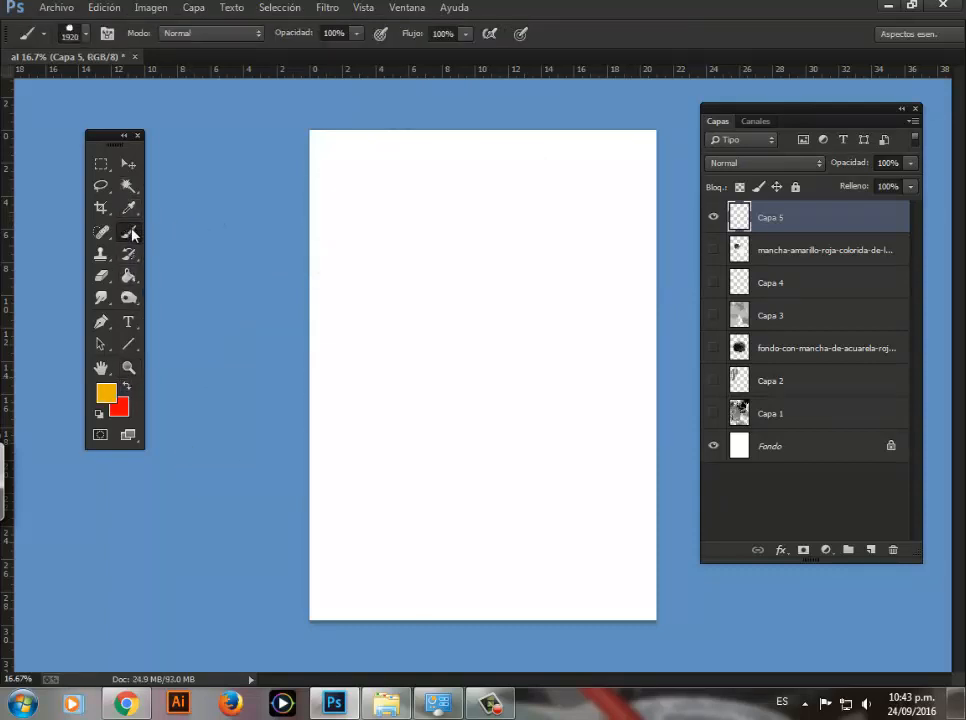
right_click(394, 226)
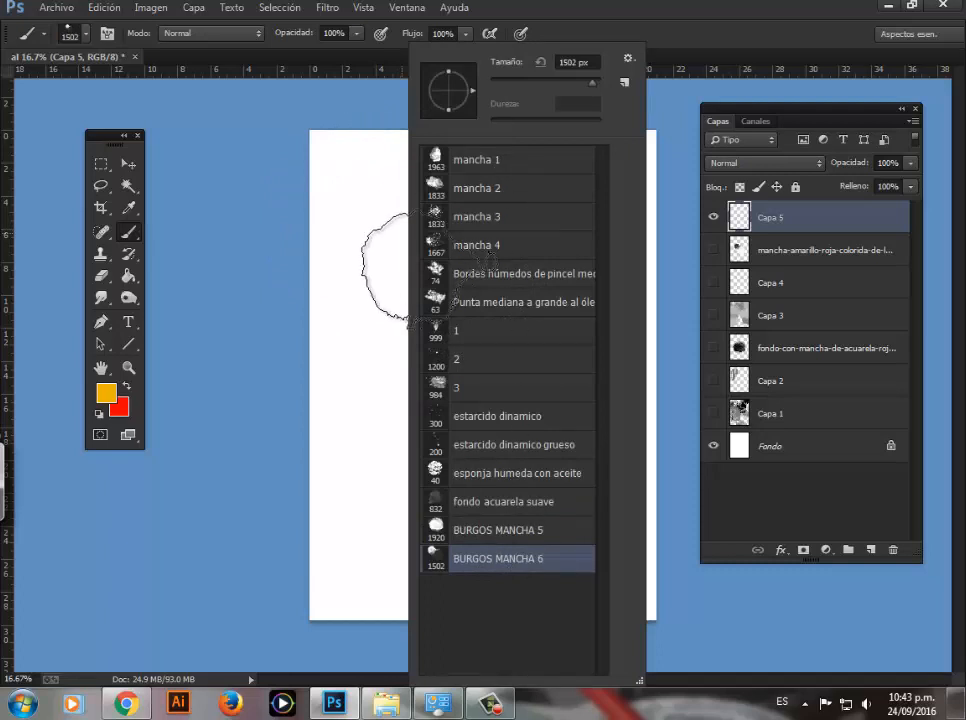
click(361, 250)
click(520, 270)
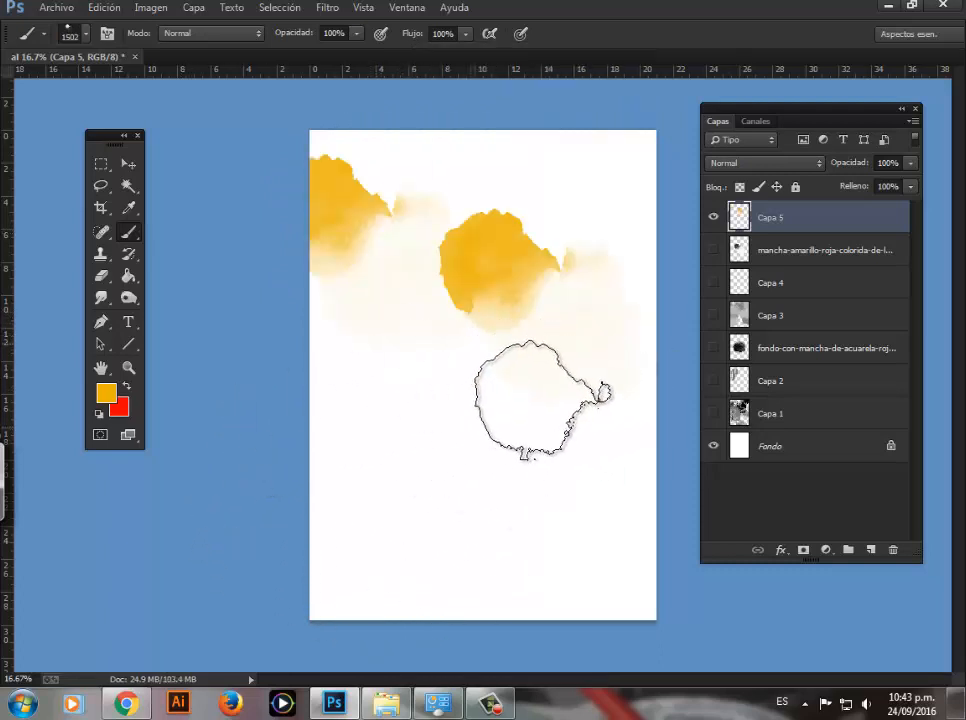
click(435, 295)
Step: Swap the foreground and background colors and stamp four red stains over and around the yellow ones
click(127, 388)
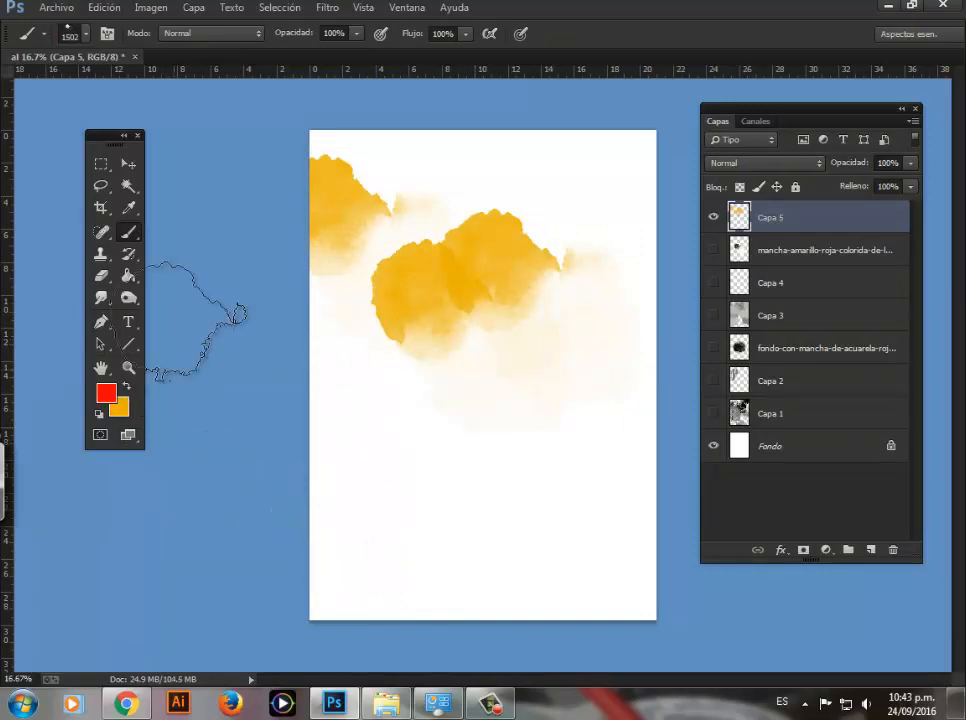
click(432, 372)
click(500, 325)
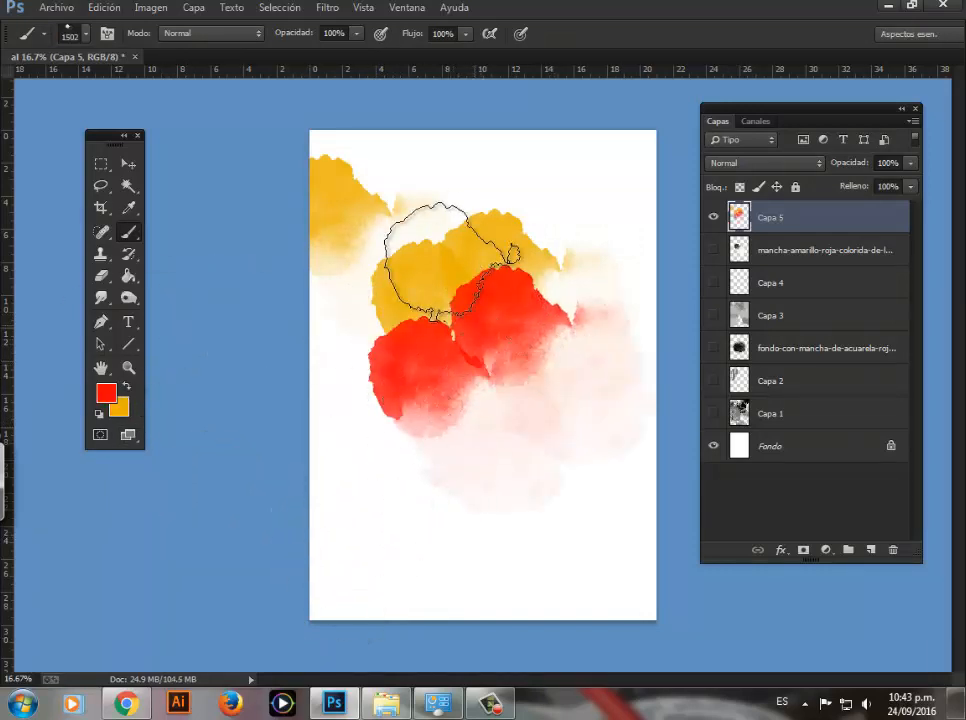
click(440, 220)
click(395, 430)
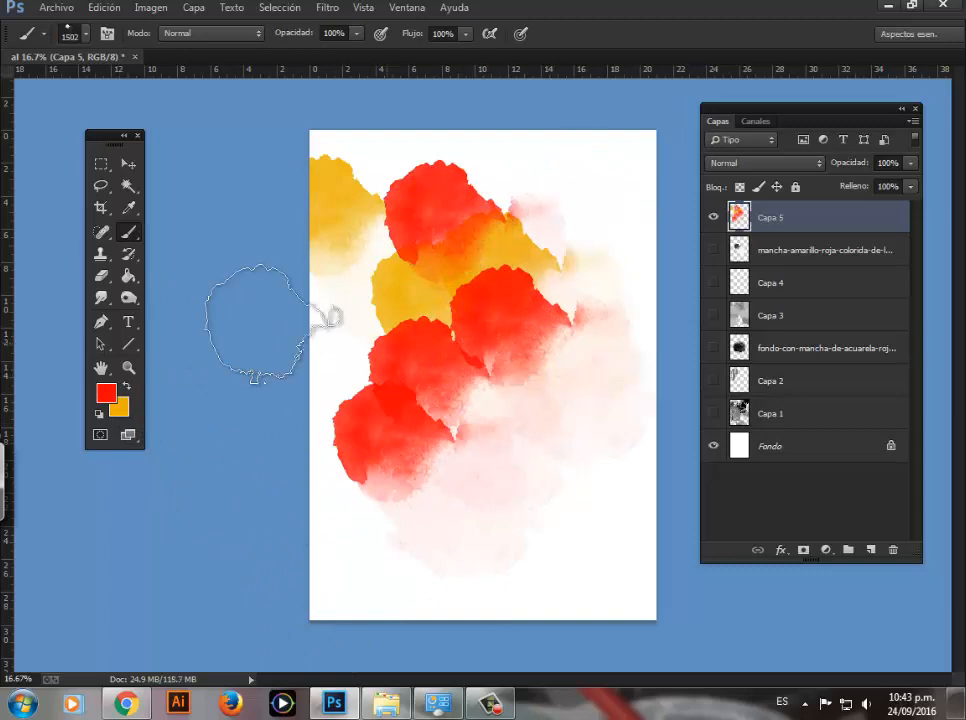
Step: Stamp six stains around the page in bright blue with the same brush, and hide Capa 5
click(105, 392)
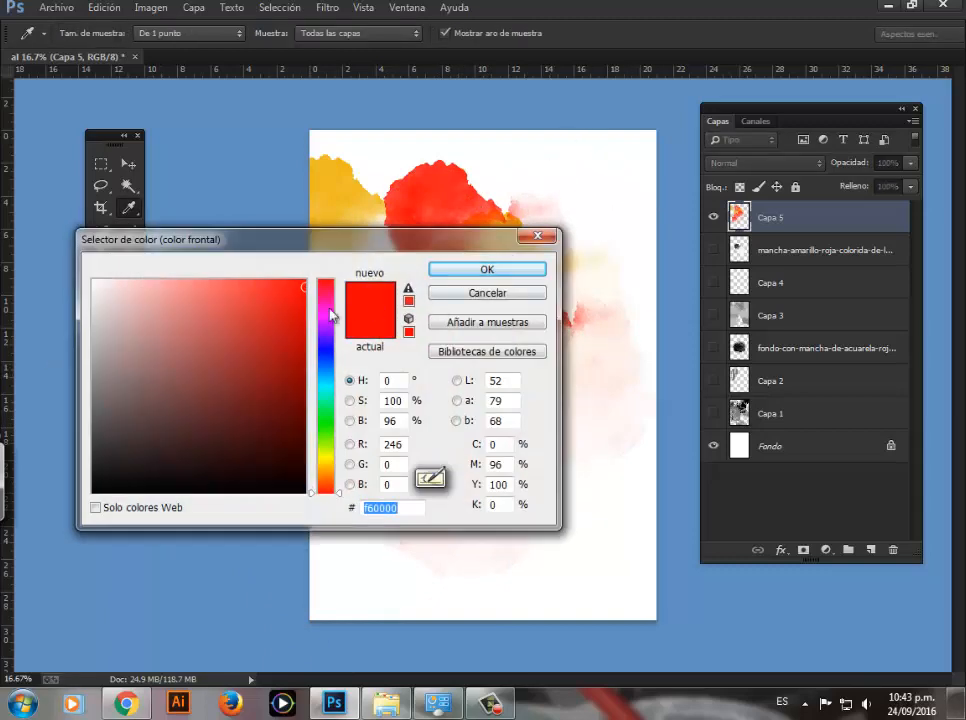
click(325, 350)
click(487, 269)
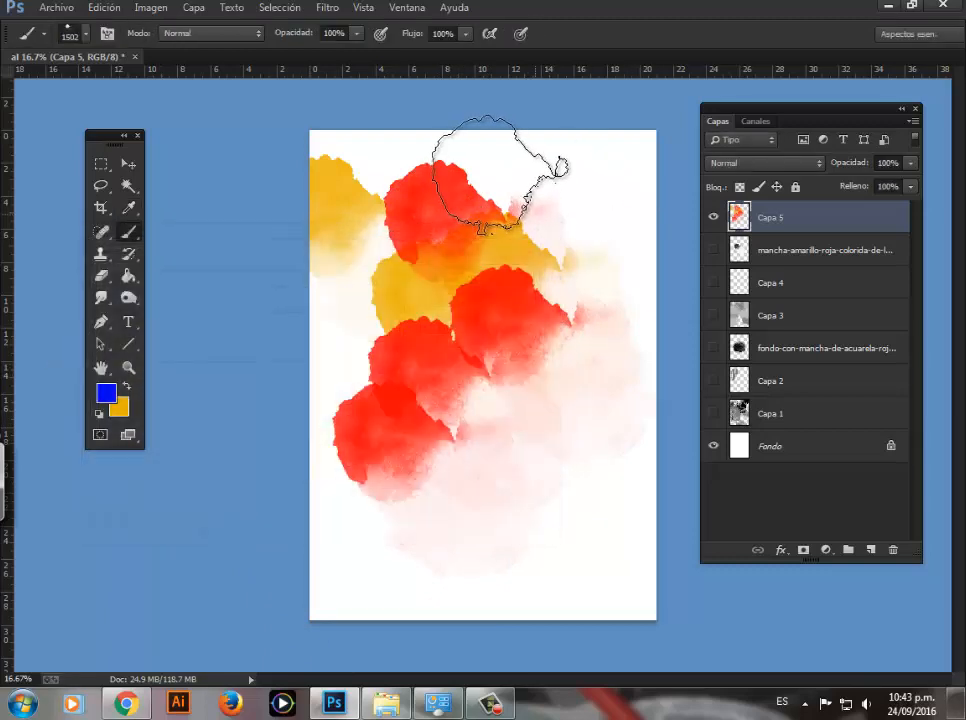
click(496, 175)
click(390, 305)
click(350, 200)
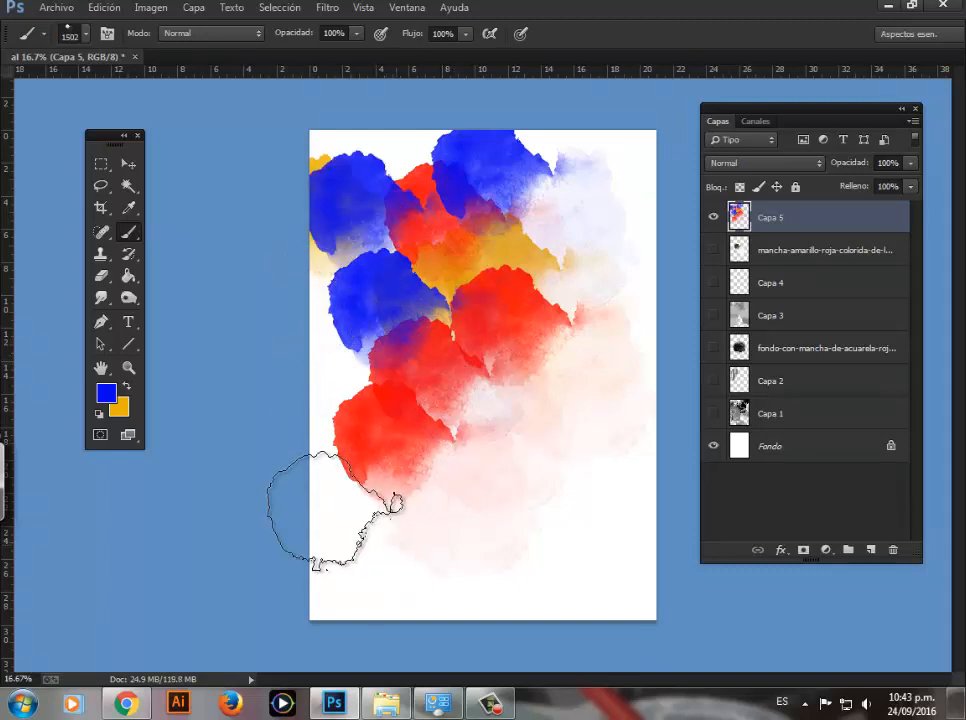
click(338, 505)
click(520, 495)
click(565, 262)
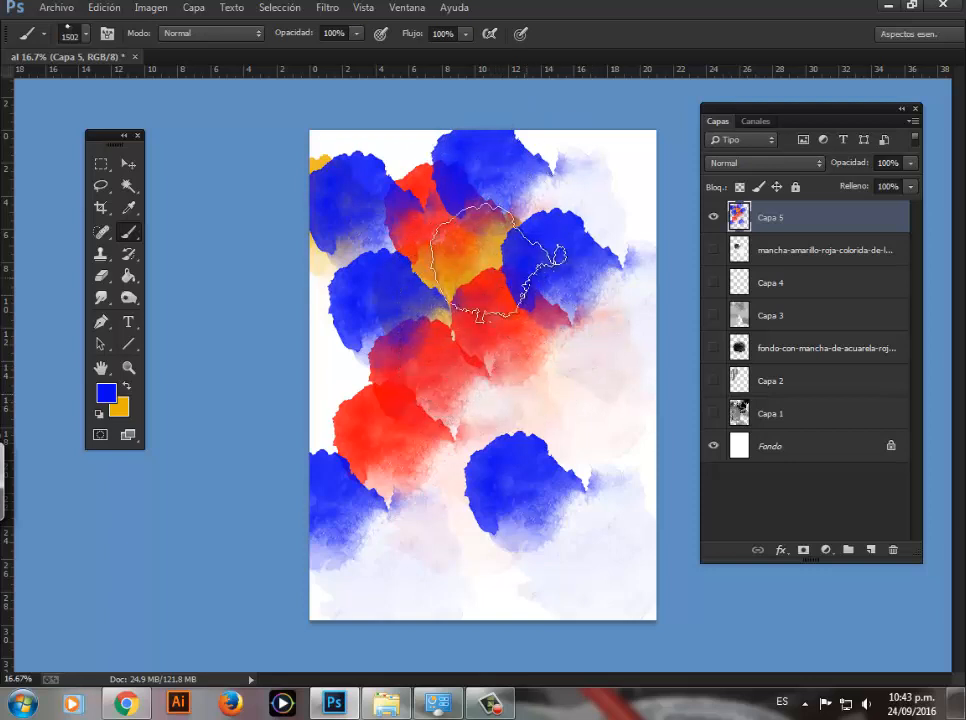
click(714, 218)
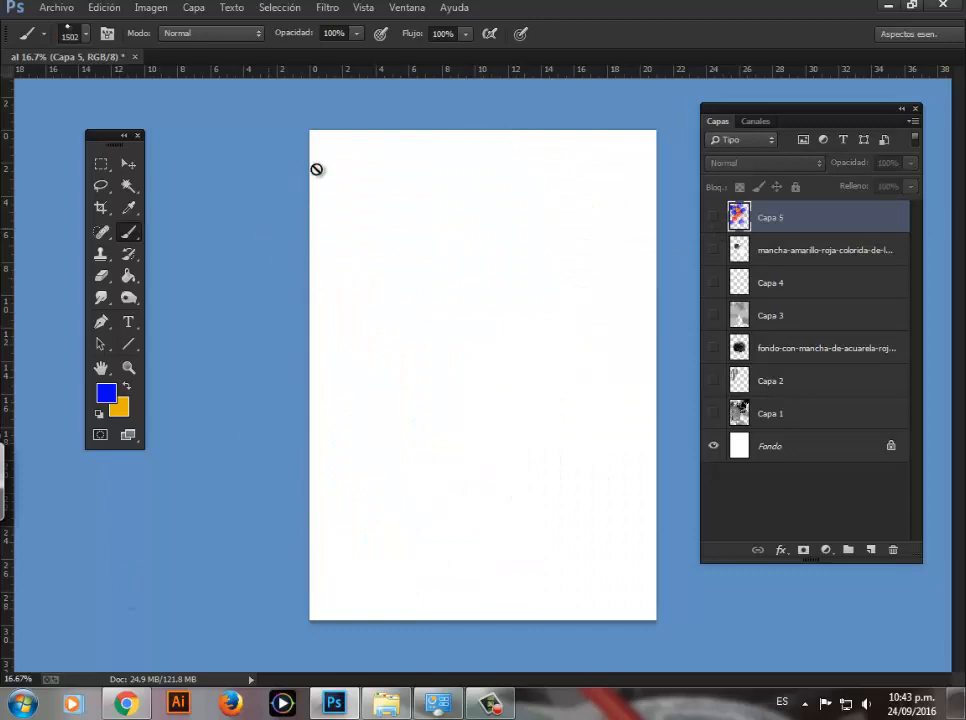
Step: Switch to Chrome and close the enlarged yellow-red stain preview in the image results
click(125, 704)
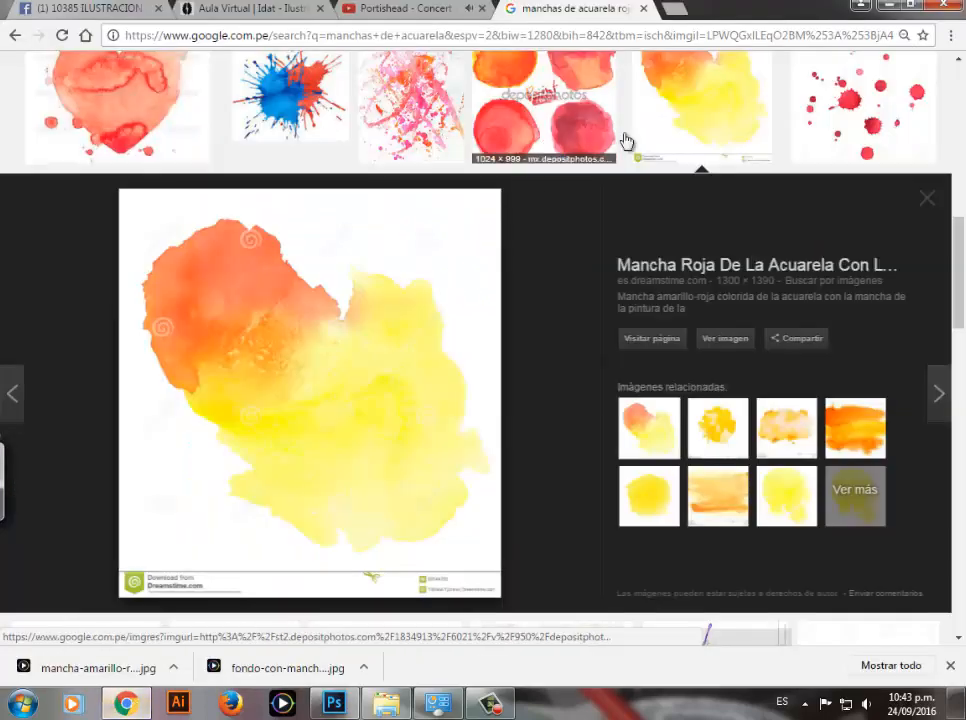
click(925, 200)
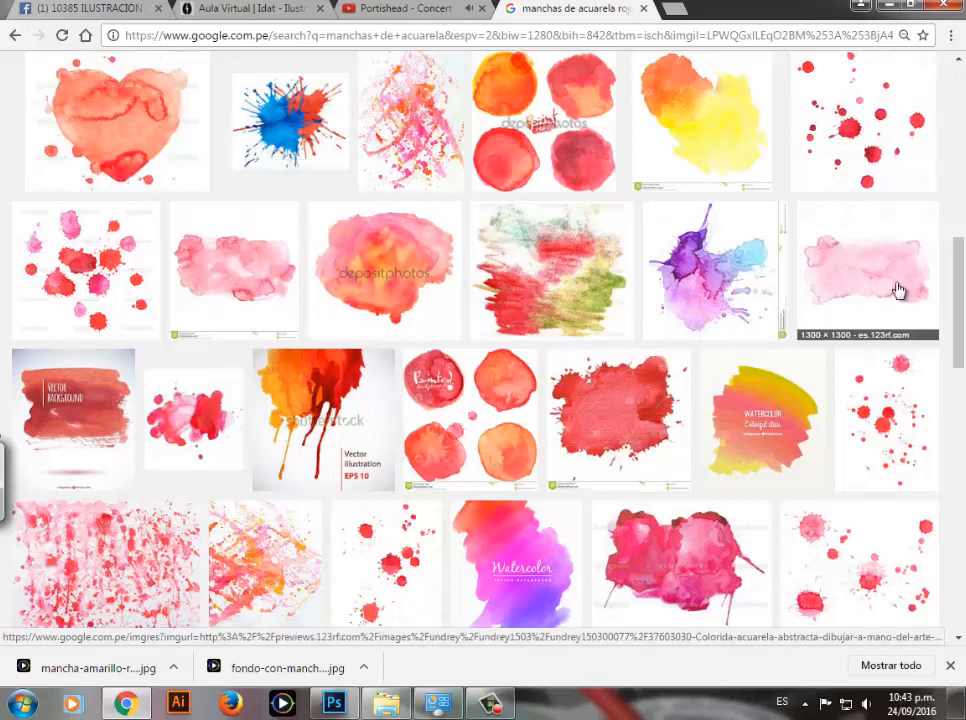
drag(958, 305, 961, 126)
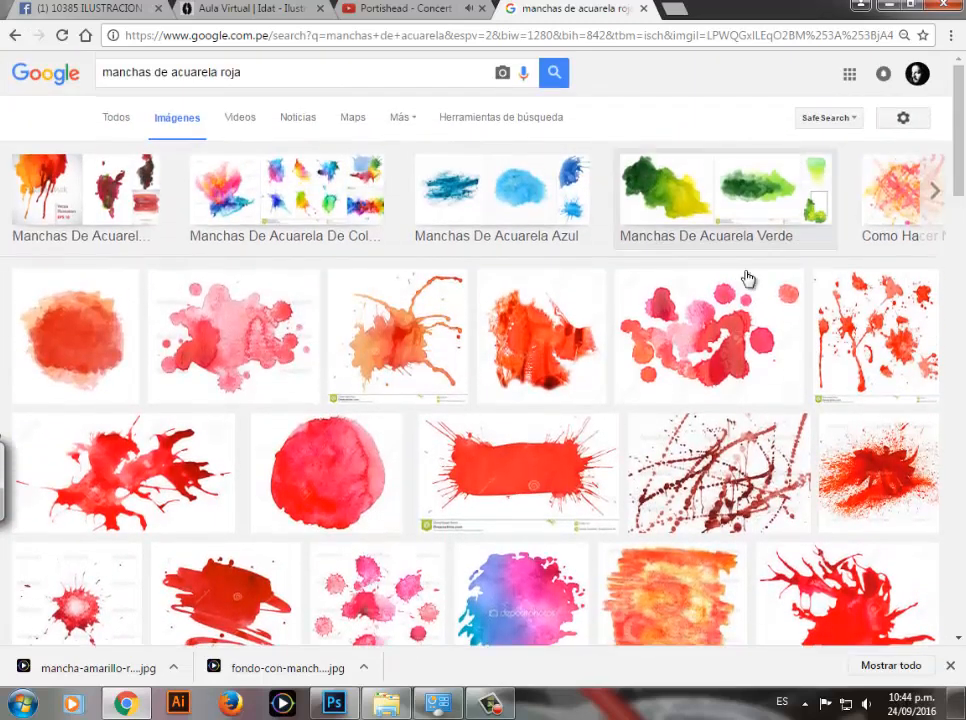
Step: Search Google Images for "rostro"
drag(252, 72, 117, 112)
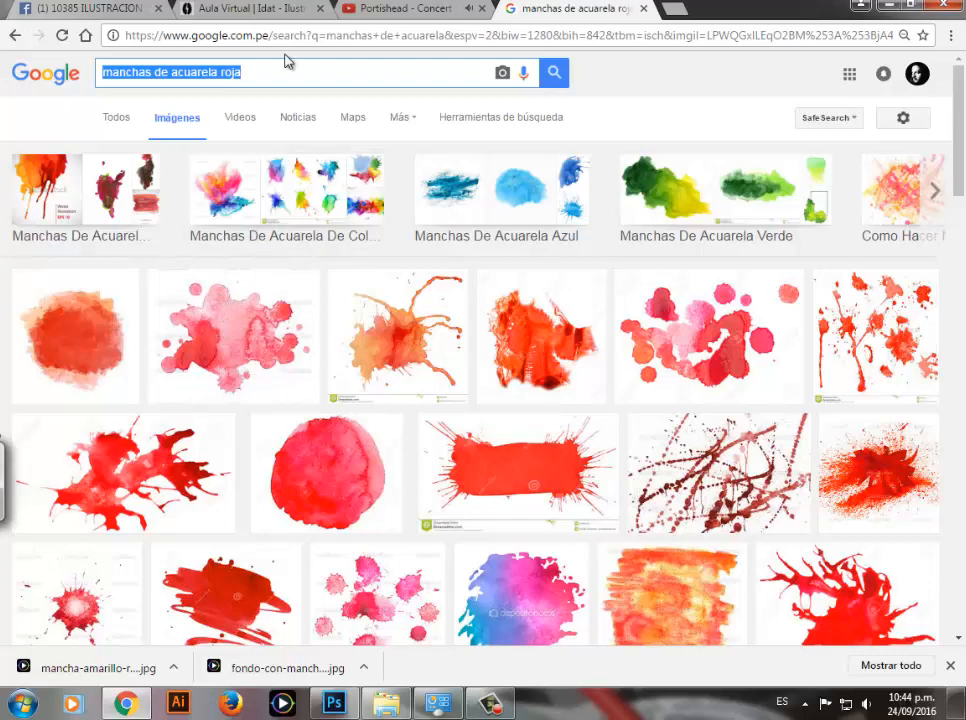
text(rostro)
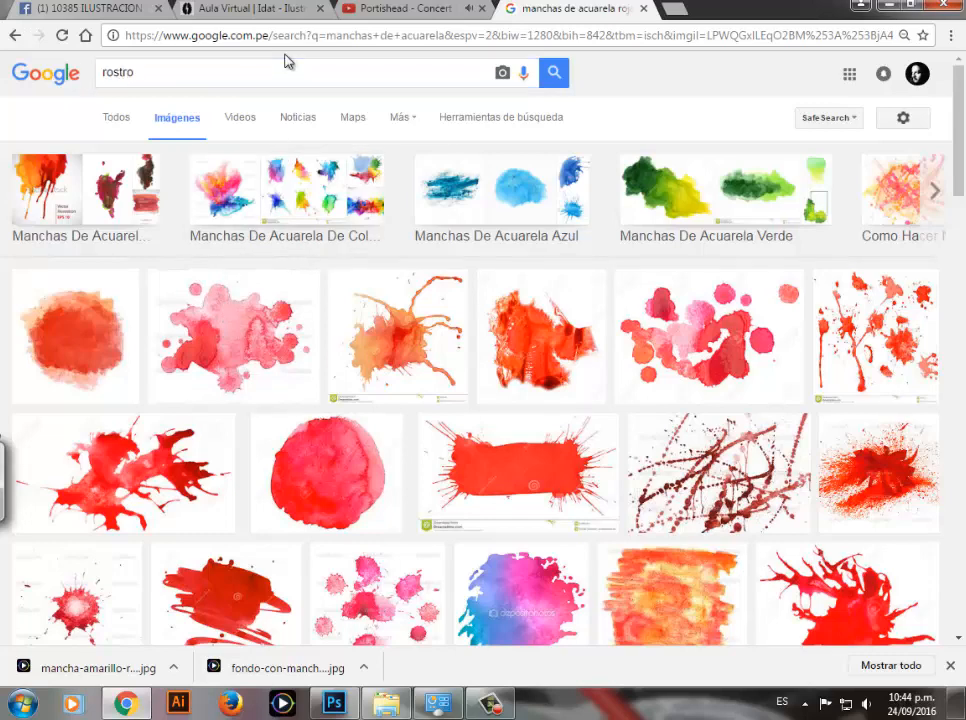
key(Return)
Step: Search Google Images for "reloj" and open the related images of the antique clock with Roman numerals
drag(155, 71, 75, 84)
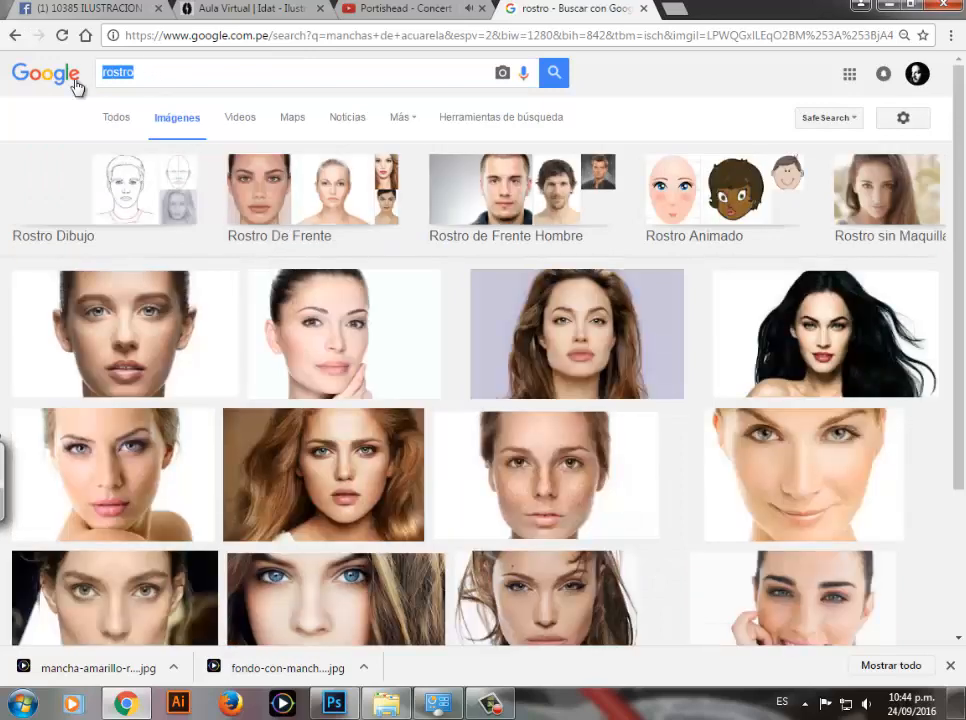
text(reloj)
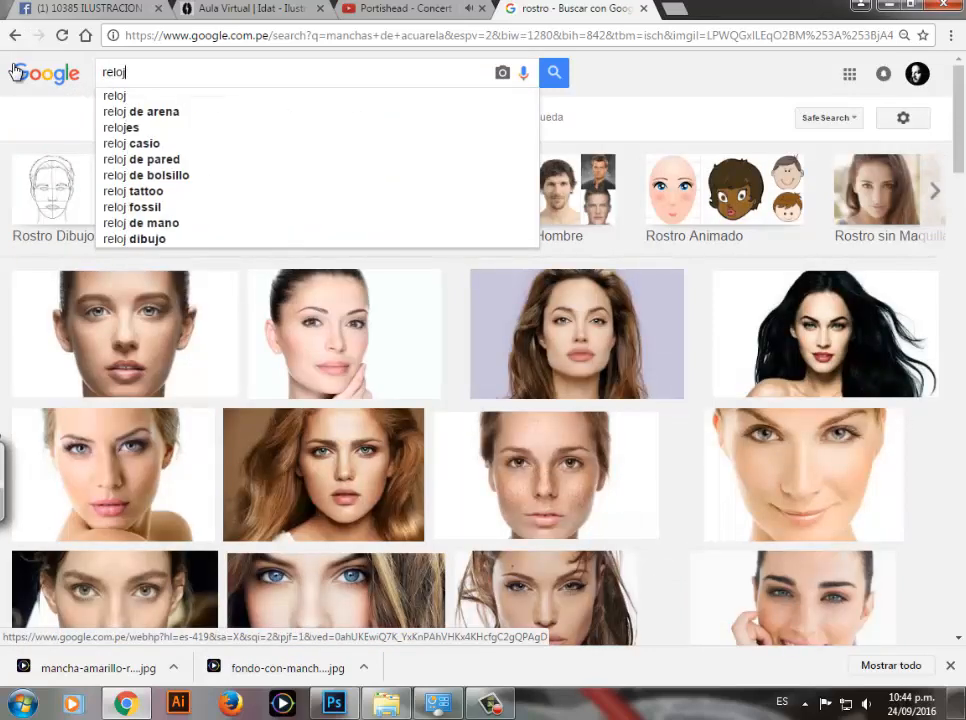
key(Return)
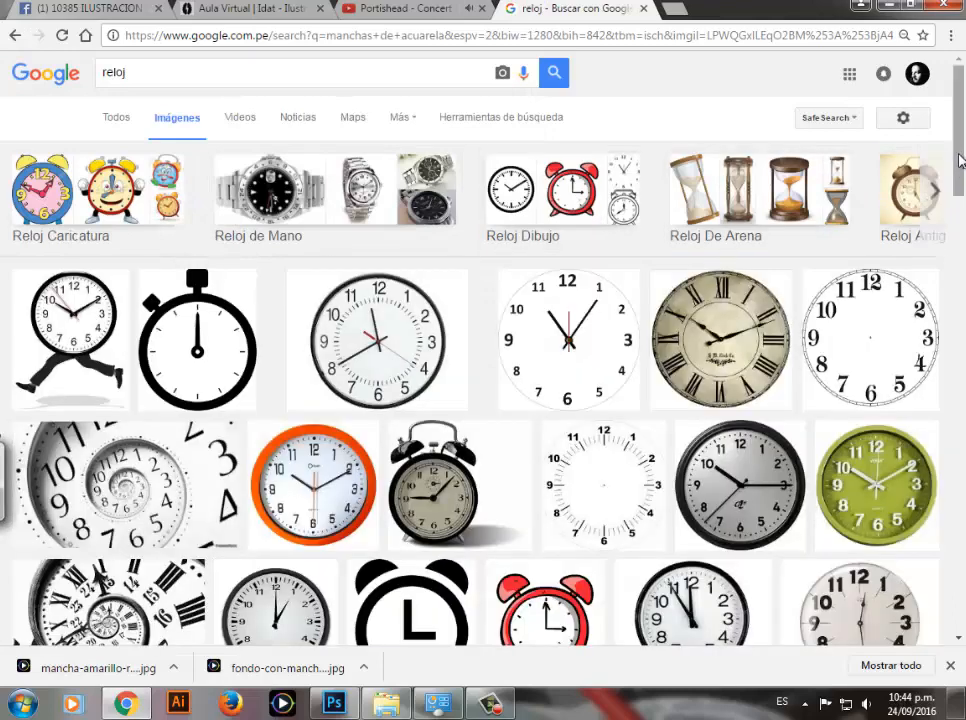
scroll(725, 125, down, 1)
click(720, 265)
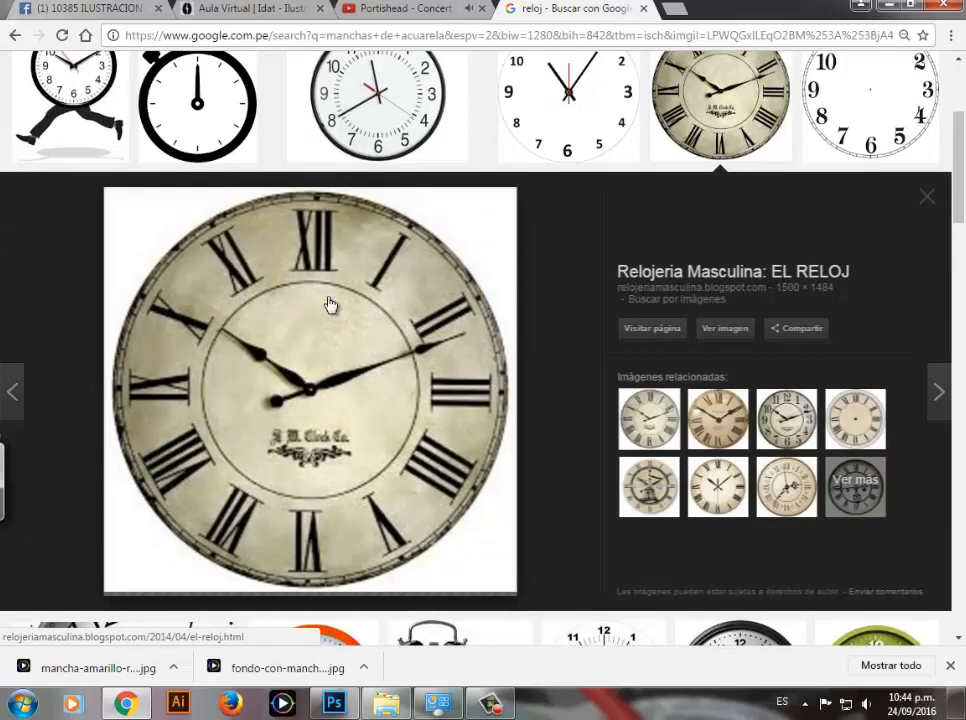
scroll(960, 220, down, 2)
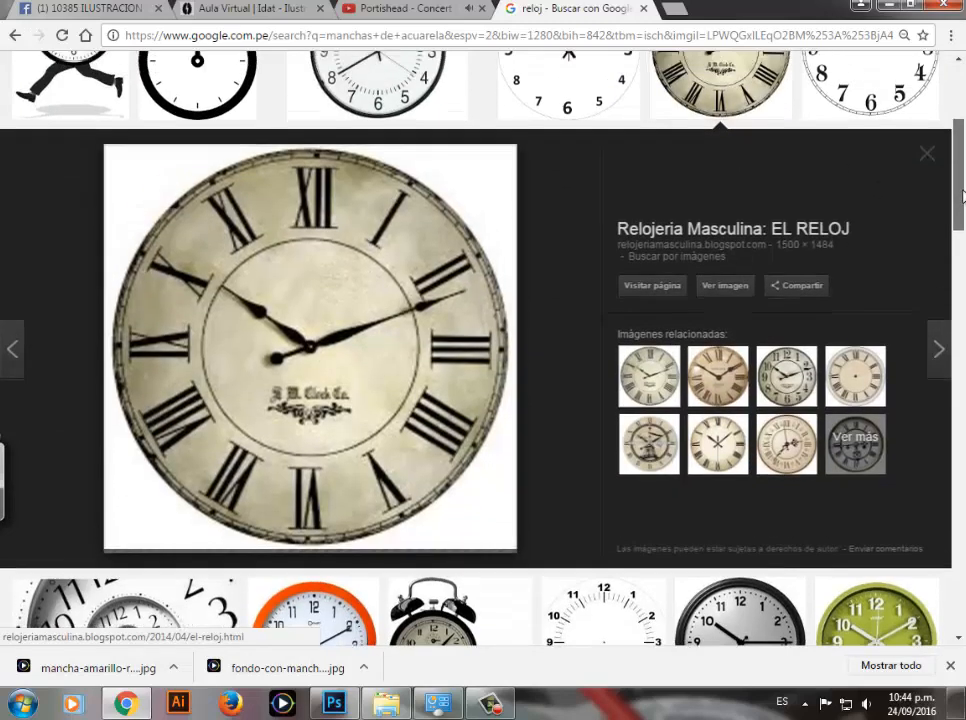
scroll(378, 257, up, 1)
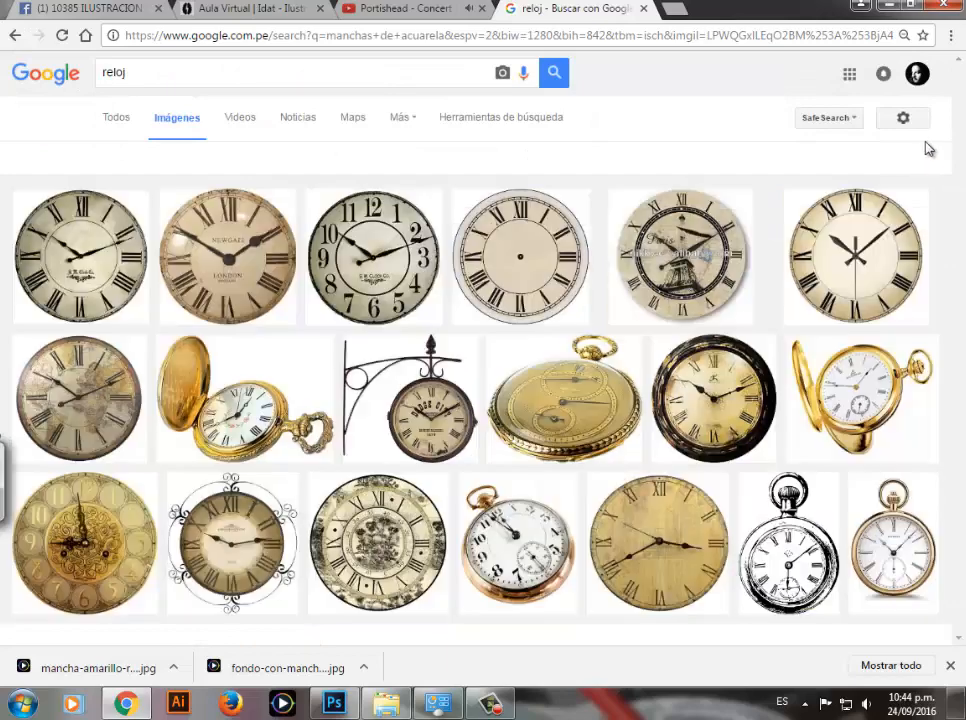
click(501, 117)
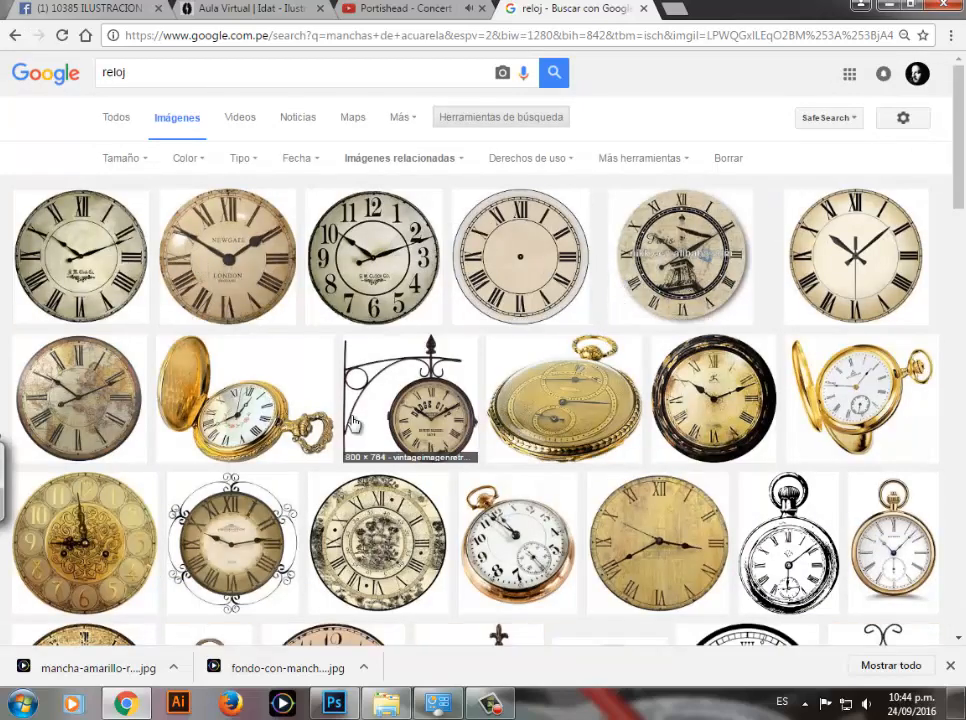
Step: Save the ornate golden clock image as RELOJ (278).png and switch back to Photoshop
click(108, 523)
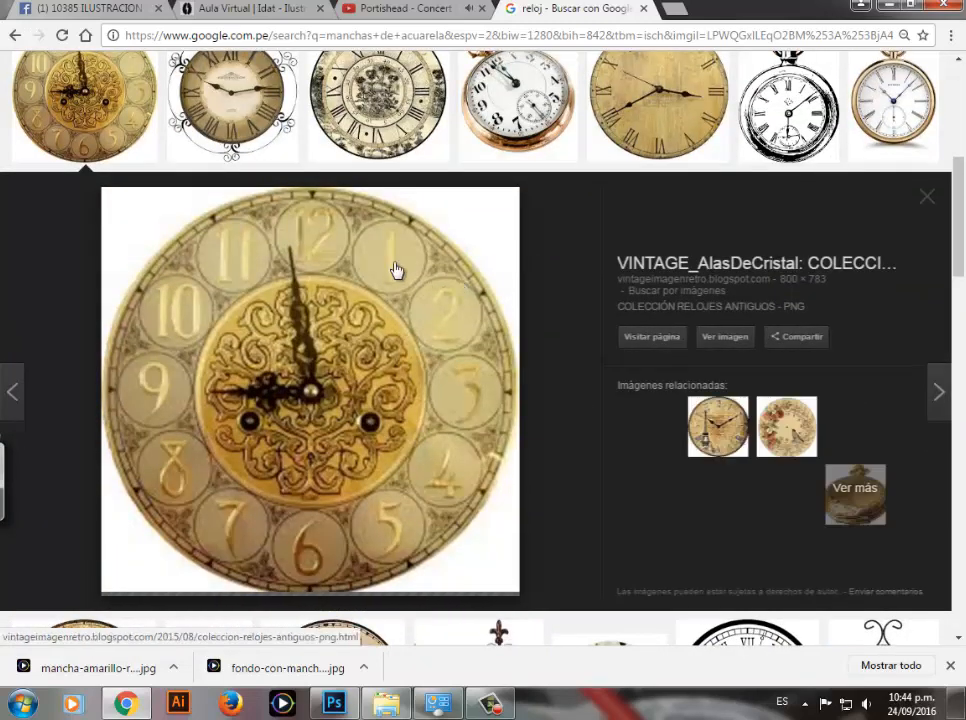
scroll(949, 262, down, 1)
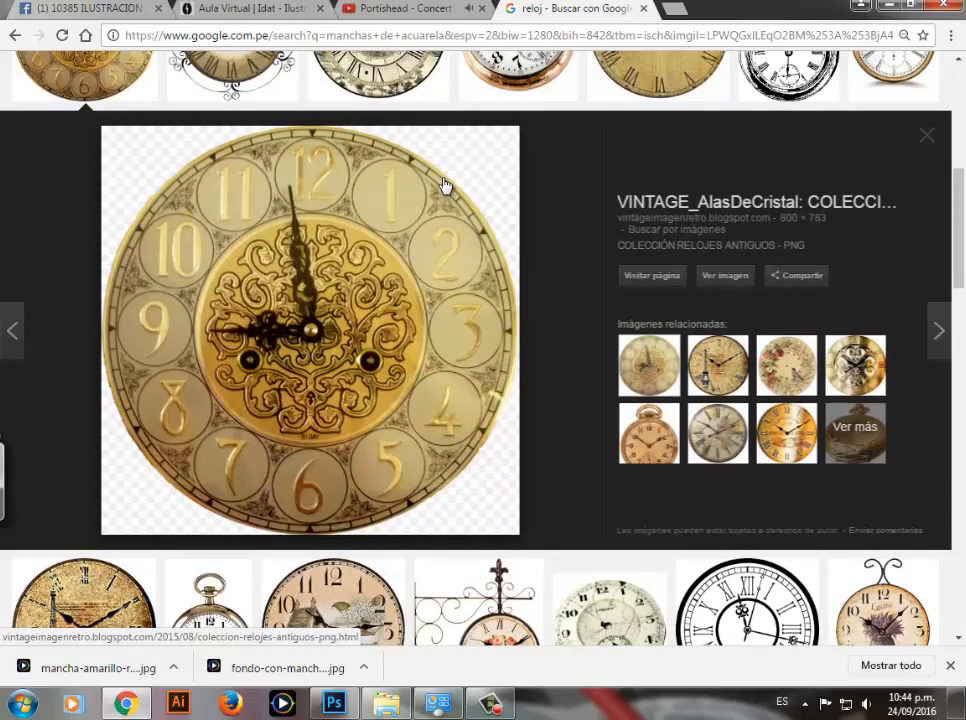
right_click(416, 217)
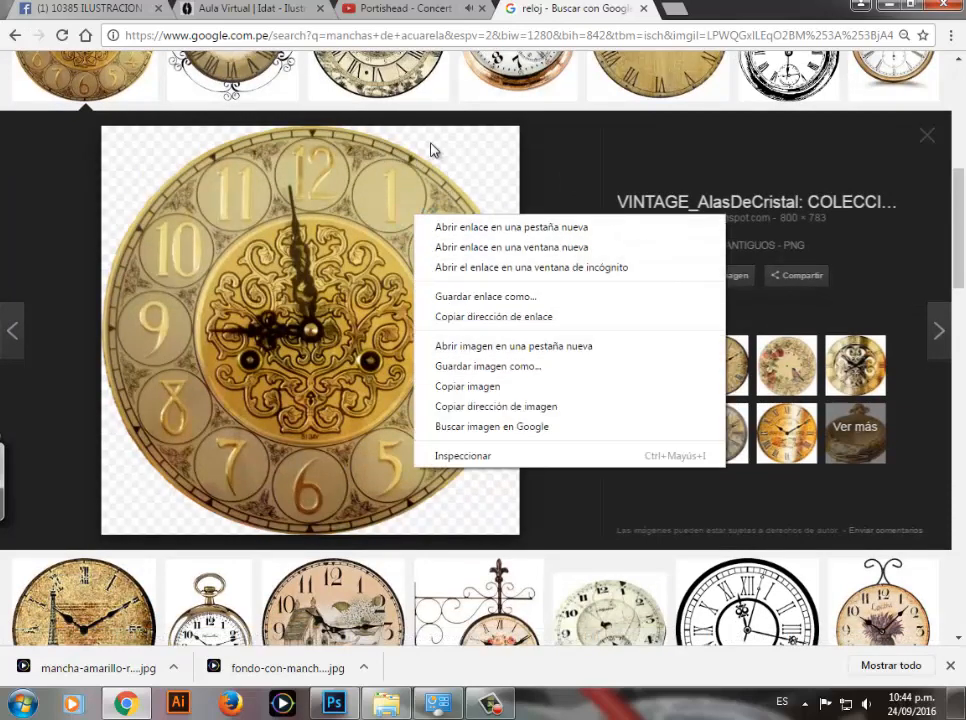
click(450, 367)
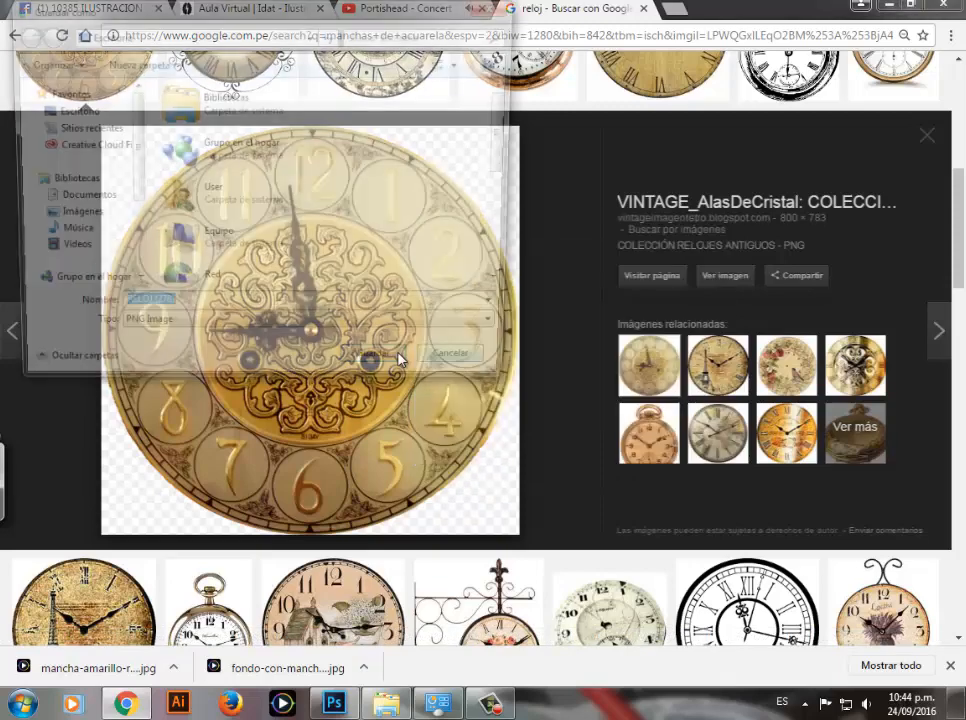
click(382, 371)
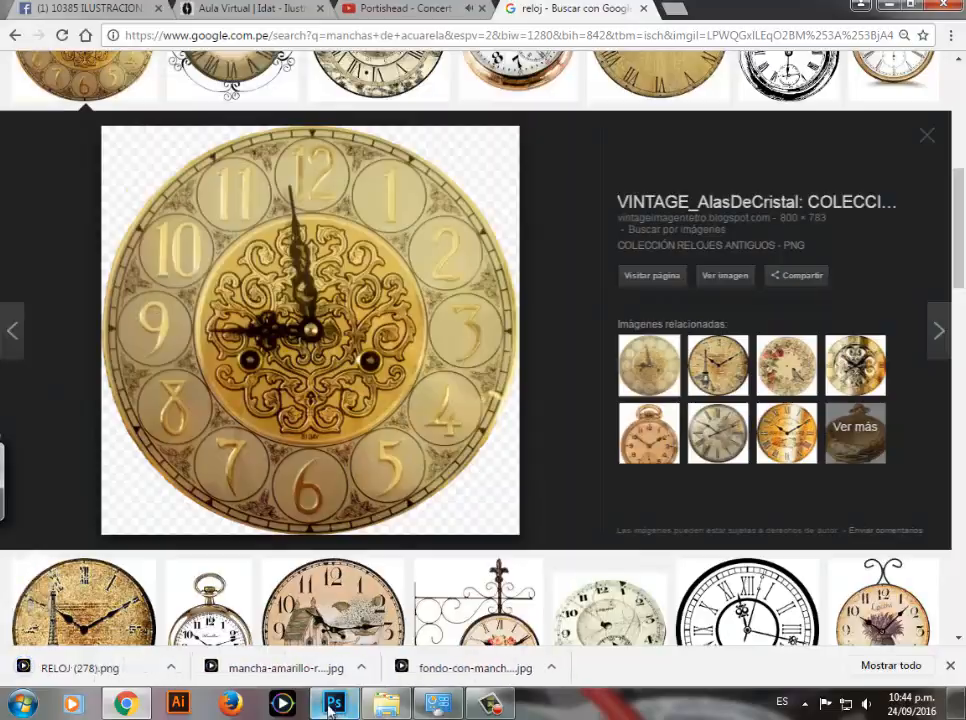
key(alt+Tab)
click(53, 10)
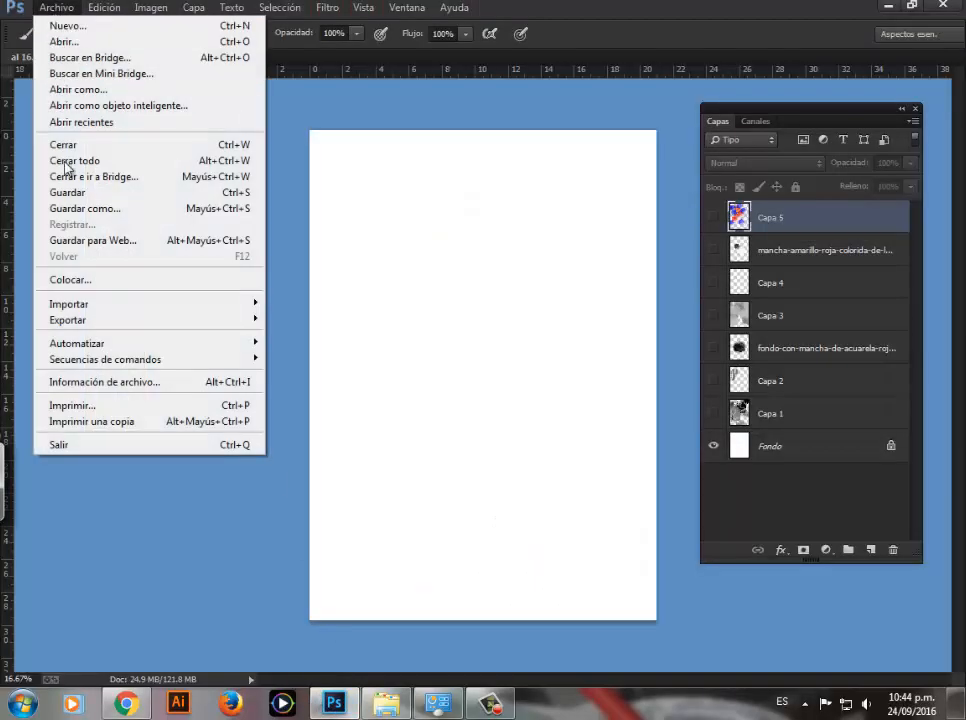
click(66, 274)
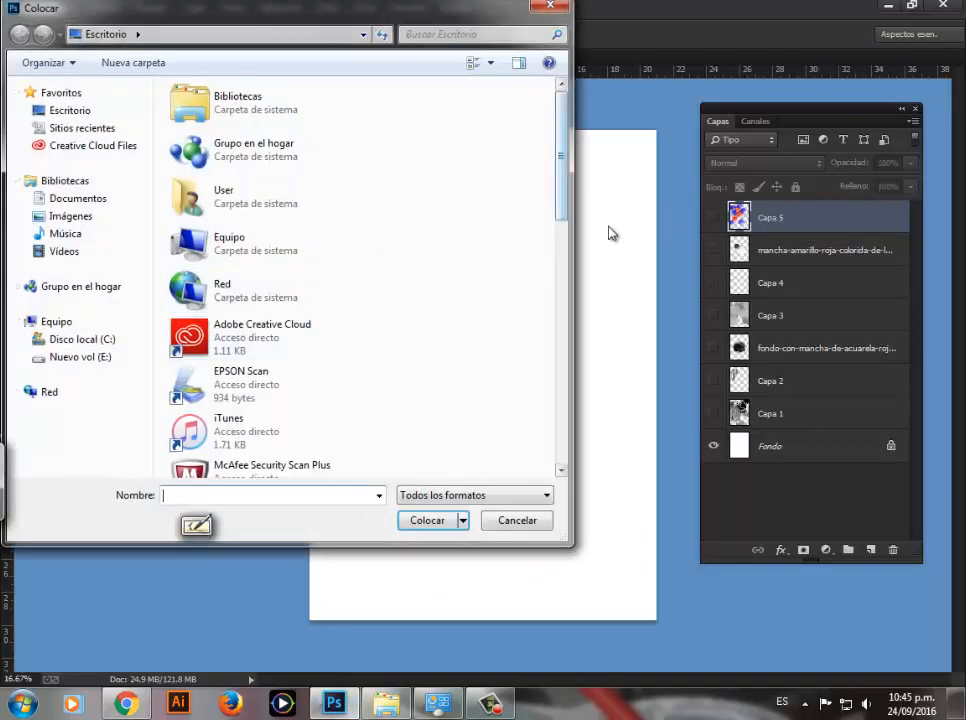
click(548, 7)
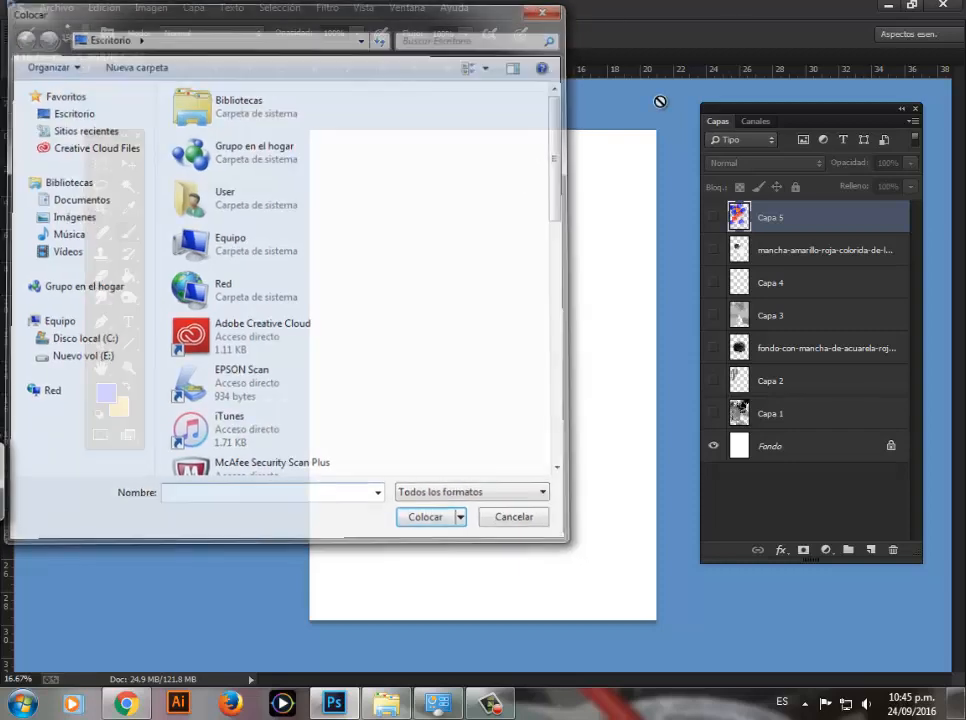
Step: Add a new layer and place the RELOJ (278) clock image in the document at its default size
click(872, 550)
click(57, 7)
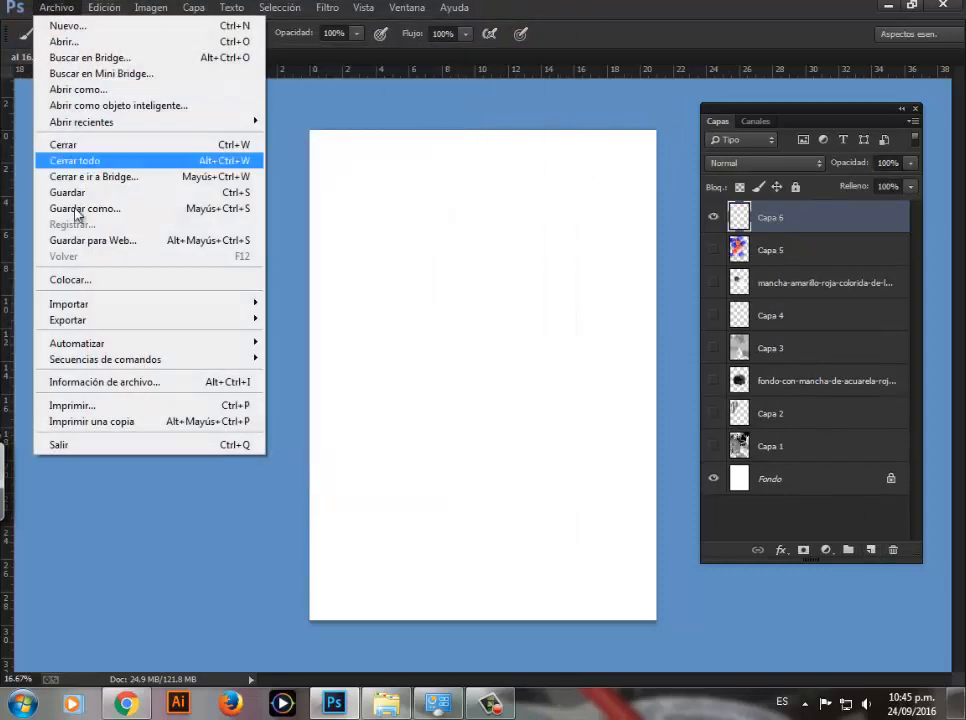
click(80, 287)
drag(555, 175, 577, 415)
click(230, 368)
click(428, 521)
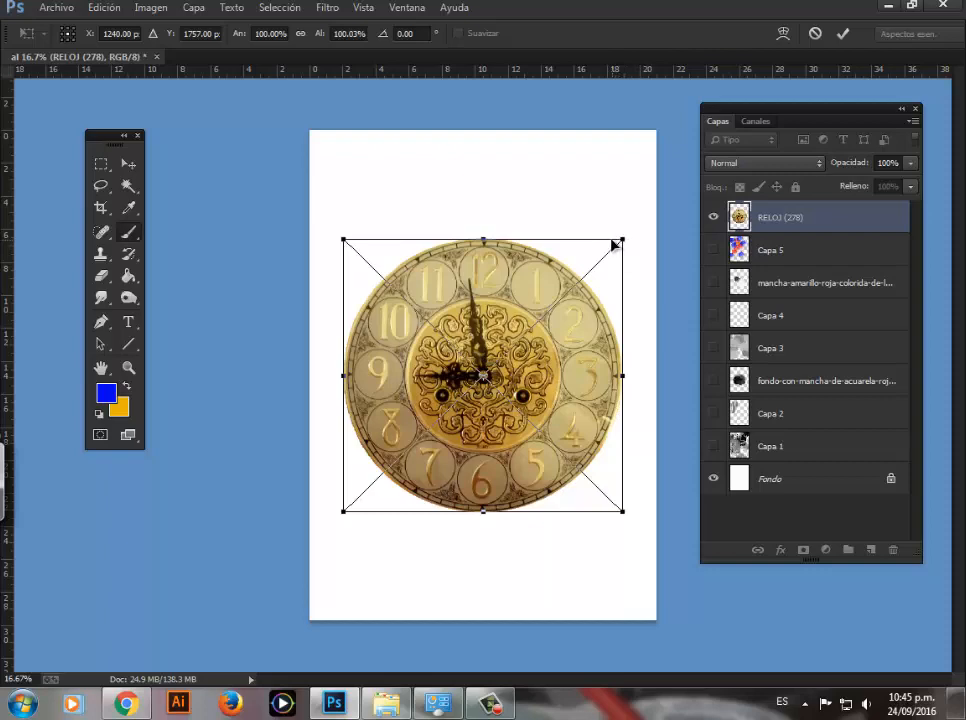
key(Return)
Step: Hide the Fondo layer and inspect the placed clock up close against transparency
key(z)
click(532, 362)
click(515, 367)
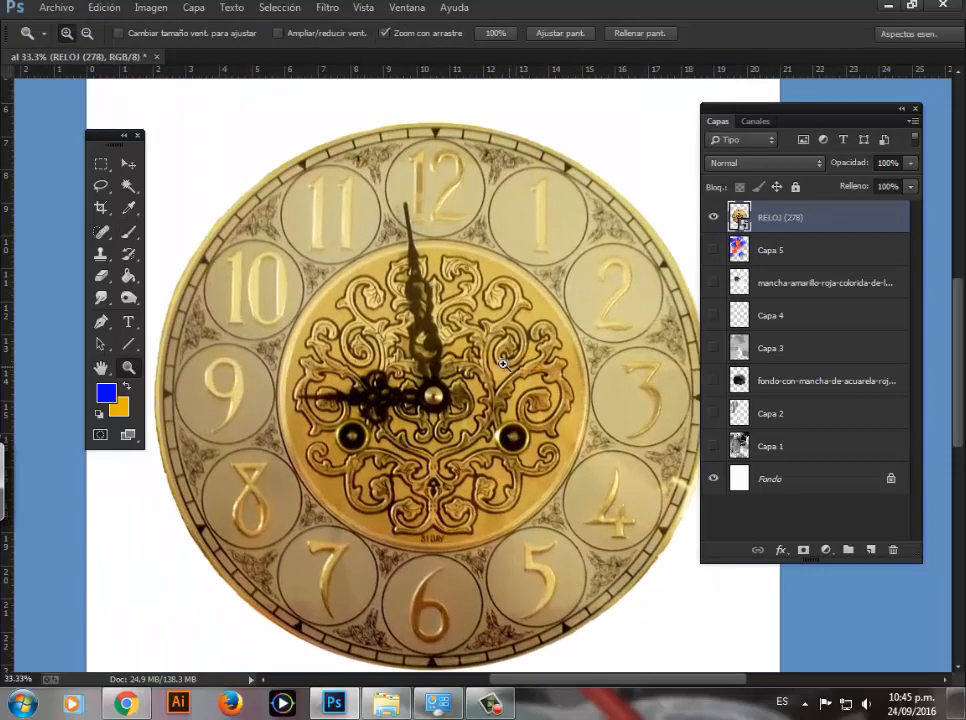
click(713, 479)
alt+click(390, 199)
alt+click(342, 265)
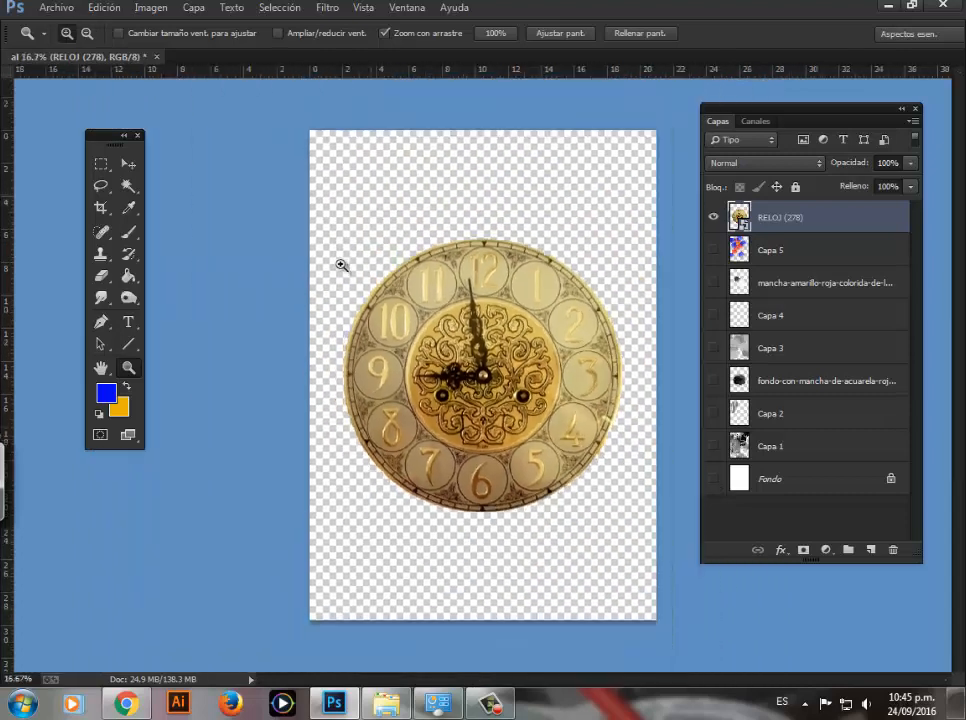
click(566, 362)
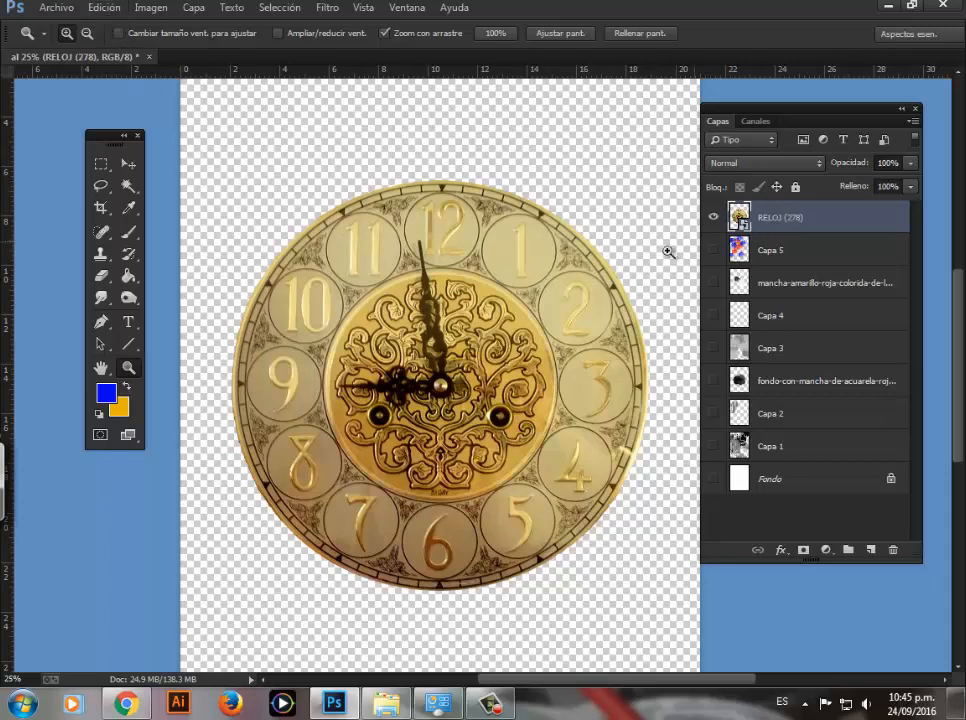
Step: Rasterize the RELOJ (278) smart object layer
key(b)
click(484, 335)
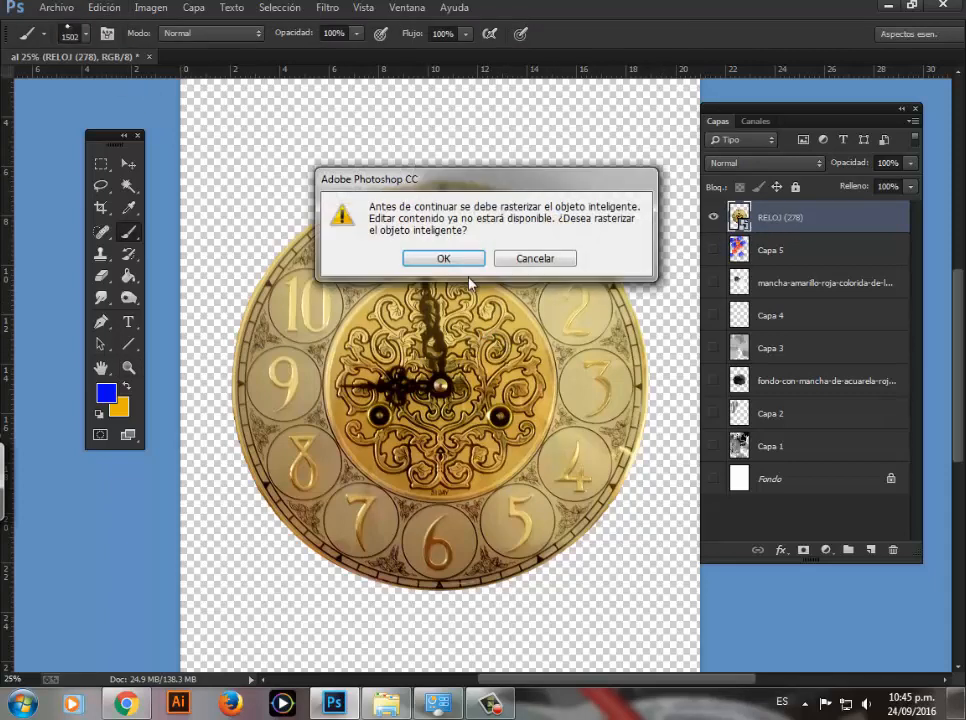
click(442, 257)
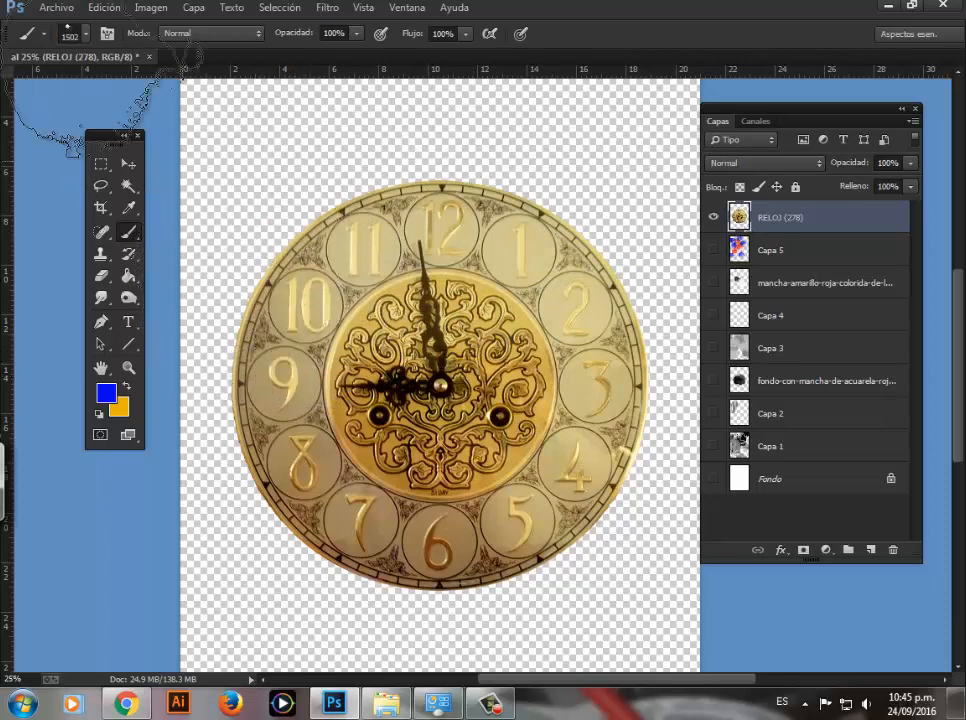
Step: Convert the document to grayscale mode without merging the layers
click(148, 7)
mouse_move(272, 28)
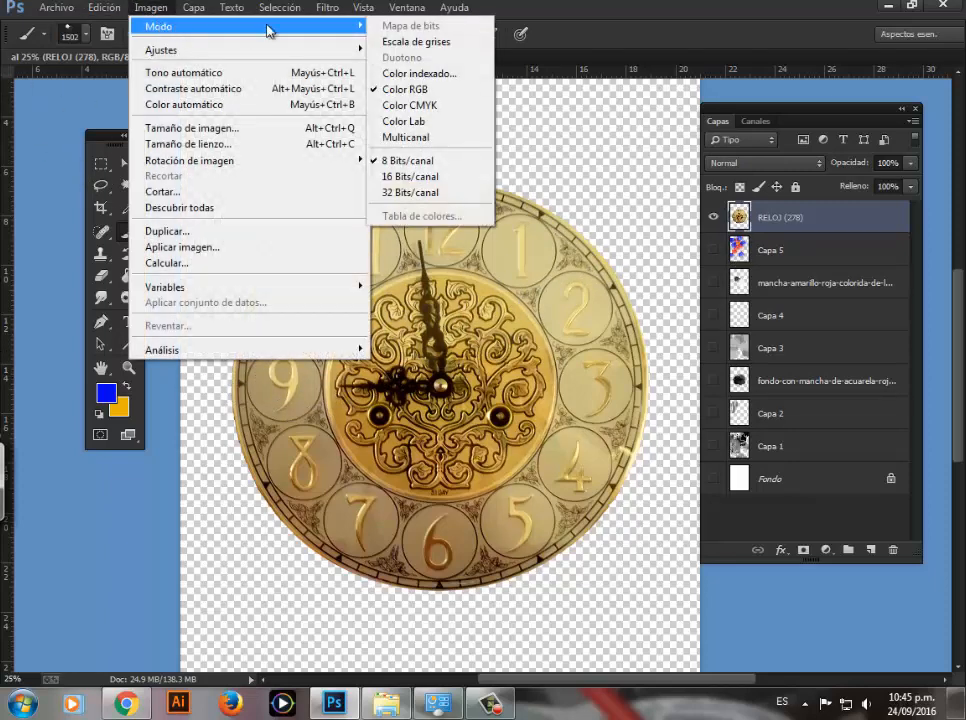
click(416, 42)
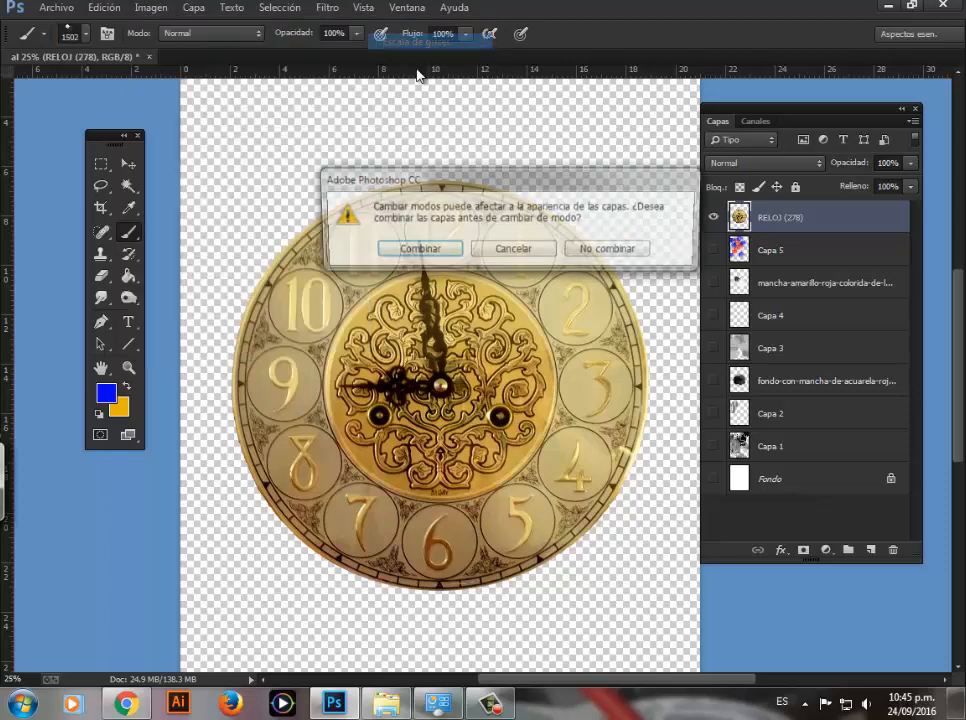
click(606, 252)
key(Return)
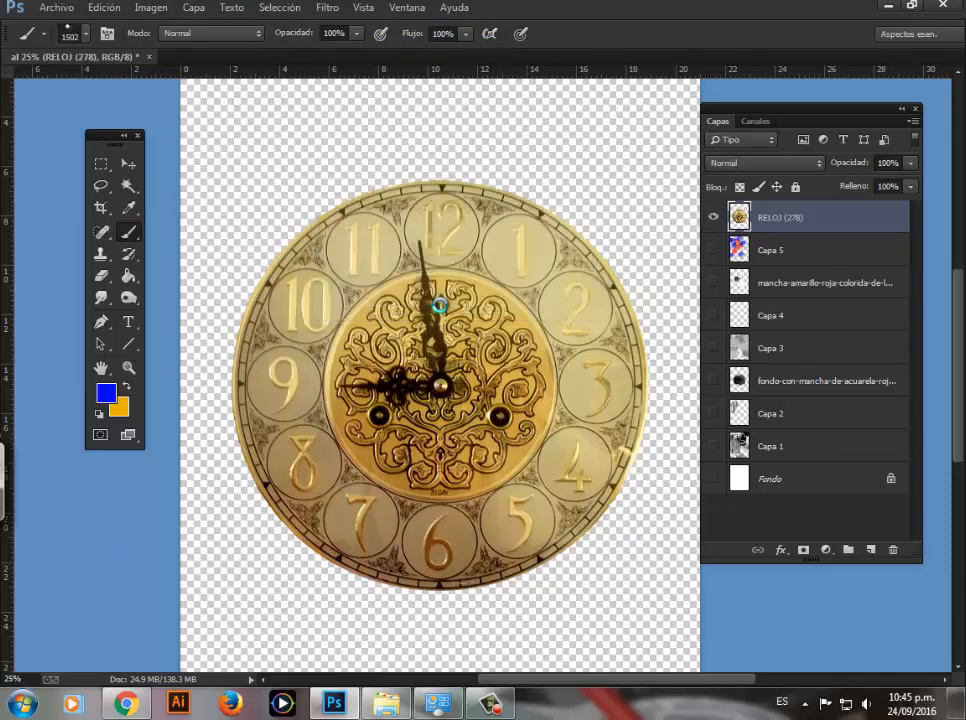
Step: Increase the clock's contrast with Levels, setting the input black point to 46 and the white point to 241
key(ctrl+l)
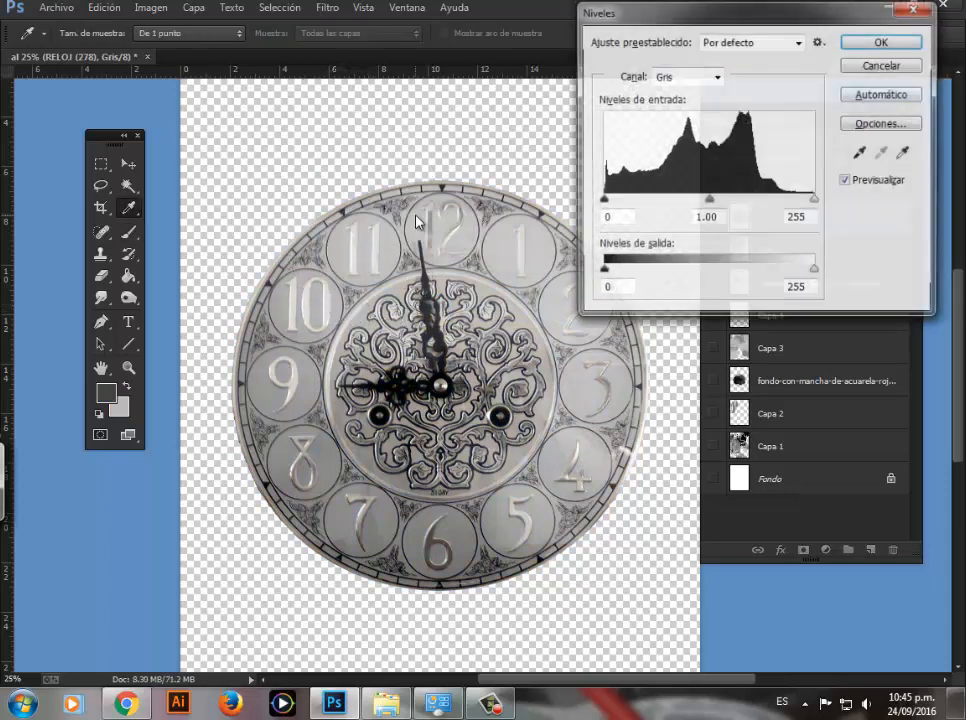
drag(606, 206, 643, 202)
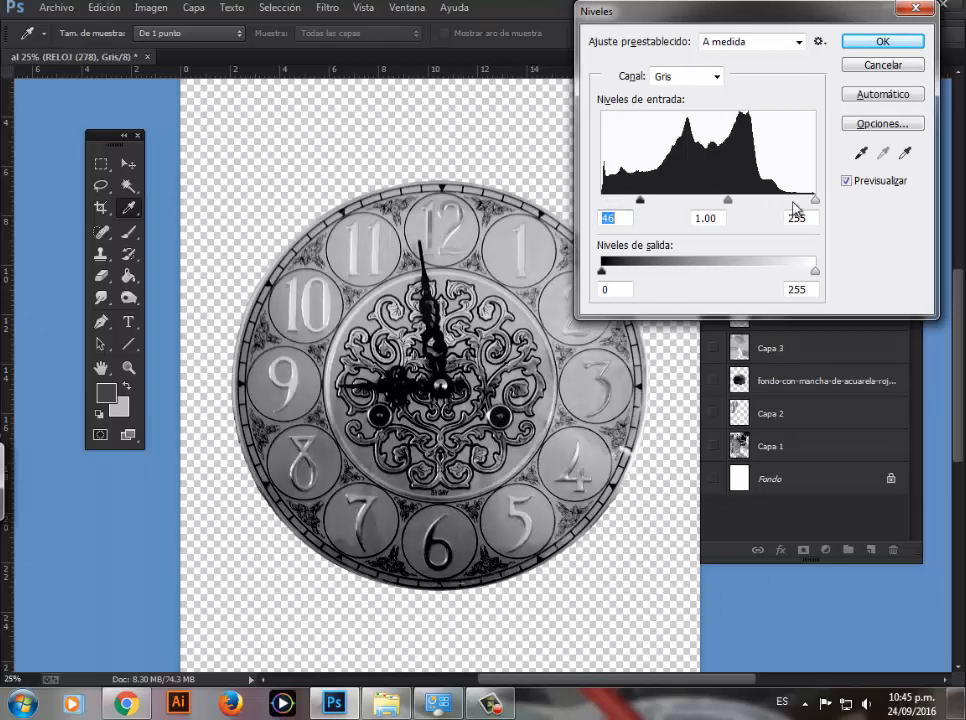
drag(815, 200, 813, 201)
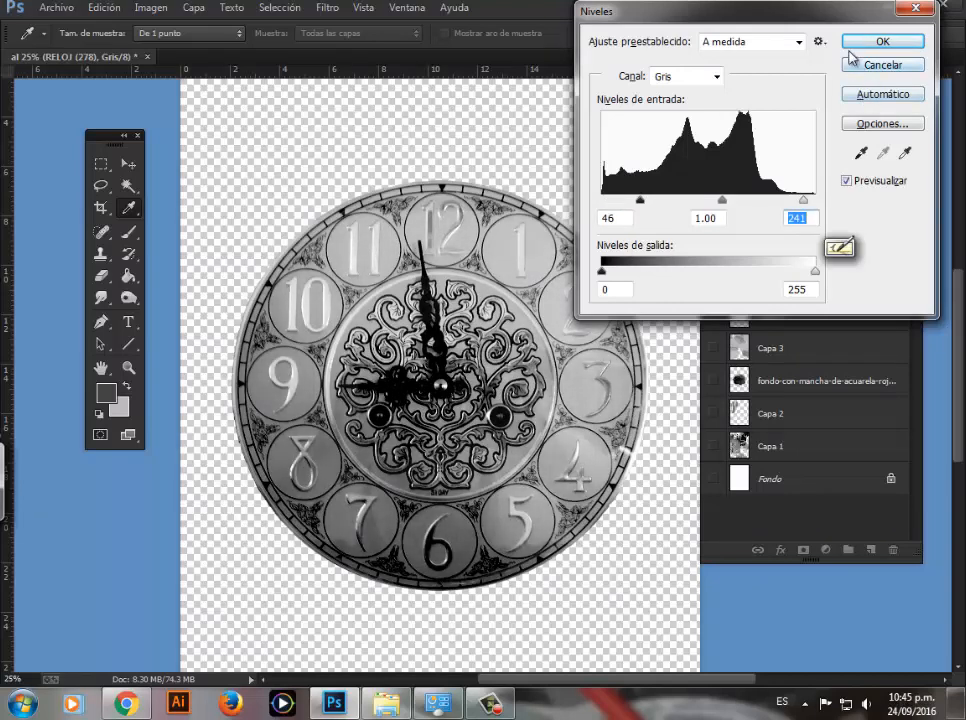
click(872, 44)
Step: Show the Fondo layer again and define the clock as a brush preset named BURGOS MANCHA 7
key(z)
alt+click(427, 218)
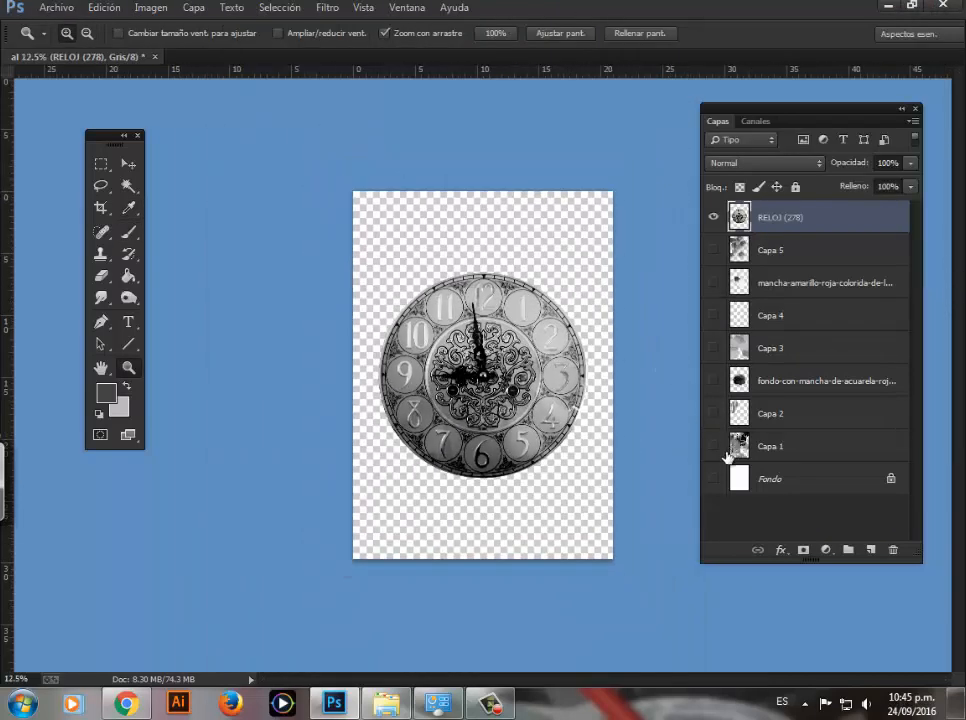
click(104, 8)
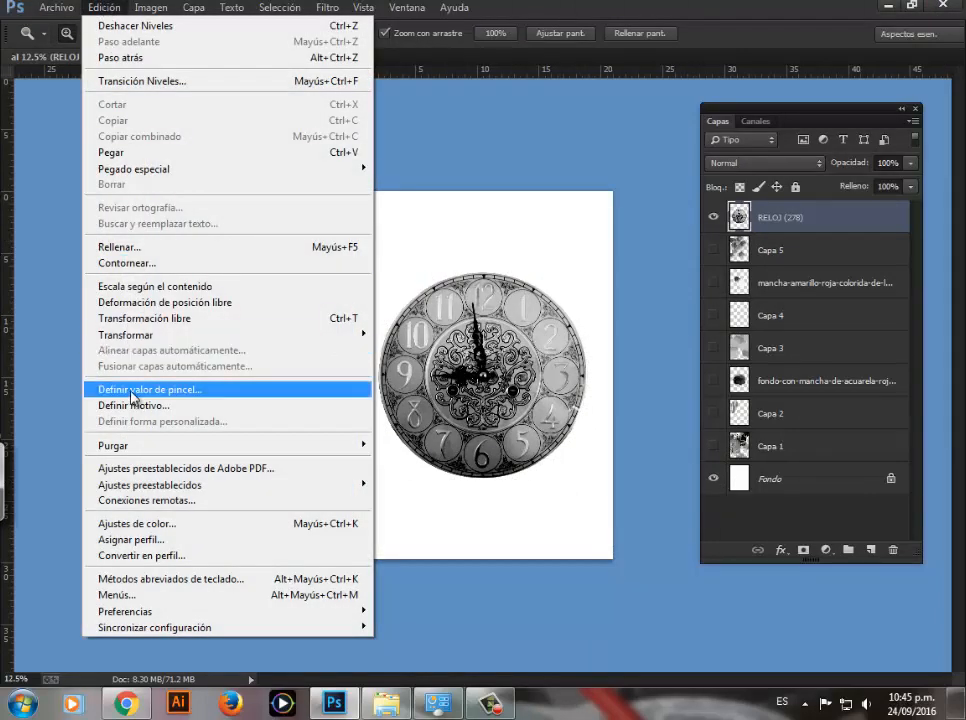
click(131, 393)
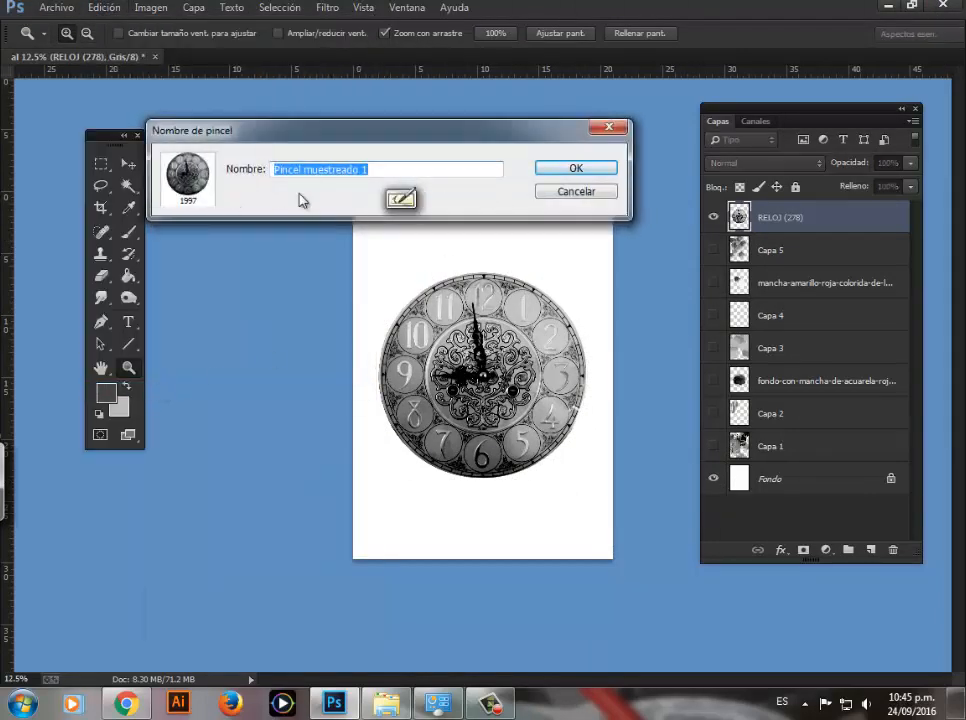
text(bu)
key(BackSpace)
key(BackSpace)
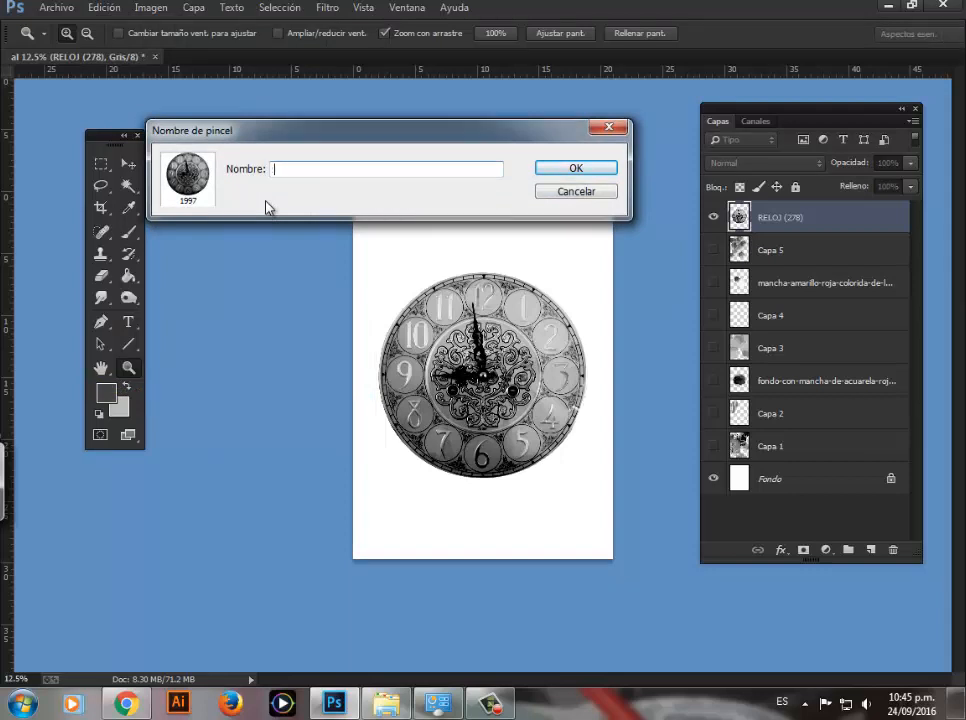
text(BURGOS MANCHA )
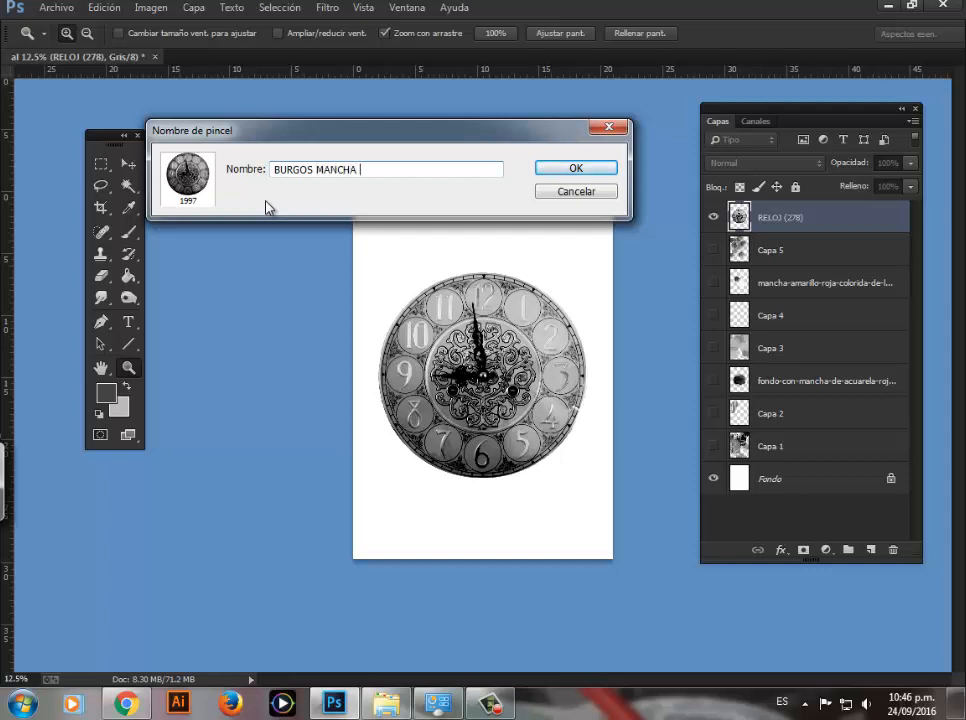
text(8)
text(7)
click(560, 169)
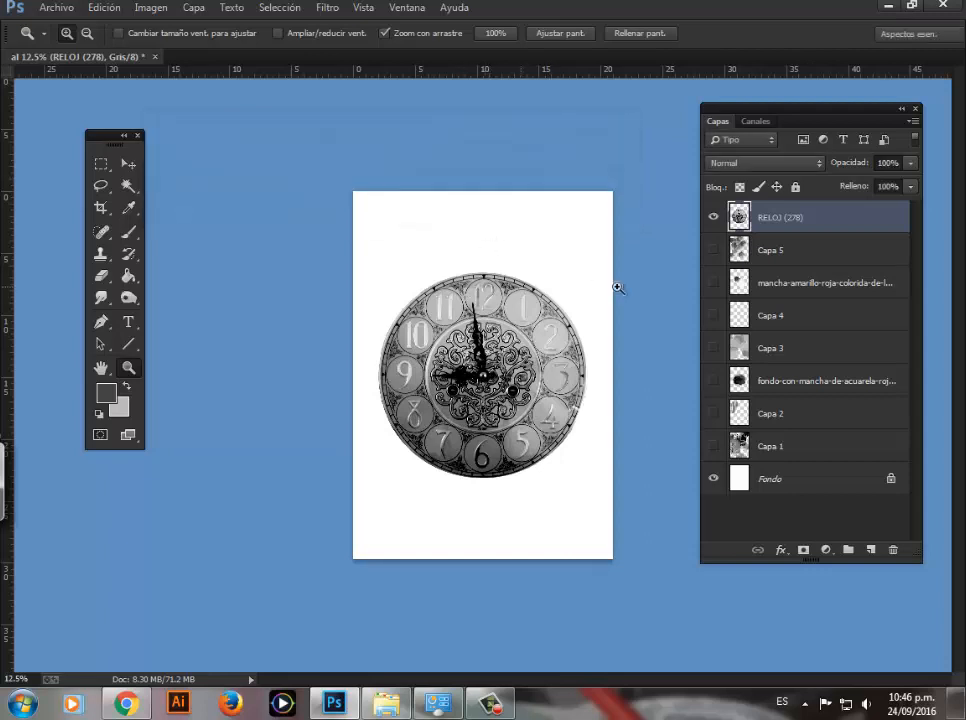
Step: Convert the document back to RGB color mode without merging the layers
click(151, 9)
mouse_move(220, 30)
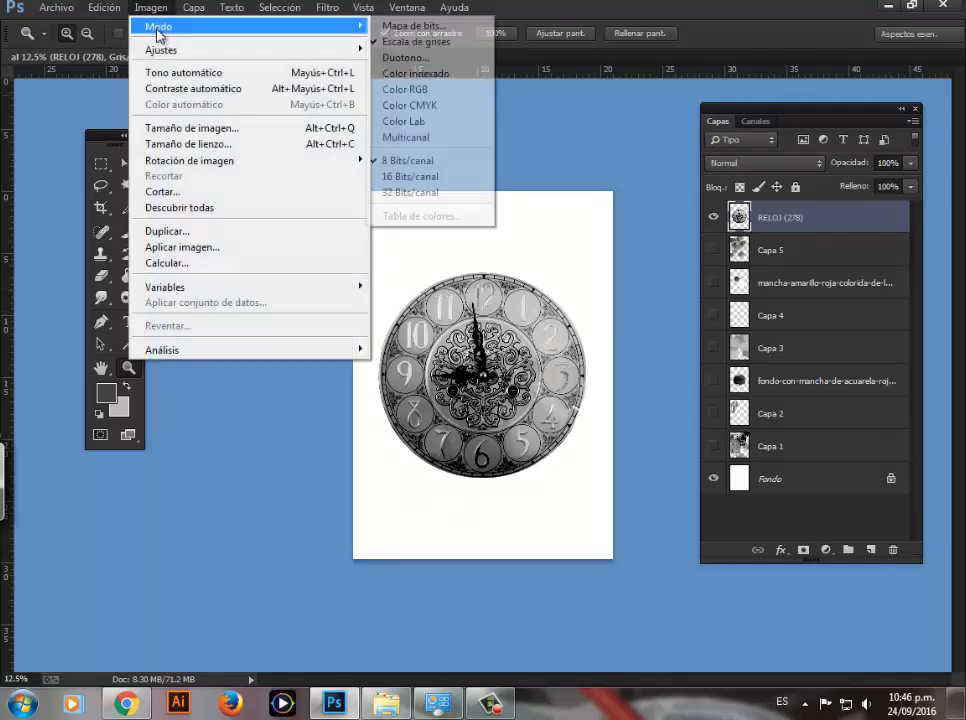
click(421, 102)
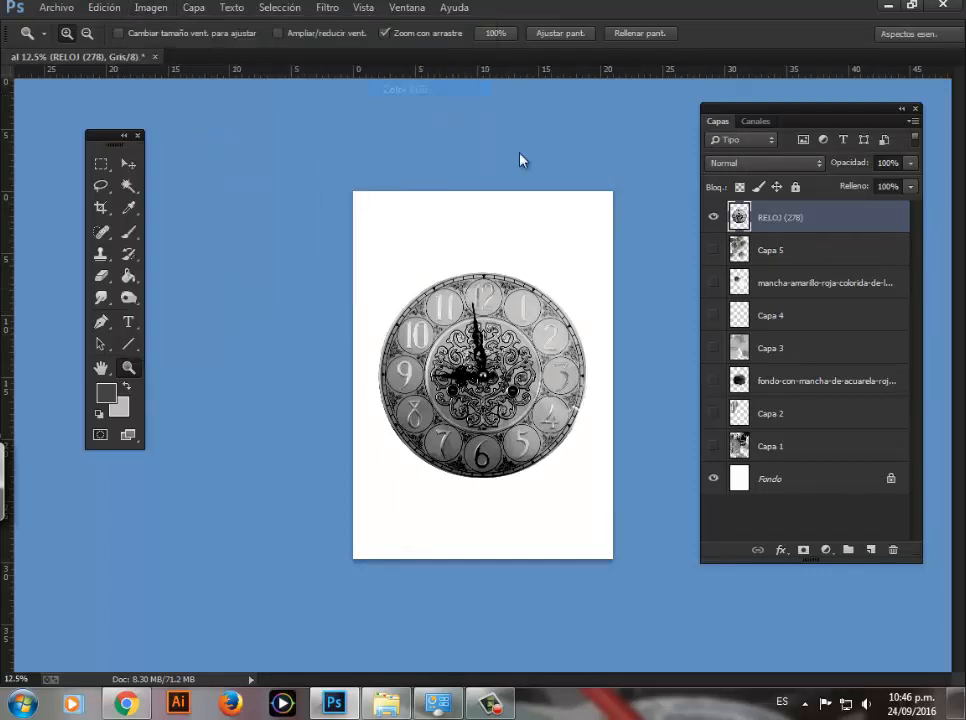
click(582, 256)
Step: Hide the clock layer and, on a new layer, stamp the BURGOS MANCHA 7 brush in blue at the page's upper left and overlapping in gold
click(870, 549)
click(715, 255)
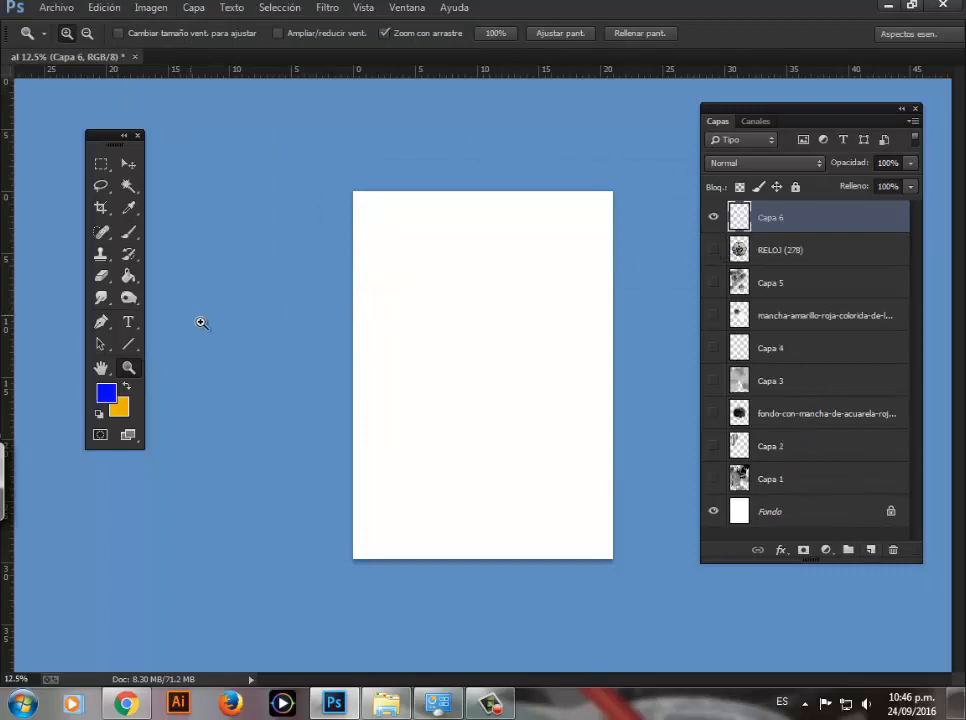
key(b)
right_click(548, 522)
click(530, 585)
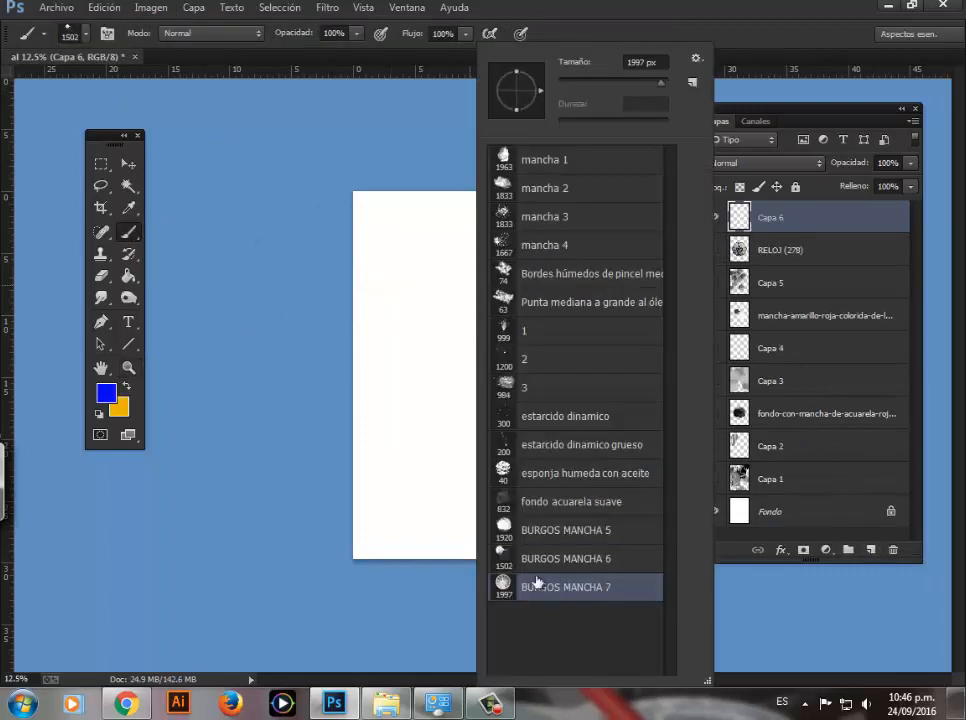
click(405, 259)
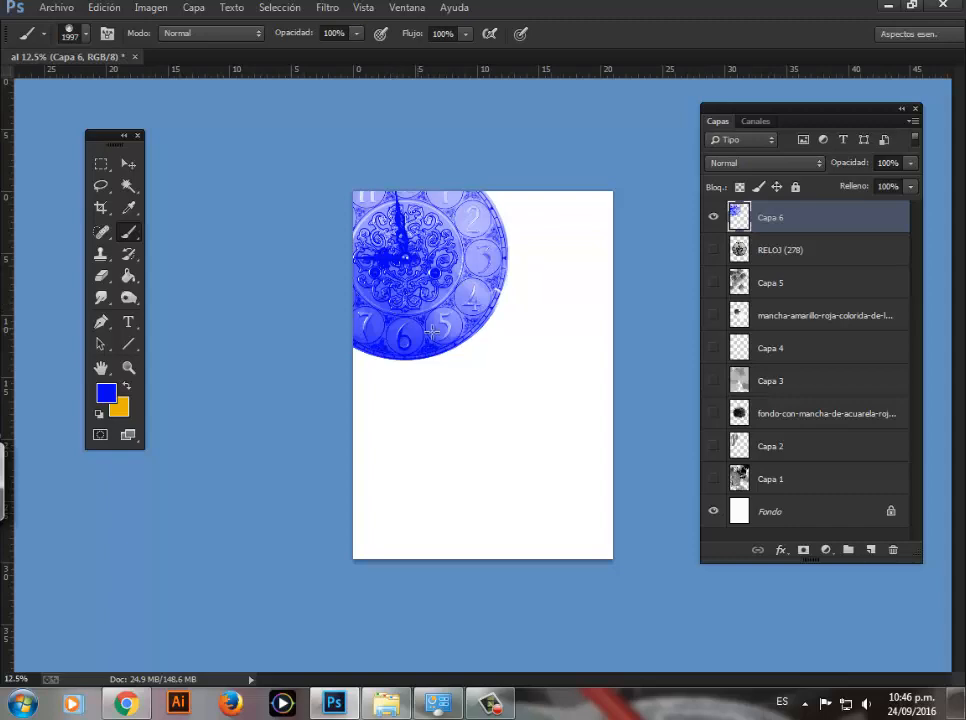
click(126, 386)
click(516, 334)
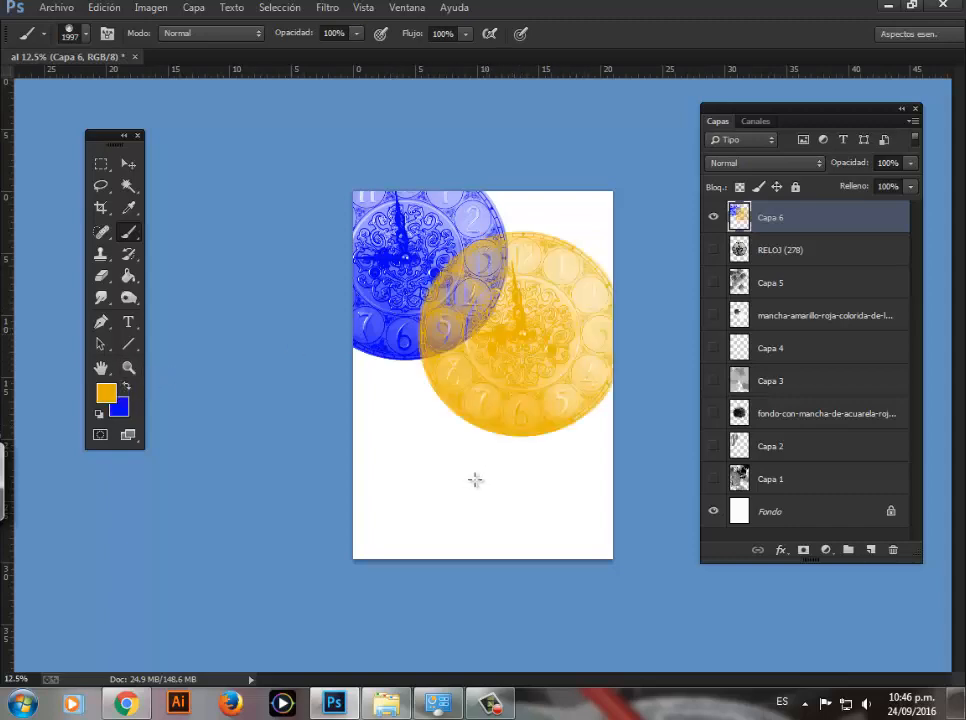
Step: Stamp the clock brush in red (fe0000) on both sides of the page's lower half and in black at its upper right
click(102, 396)
click(324, 282)
click(306, 283)
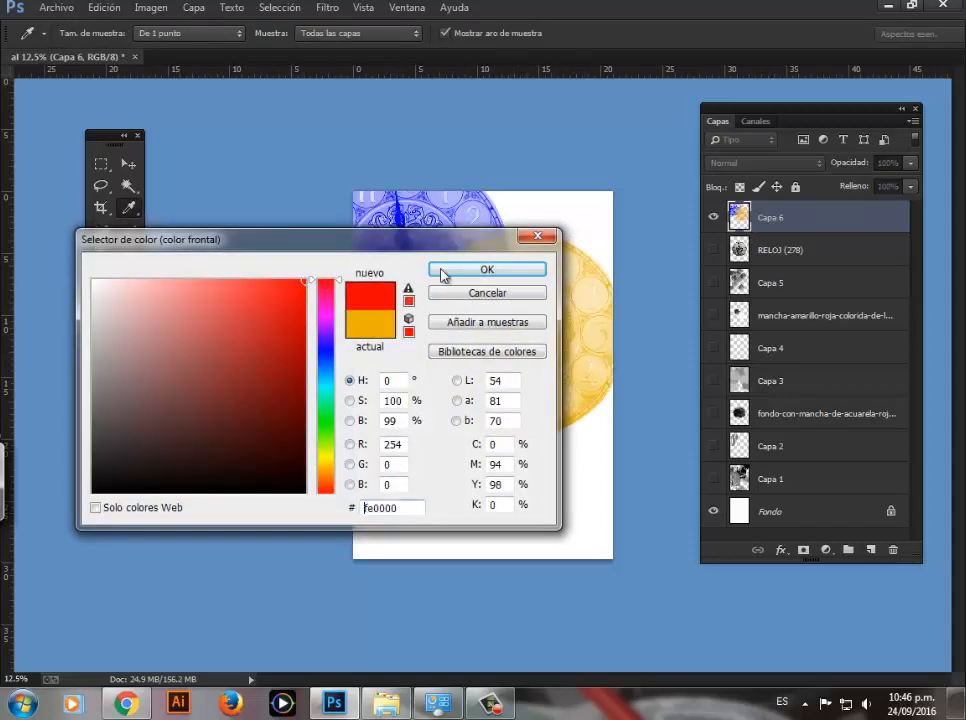
click(446, 271)
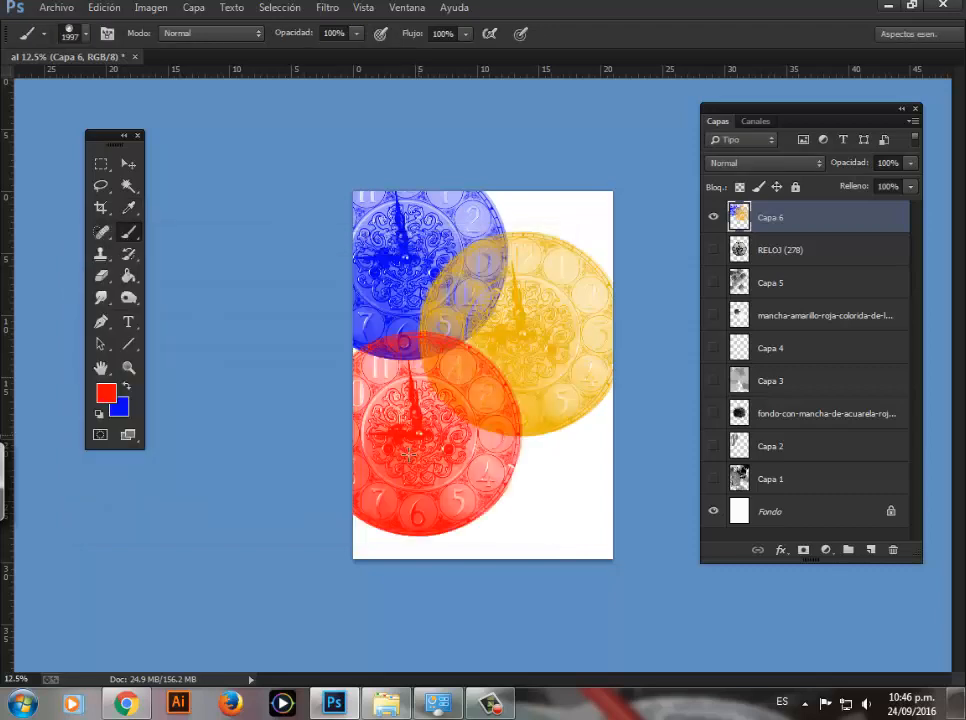
click(583, 468)
click(99, 413)
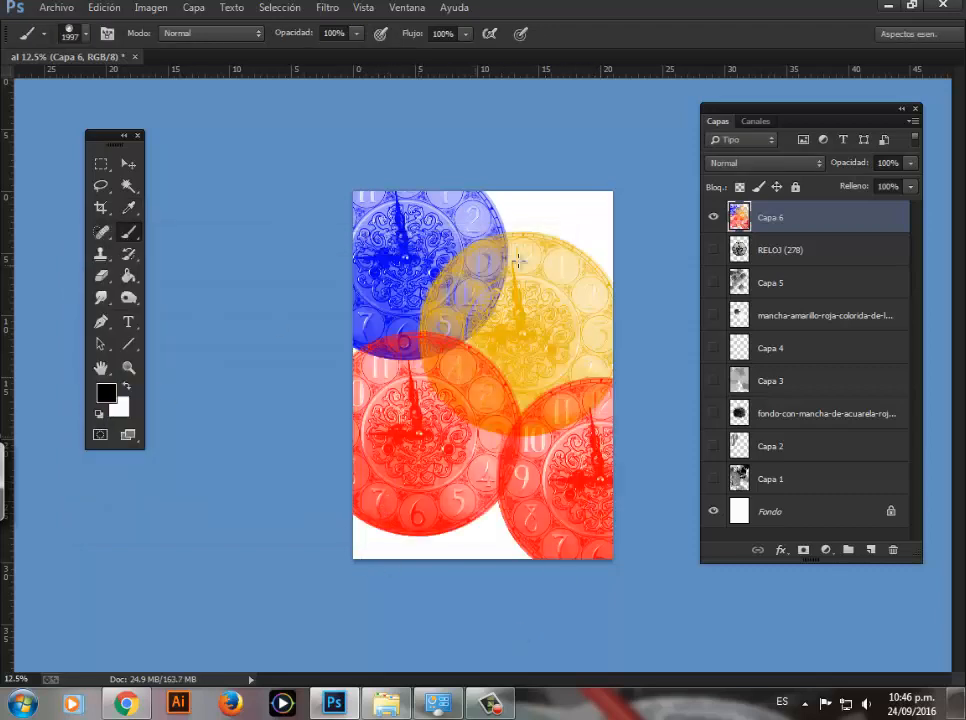
click(518, 261)
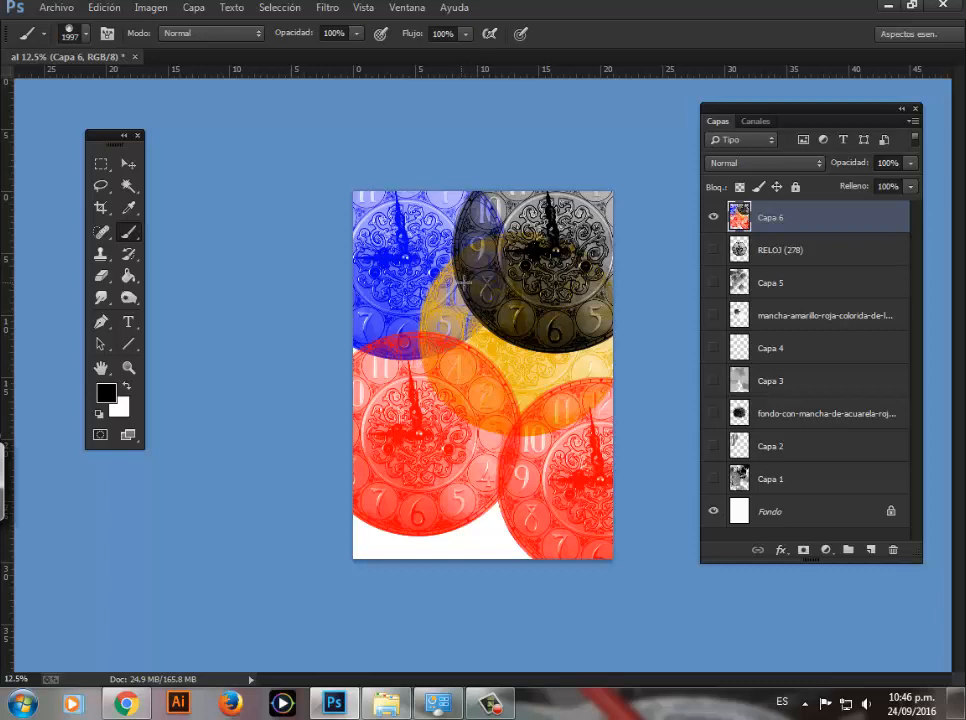
Step: Review the custom brush presets BURGOS MANCHA 5, 6 and 7, ending with BURGOS MANCHA 7 selected
right_click(465, 285)
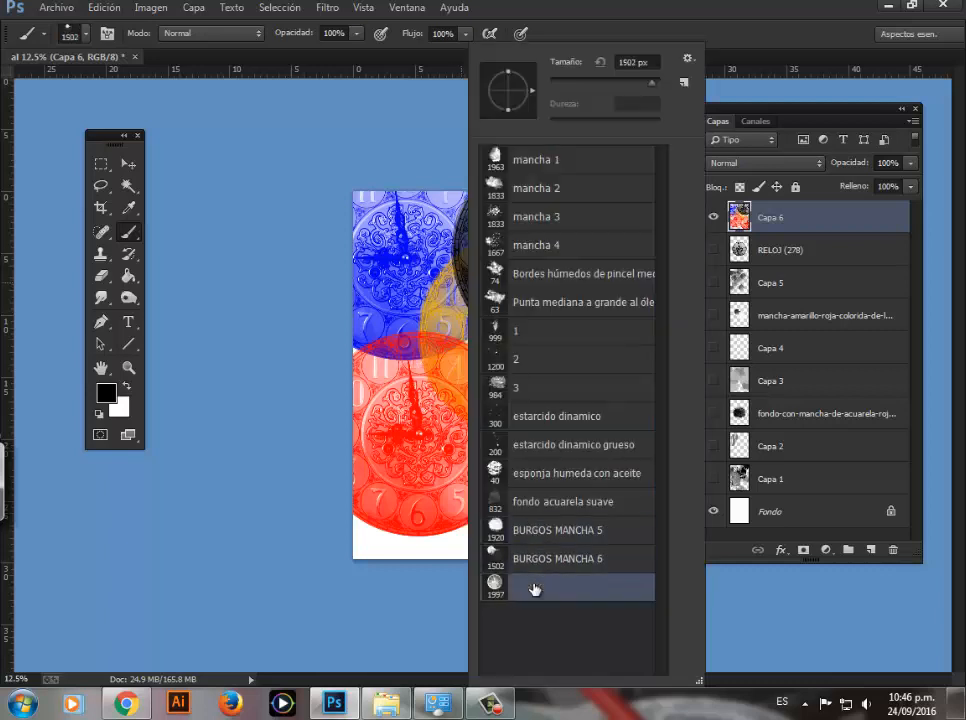
click(527, 532)
click(528, 558)
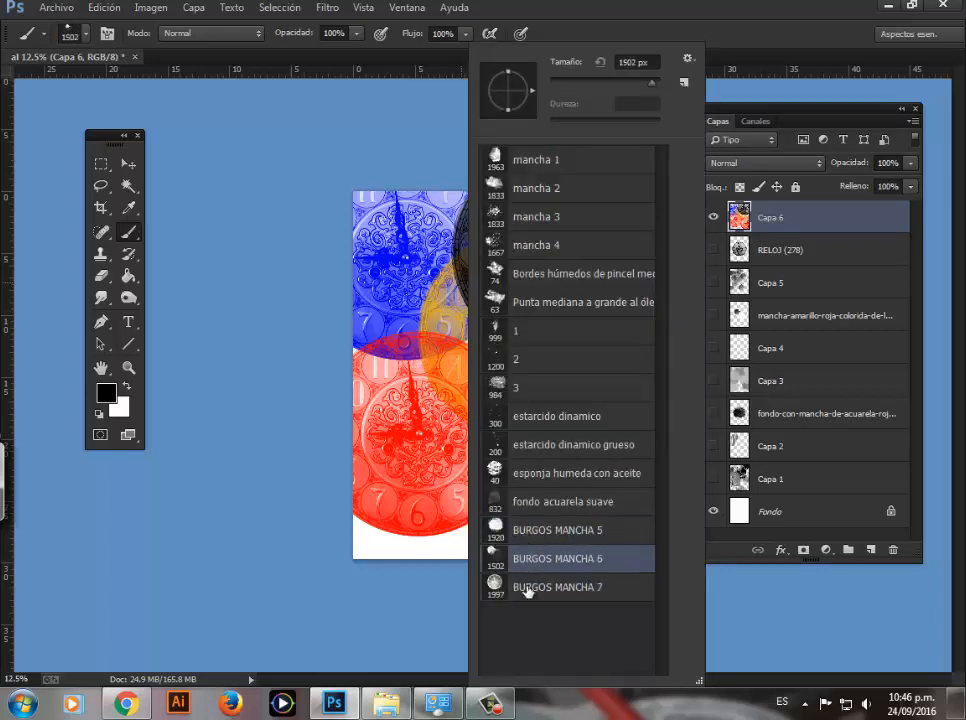
click(528, 587)
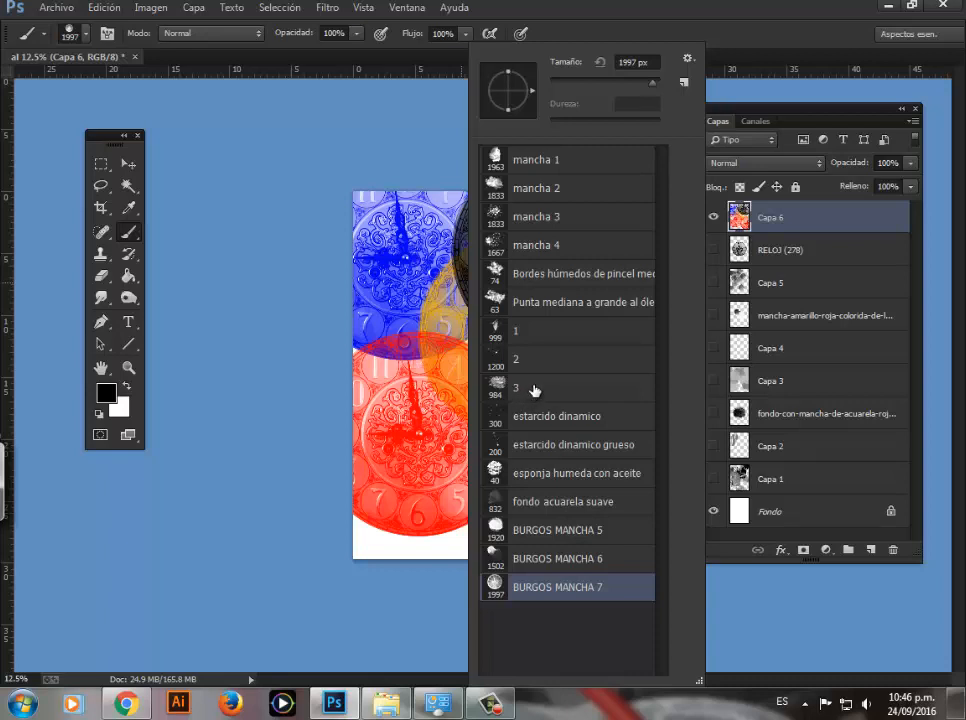
Step: Stamp the clock brush in black at the page's left edge, its centre and both lower corners
click(358, 309)
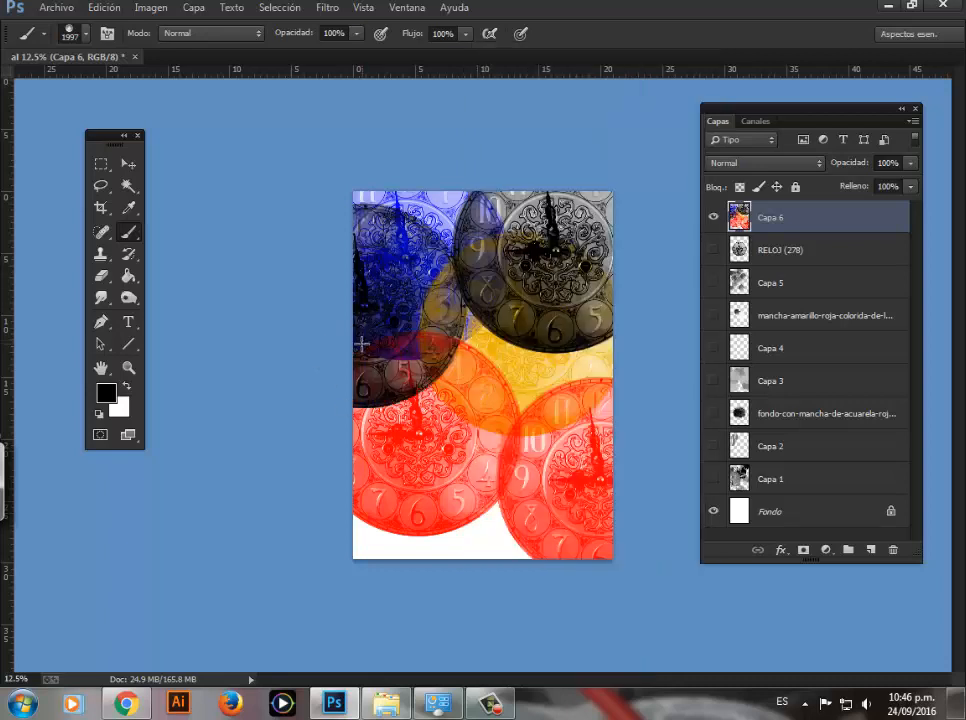
click(495, 437)
click(366, 548)
click(601, 549)
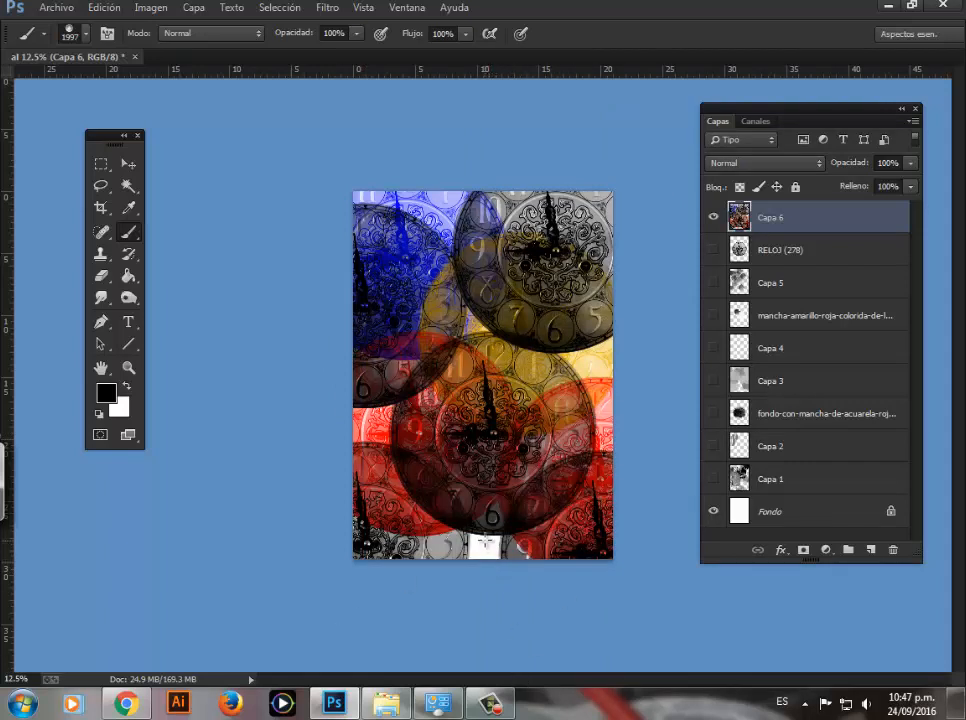
Step: Hide the clock stamps on Capa 6 and add a new empty layer above it
drag(98, 134, 121, 144)
click(713, 226)
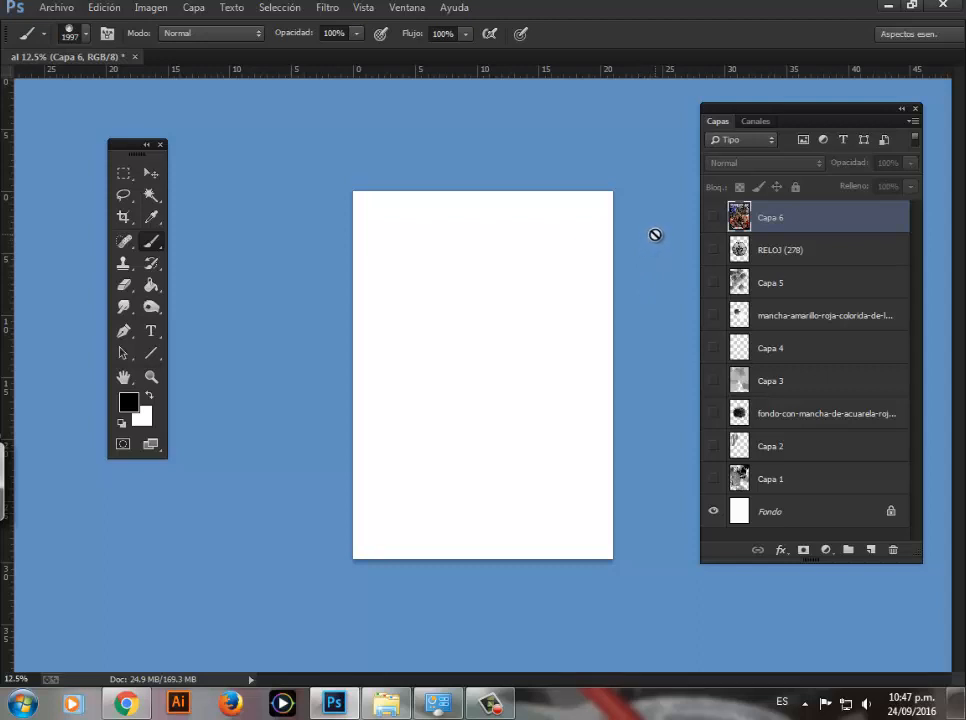
drag(721, 107, 697, 107)
drag(124, 137, 117, 142)
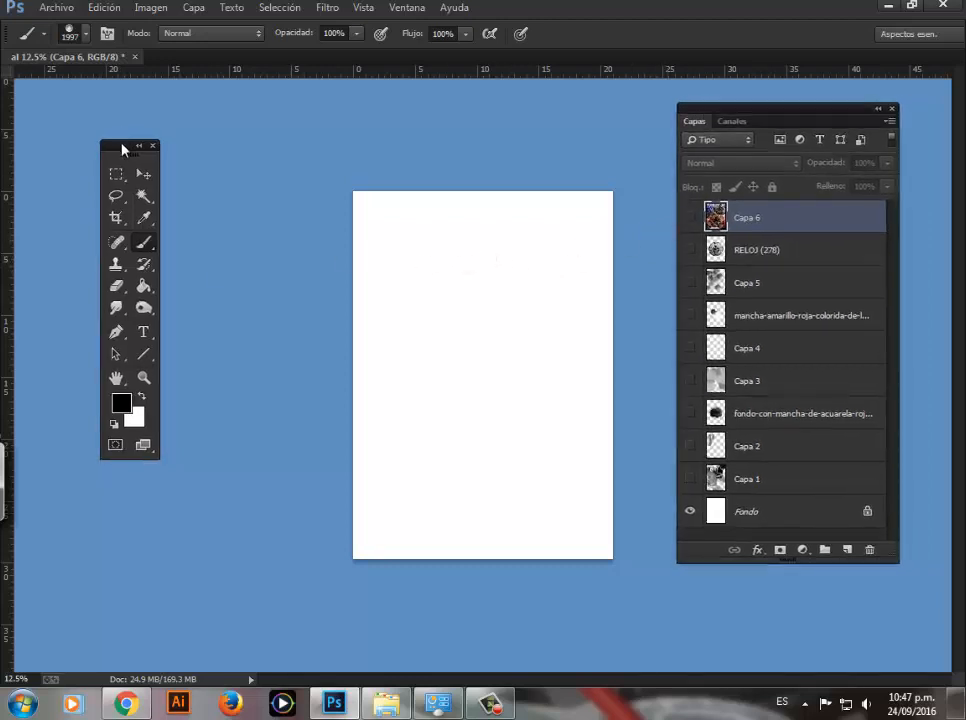
click(846, 552)
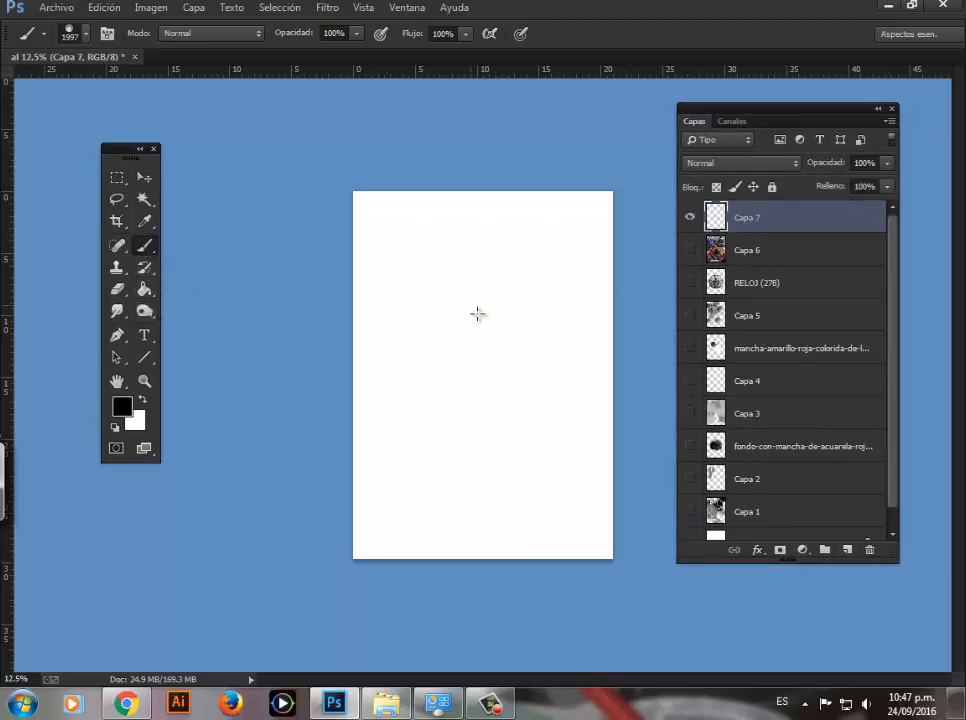
Step: Paint a solid black blot near the page's upper left with the mancha 3 brush enlarged to about 70 px
right_click(442, 300)
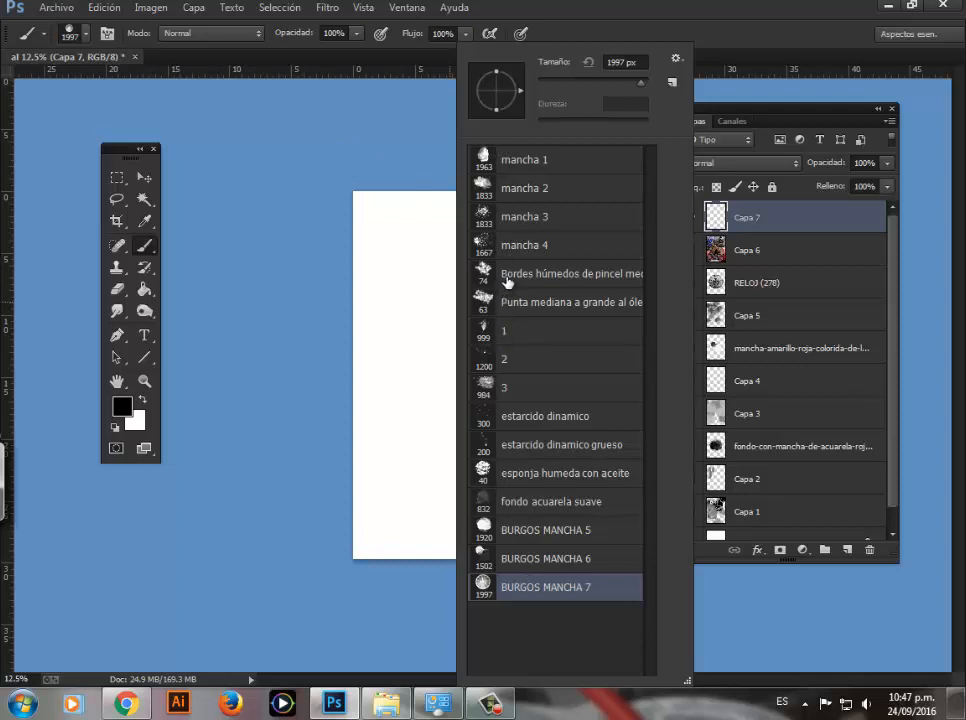
click(483, 298)
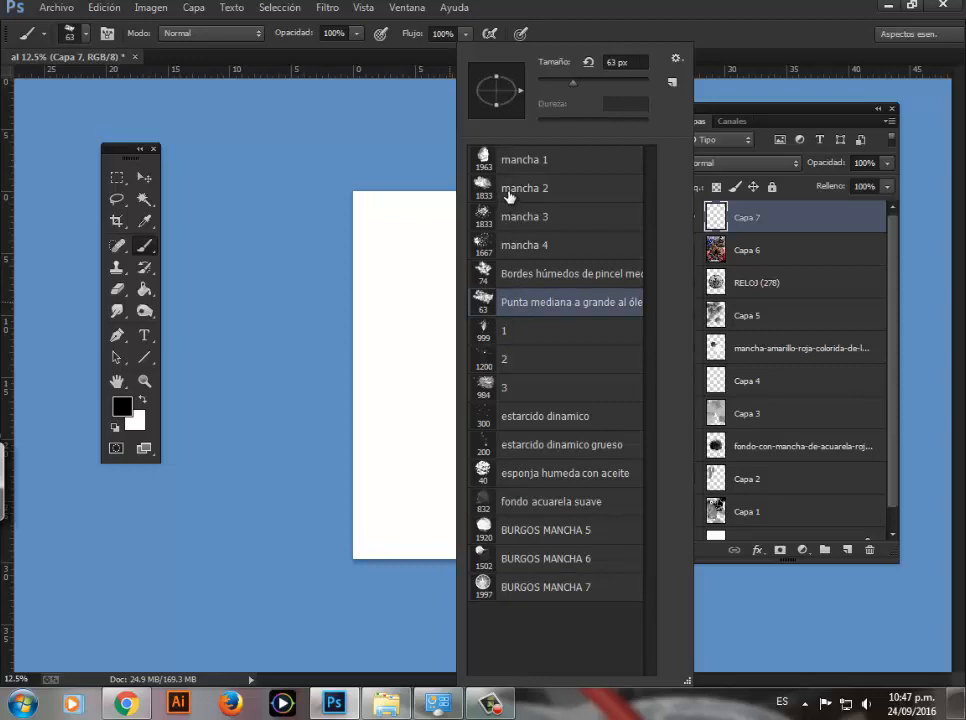
click(481, 216)
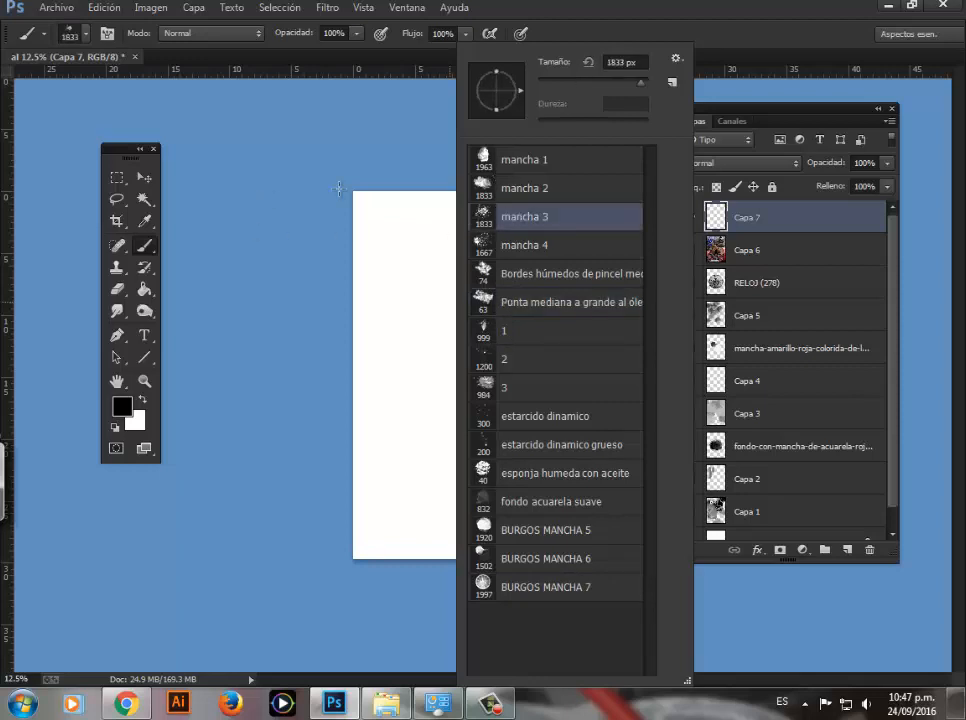
click(557, 80)
click(353, 157)
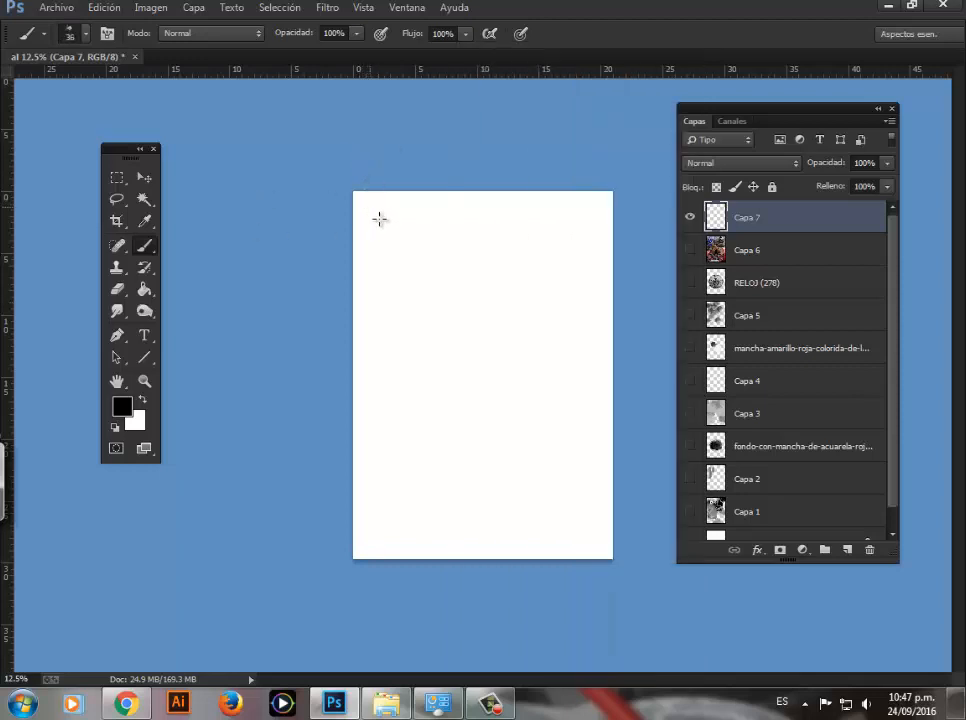
key(z)
mouse_move(442, 313)
mouse_down()
mouse_move(466, 427)
mouse_move(455, 426)
mouse_up()
key(b)
key(bracketright)
key(bracketright)
key(bracketright)
key(bracketright)
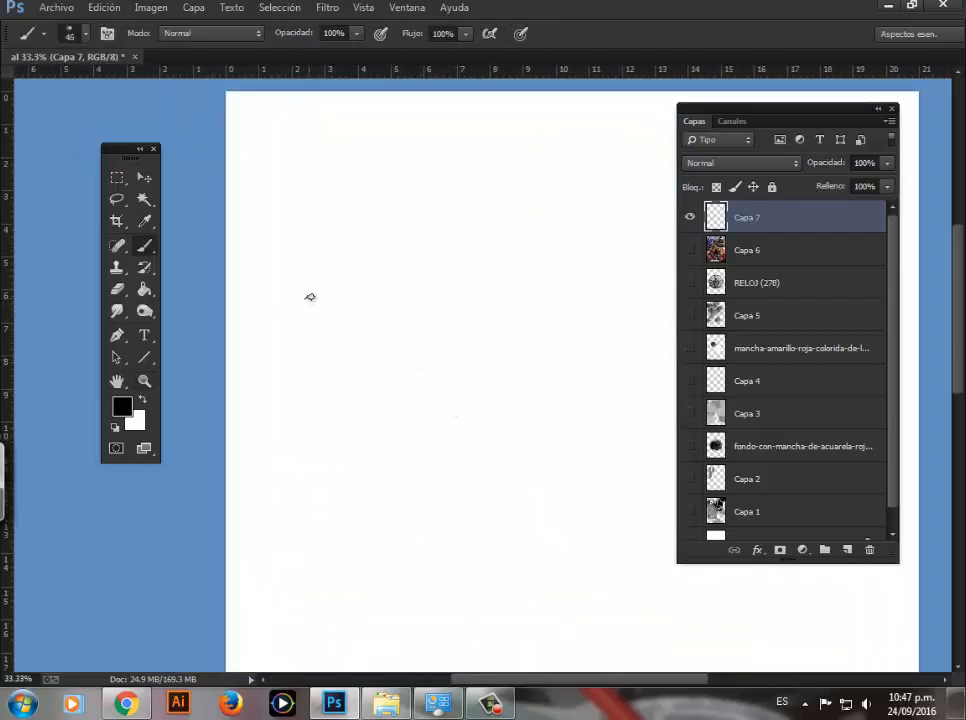
mouse_move(345, 258)
mouse_down()
mouse_move(323, 289)
mouse_move(358, 298)
mouse_move(360, 247)
mouse_move(321, 303)
mouse_move(360, 325)
mouse_move(310, 302)
mouse_move(313, 340)
mouse_move(324, 266)
mouse_move(300, 280)
mouse_move(306, 292)
mouse_move(311, 253)
mouse_move(346, 244)
mouse_move(355, 320)
mouse_move(303, 330)
mouse_move(352, 299)
mouse_move(381, 303)
mouse_move(370, 258)
mouse_move(302, 245)
mouse_move(312, 296)
mouse_move(333, 247)
mouse_move(316, 300)
mouse_move(350, 330)
mouse_up()
Step: Roughen the blot's upper-left and lower-right edges with the BURGOS MANCHA 5 brush at about 300 px
right_click(368, 283)
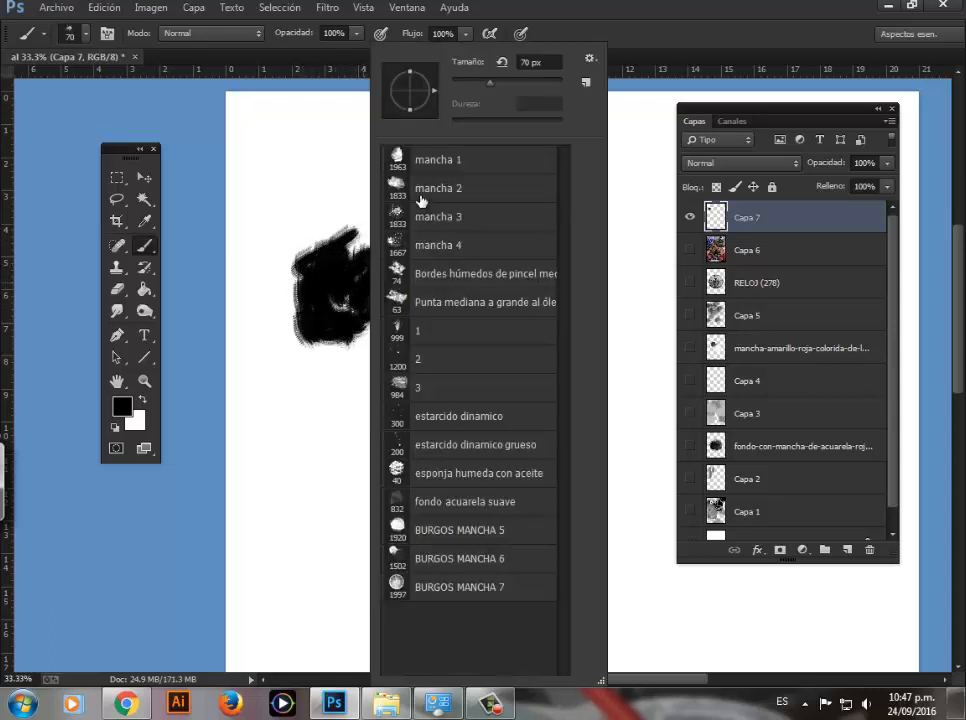
click(427, 158)
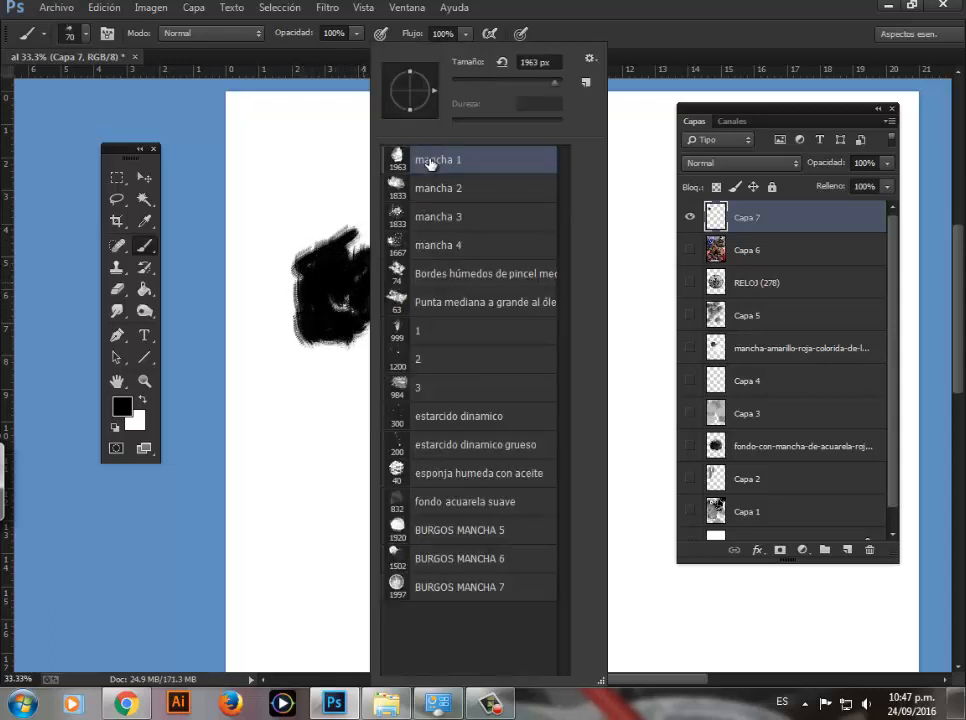
click(420, 532)
click(504, 82)
click(341, 277)
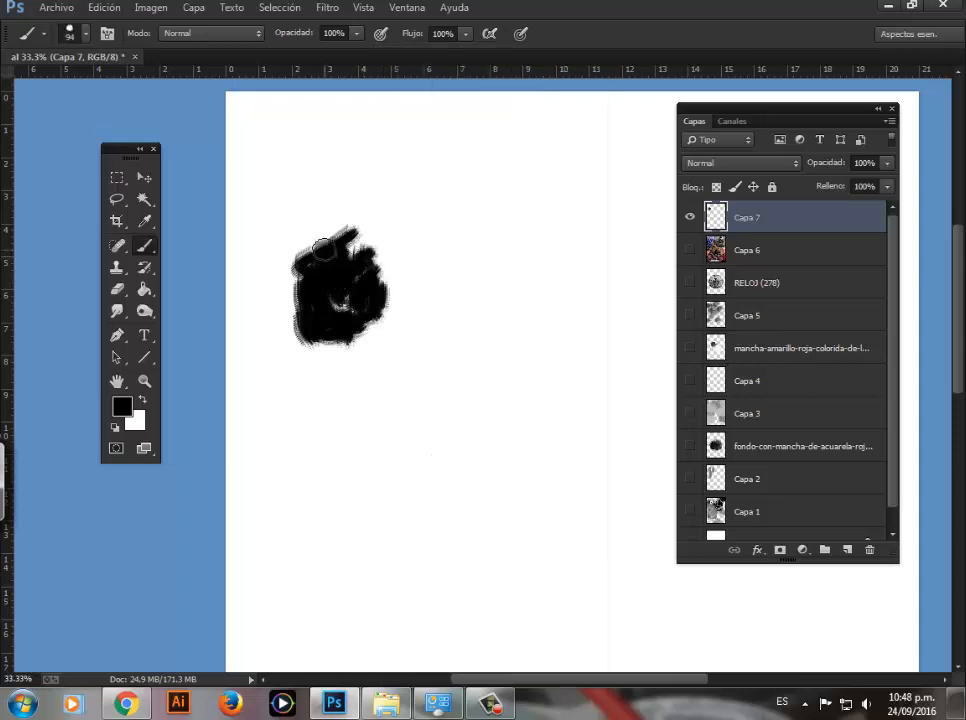
key(])
key(])
key(])
key(])
key(])
key(])
key(])
click(308, 277)
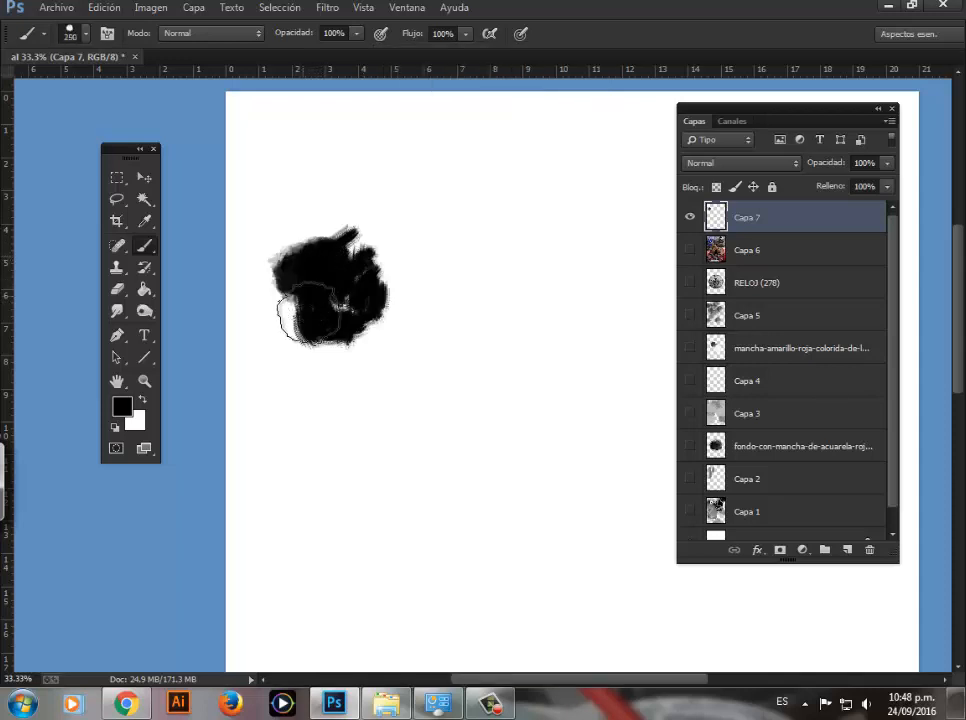
click(362, 309)
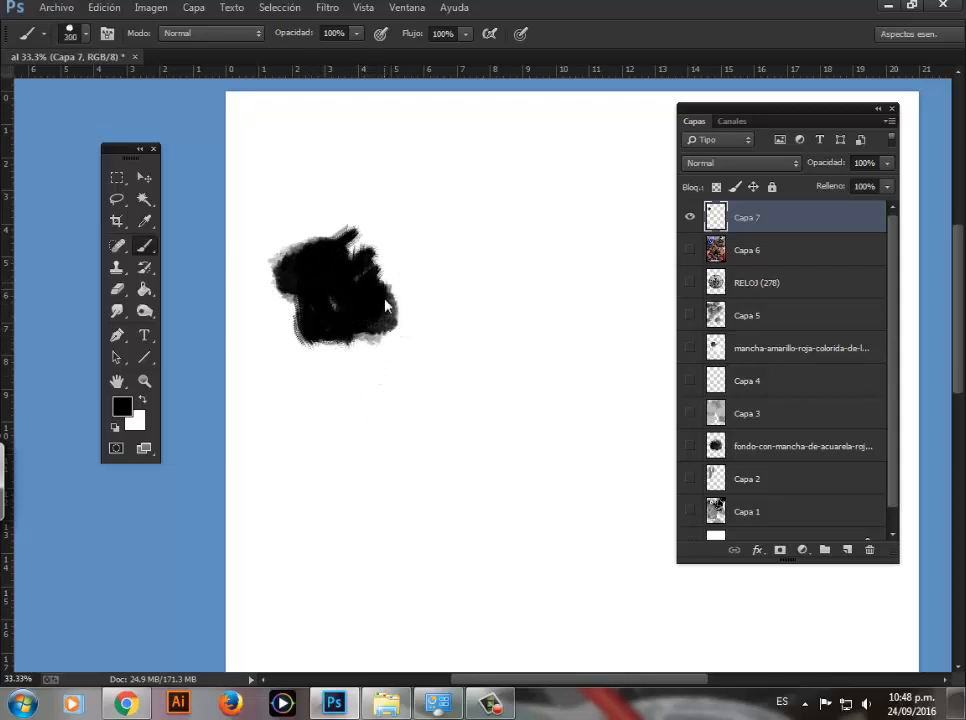
Step: Extend the blot's edges on all sides with soft grey and black marks using BURGOS MANCHA 6 at 250 px
right_click(390, 335)
click(478, 558)
text(200)
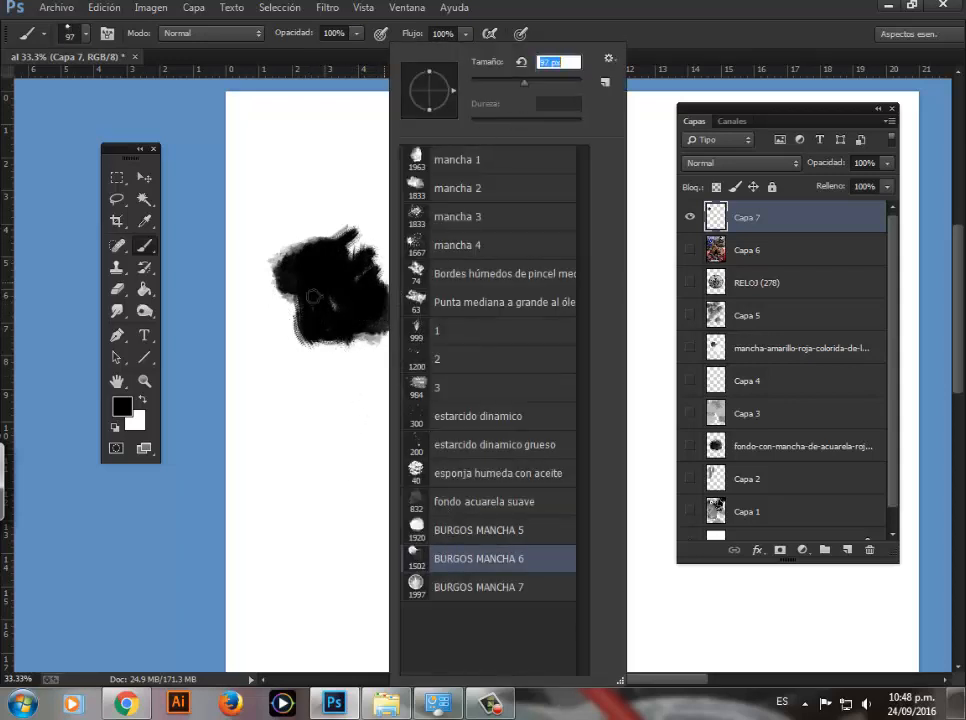
key(Return)
key(])
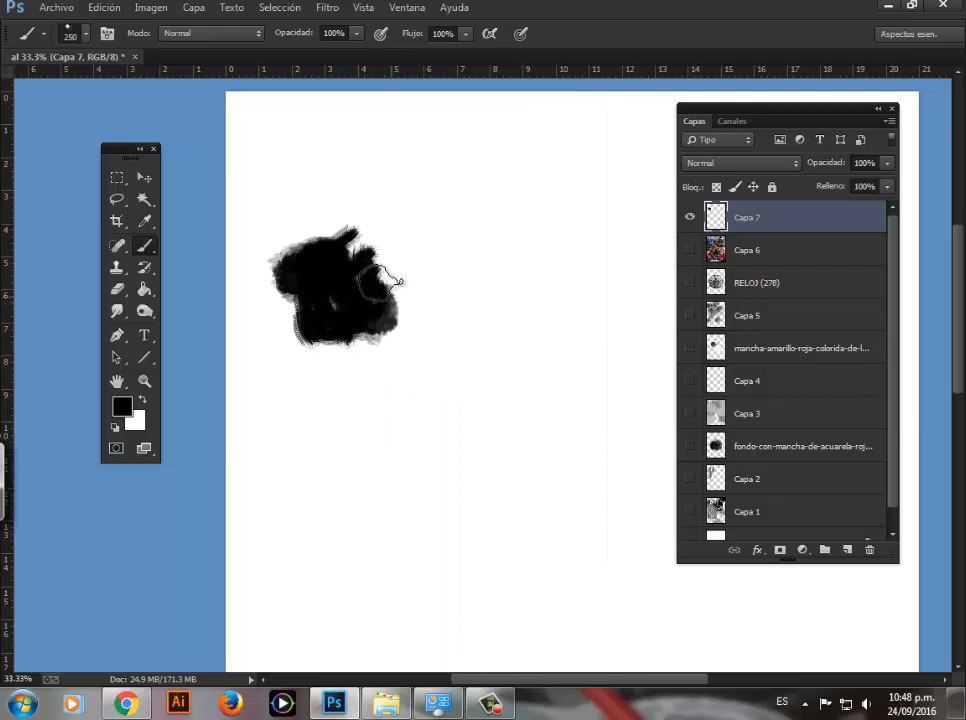
mouse_move(380, 278)
mouse_down()
mouse_move(389, 269)
mouse_move(398, 288)
mouse_up()
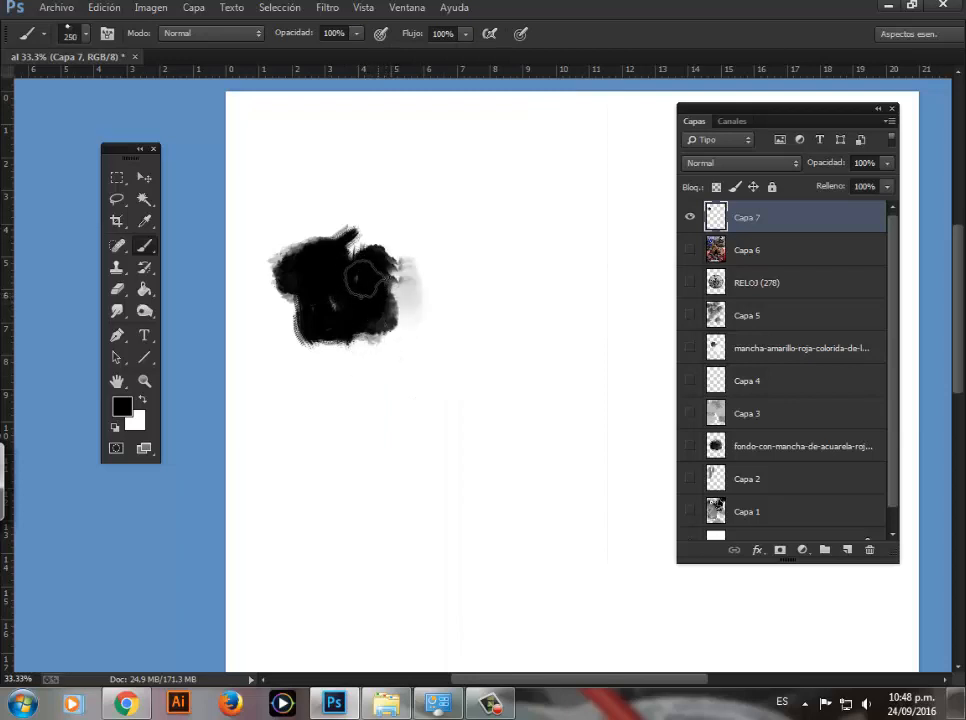
key(ctrl+z)
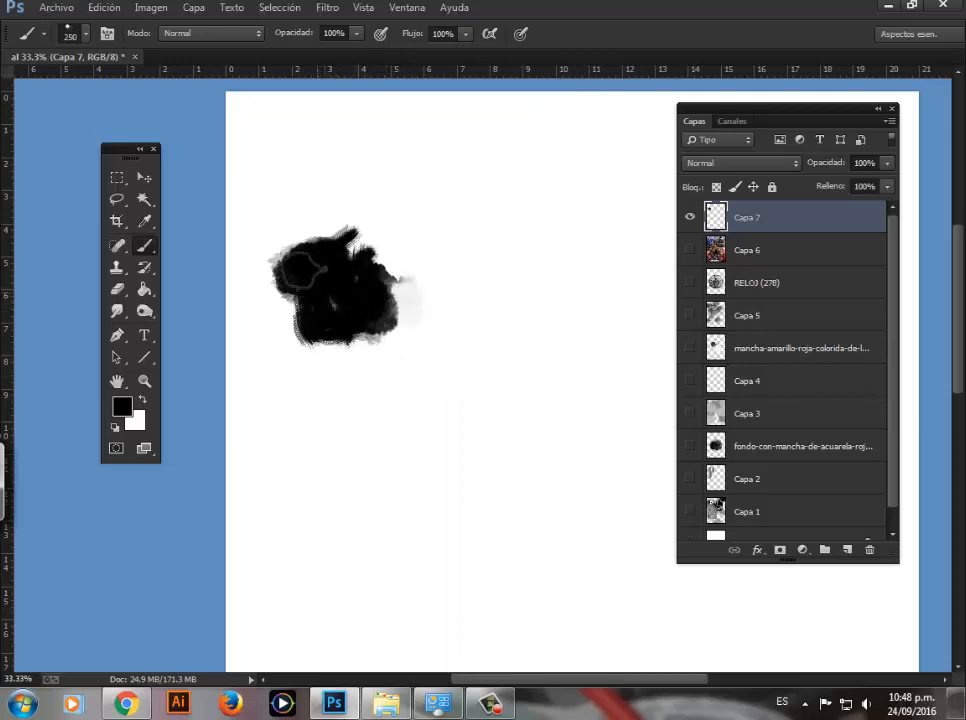
drag(352, 292, 318, 258)
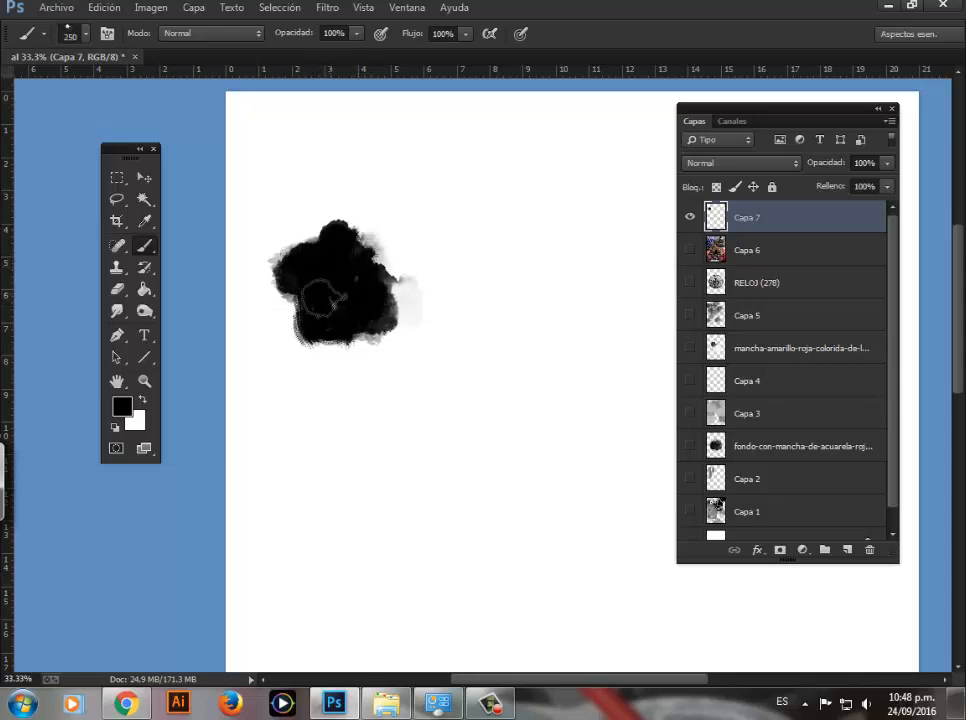
mouse_move(320, 308)
mouse_down()
mouse_move(308, 325)
mouse_move(329, 350)
mouse_up()
Step: Load the blot on Capa 7 as a selection and paint over its interior with the 250 px BURGOS MANCHA 6 brush
key(z)
alt+click(376, 359)
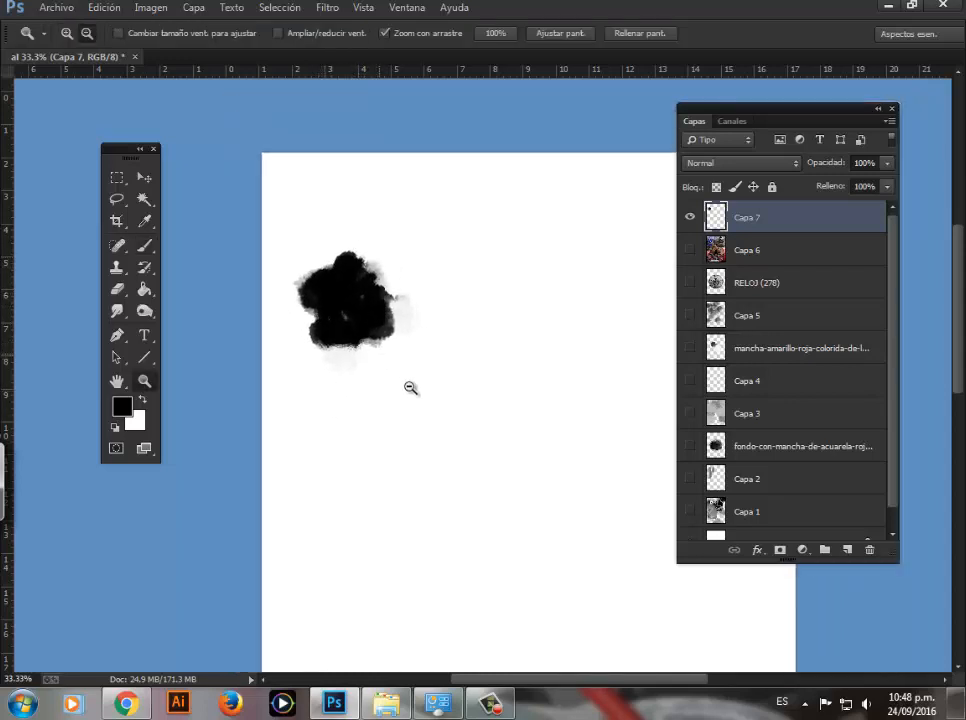
click(397, 330)
right_click(397, 332)
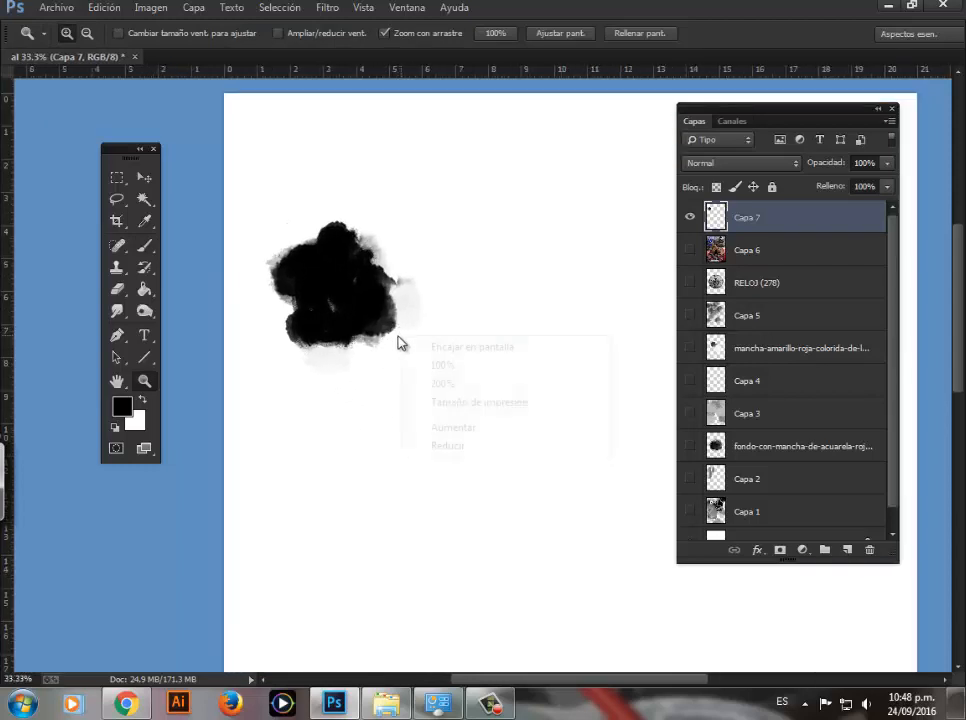
click(367, 306)
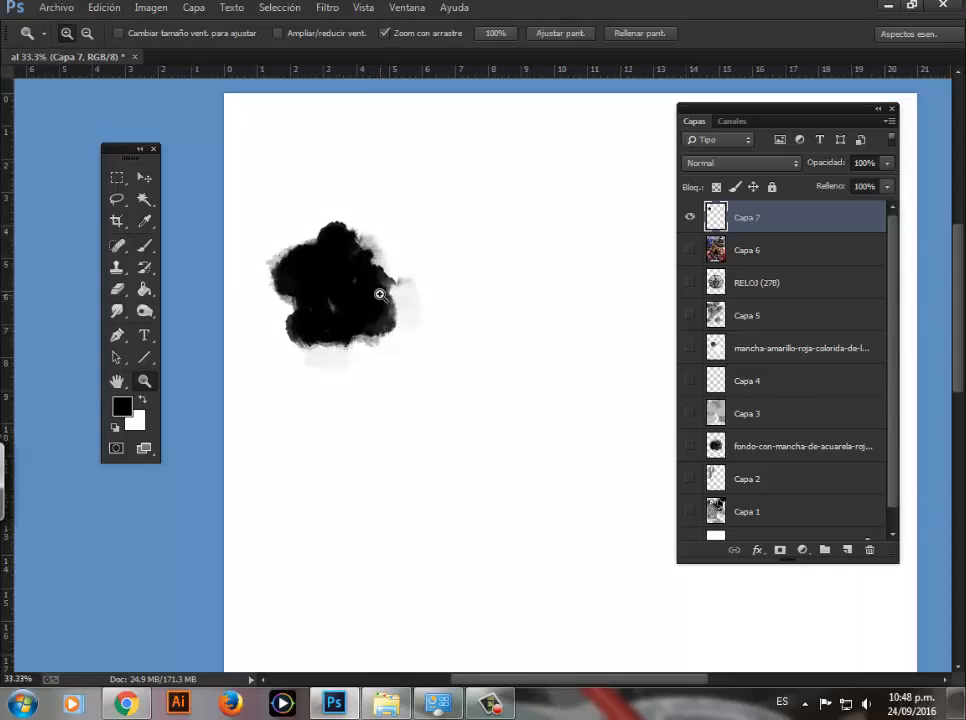
alt+click(376, 298)
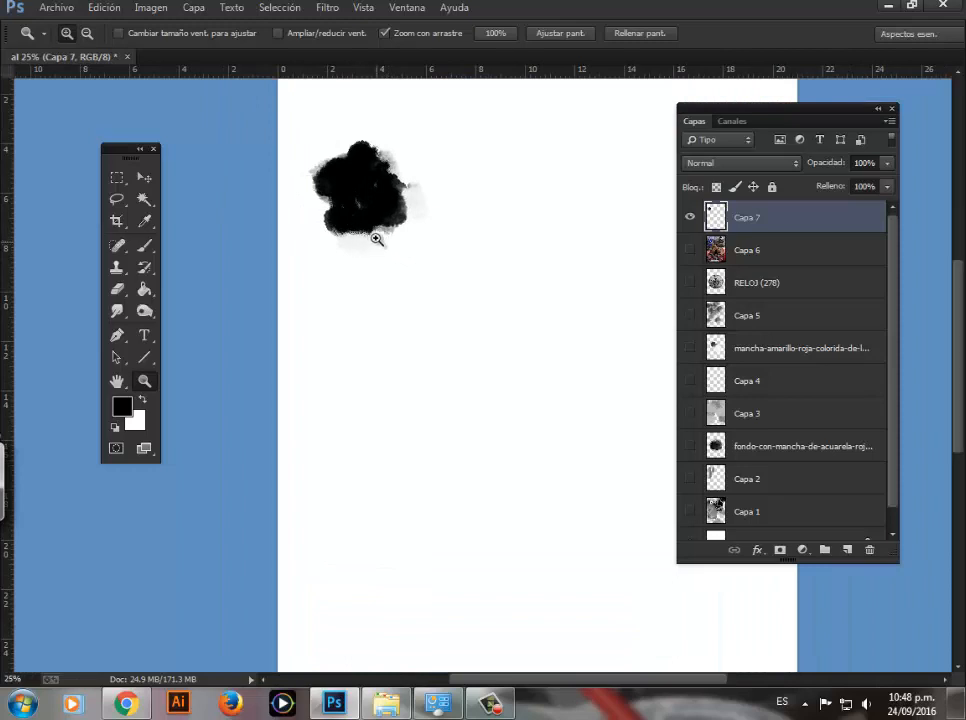
click(380, 236)
alt+click(398, 232)
alt+click(401, 237)
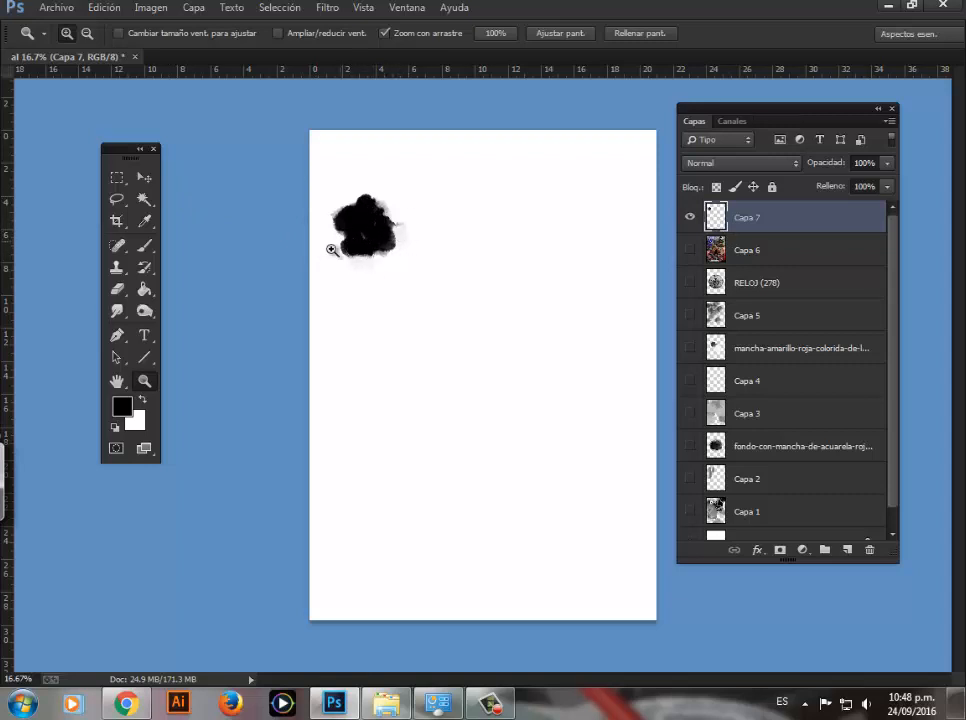
key(b)
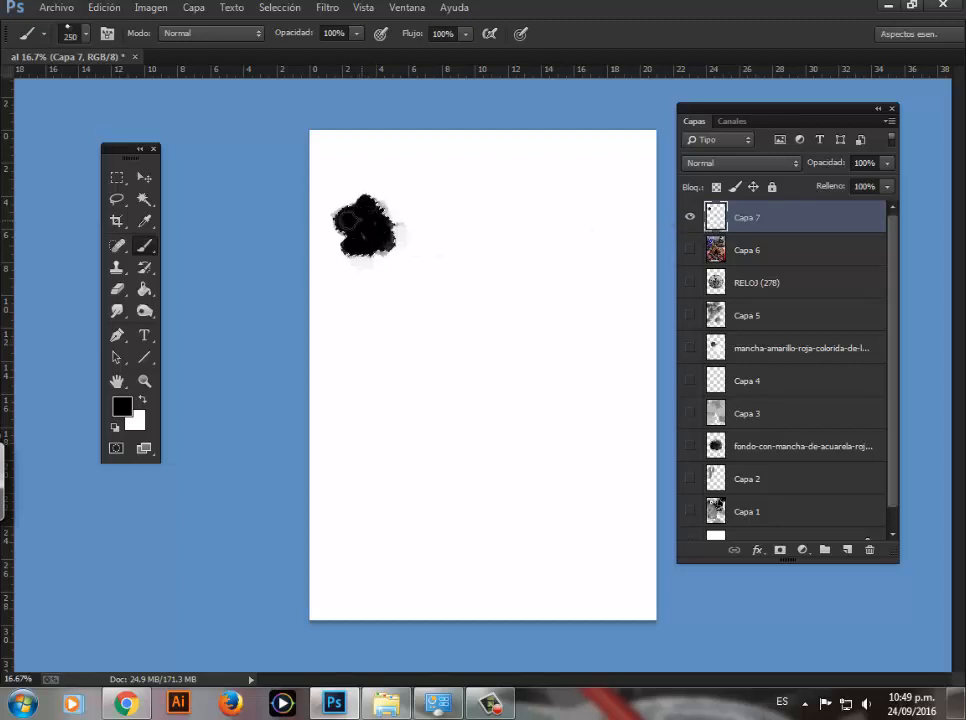
mouse_move(381, 238)
mouse_down()
mouse_move(360, 216)
mouse_move(368, 232)
mouse_up()
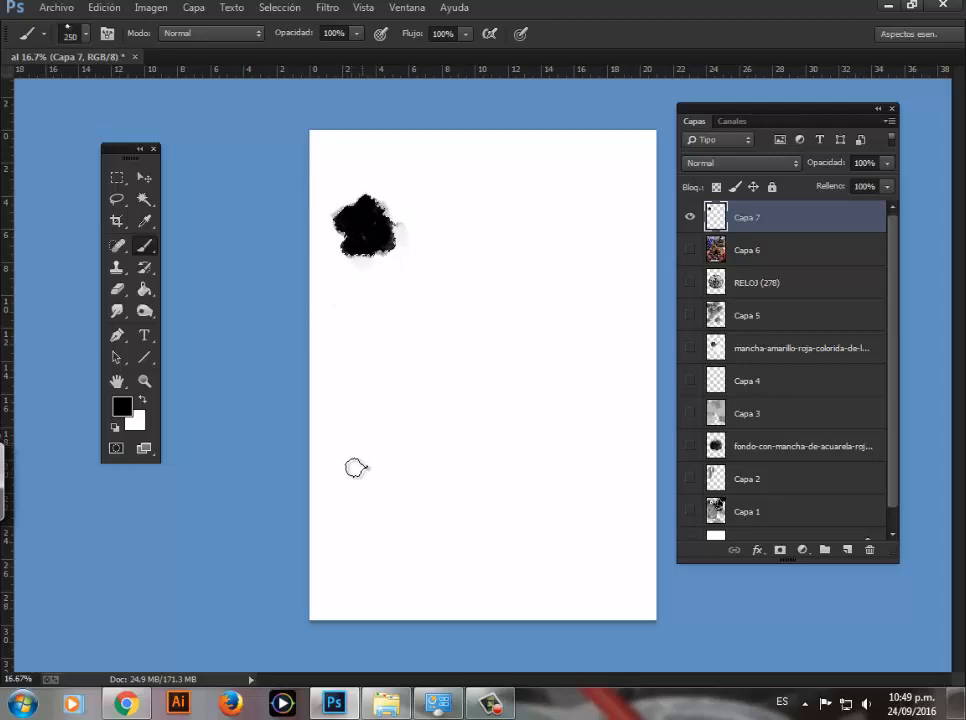
Step: Examine the selection outline around the blot's textured and faded edges up close and at page level
key(z)
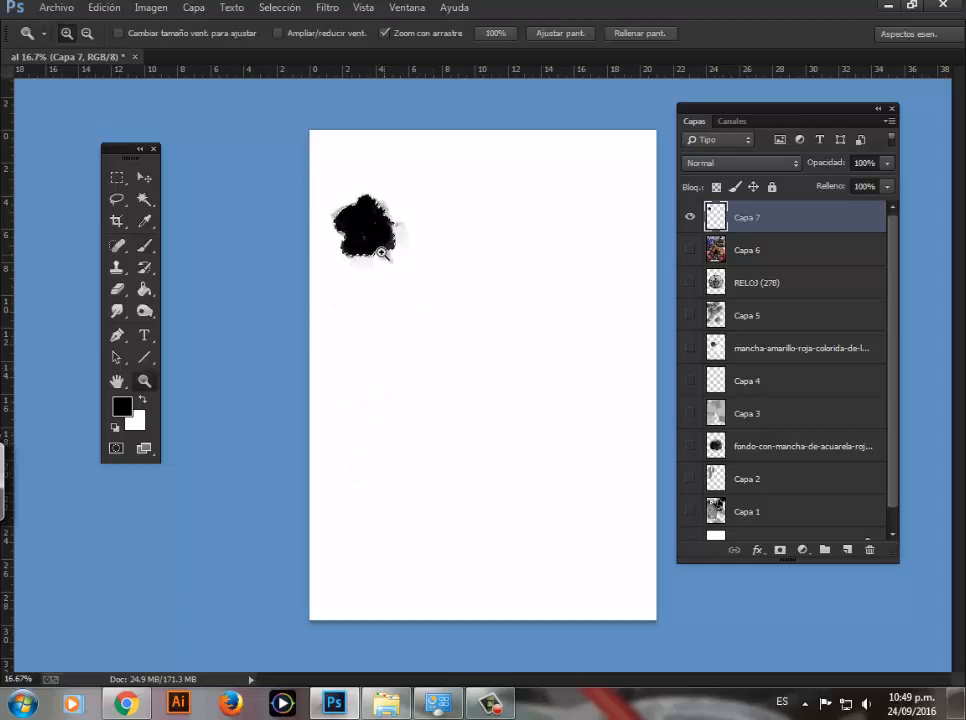
mouse_move(381, 246)
mouse_down()
mouse_move(362, 224)
mouse_move(383, 230)
mouse_move(399, 341)
mouse_up()
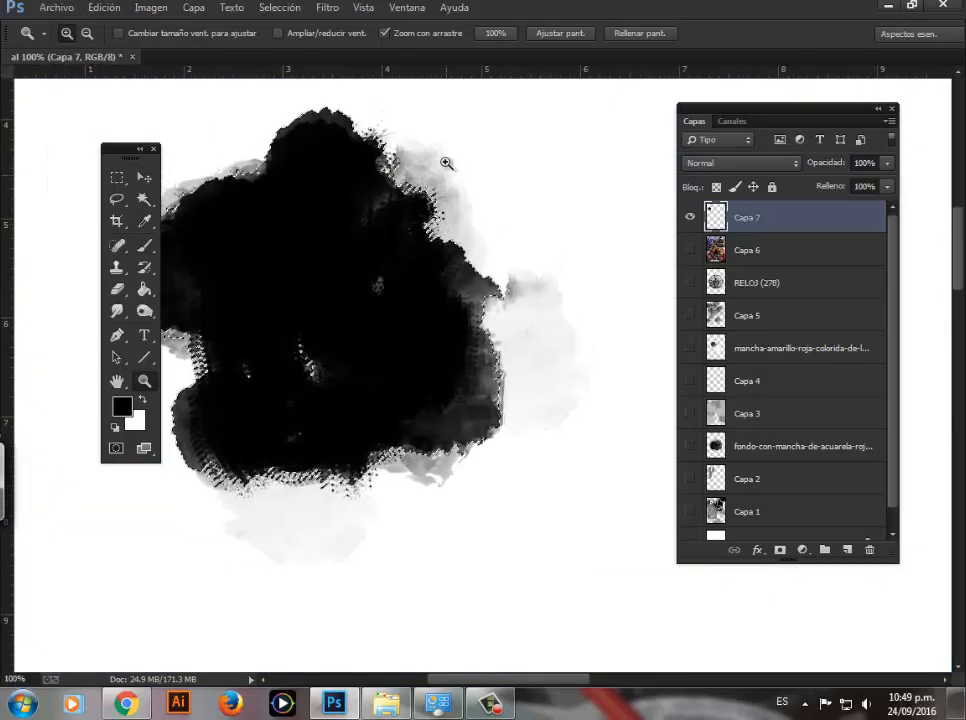
click(440, 223)
drag(415, 170, 390, 252)
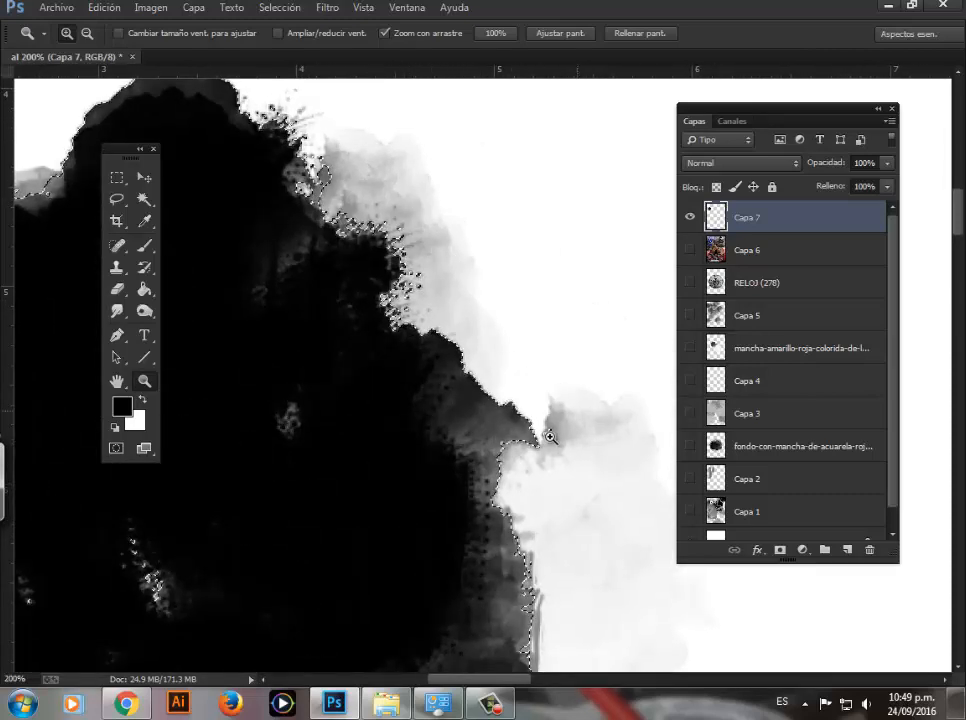
drag(314, 369, 256, 246)
drag(423, 392, 423, 337)
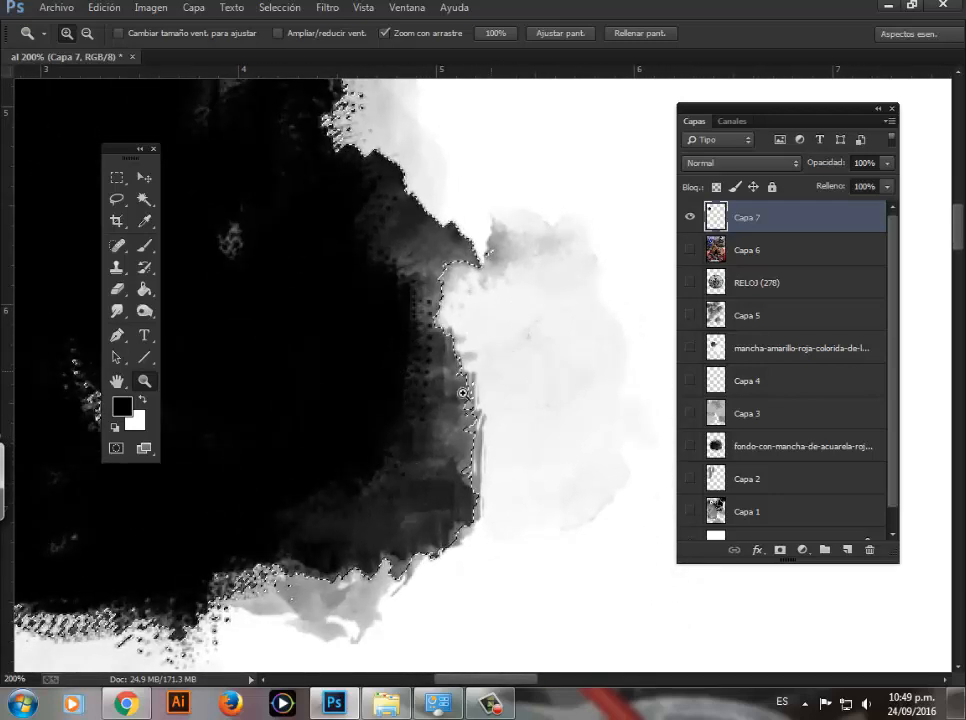
alt+click(423, 414)
alt+click(415, 410)
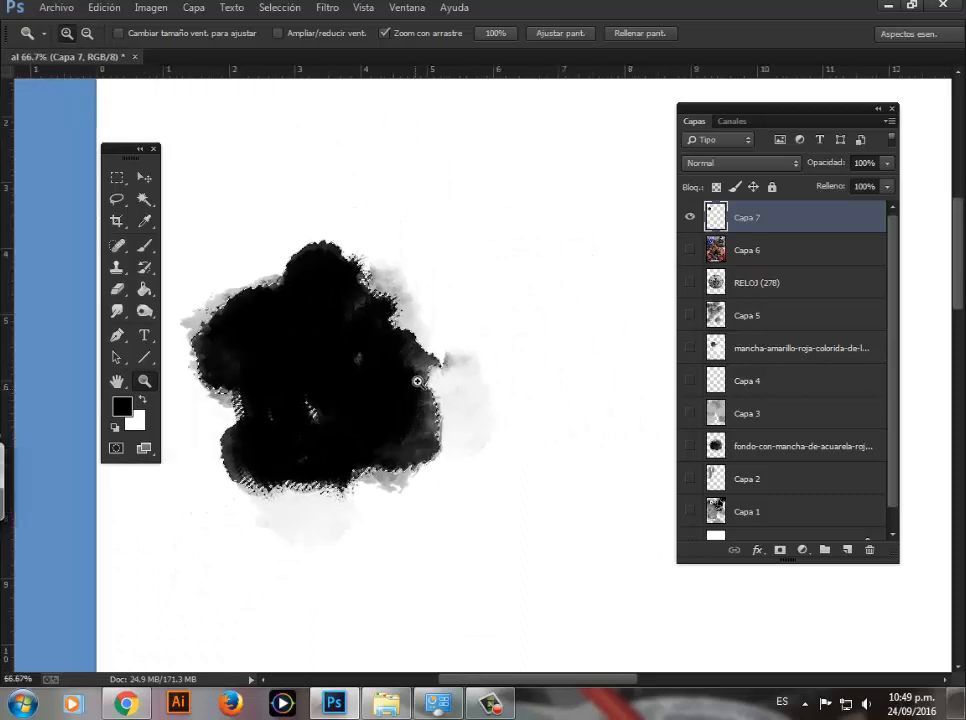
alt+click(418, 343)
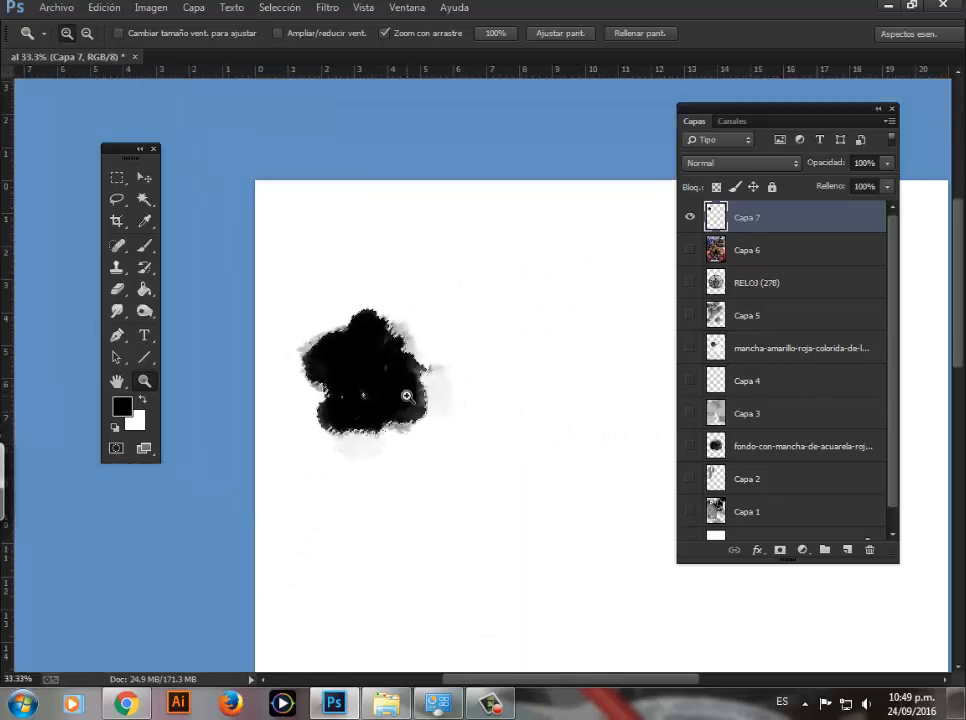
alt+click(405, 400)
drag(430, 388, 324, 237)
alt+click(406, 351)
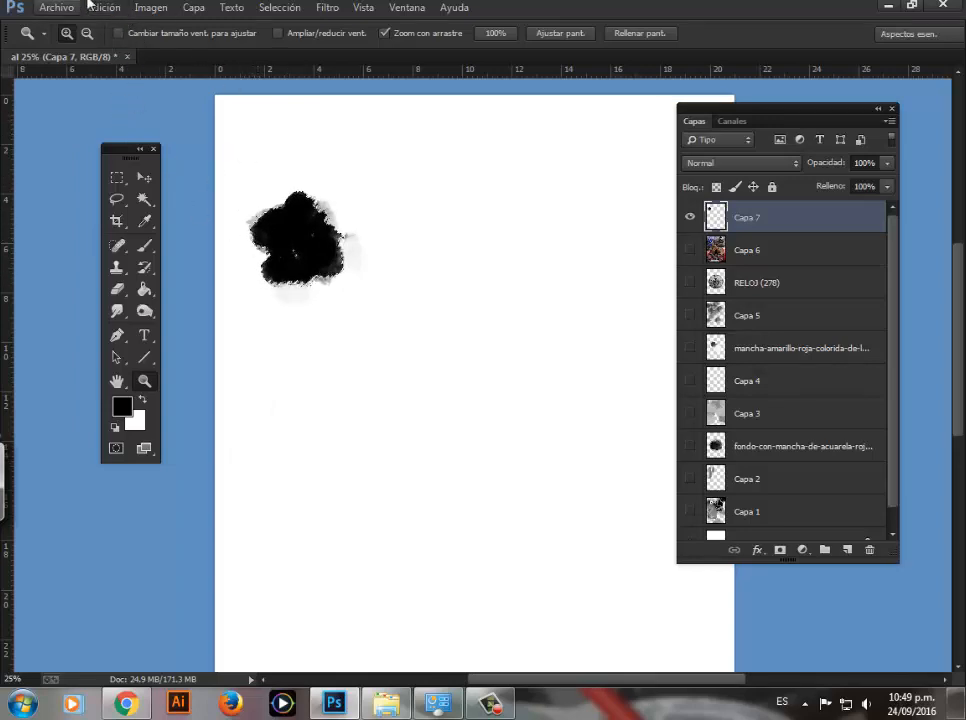
Step: Define the selected blot on Capa 7 as a brush preset named BURGOS MANCHA 8
click(110, 9)
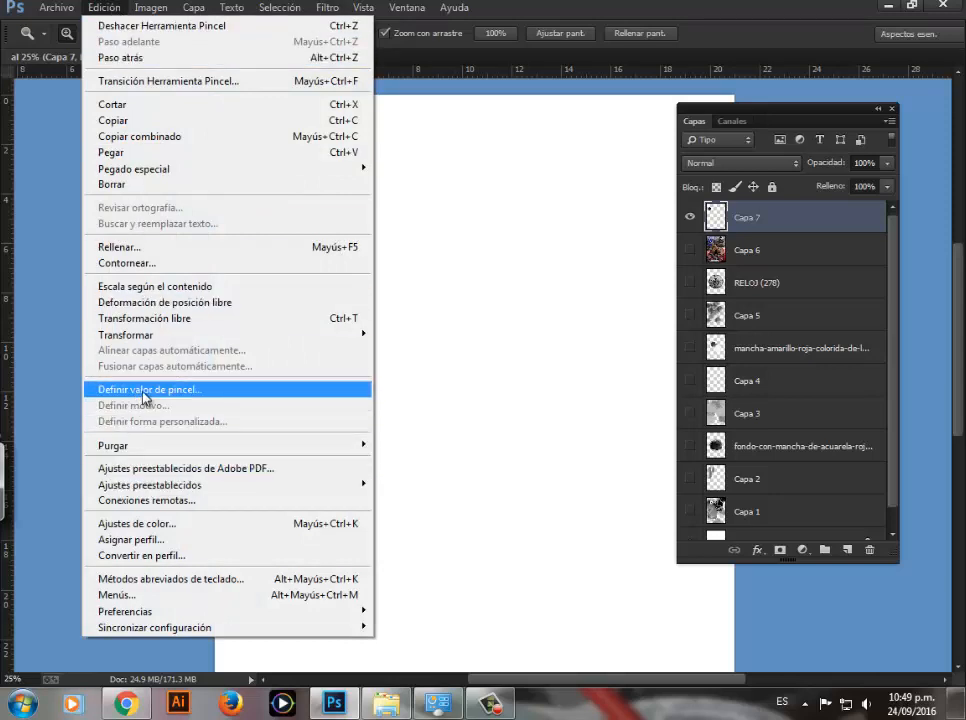
click(143, 390)
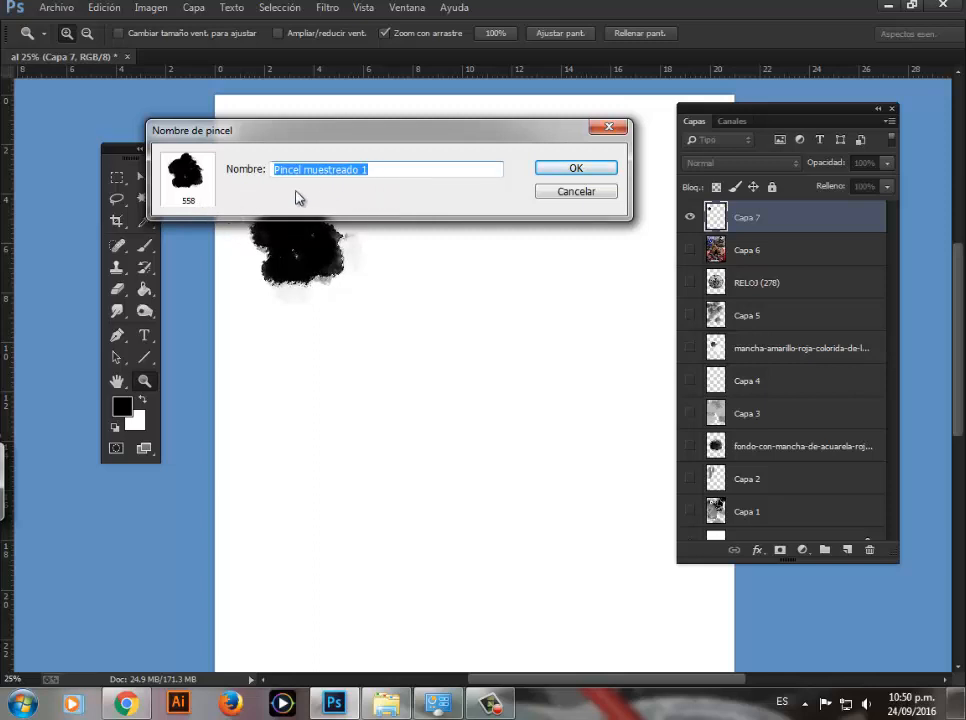
text(BURGOS MANCHA 8)
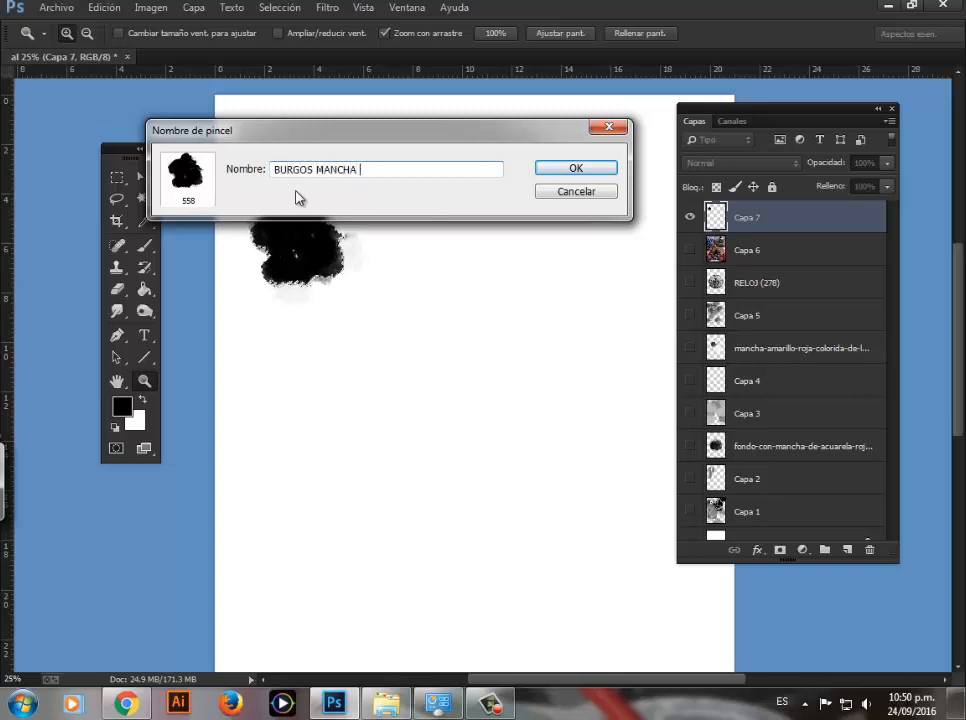
click(572, 170)
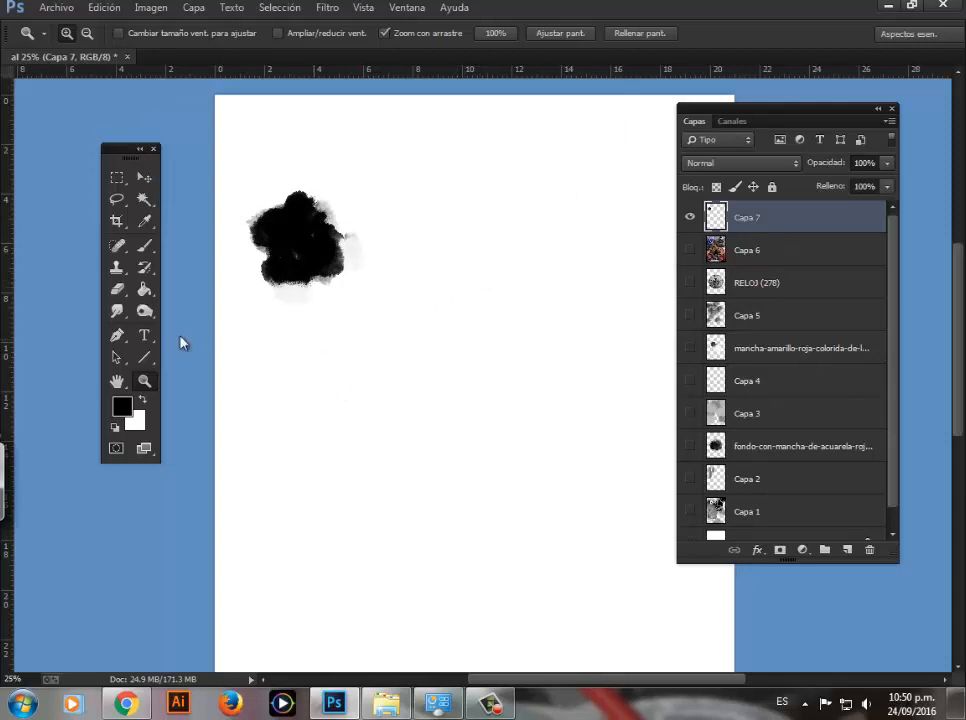
Step: Paint small black dabs and curved strokes beside the blot on Capa 7 with the 250 px brush
click(146, 247)
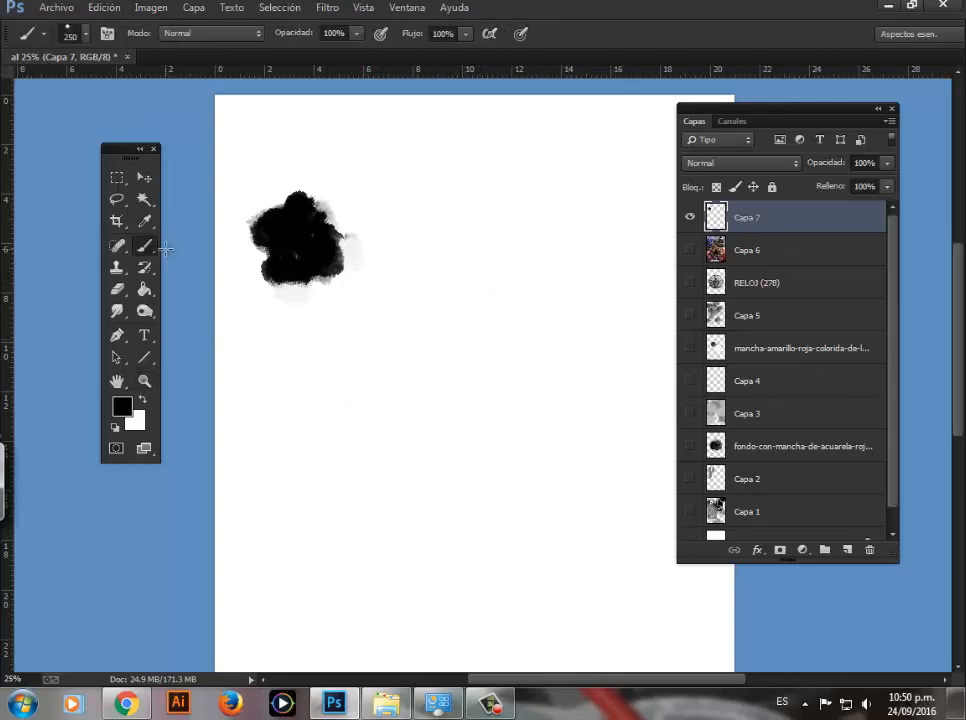
right_click(452, 254)
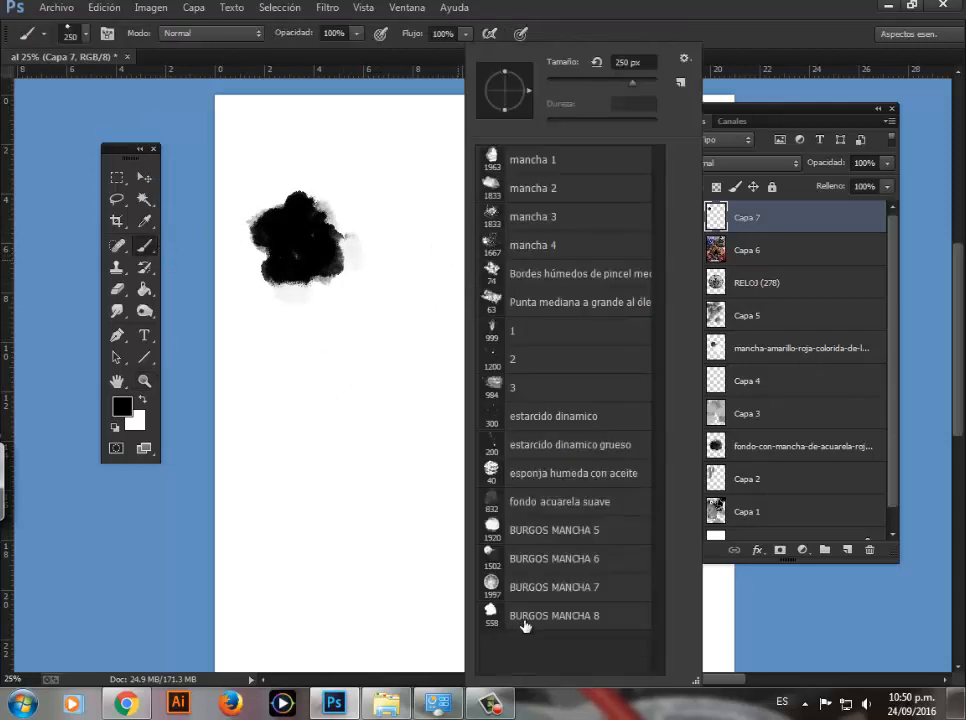
double_click(487, 445)
click(410, 270)
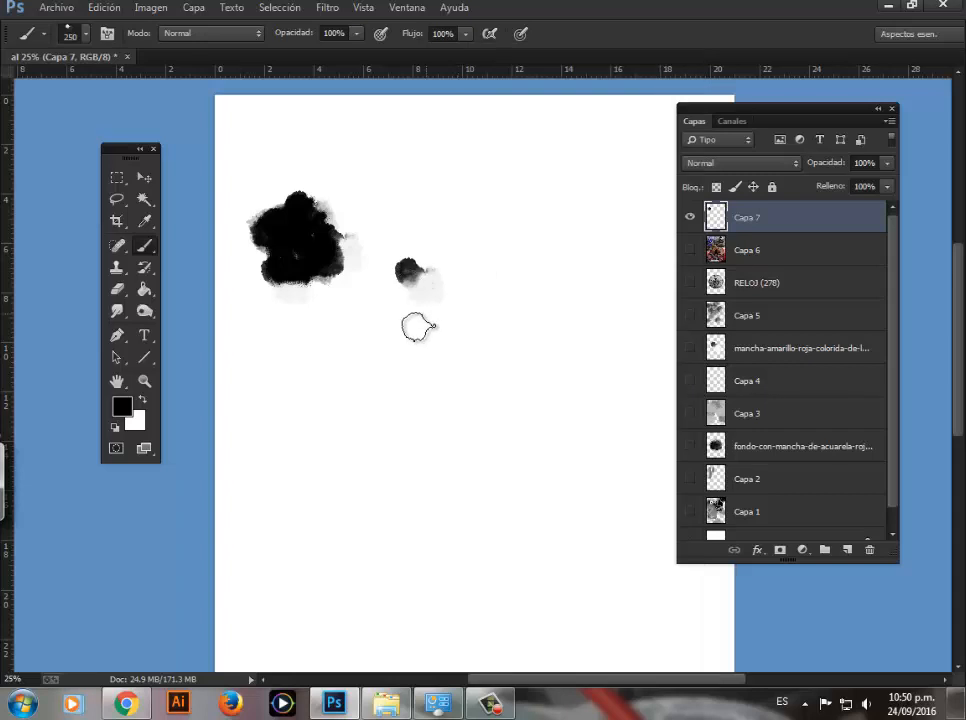
click(440, 214)
click(410, 207)
mouse_move(446, 150)
mouse_down()
mouse_move(473, 194)
mouse_move(468, 260)
mouse_move(443, 328)
mouse_move(468, 290)
mouse_move(428, 220)
mouse_up()
mouse_move(530, 203)
mouse_down()
mouse_move(496, 292)
mouse_move(423, 342)
mouse_up()
Step: Enlarge the brush to 400 px and paint thick vertical and curved strokes between and below the existing marks
key(bracketright)
key(bracketright)
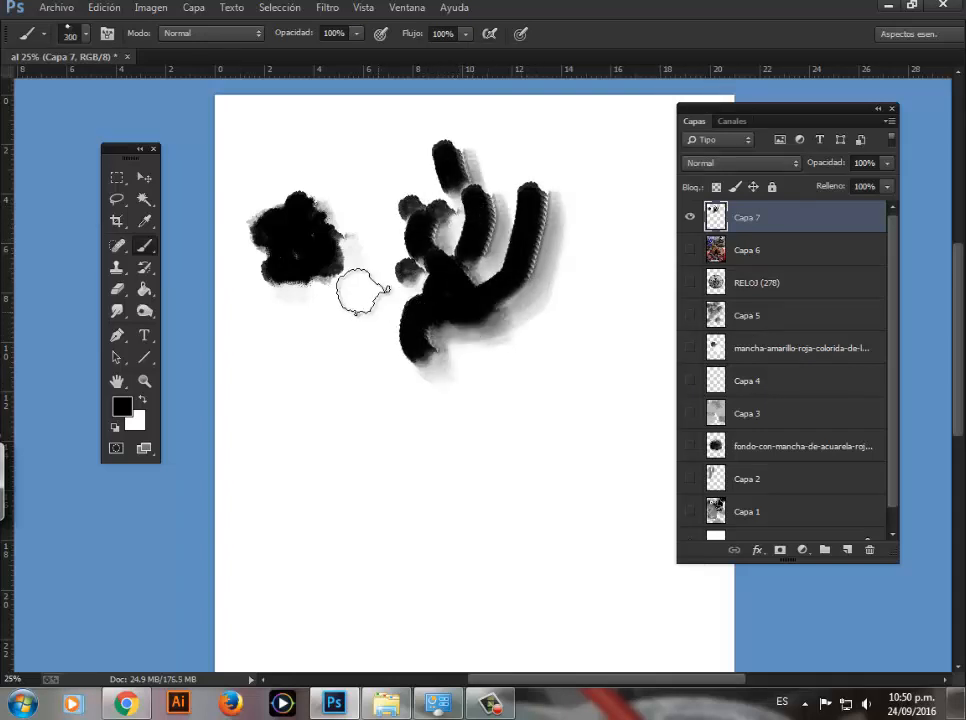
drag(354, 291, 355, 377)
drag(287, 362, 350, 402)
mouse_move(281, 357)
mouse_down()
mouse_move(276, 404)
mouse_move(328, 413)
mouse_up()
drag(356, 226, 350, 294)
drag(367, 162, 350, 212)
drag(427, 325, 385, 408)
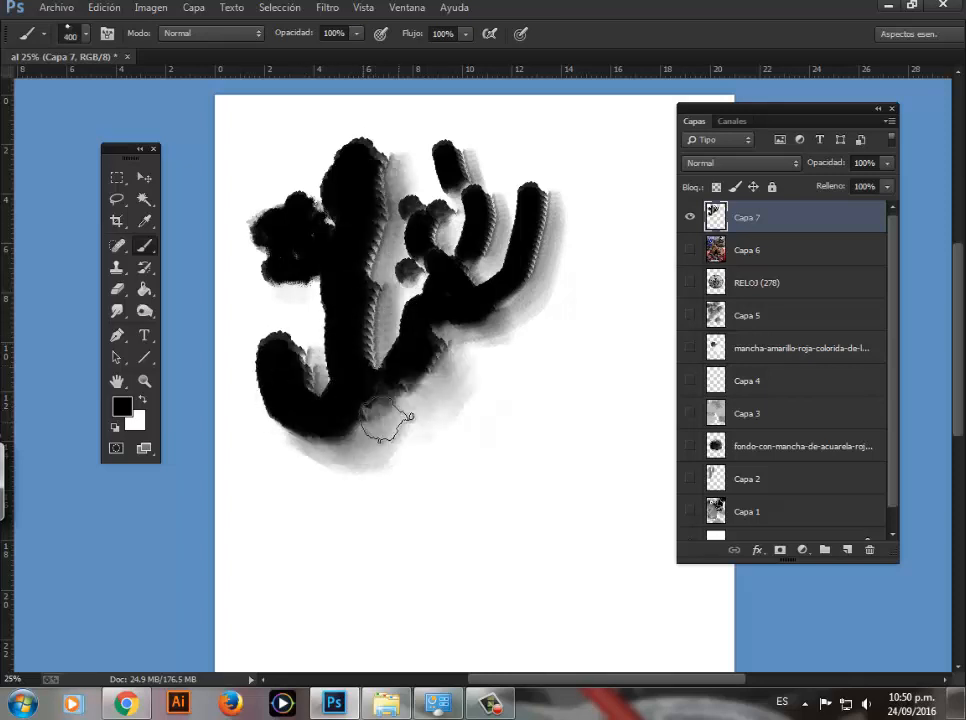
Step: Add overlapping 400 px dabs below the thick strokes, plus one separate dab beside them
click(445, 422)
click(462, 407)
key(space)
drag(417, 339, 386, 281)
key(z)
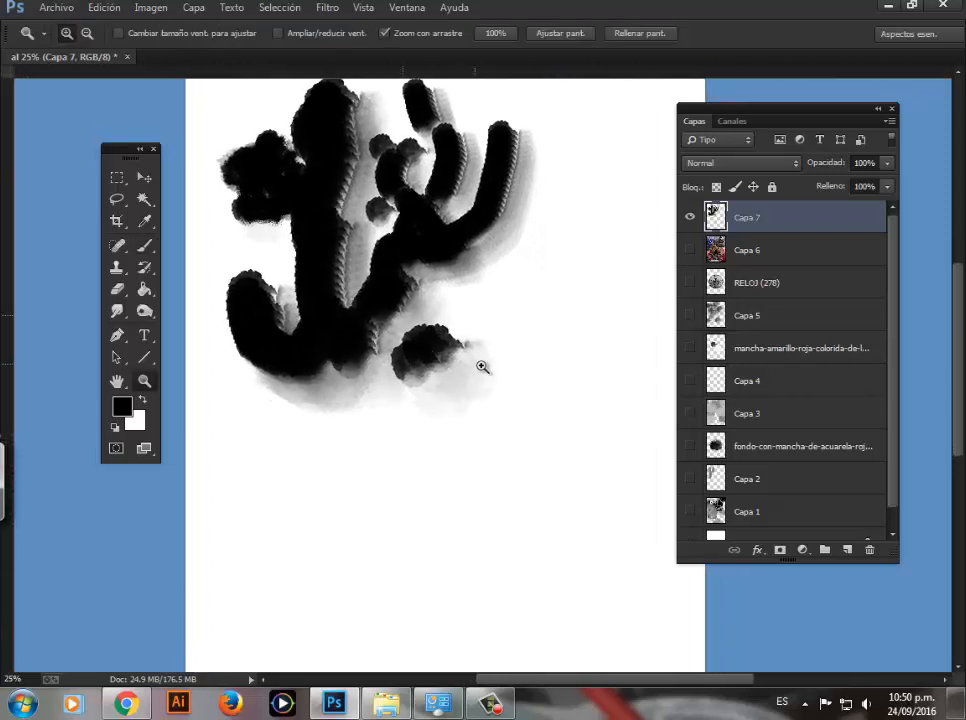
click(481, 368)
click(483, 388)
key(b)
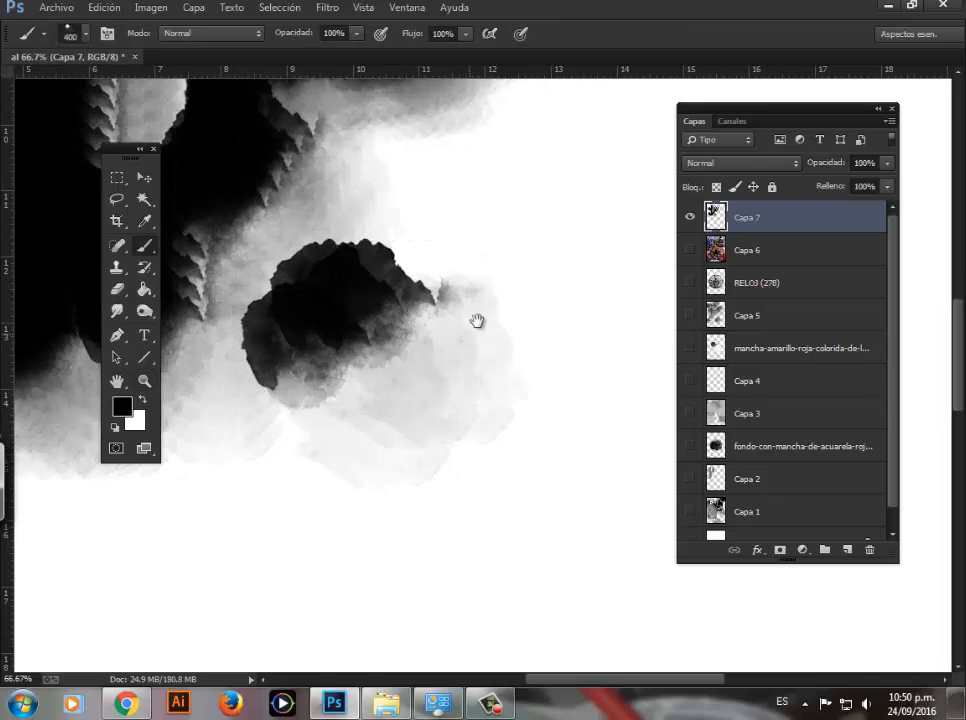
click(405, 255)
Step: Build up two dense clusters of 400 px dabs and a short stroke toward the page's right side
key(space)
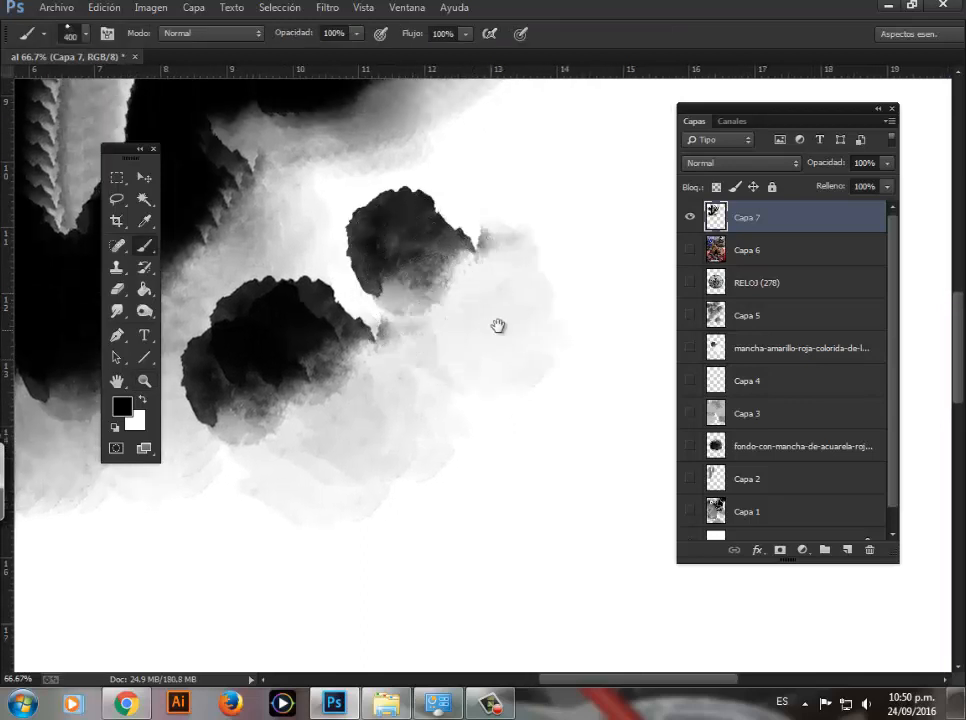
drag(496, 323, 424, 394)
click(486, 292)
click(488, 313)
click(490, 364)
click(459, 396)
key(space)
drag(565, 393, 459, 338)
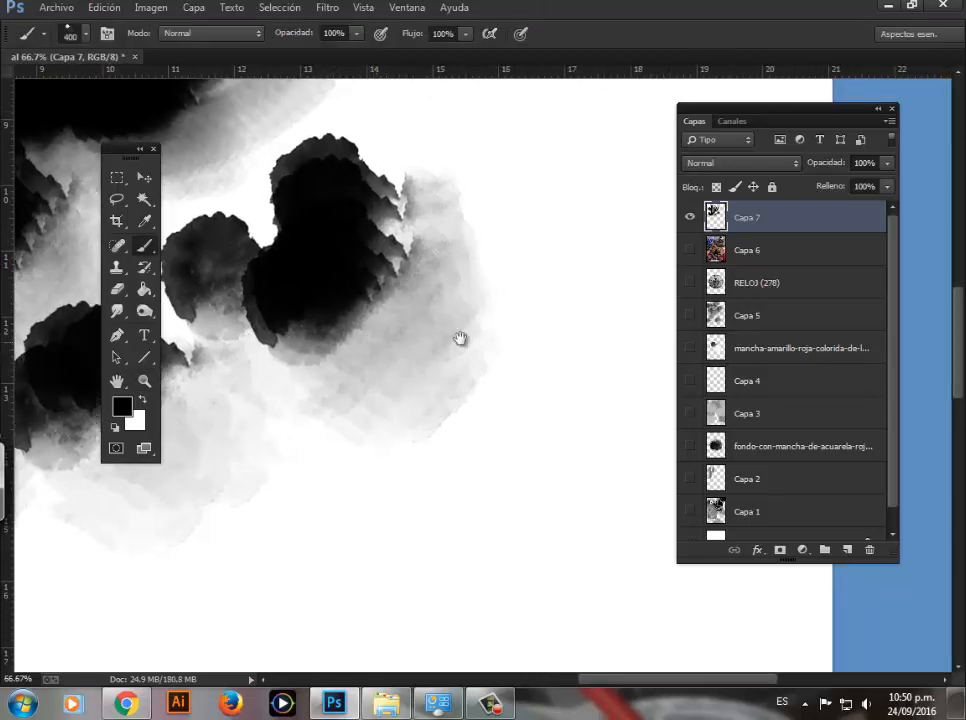
click(471, 324)
click(456, 405)
drag(422, 430, 463, 404)
Step: Paint a large dark mass near the page's upper right and a smaller one below the thick strokes at 400 px
key(z)
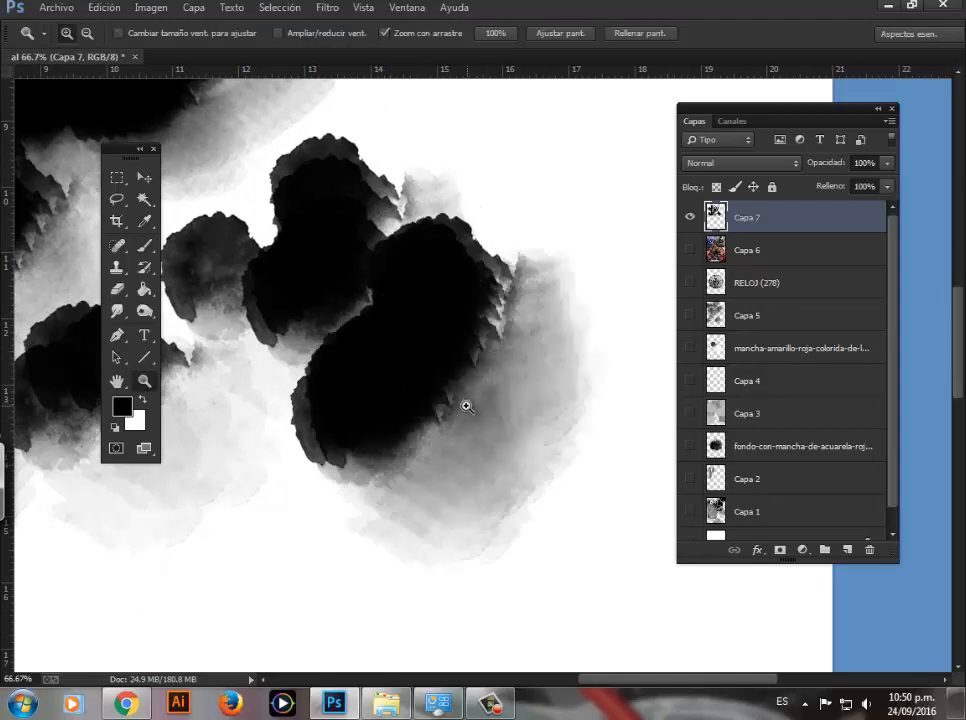
alt+click(466, 405)
alt+click(466, 405)
alt+click(466, 405)
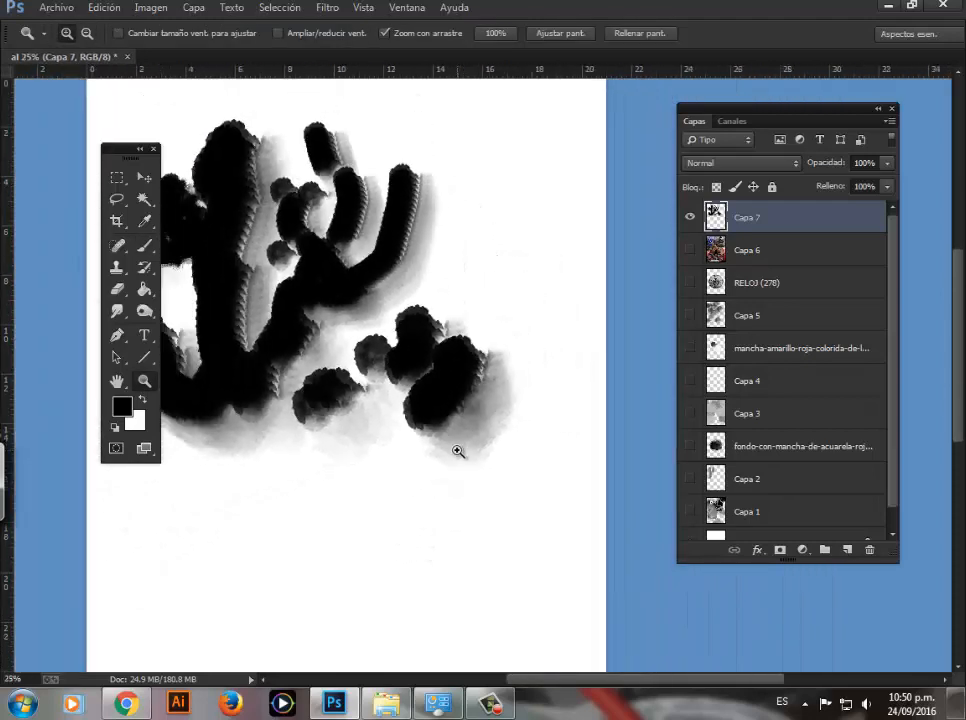
key(b)
mouse_move(460, 330)
mouse_down()
mouse_move(482, 248)
mouse_move(465, 258)
mouse_move(482, 158)
mouse_move(472, 293)
mouse_move(465, 238)
mouse_move(430, 262)
mouse_up()
drag(419, 330, 496, 248)
mouse_move(362, 388)
mouse_down()
mouse_move(348, 372)
mouse_move(395, 350)
mouse_move(358, 375)
mouse_move(318, 372)
mouse_move(340, 355)
mouse_up()
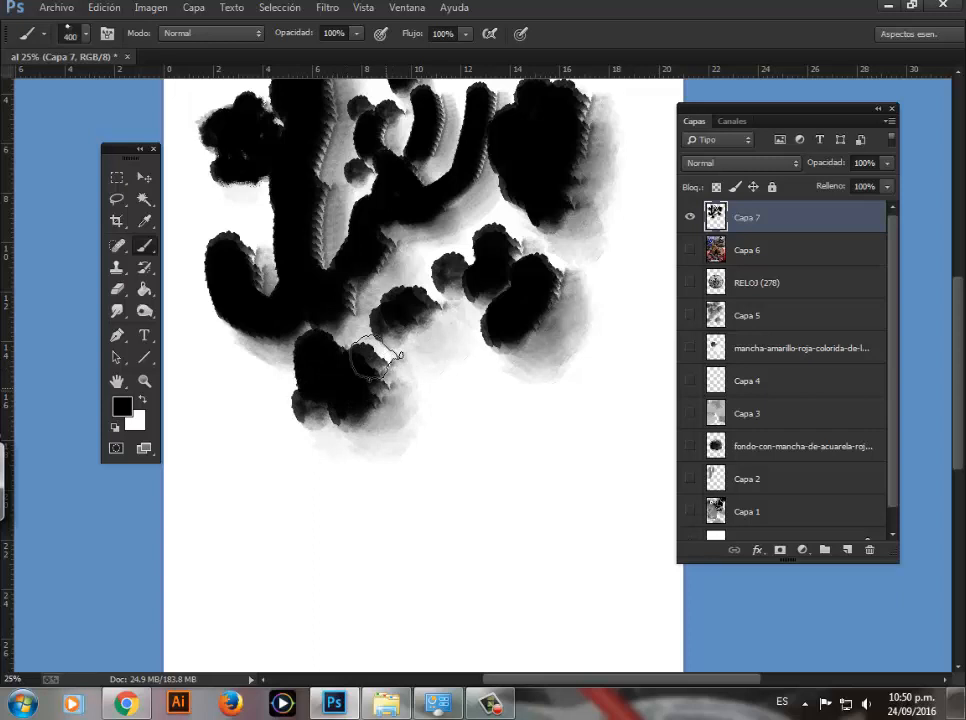
key(z)
alt+click(464, 374)
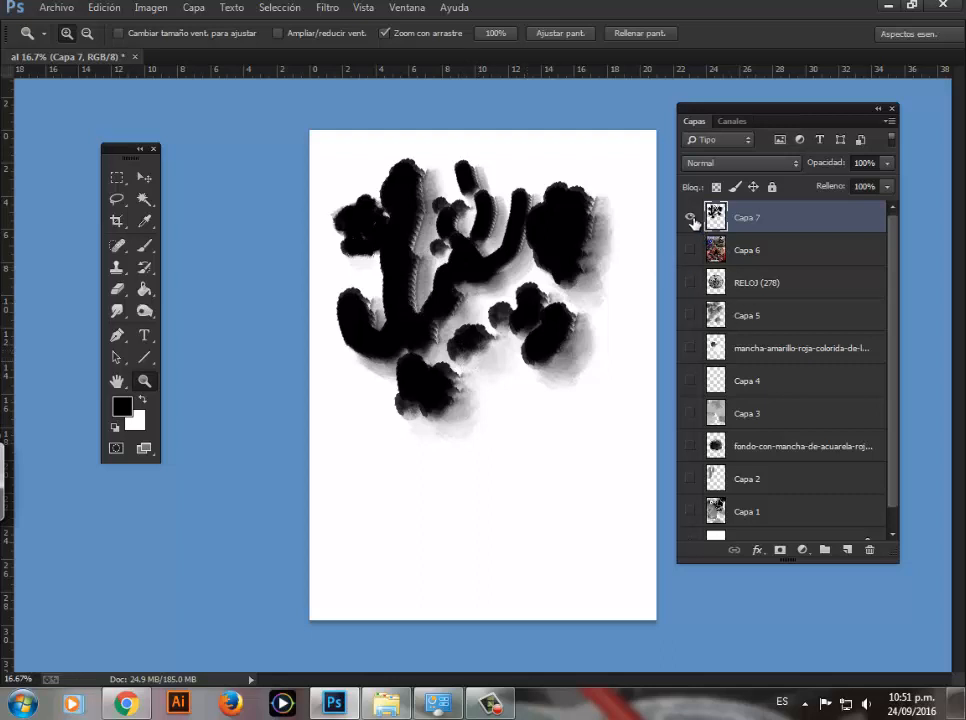
Step: Hide Capa 7, add a new empty layer above it, and choose the BURGOS MANCHA 8 brush
click(690, 218)
click(847, 550)
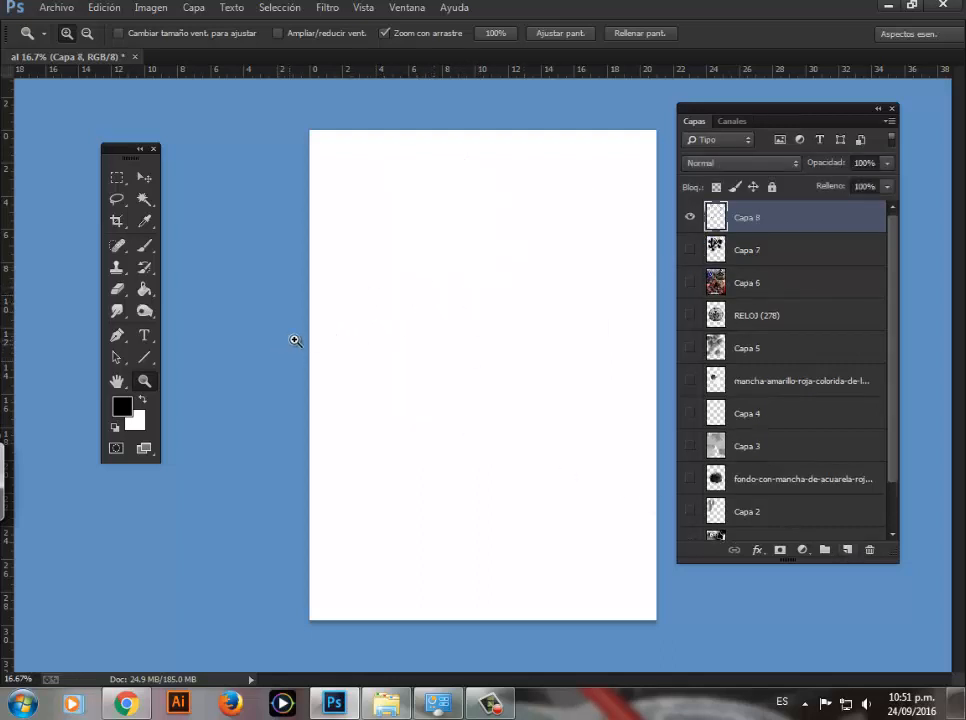
click(144, 245)
right_click(356, 247)
click(419, 612)
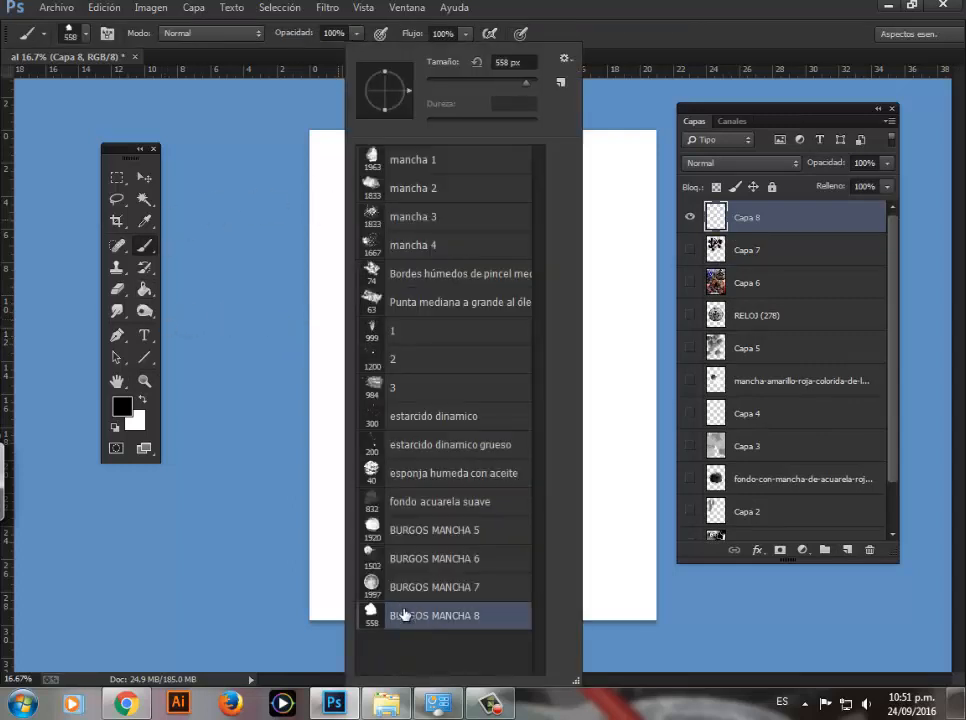
Step: Stamp several overlapping BURGOS MANCHA 8 marks at 558 px in the upper-left area of Capa 8
click(317, 300)
right_click(381, 437)
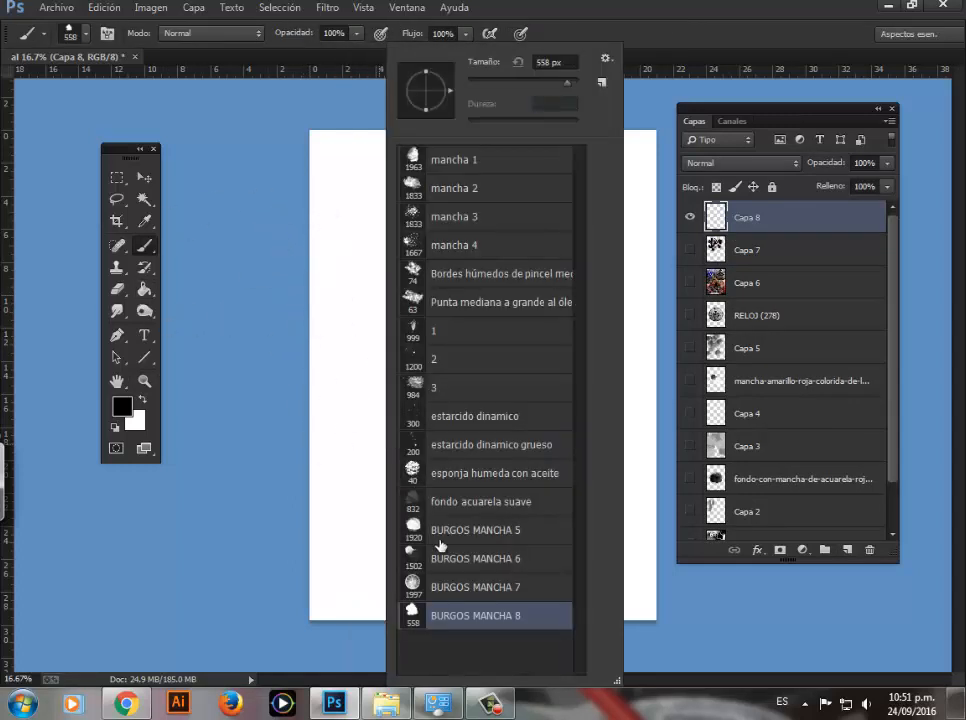
click(320, 219)
click(363, 210)
click(359, 268)
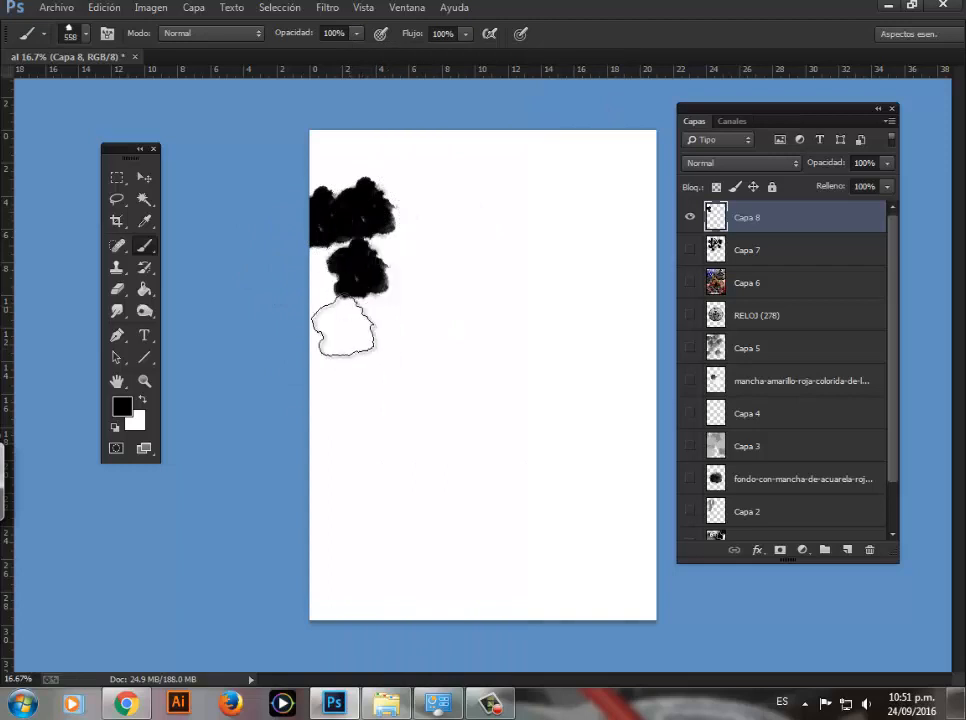
click(391, 243)
right_click(412, 190)
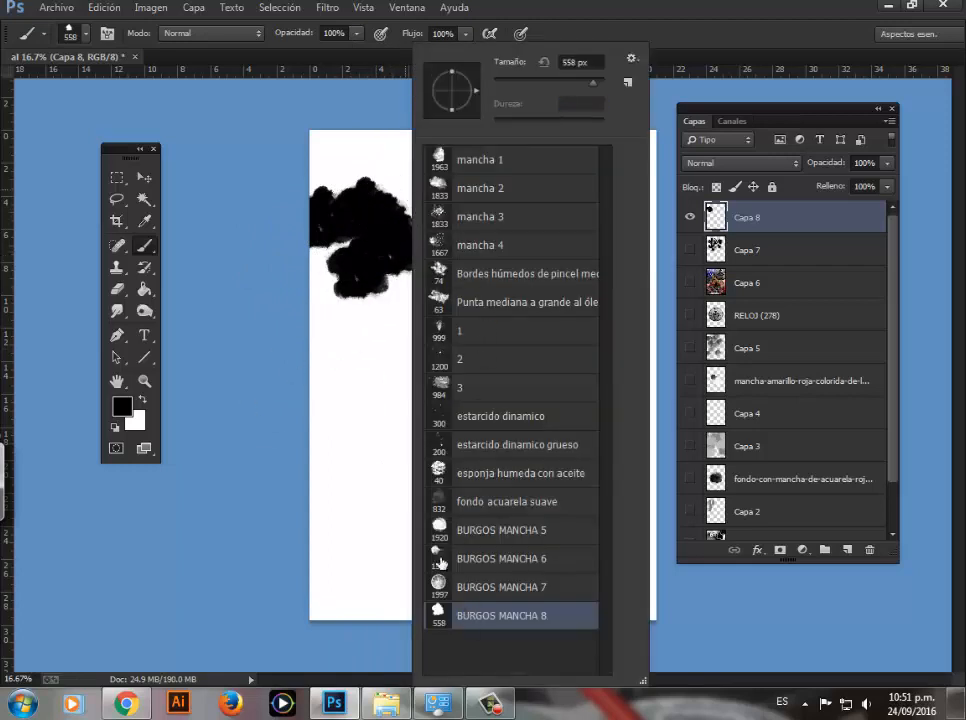
click(222, 231)
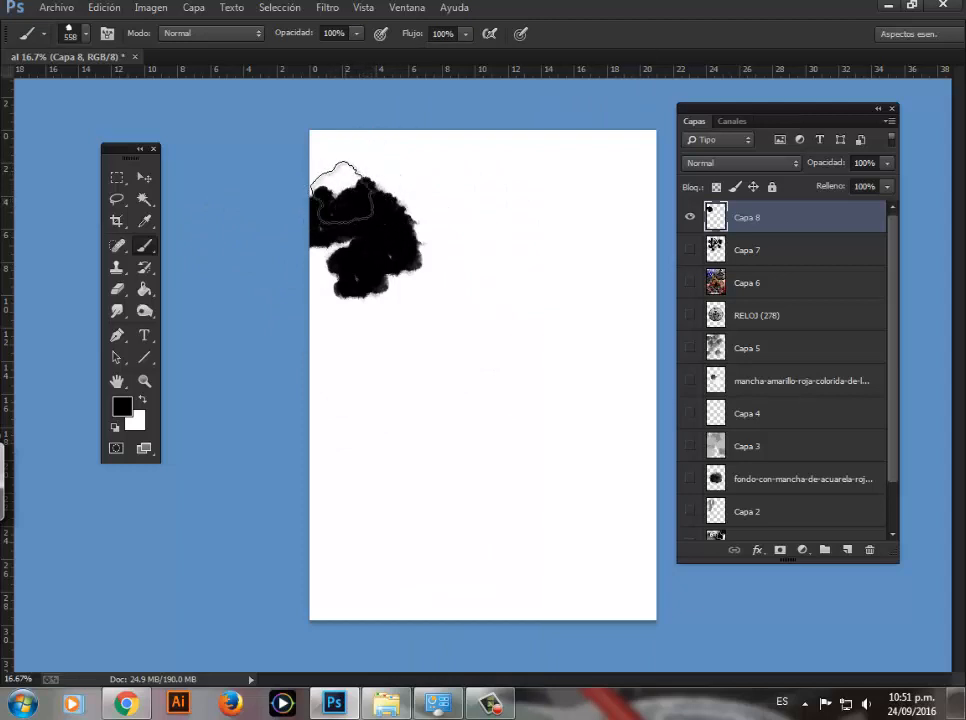
Step: Open the full brush settings for BURGOS MANCHA 8 and arrange them and the toolbox around a clear area of the page
key(F5)
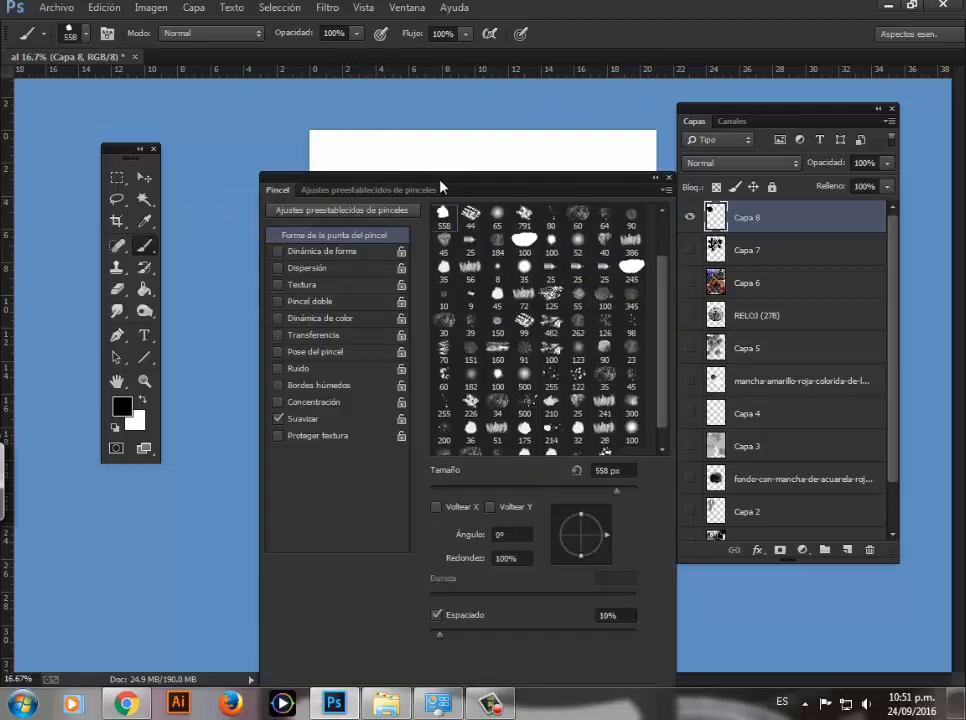
mouse_move(441, 187)
mouse_down()
mouse_move(495, 196)
mouse_move(680, 172)
mouse_move(705, 132)
mouse_move(710, 93)
mouse_up()
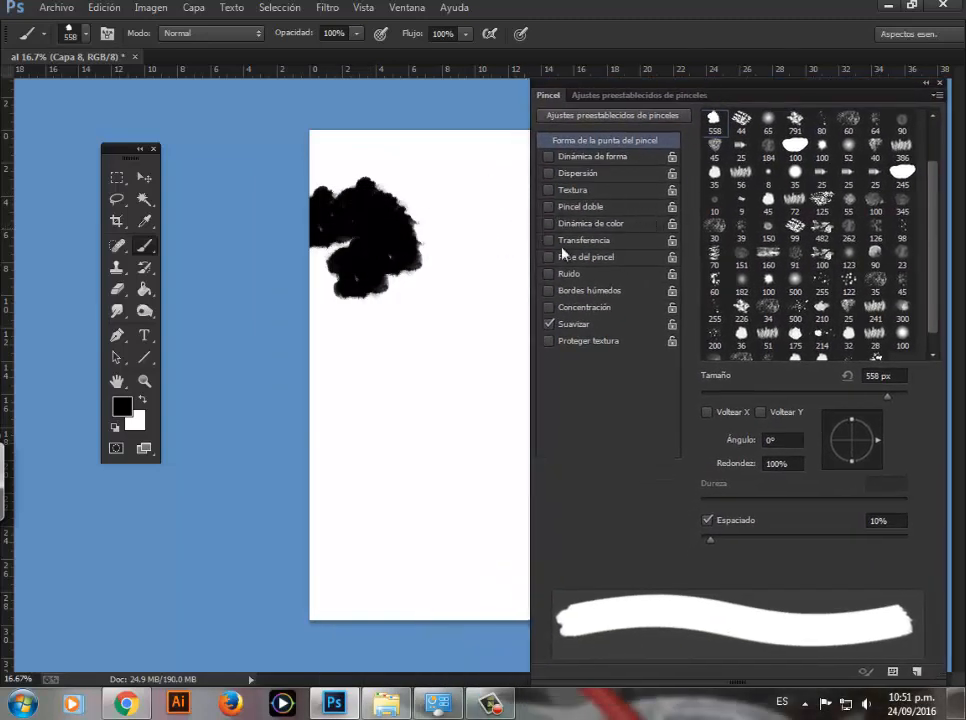
key(z)
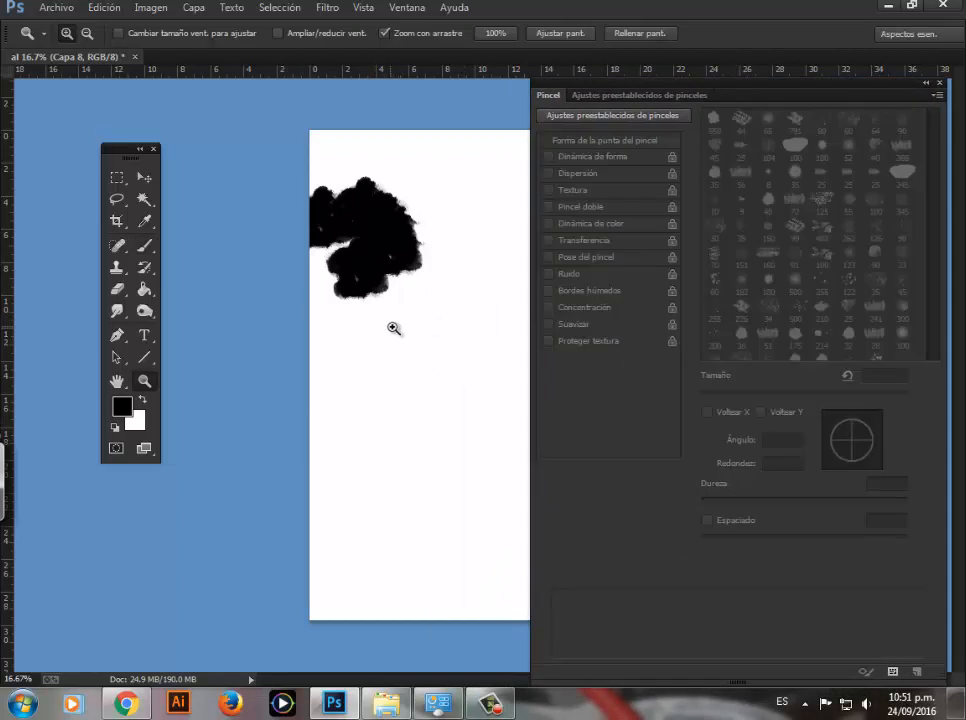
click(396, 328)
drag(314, 357, 180, 397)
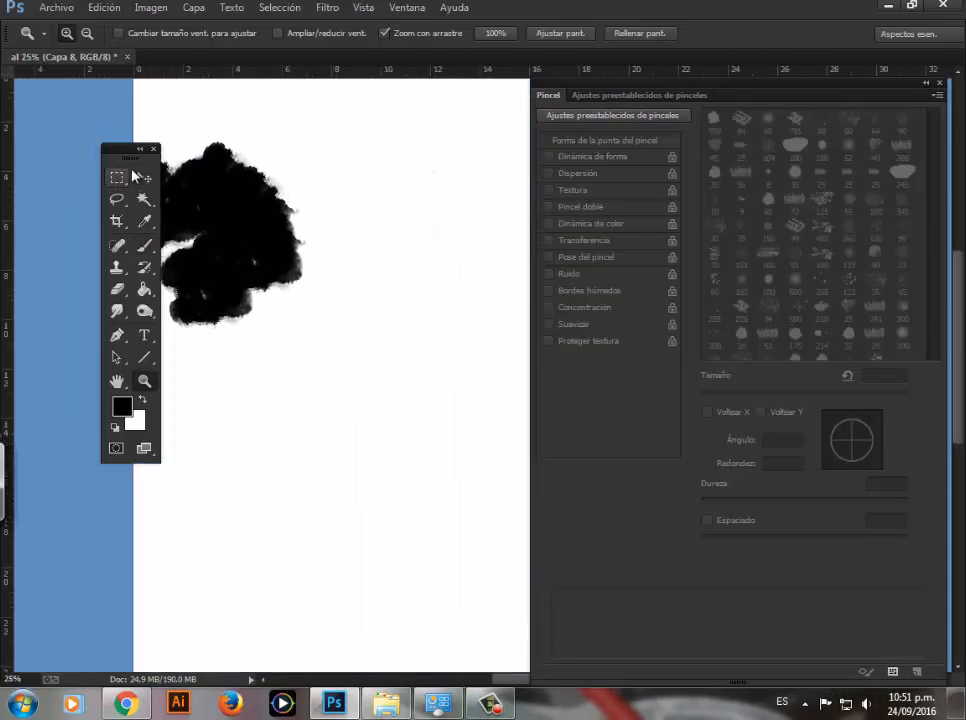
drag(128, 149, 63, 105)
mouse_move(495, 288)
mouse_down()
mouse_move(297, 293)
mouse_move(332, 272)
mouse_up()
click(80, 203)
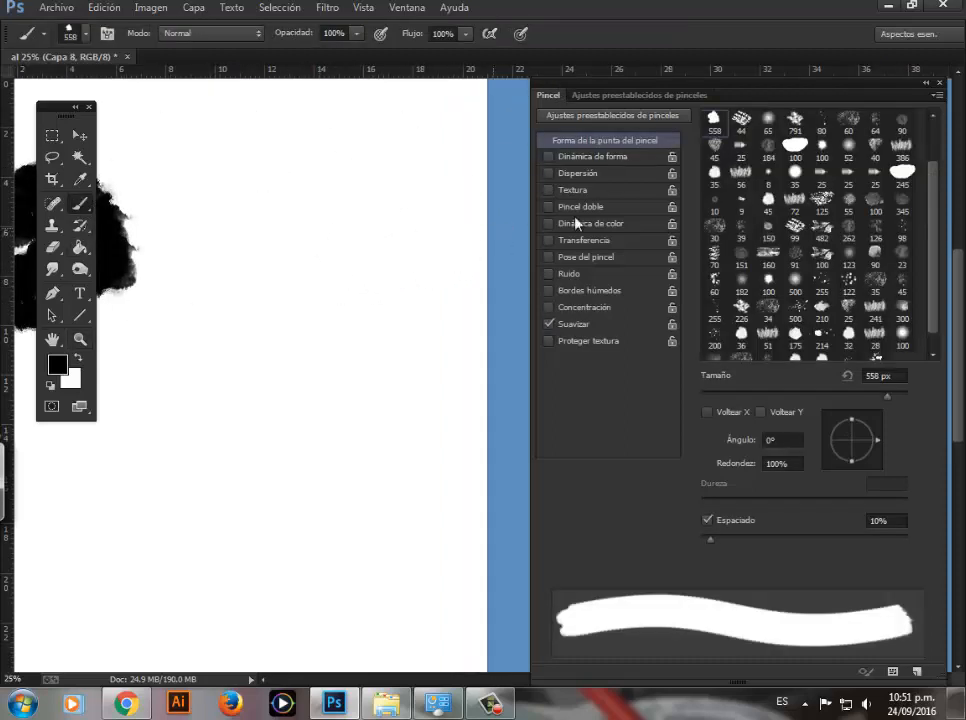
drag(339, 276, 369, 298)
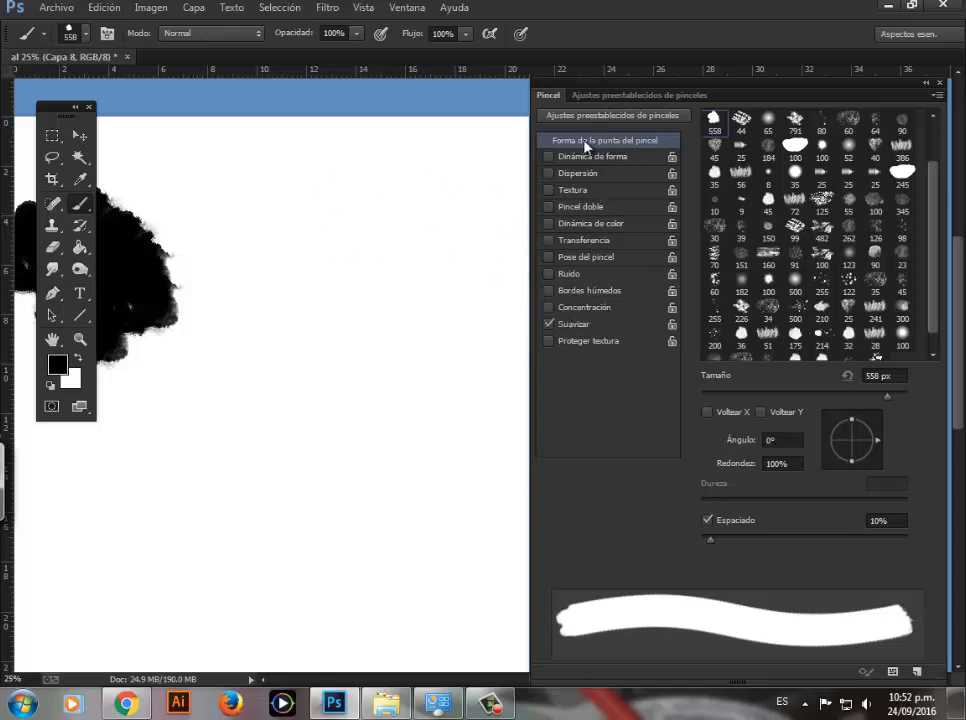
drag(585, 87, 574, 87)
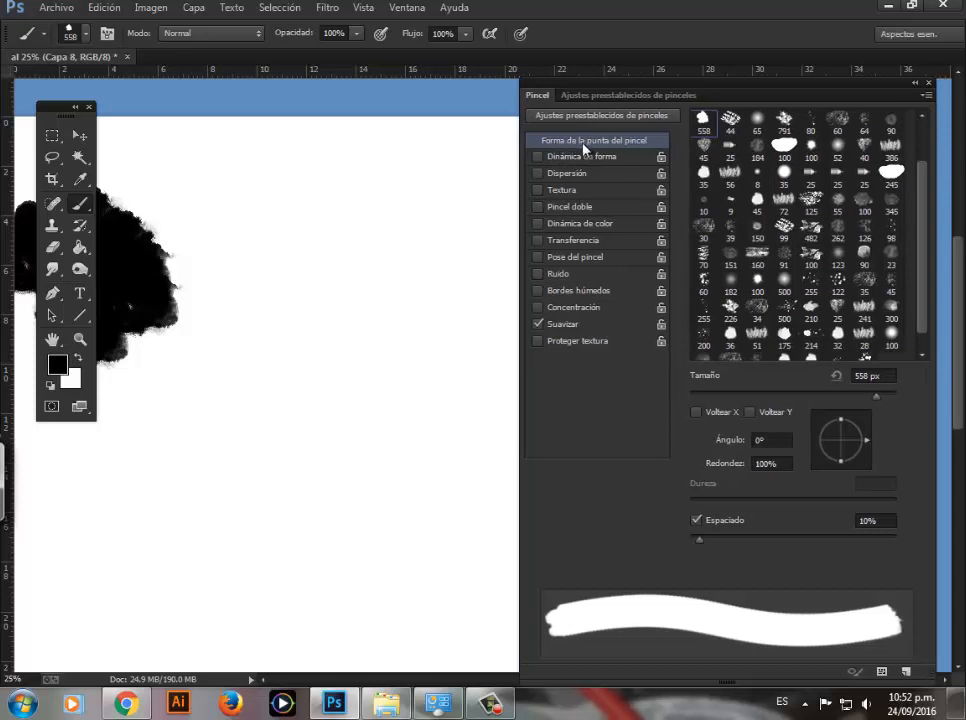
drag(610, 86, 572, 69)
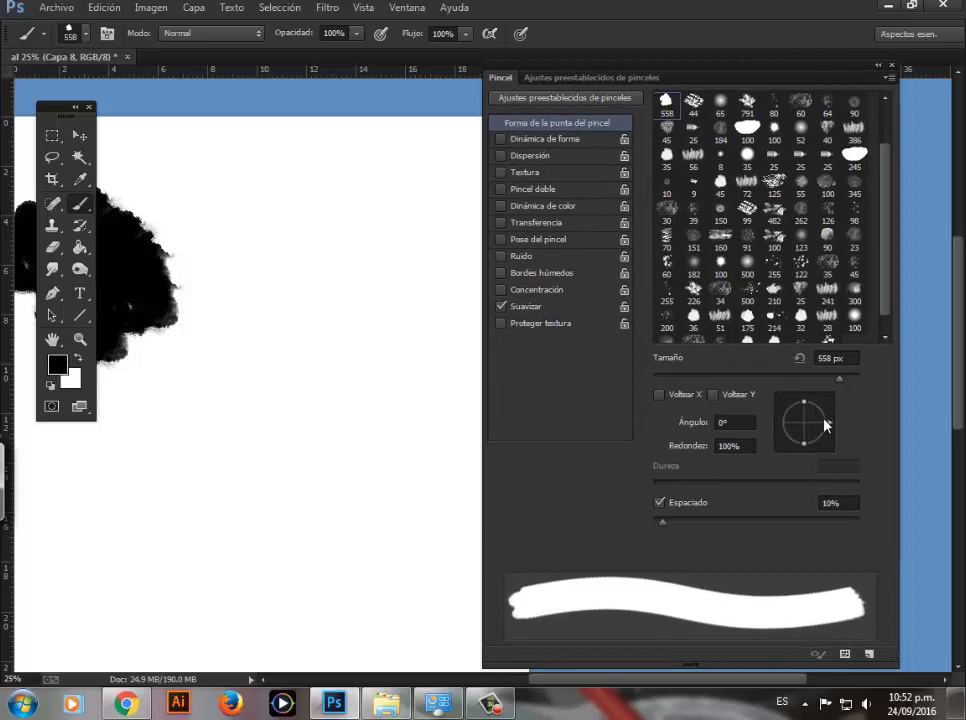
Step: Set the brush tip's angle to 117° and spacing to 110%, and paint a diagonal row of separate blots
mouse_move(826, 425)
mouse_down()
mouse_move(815, 405)
mouse_move(795, 404)
mouse_up()
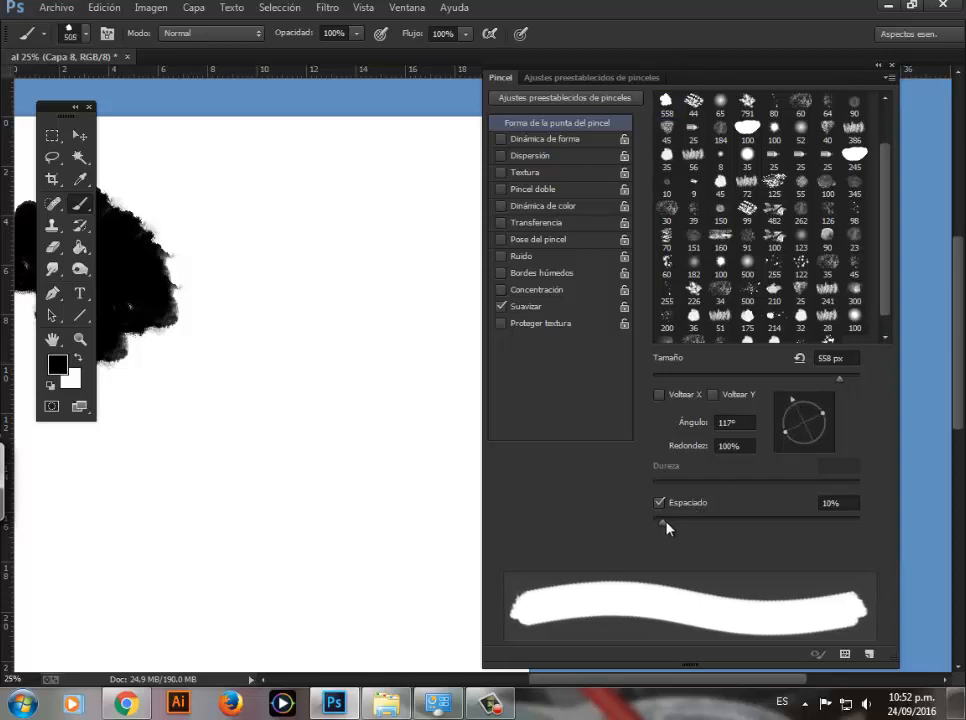
drag(666, 524, 669, 527)
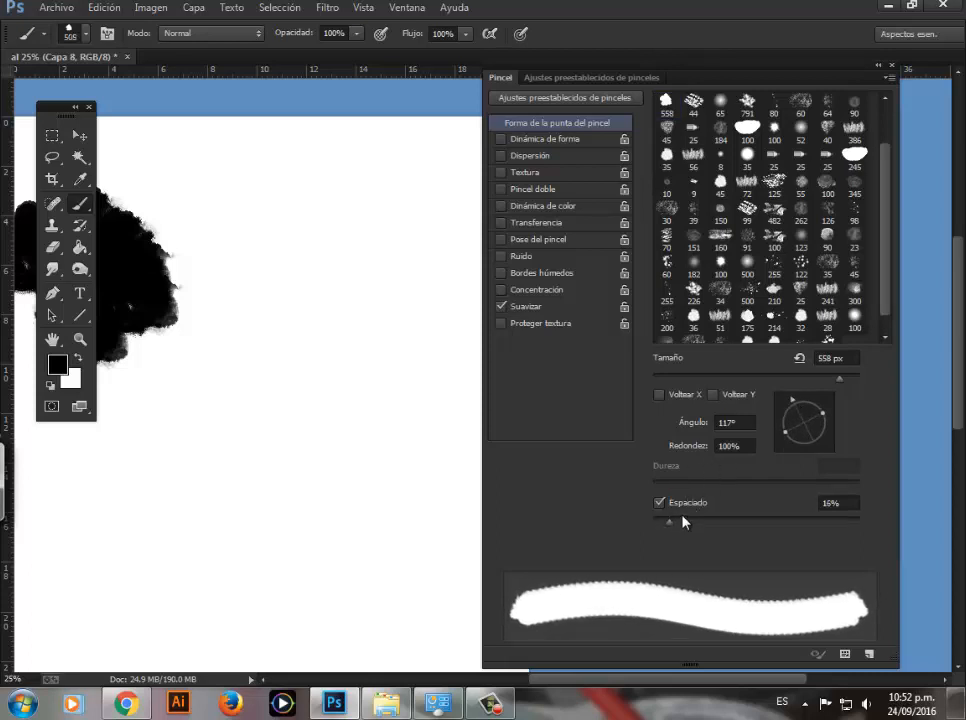
drag(670, 521, 764, 520)
mouse_move(285, 185)
mouse_down()
mouse_move(323, 244)
mouse_move(416, 334)
mouse_move(446, 410)
mouse_move(435, 487)
mouse_up()
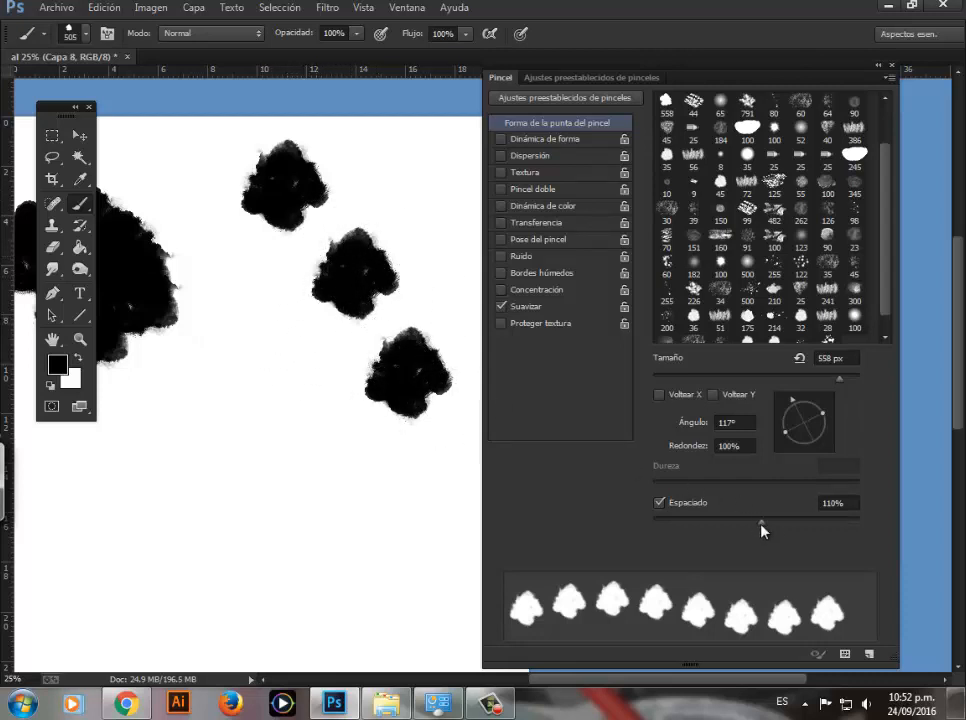
Step: Reduce the brush spacing to 15% and paint continuous strokes over the separate blots
drag(761, 523, 667, 522)
mouse_move(248, 226)
mouse_down()
mouse_move(315, 383)
mouse_move(319, 435)
mouse_move(248, 431)
mouse_move(241, 416)
mouse_move(370, 445)
mouse_move(382, 210)
mouse_move(436, 280)
mouse_up()
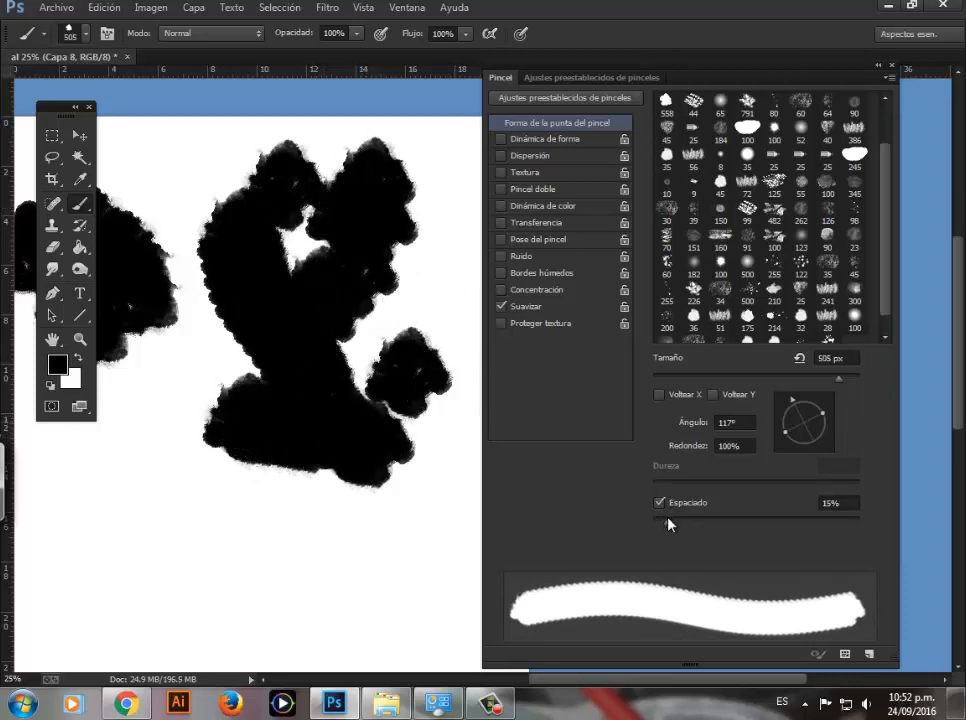
Step: Set the brush spacing to 24% and paint a thick stroke below the existing blots
drag(668, 519, 676, 521)
mouse_move(151, 431)
mouse_down()
mouse_move(226, 502)
mouse_move(336, 530)
mouse_move(246, 557)
mouse_up()
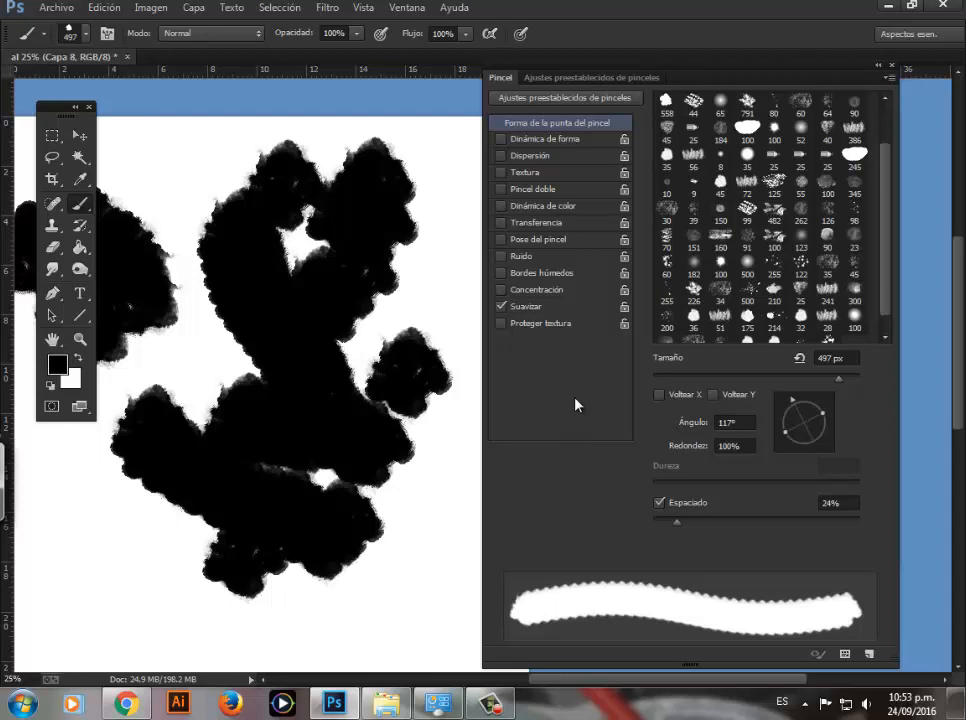
Step: Enable Dinámica de forma for the brush, with Variación del ángulo at 67% and its angle control set to Dirección
click(545, 139)
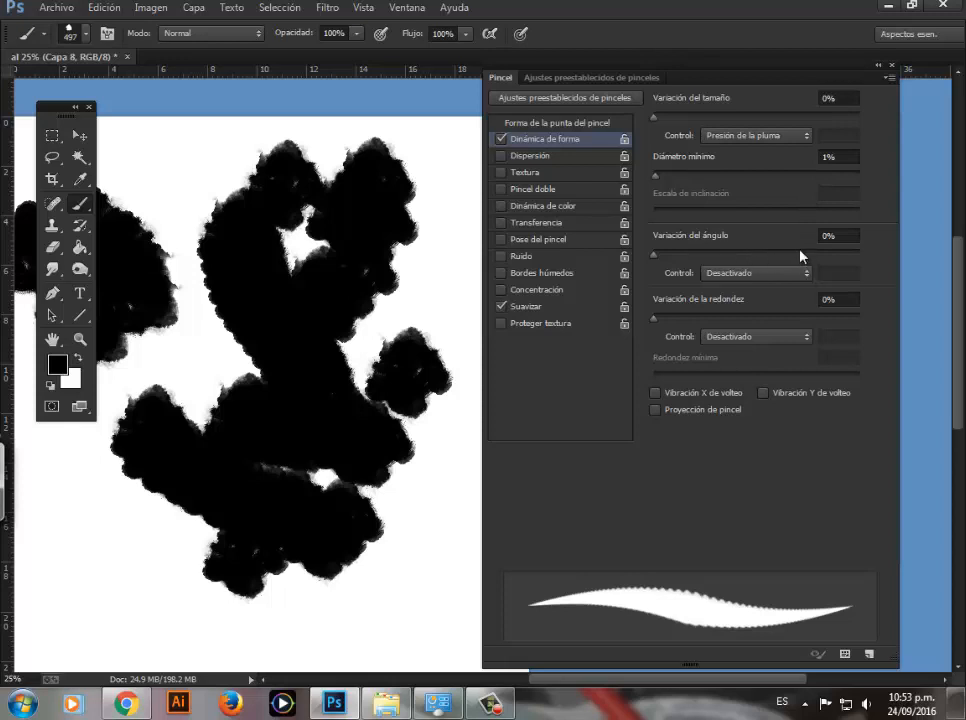
click(843, 239)
text(67)
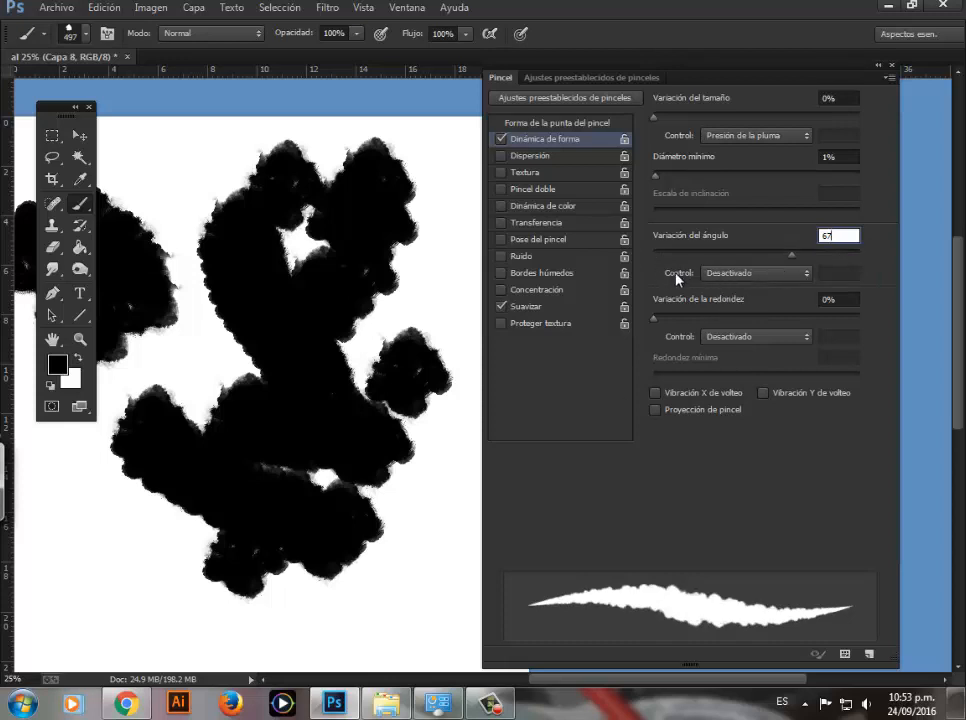
click(726, 279)
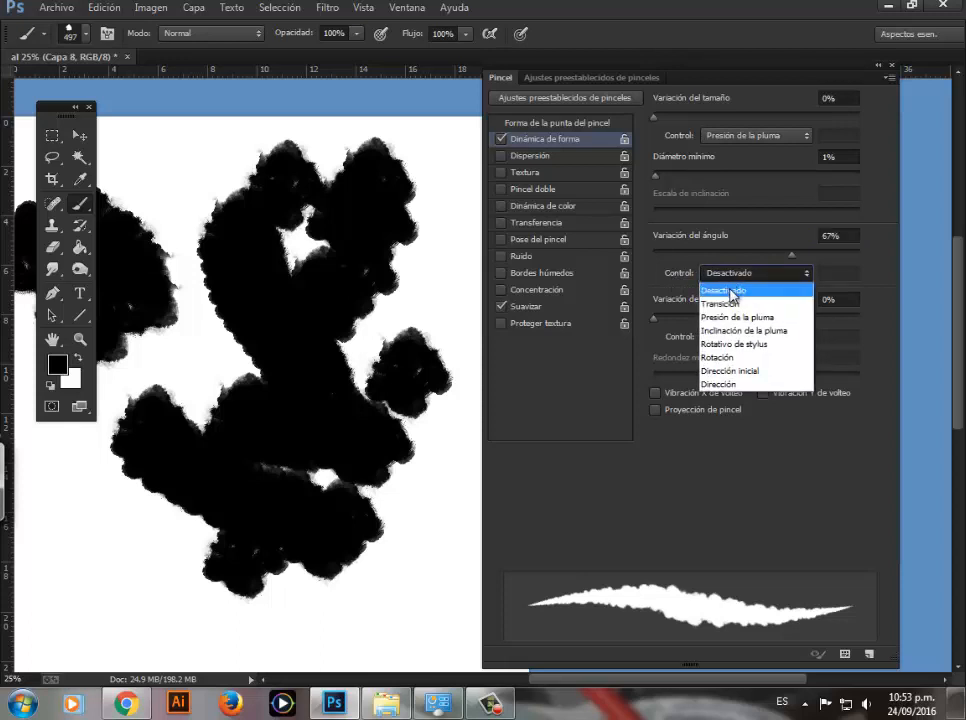
click(720, 383)
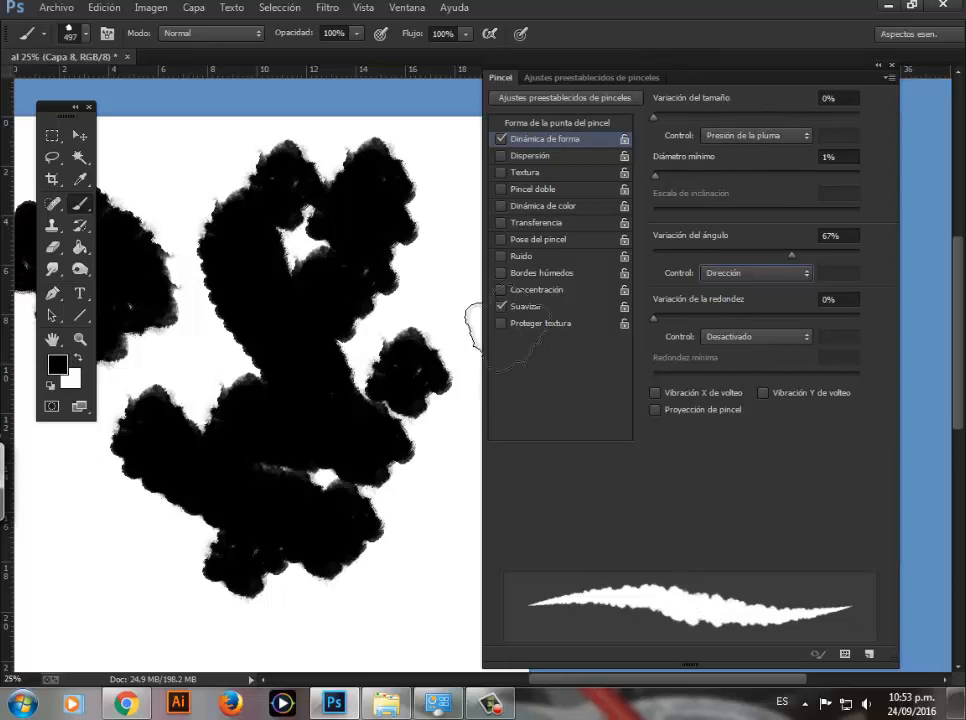
Step: Paint several tapered strokes around the sides and underside of the existing black blots on Capa 8
mouse_move(446, 262)
mouse_down()
mouse_move(498, 403)
mouse_move(456, 573)
mouse_move(380, 545)
mouse_up()
mouse_move(86, 568)
mouse_down()
mouse_move(152, 613)
mouse_move(290, 604)
mouse_up()
mouse_move(209, 606)
mouse_down()
mouse_move(70, 575)
mouse_move(144, 603)
mouse_move(315, 631)
mouse_move(412, 562)
mouse_up()
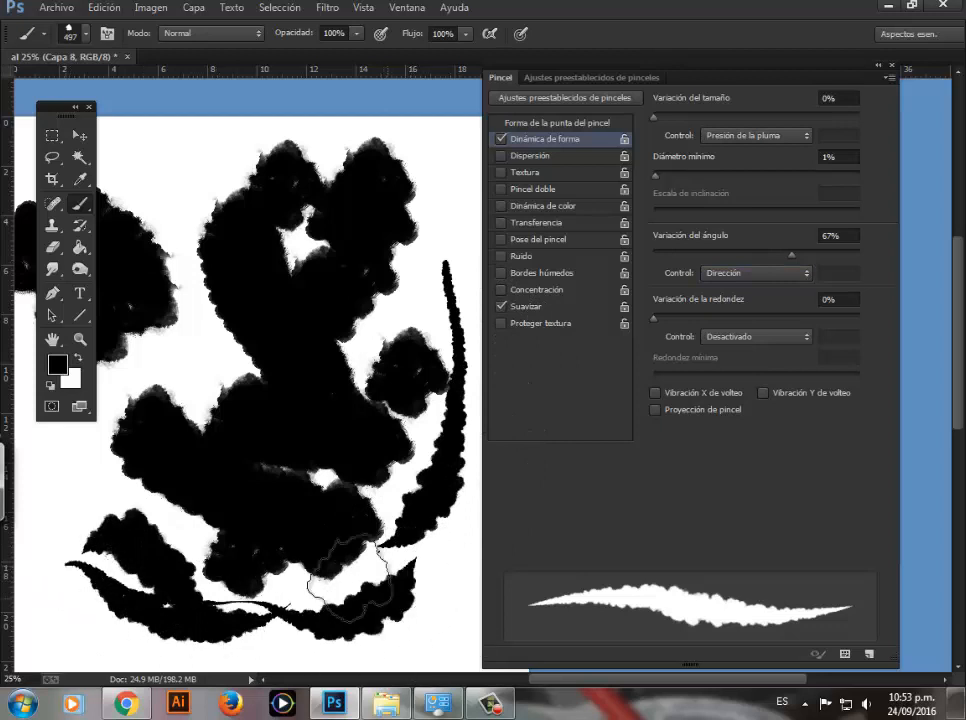
mouse_move(302, 395)
mouse_down()
mouse_move(345, 257)
mouse_move(413, 137)
mouse_up()
drag(178, 199, 220, 418)
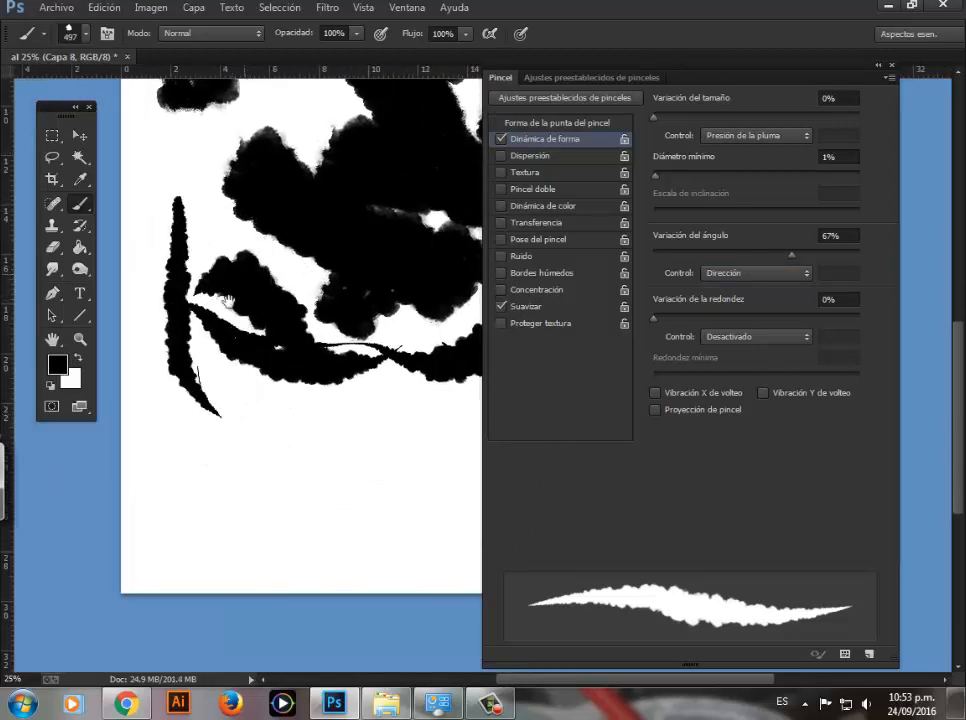
Step: Arrange the layer list and brush settings around the page's clear lower area, and paint a short tapered stroke beside the existing ones
drag(285, 228, 252, 293)
mouse_move(528, 84)
mouse_down()
mouse_move(571, 103)
mouse_move(646, 168)
mouse_up()
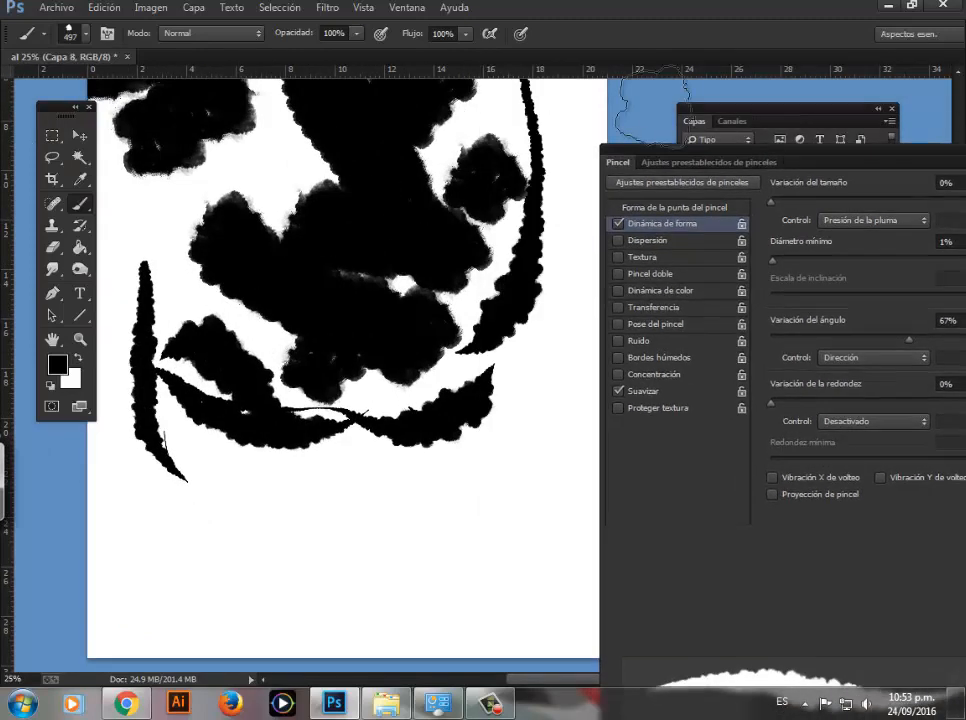
click(688, 121)
mouse_move(780, 120)
mouse_down()
mouse_move(534, 177)
mouse_move(329, 330)
mouse_move(264, 155)
mouse_up()
drag(367, 594, 367, 316)
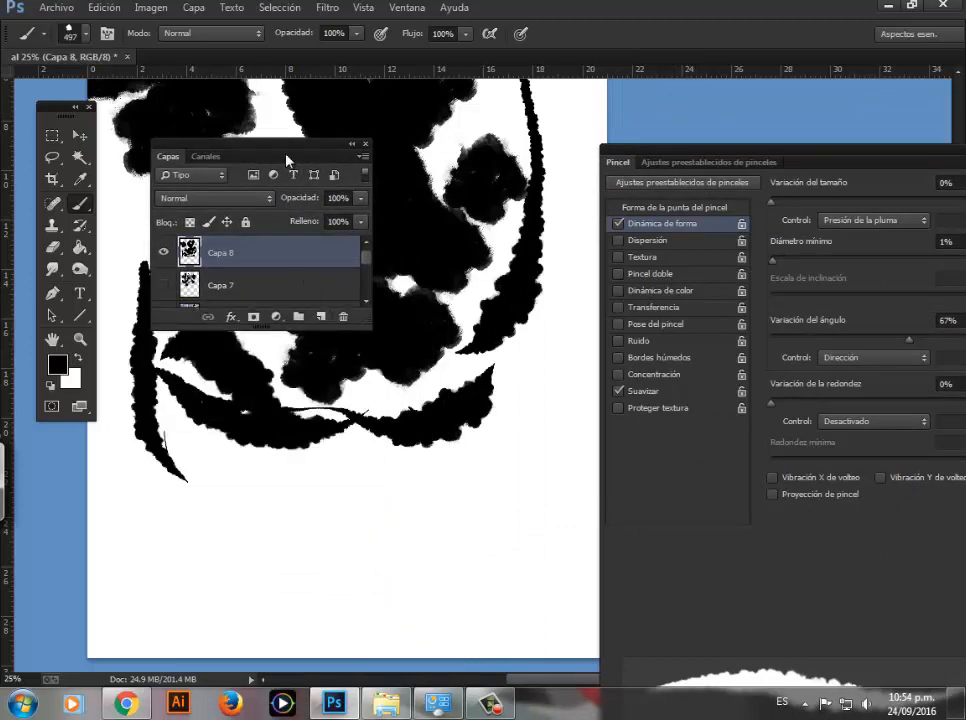
mouse_move(284, 146)
mouse_down()
mouse_move(160, 505)
mouse_move(142, 480)
mouse_up()
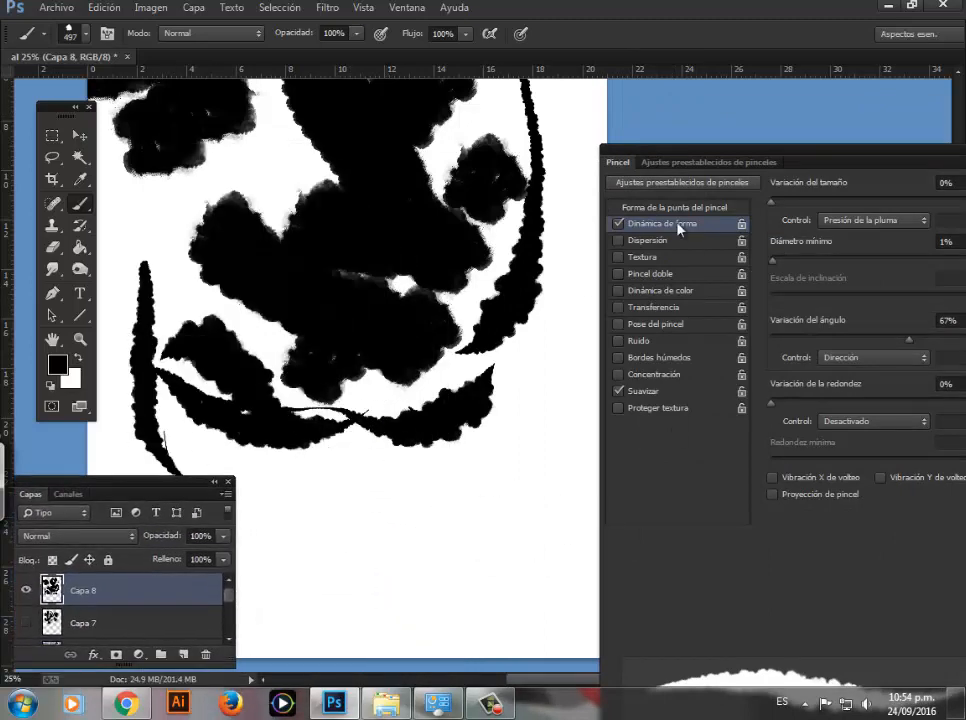
mouse_move(672, 155)
mouse_down()
mouse_move(625, 52)
mouse_move(622, 61)
mouse_up()
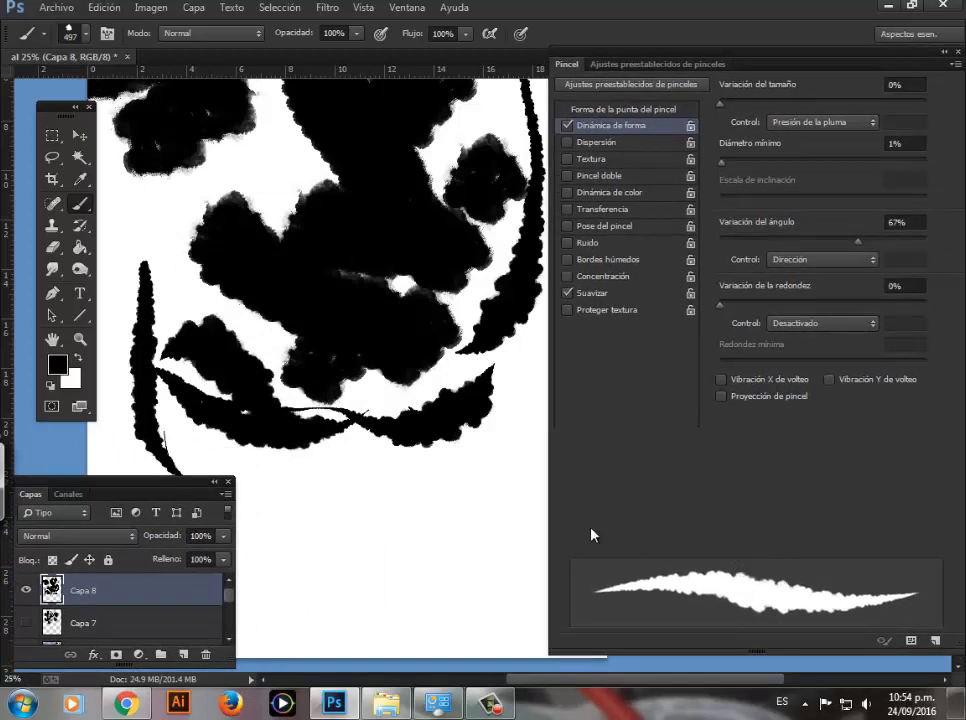
drag(492, 412, 458, 462)
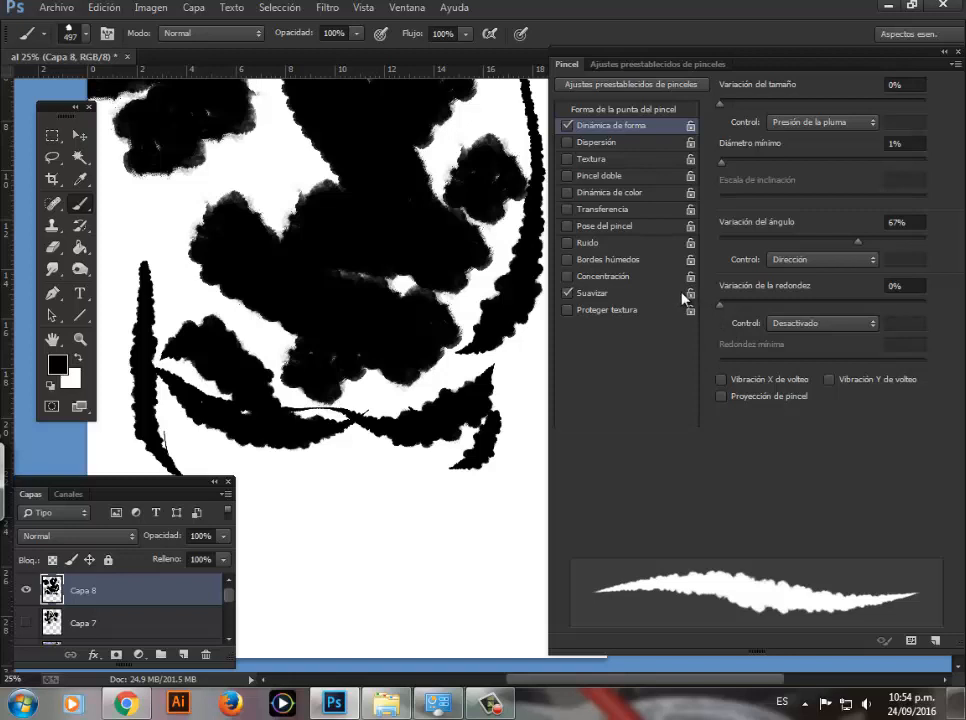
Step: Enable Dispersión for the brush at 76% and set its scatter control to Desactivado
click(567, 143)
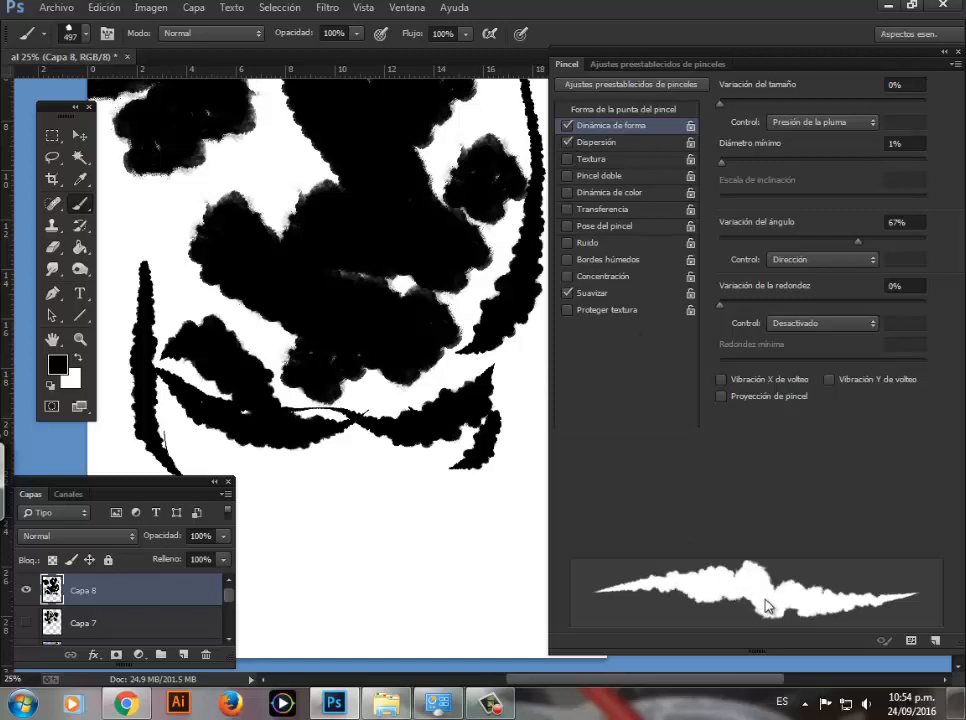
click(632, 145)
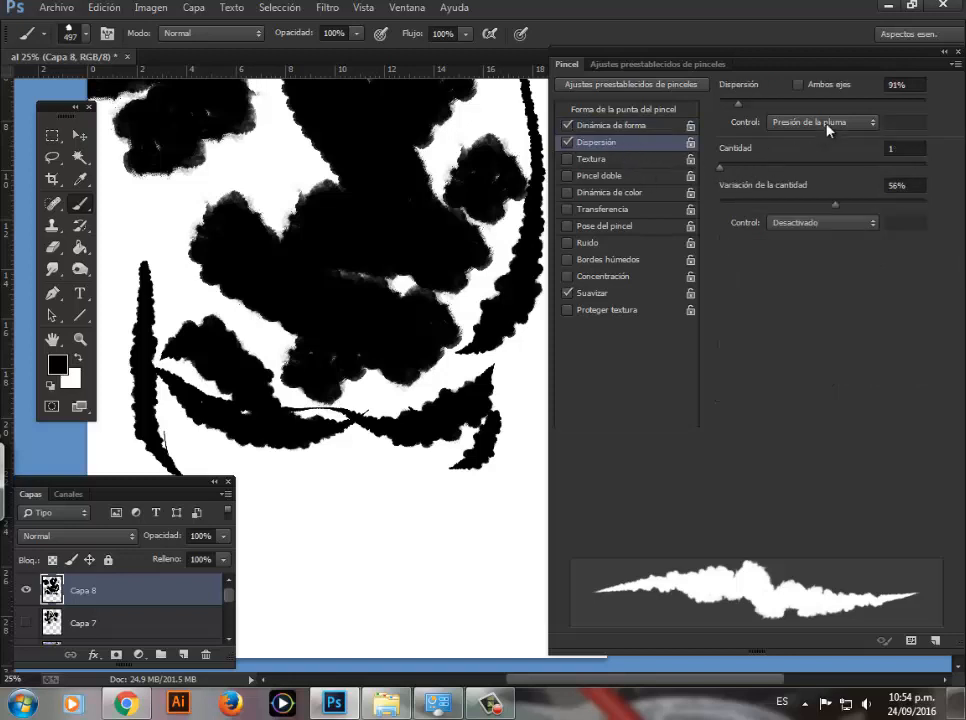
drag(771, 57, 696, 75)
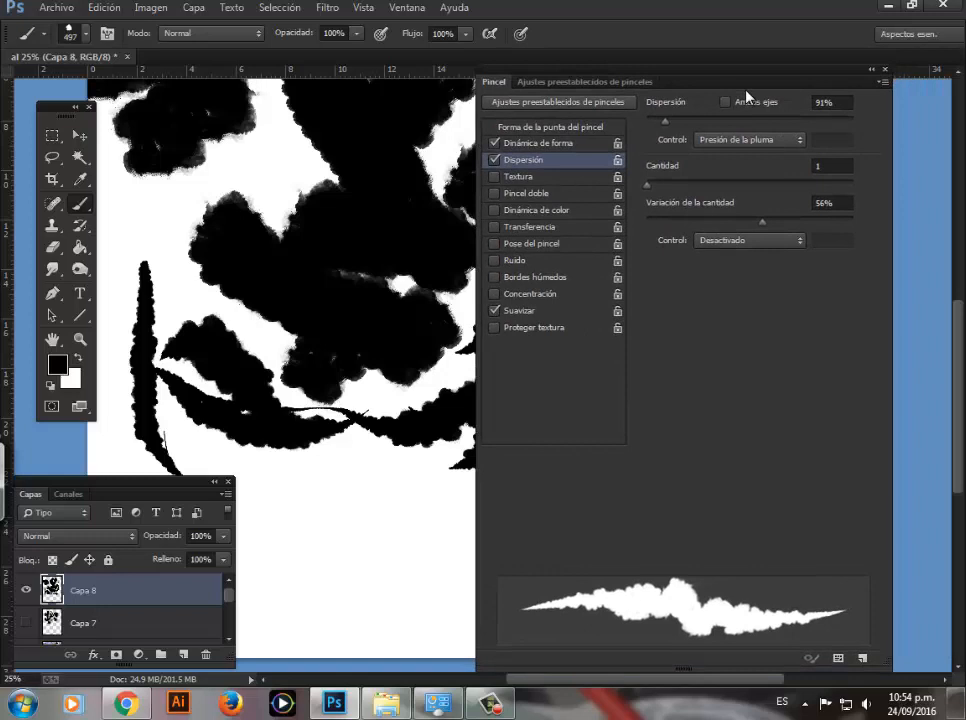
click(830, 102)
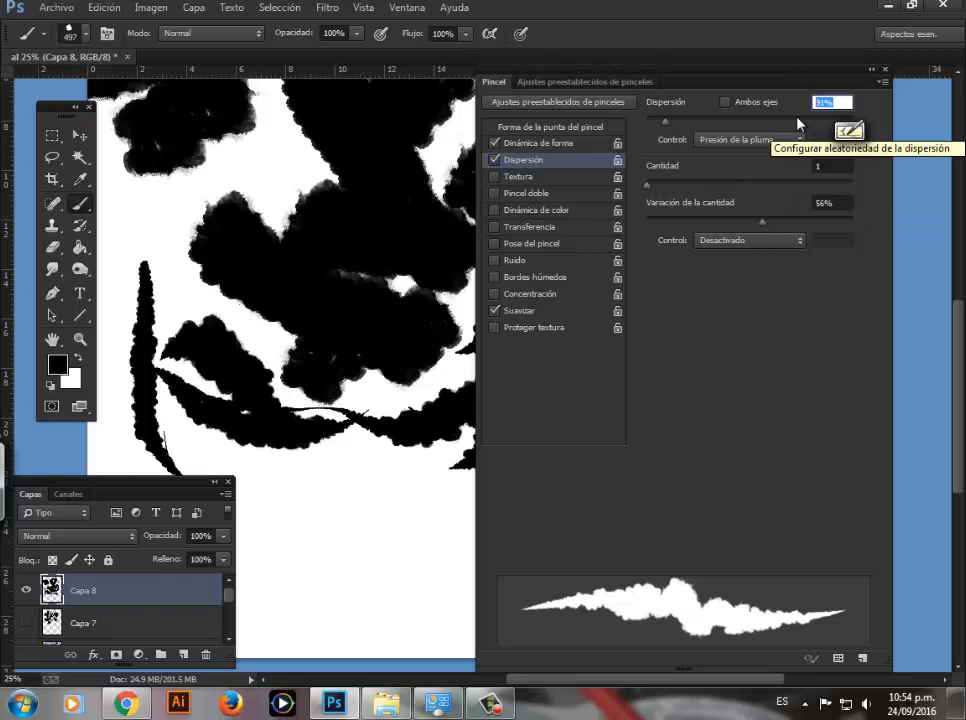
text(75)
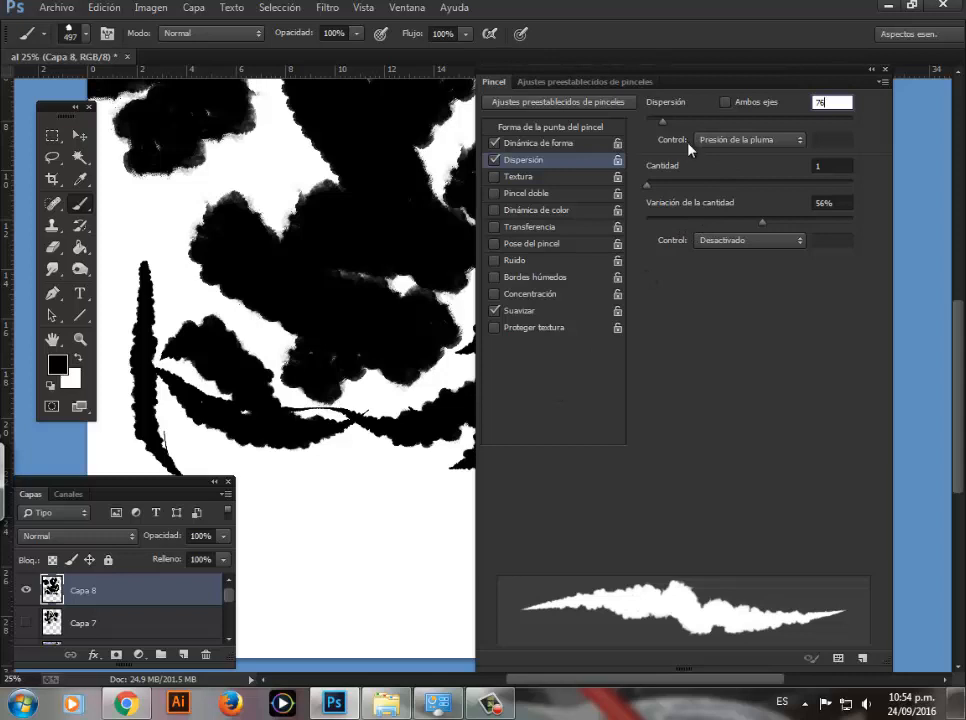
click(731, 147)
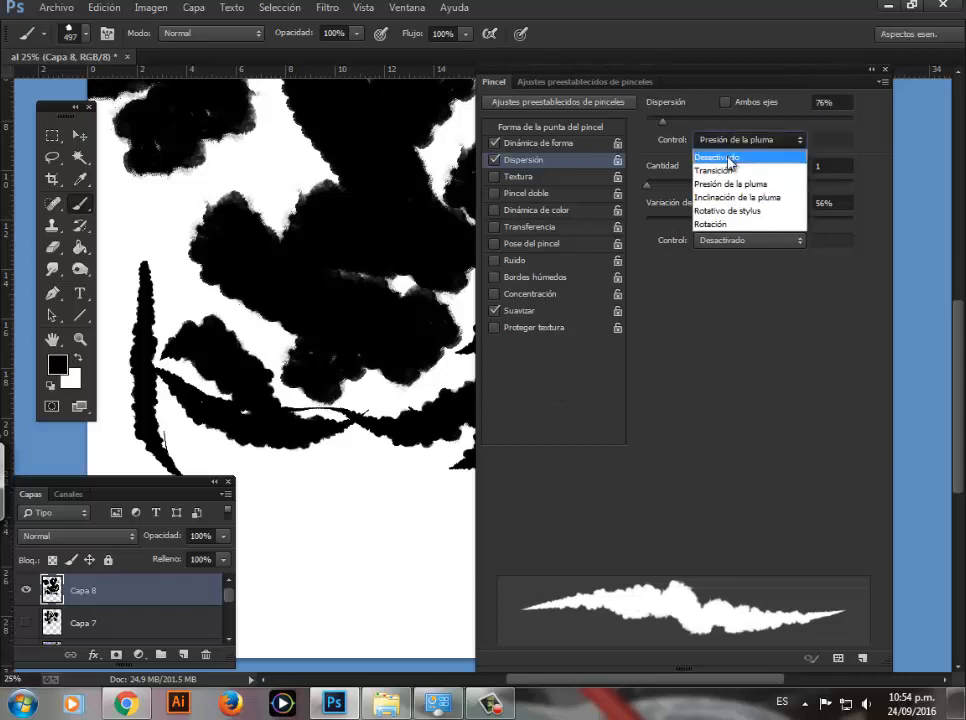
click(729, 156)
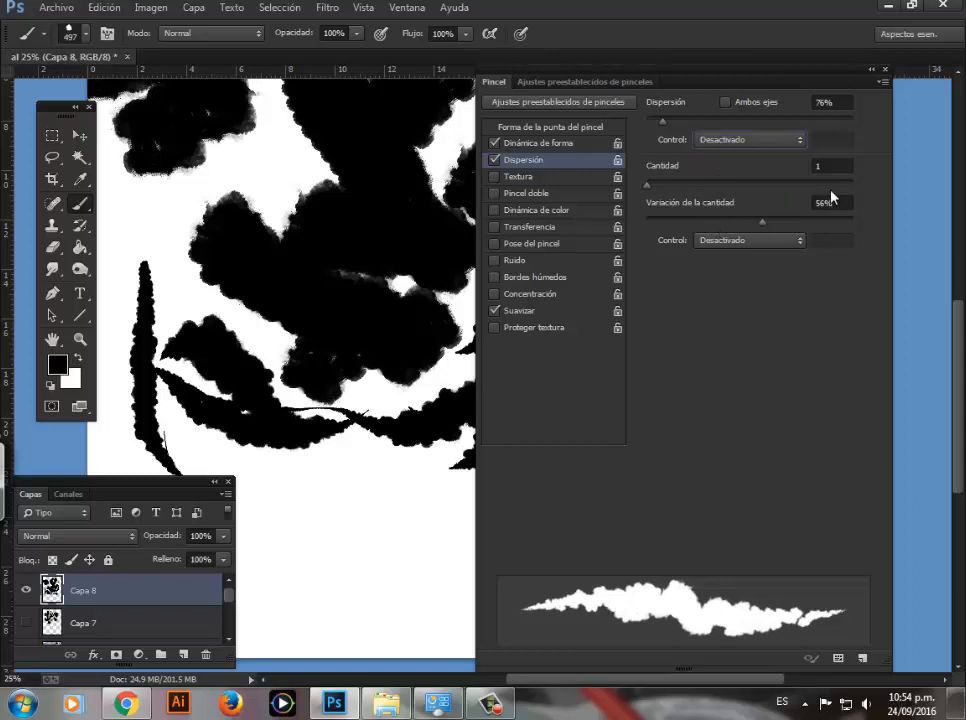
Step: Set the scatter Cantidad to 2 and Variación de la cantidad to 51%, and paint swirling strokes on the page
click(815, 166)
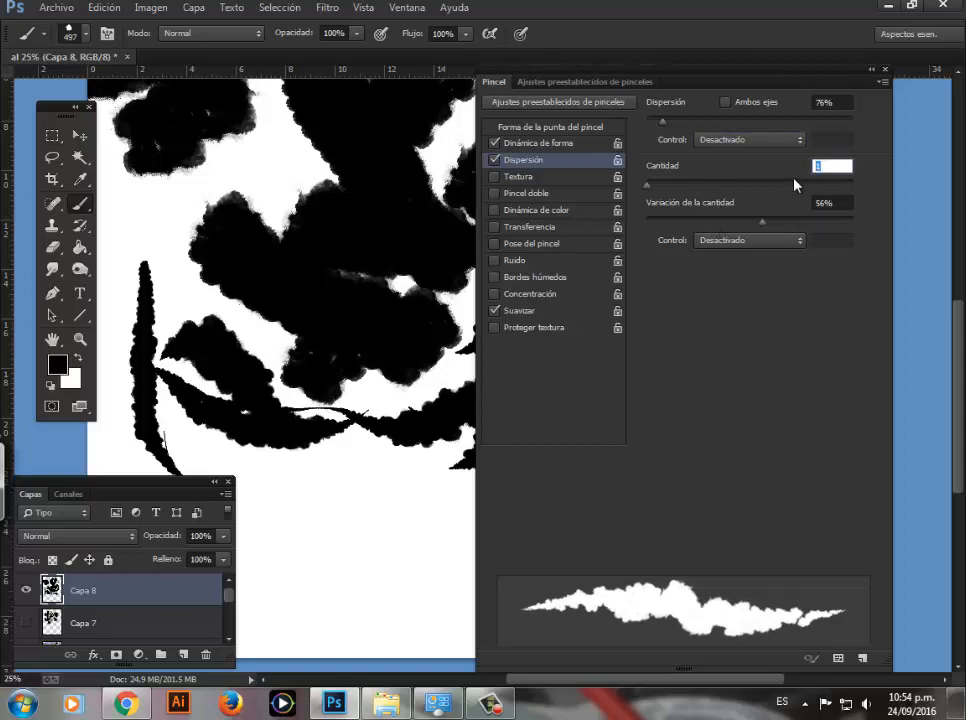
text(2)
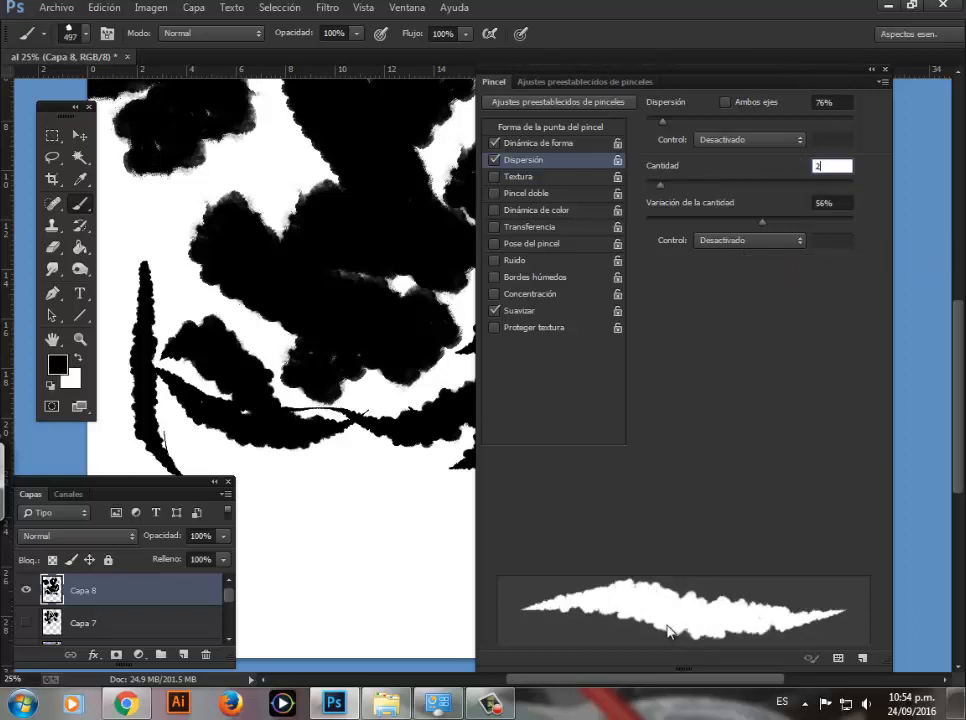
click(834, 204)
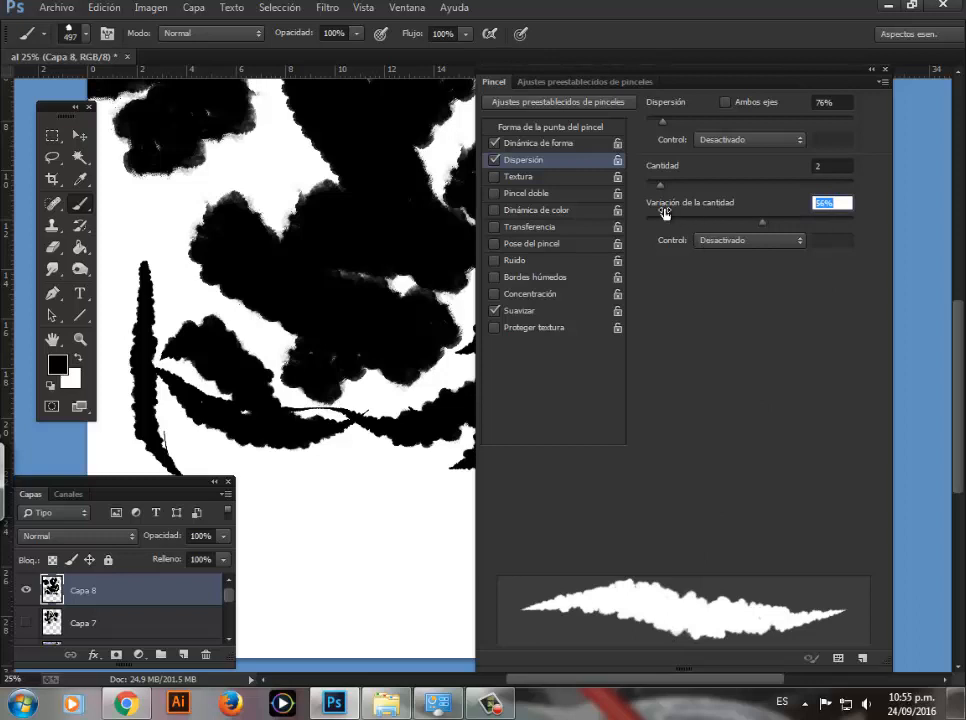
text(50)
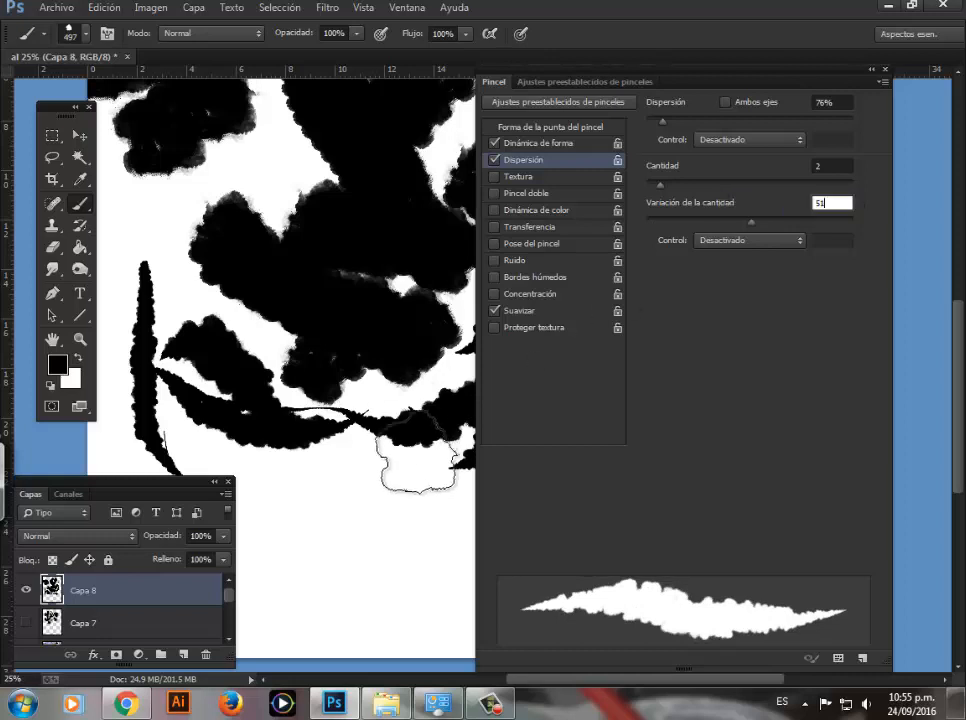
mouse_move(425, 484)
mouse_down()
mouse_move(398, 512)
mouse_move(335, 518)
mouse_up()
mouse_move(375, 462)
mouse_down()
mouse_move(295, 496)
mouse_move(321, 535)
mouse_move(275, 480)
mouse_move(365, 600)
mouse_move(405, 560)
mouse_move(420, 565)
mouse_move(250, 320)
mouse_move(150, 218)
mouse_move(235, 272)
mouse_up()
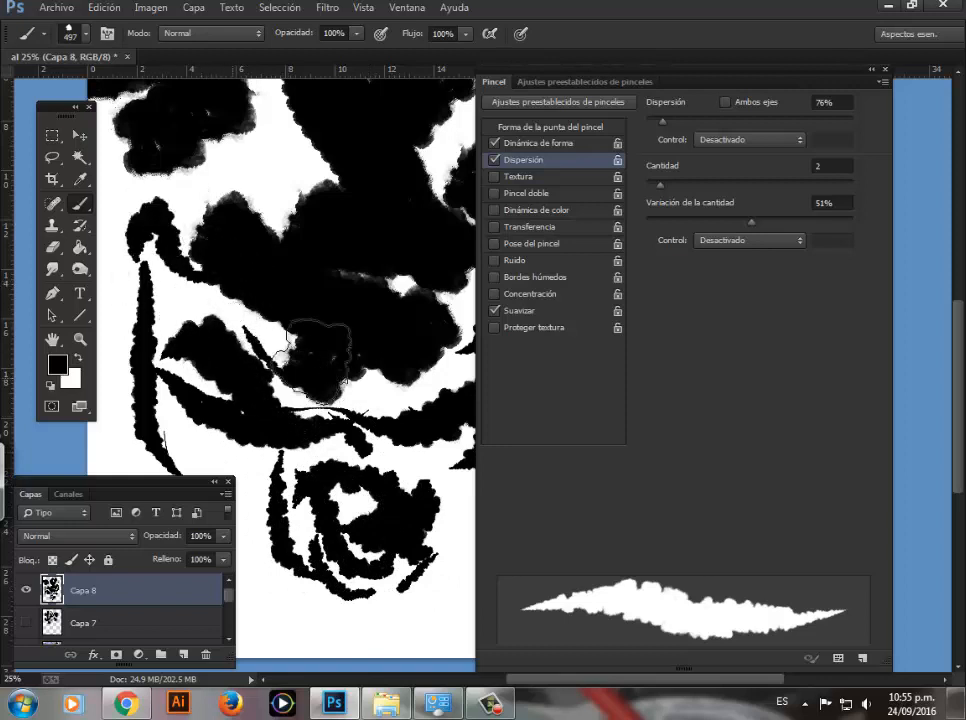
Step: Enable Textura for the brush and paint textured strokes around the swirl near the bottom of the page
drag(628, 83, 645, 48)
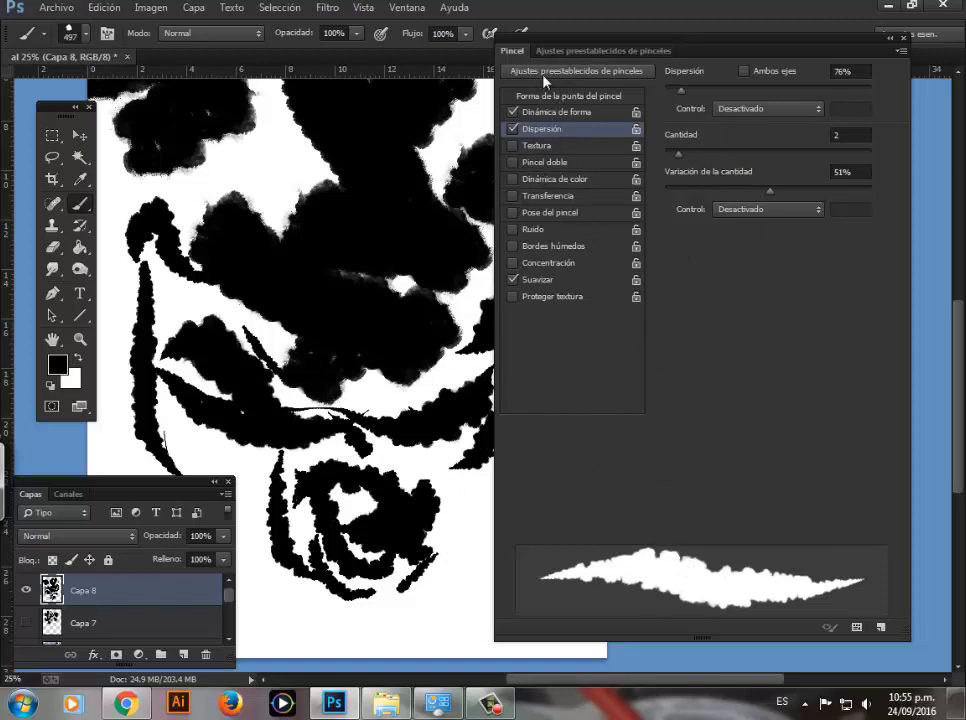
drag(535, 39, 571, 27)
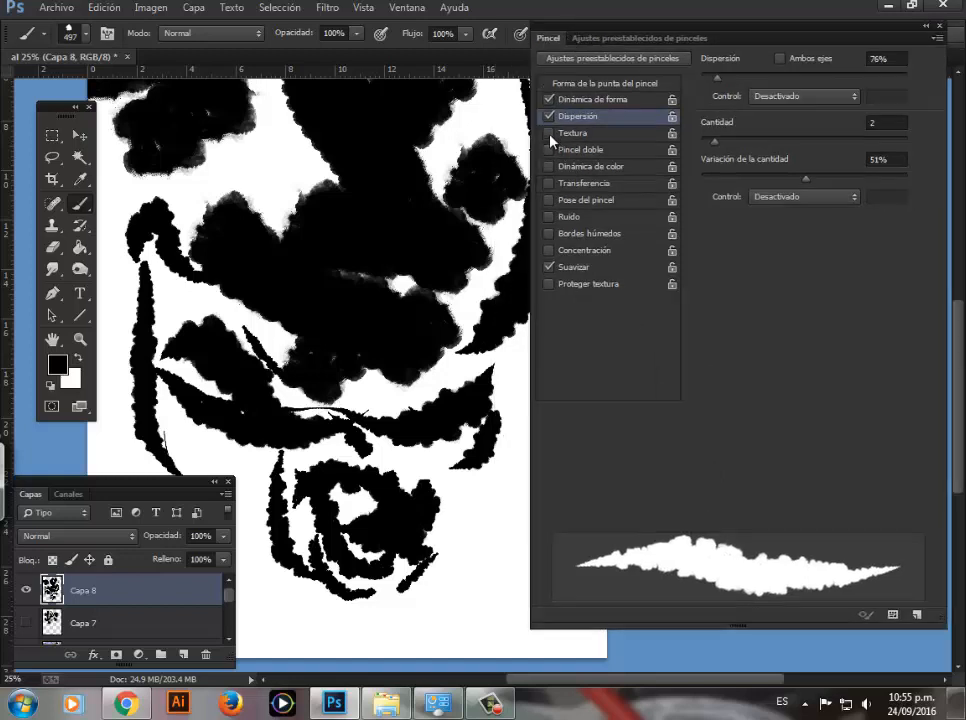
click(549, 134)
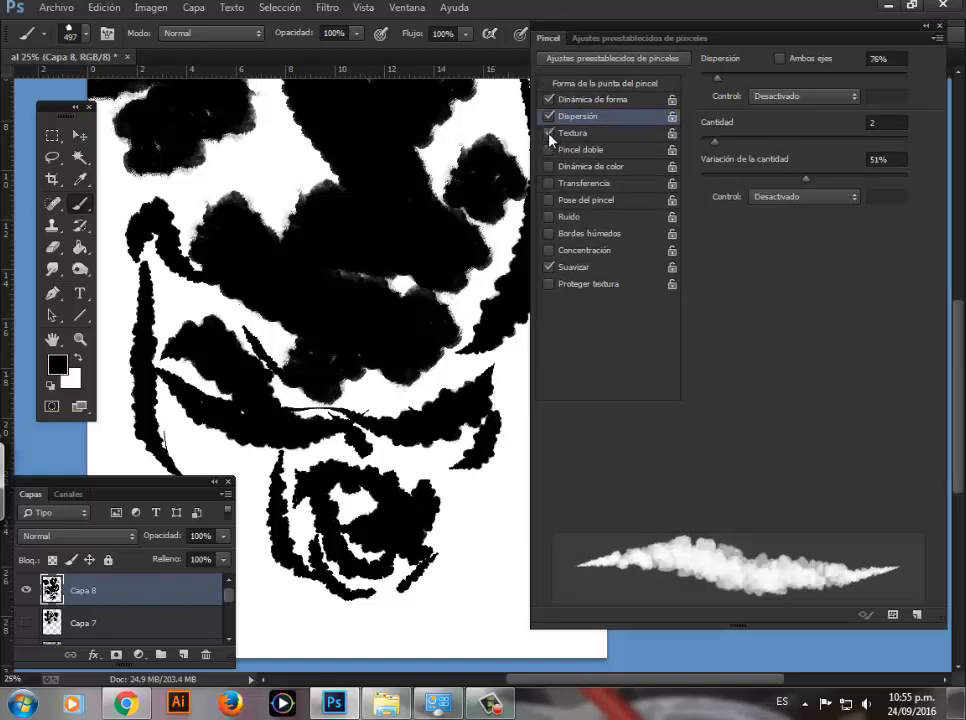
mouse_move(502, 513)
mouse_down()
mouse_move(487, 576)
mouse_move(409, 596)
mouse_move(471, 533)
mouse_move(468, 580)
mouse_move(362, 618)
mouse_move(438, 577)
mouse_move(392, 609)
mouse_move(295, 537)
mouse_move(409, 493)
mouse_move(466, 498)
mouse_move(438, 447)
mouse_move(431, 532)
mouse_up()
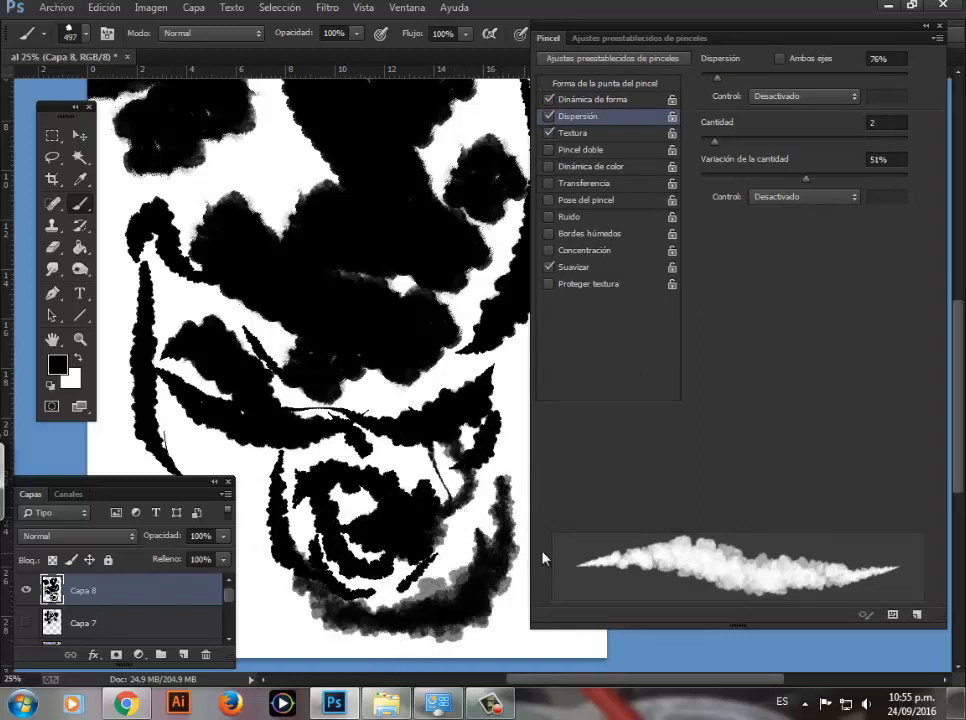
Step: Open the brush's texture settings, add a new layer above Capa 8 and hide Capa 8
click(584, 136)
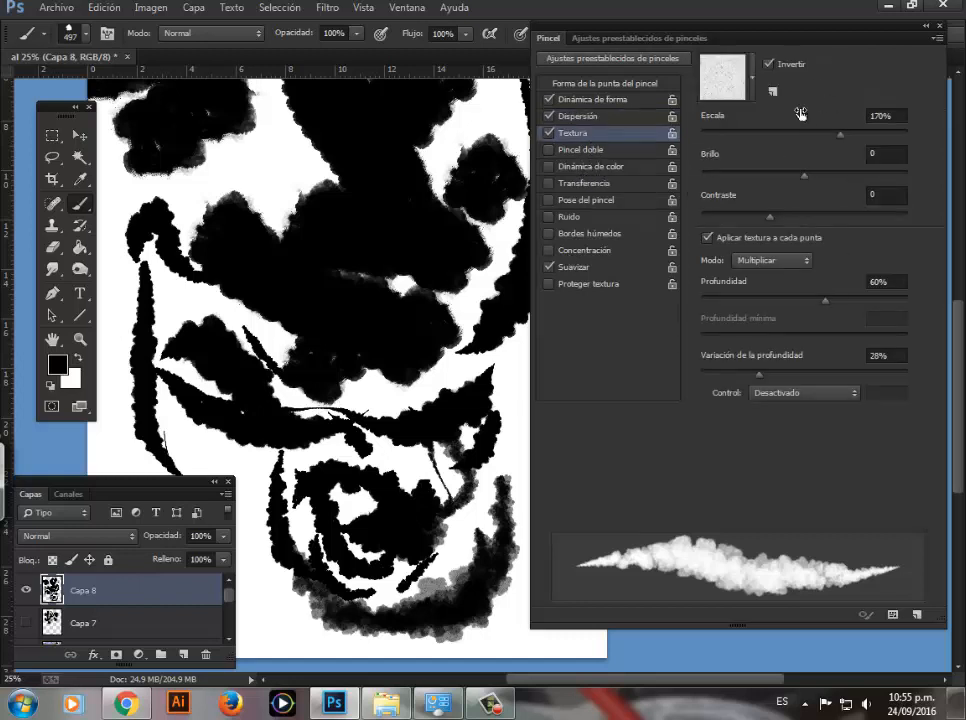
drag(726, 29, 718, 14)
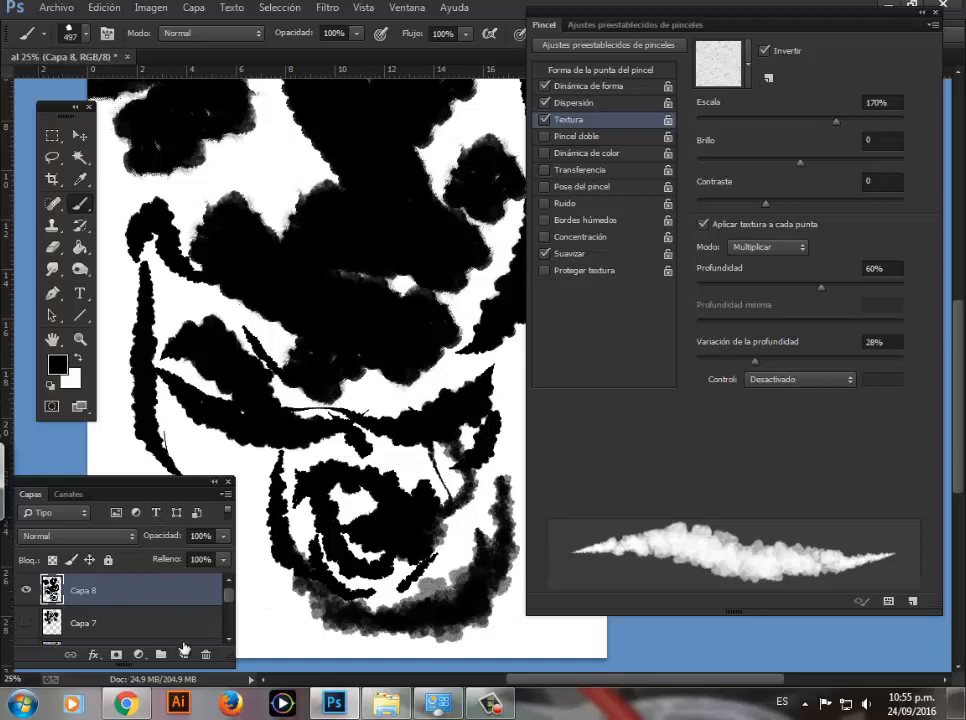
click(183, 653)
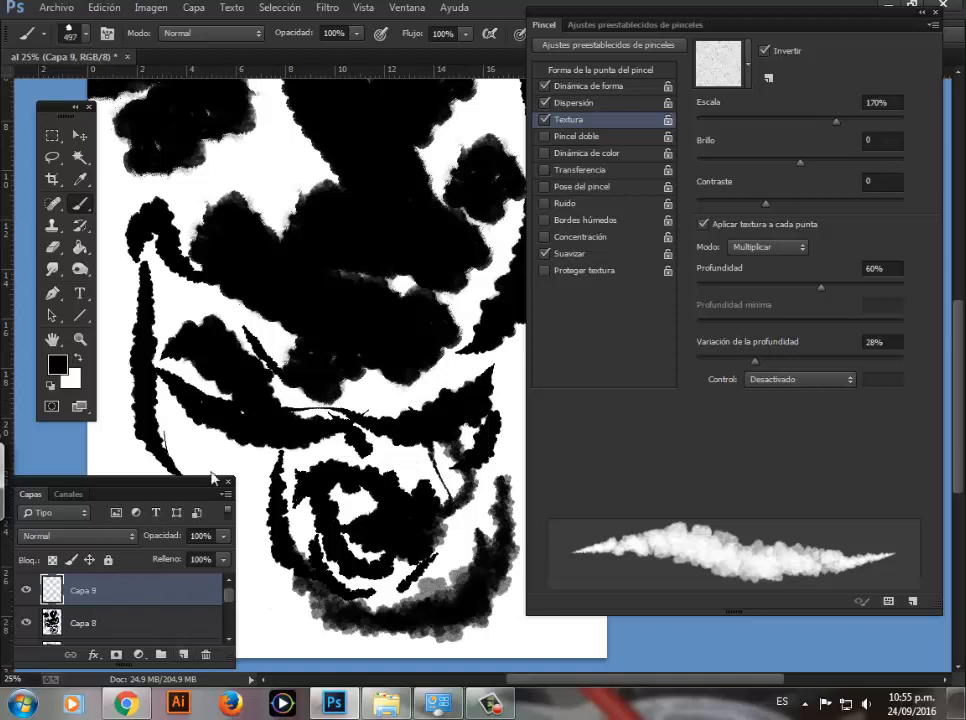
click(26, 622)
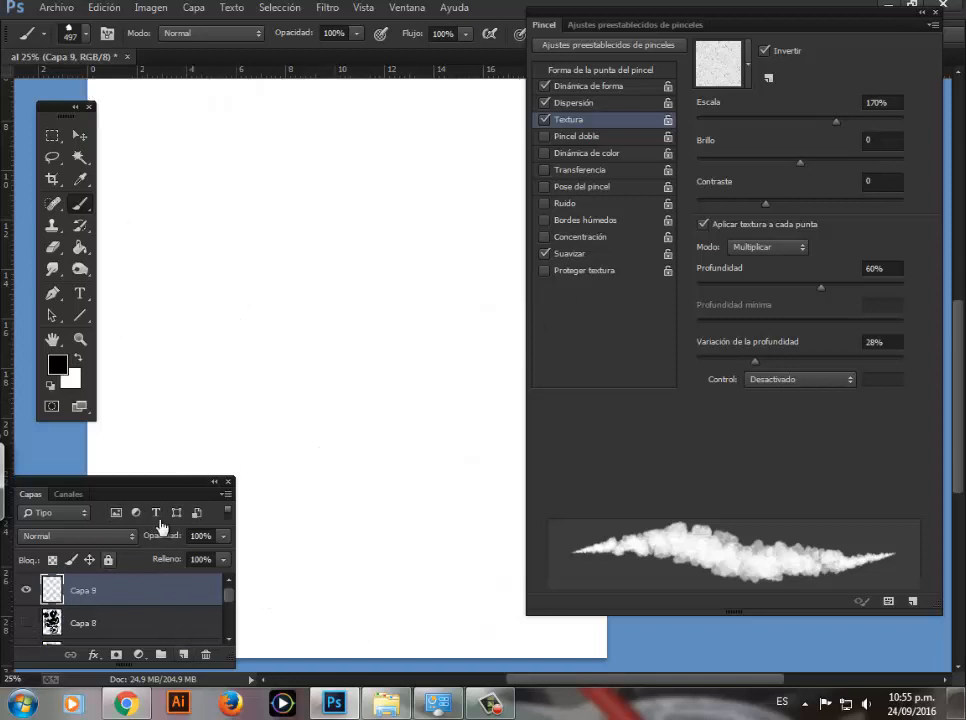
Step: Replace the texture patterns with the Texturas erosionables set and paint strokes on the upper page using the first pattern of its second row
click(747, 62)
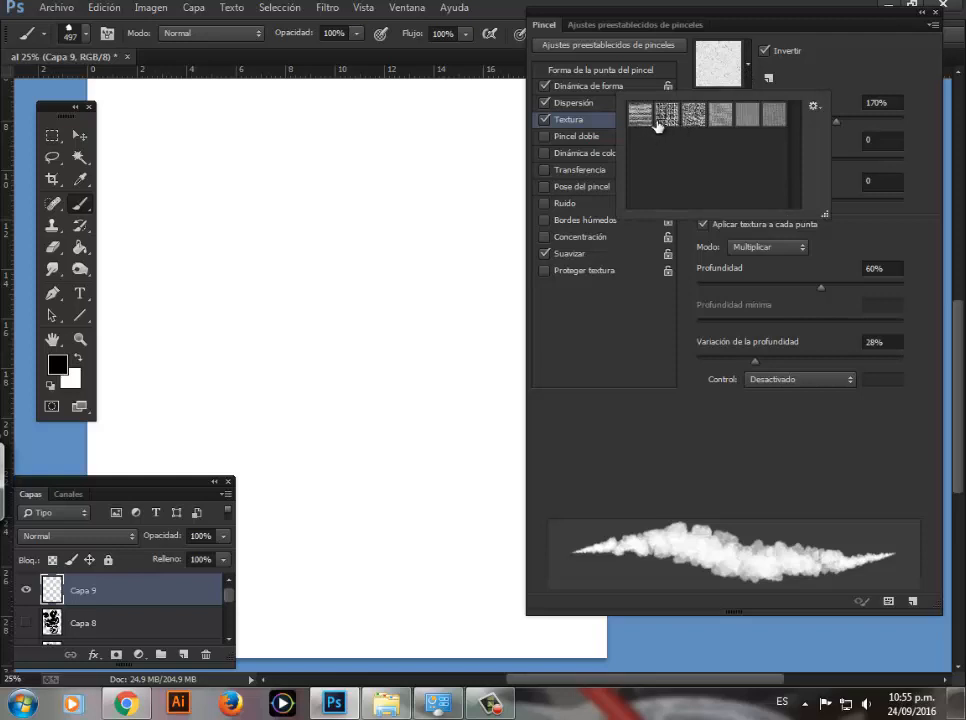
click(751, 65)
click(750, 65)
click(814, 104)
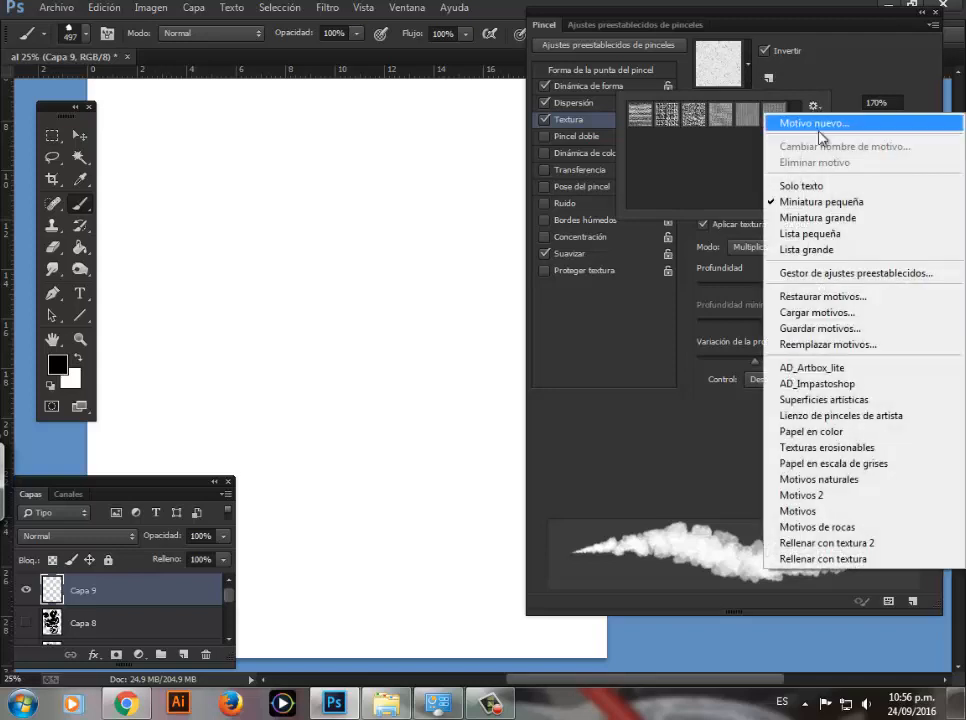
click(813, 449)
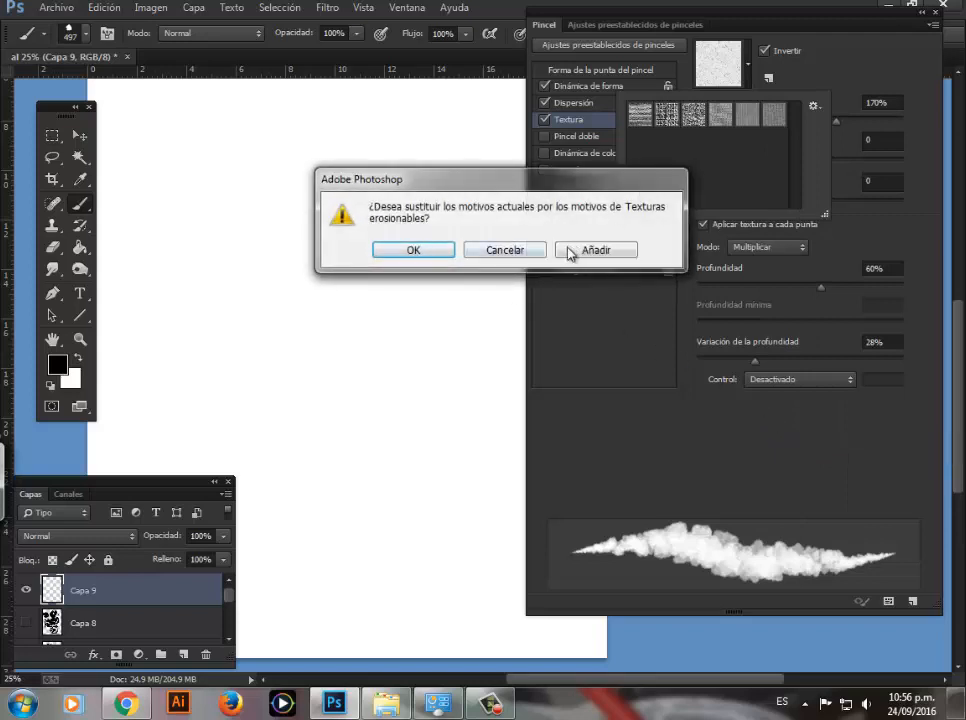
click(437, 253)
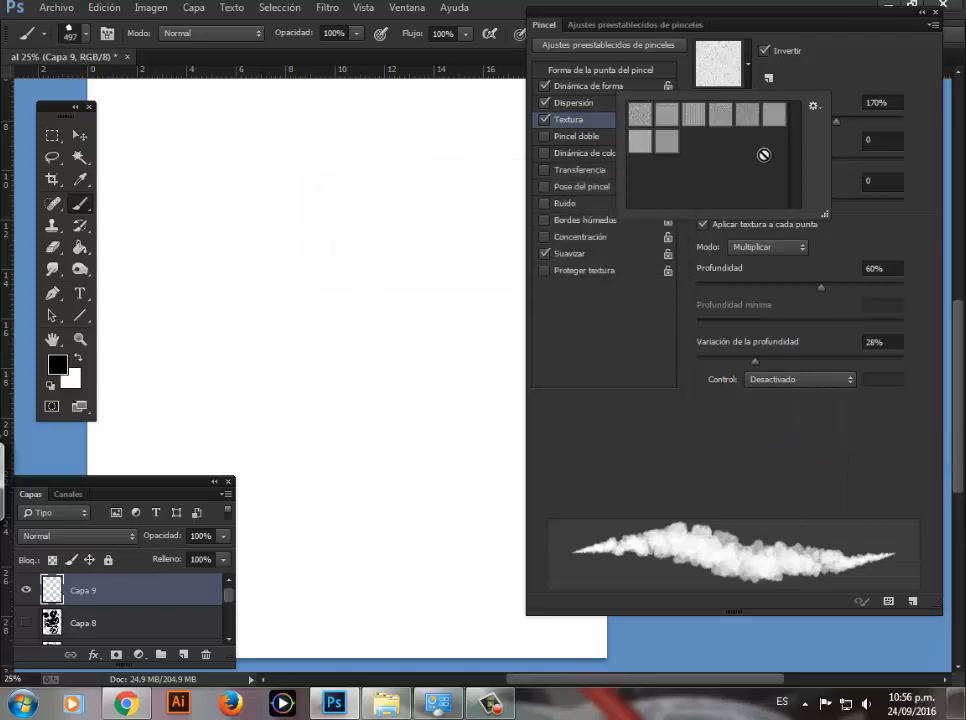
double_click(642, 148)
mouse_move(412, 211)
mouse_down()
mouse_move(400, 225)
mouse_move(457, 222)
mouse_move(311, 301)
mouse_move(255, 148)
mouse_move(180, 165)
mouse_move(263, 291)
mouse_move(292, 278)
mouse_move(370, 275)
mouse_move(447, 150)
mouse_move(260, 198)
mouse_move(345, 192)
mouse_up()
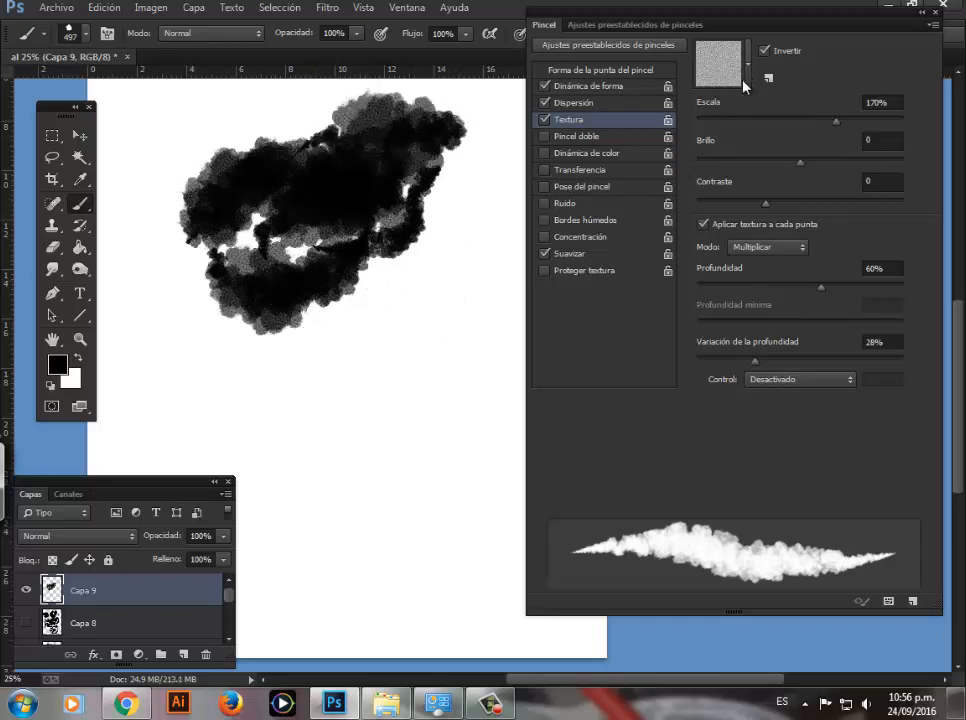
Step: Set the texture's Escala to 100%, Brillo to -33 and Contraste to -29
click(880, 102)
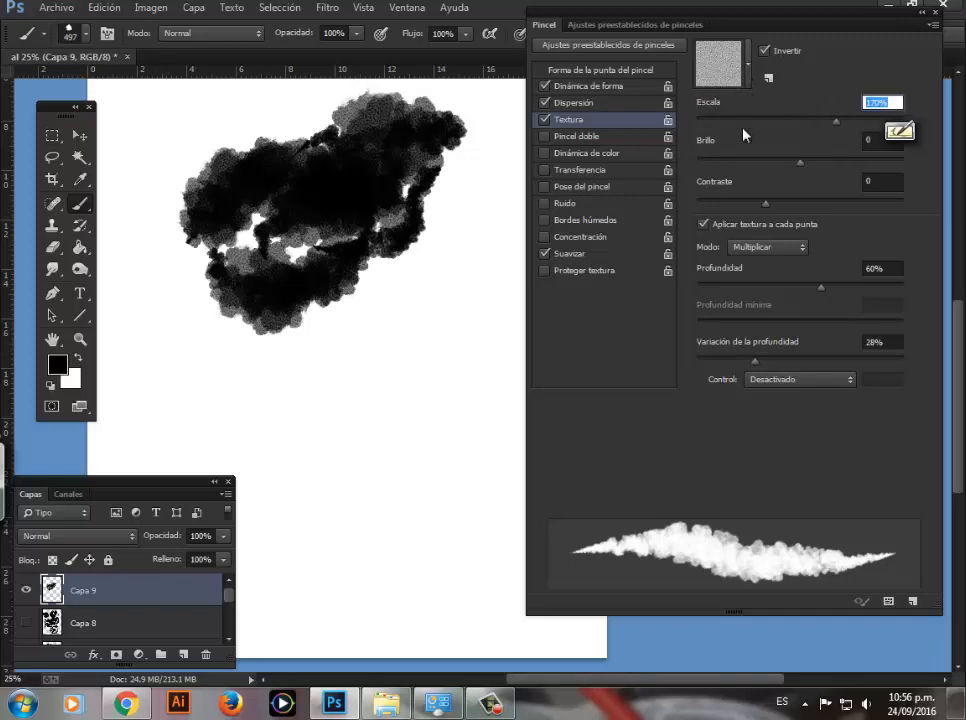
text(100)
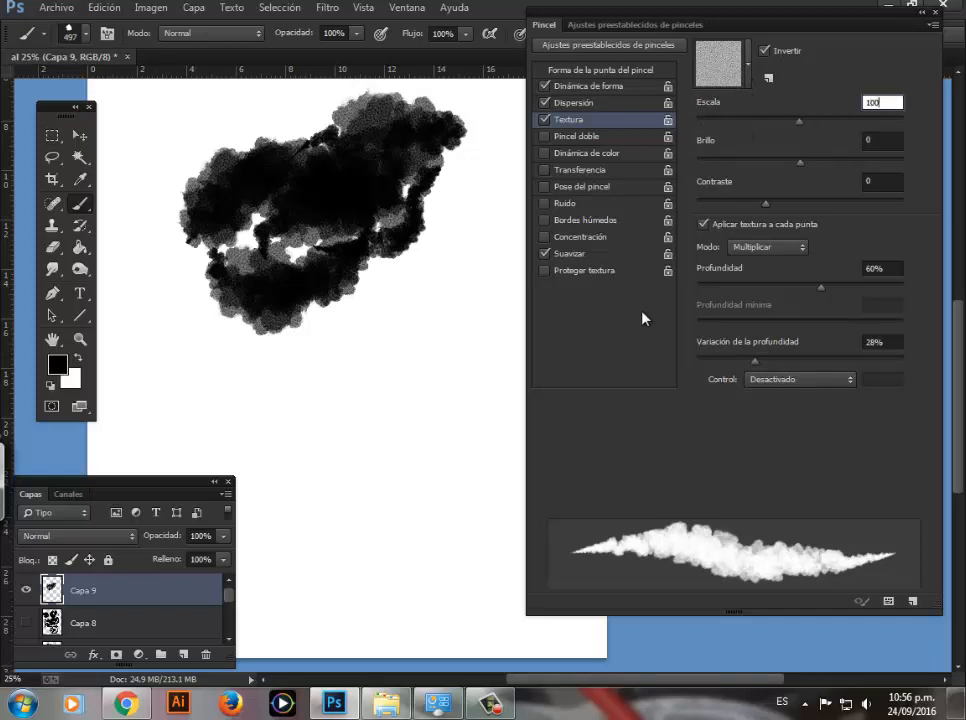
click(867, 142)
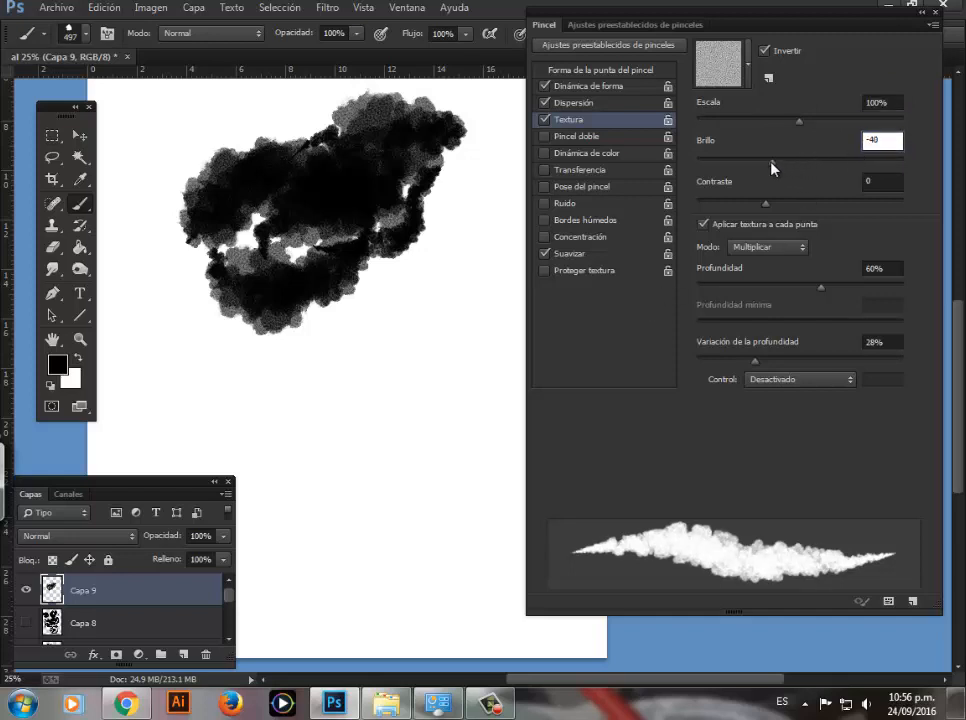
drag(771, 163, 778, 164)
drag(769, 206, 725, 209)
Step: Set the texture mode to Restar with Profundidad 82%, and paint strokes below the first textured patch
click(801, 250)
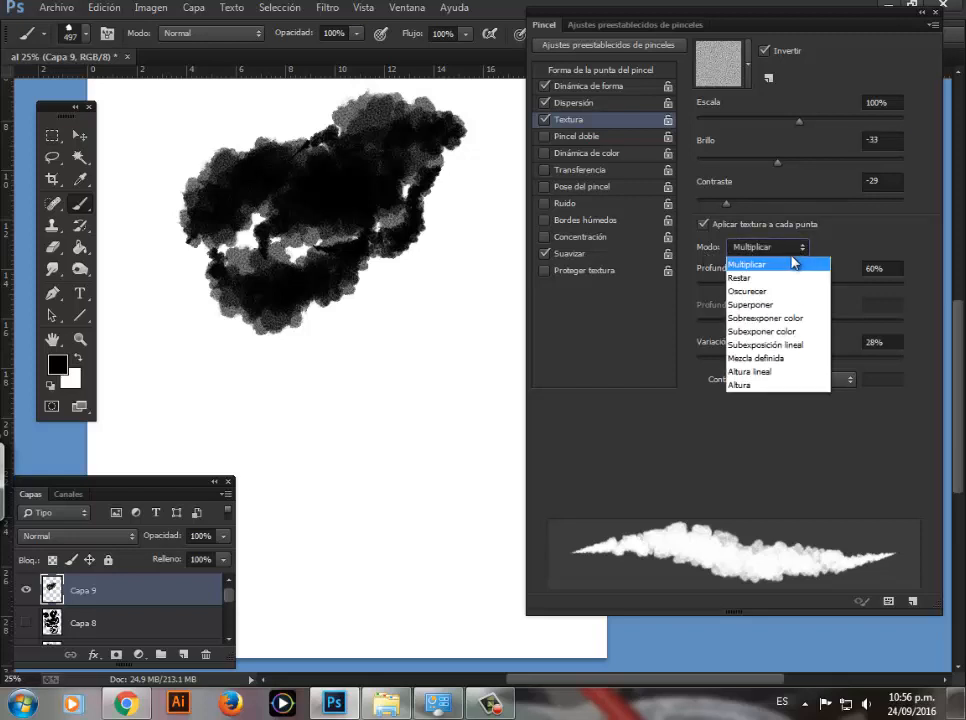
click(754, 284)
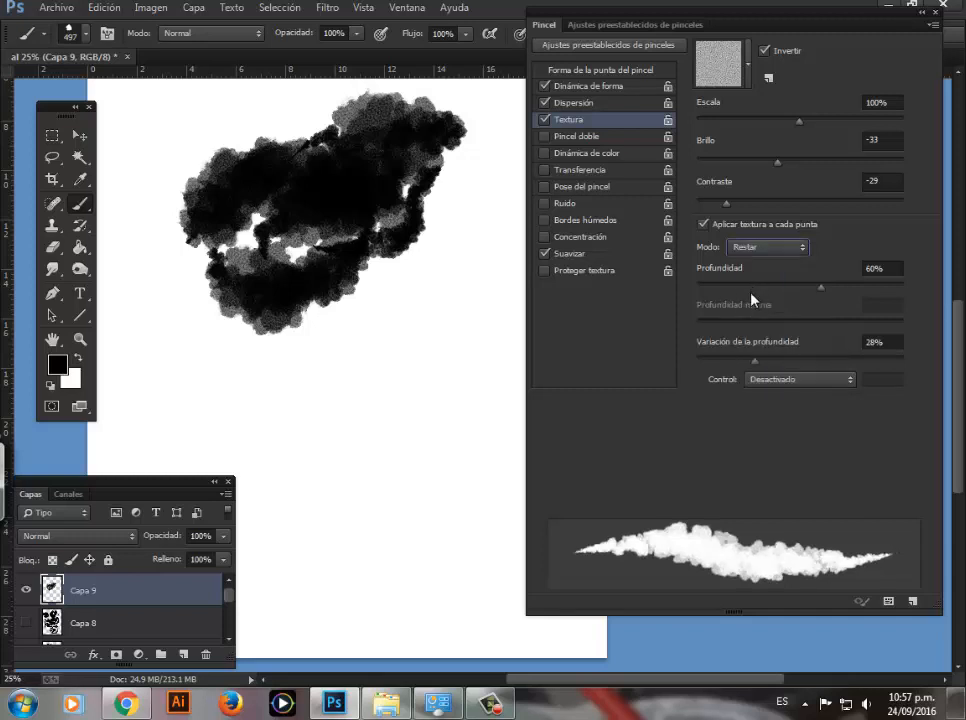
click(890, 269)
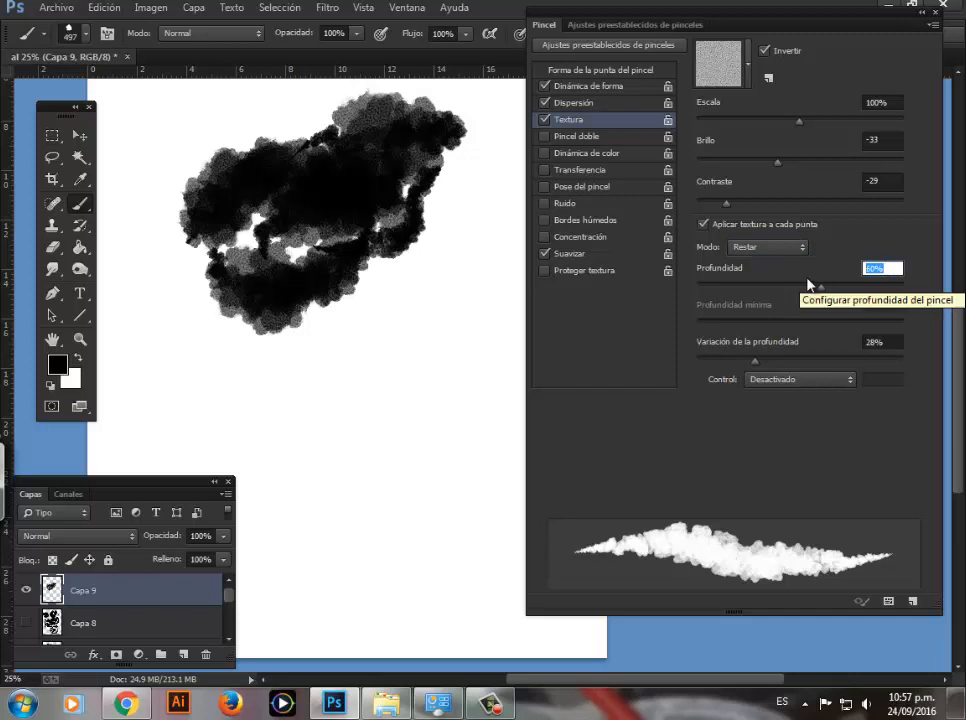
text(82)
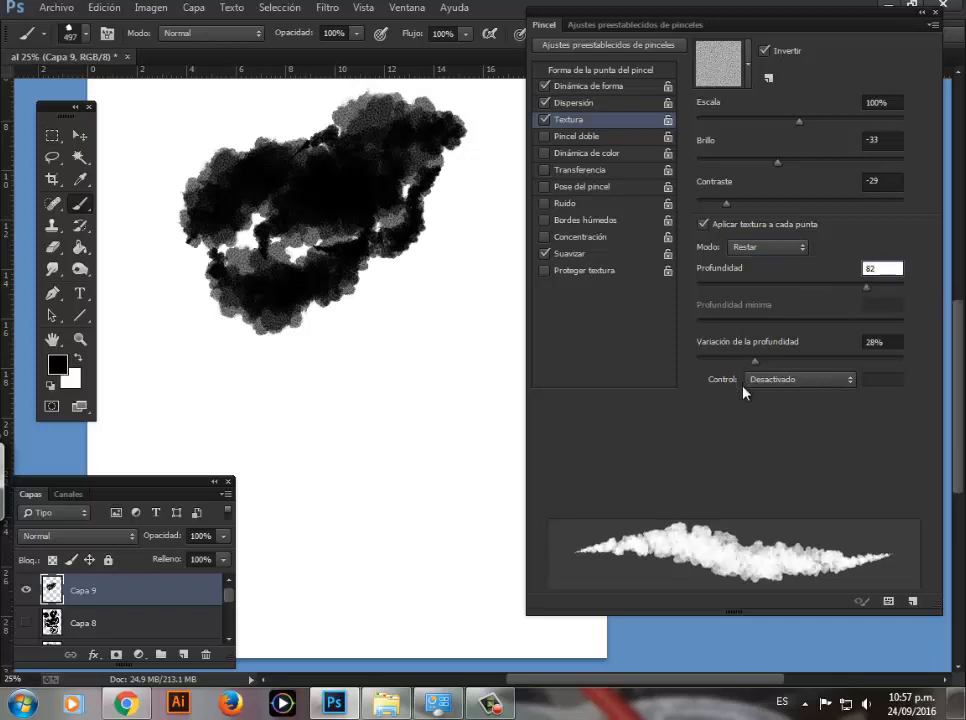
mouse_move(450, 280)
mouse_down()
mouse_move(430, 332)
mouse_move(207, 384)
mouse_move(304, 386)
mouse_move(343, 455)
mouse_move(447, 285)
mouse_up()
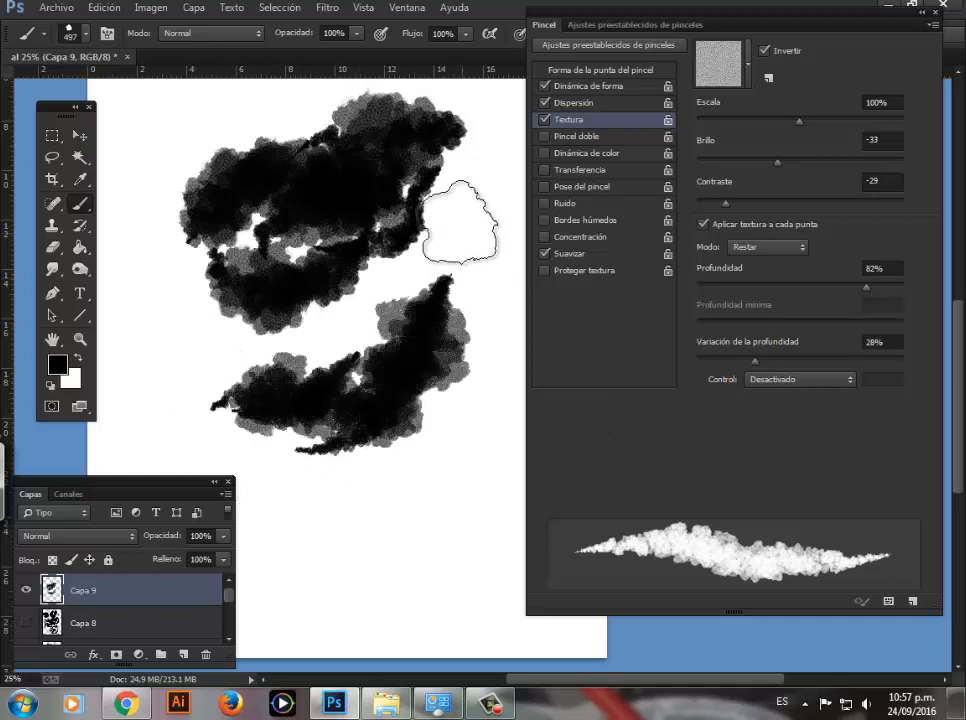
mouse_move(460, 225)
mouse_down()
mouse_move(470, 325)
mouse_move(422, 430)
mouse_move(415, 522)
mouse_move(452, 455)
mouse_up()
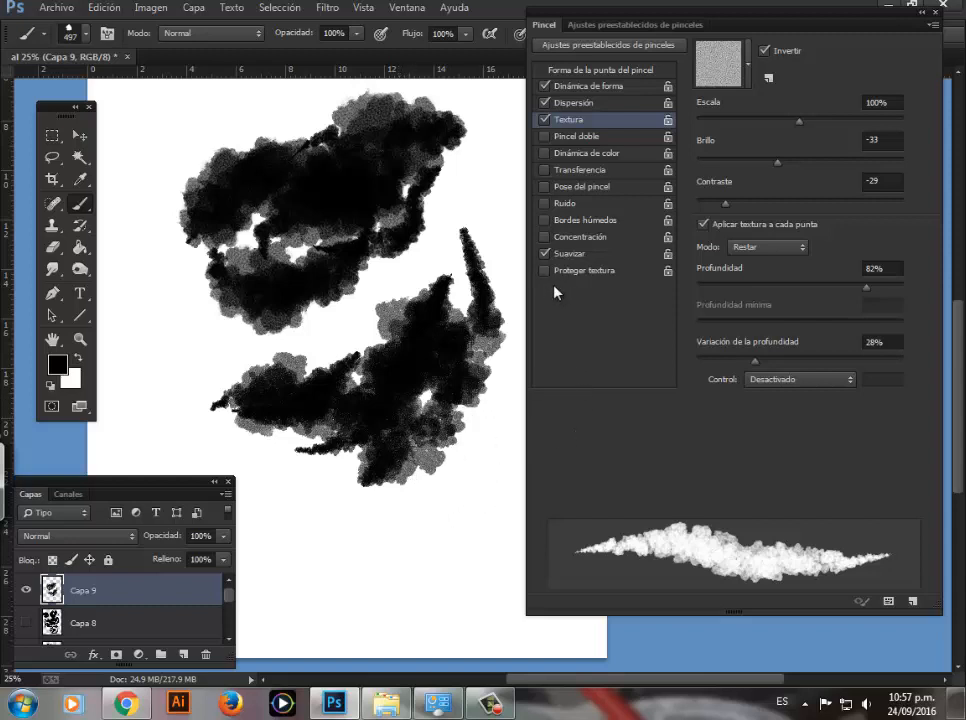
Step: Enable Pincel doble with Espaciado 34% and paint short curved strokes below the lower textured patch
click(544, 137)
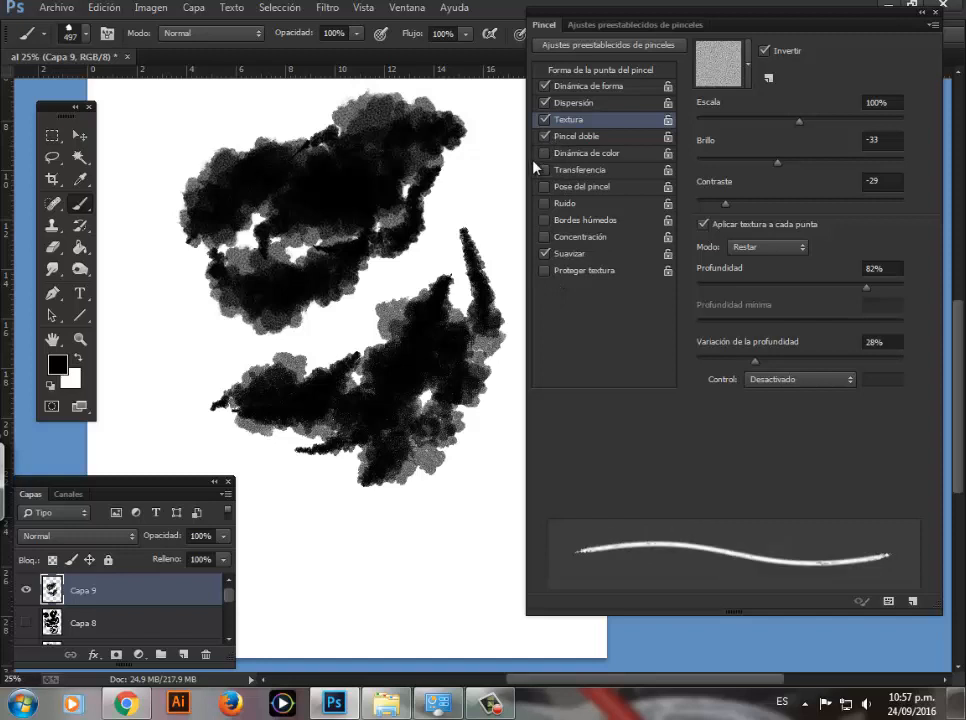
click(569, 139)
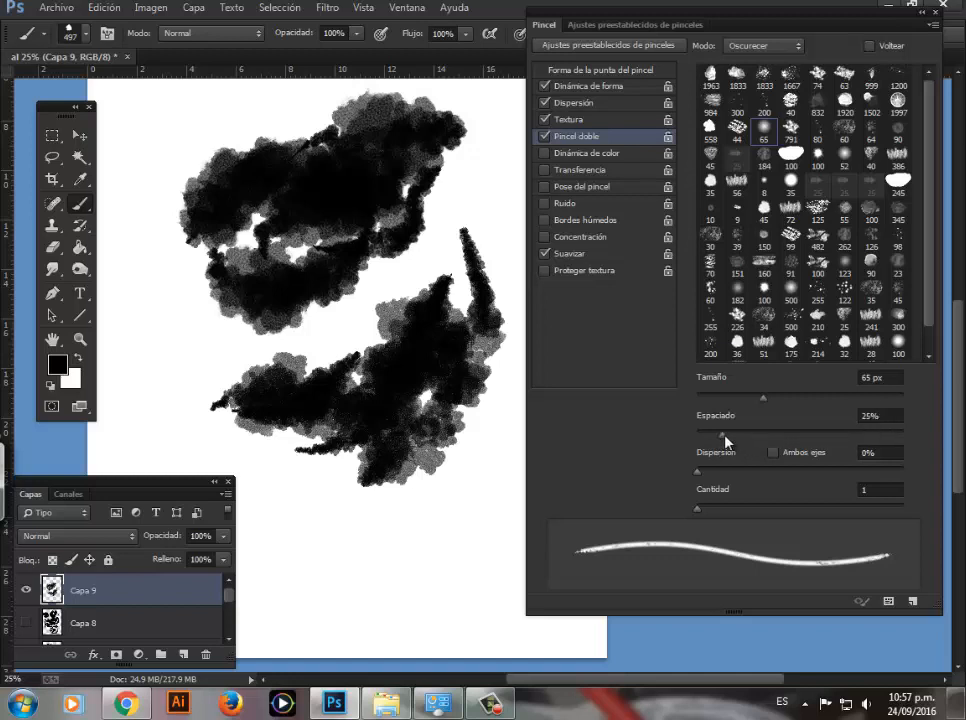
mouse_move(724, 436)
mouse_down()
mouse_move(776, 445)
mouse_move(733, 440)
mouse_up()
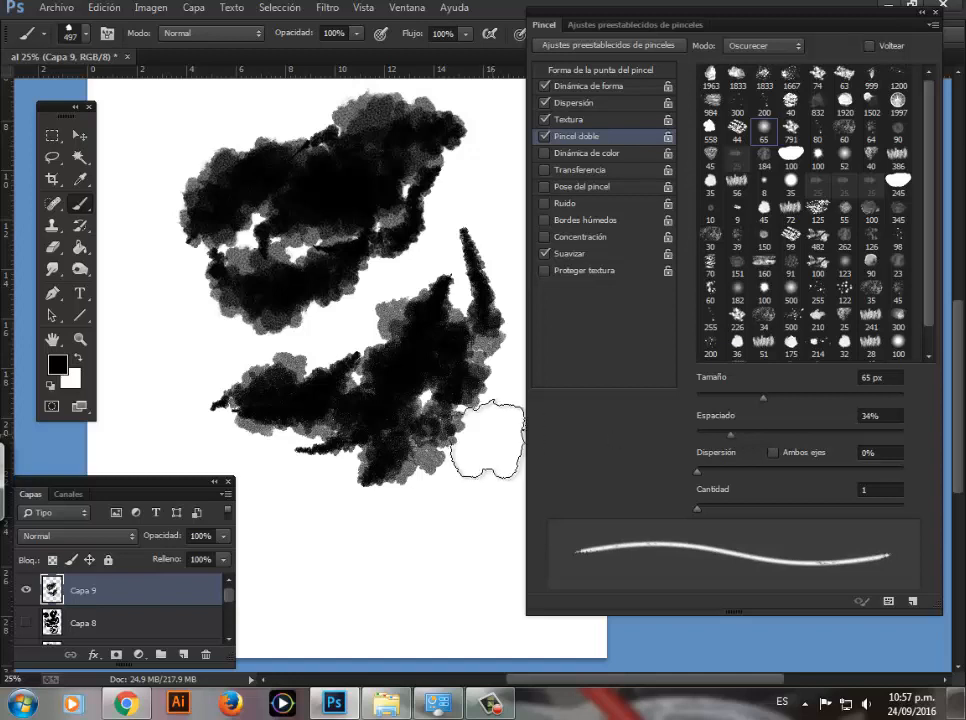
mouse_move(486, 441)
mouse_down()
mouse_move(438, 513)
mouse_move(391, 521)
mouse_up()
mouse_move(459, 467)
mouse_down()
mouse_move(425, 505)
mouse_move(328, 532)
mouse_up()
drag(402, 545, 349, 550)
Step: Set the dual brush's Espaciado to 21% and paint long curved strokes around the left side of the patches
drag(732, 437, 718, 438)
mouse_move(424, 508)
mouse_down()
mouse_move(304, 487)
mouse_move(237, 416)
mouse_move(191, 299)
mouse_up()
mouse_move(186, 271)
mouse_down()
mouse_move(170, 314)
mouse_move(202, 402)
mouse_up()
mouse_move(195, 400)
mouse_down()
mouse_move(172, 360)
mouse_move(152, 228)
mouse_move(185, 195)
mouse_move(174, 332)
mouse_up()
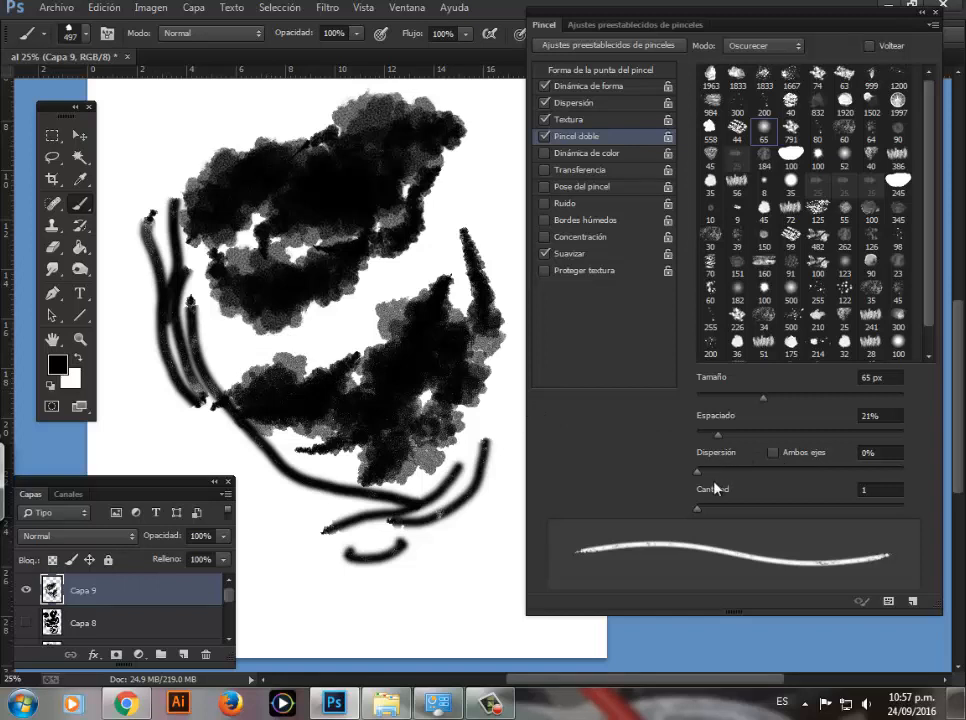
Step: Adjust the dual brush's Dispersión to 53%, painting scattered test strokes near the bottom of the page
drag(702, 478, 732, 478)
mouse_move(478, 526)
mouse_down()
mouse_move(454, 563)
mouse_move(391, 564)
mouse_move(472, 563)
mouse_move(440, 593)
mouse_move(380, 591)
mouse_move(298, 520)
mouse_up()
drag(732, 472, 700, 485)
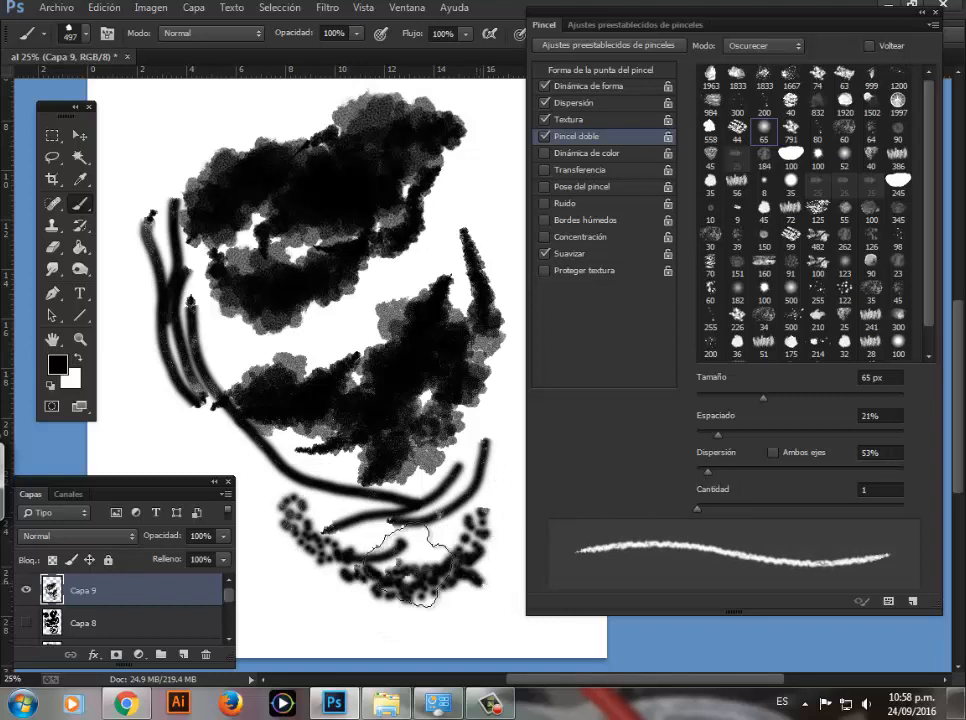
drag(262, 425, 313, 585)
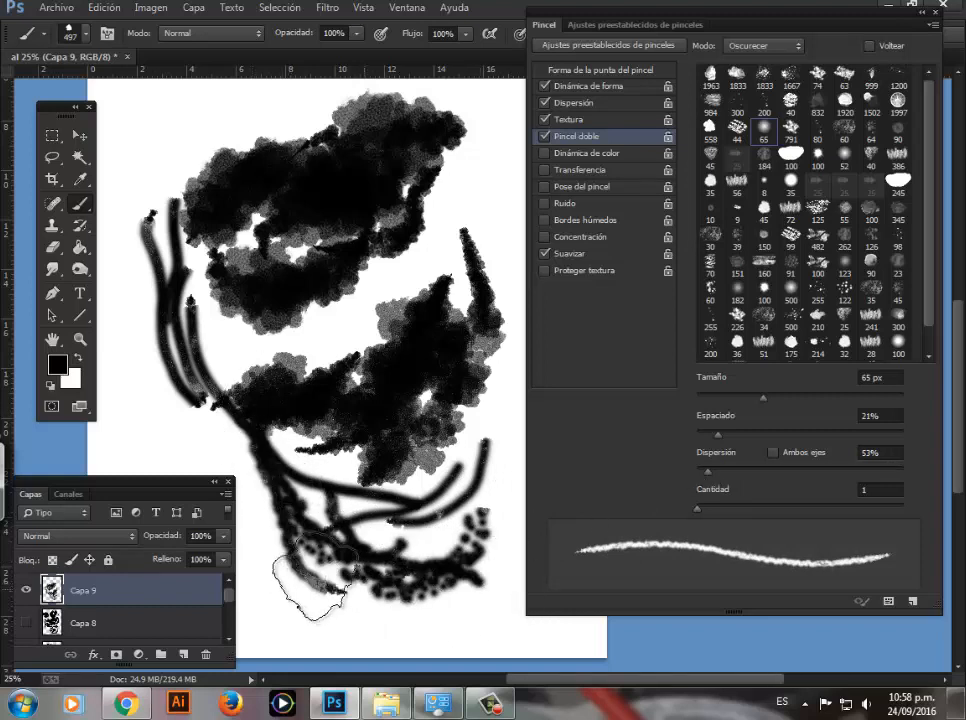
Step: Enable Ambos ejes and set Cantidad to 2 for the dual brush, and paint strokes on both sides of the patches
click(773, 453)
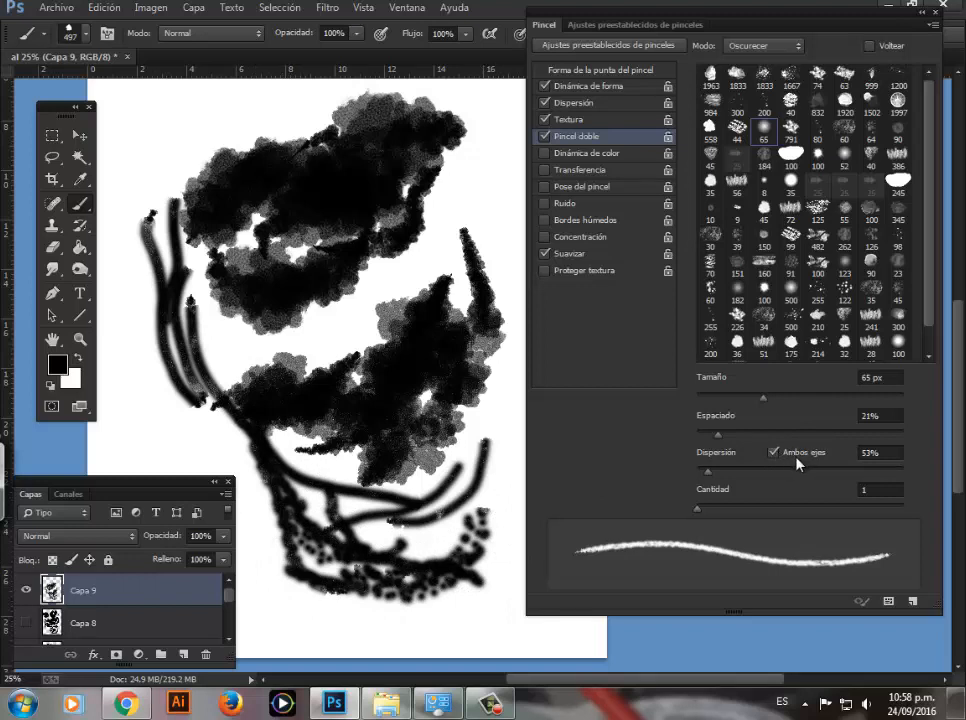
drag(700, 507, 707, 507)
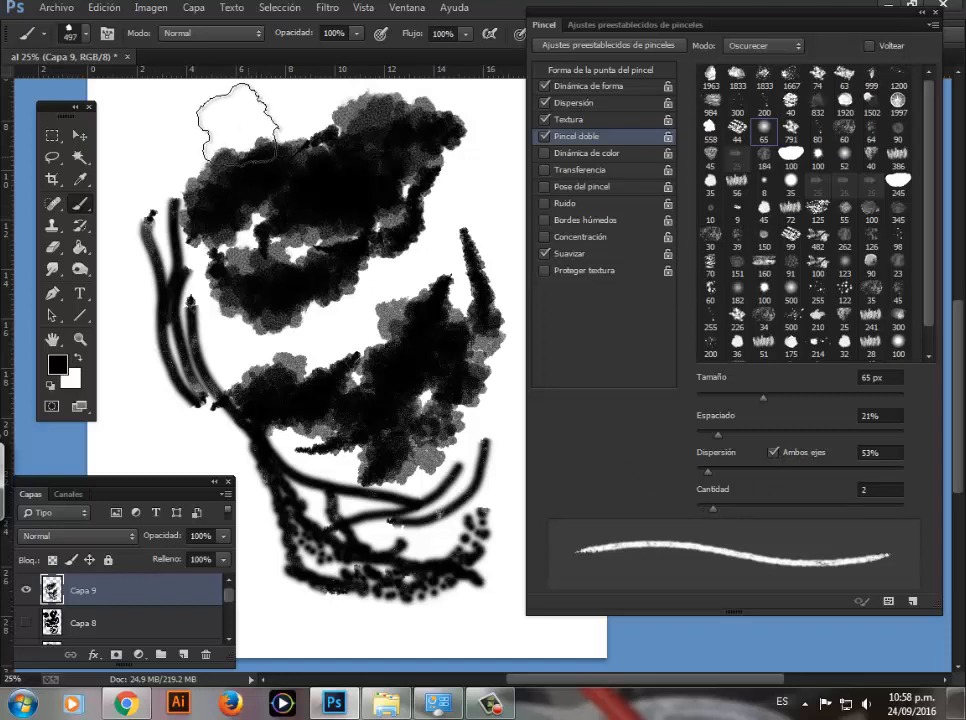
mouse_move(240, 126)
mouse_down()
mouse_move(183, 142)
mouse_move(165, 215)
mouse_move(168, 335)
mouse_move(150, 240)
mouse_move(160, 130)
mouse_move(140, 155)
mouse_move(130, 235)
mouse_move(145, 335)
mouse_move(178, 400)
mouse_move(142, 385)
mouse_move(148, 295)
mouse_move(165, 385)
mouse_up()
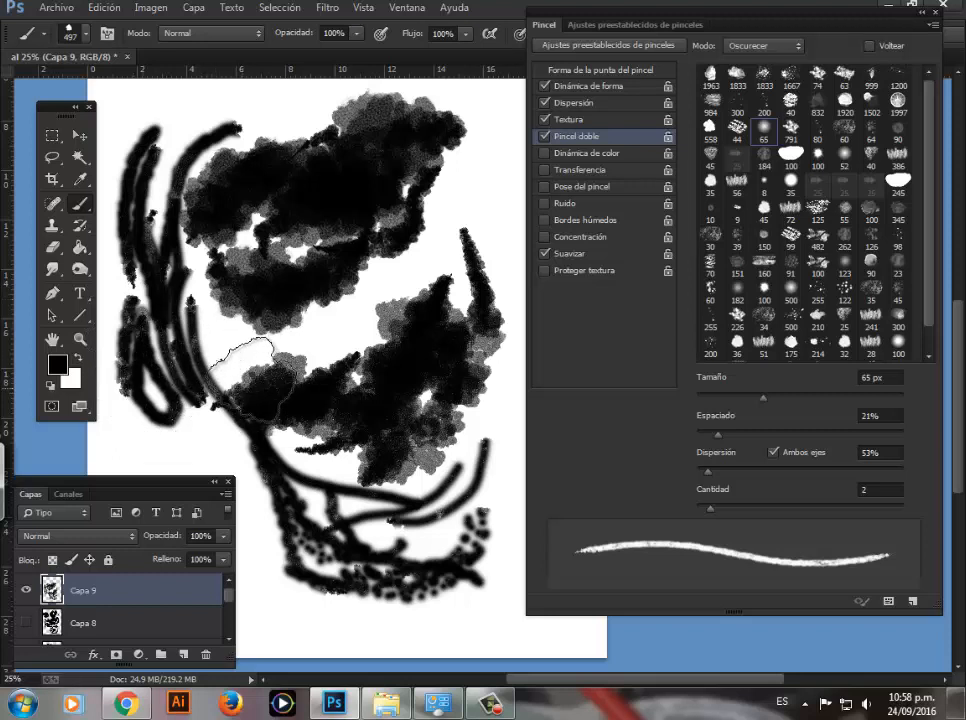
mouse_move(245, 372)
mouse_down()
mouse_move(210, 378)
mouse_move(240, 293)
mouse_move(242, 370)
mouse_up()
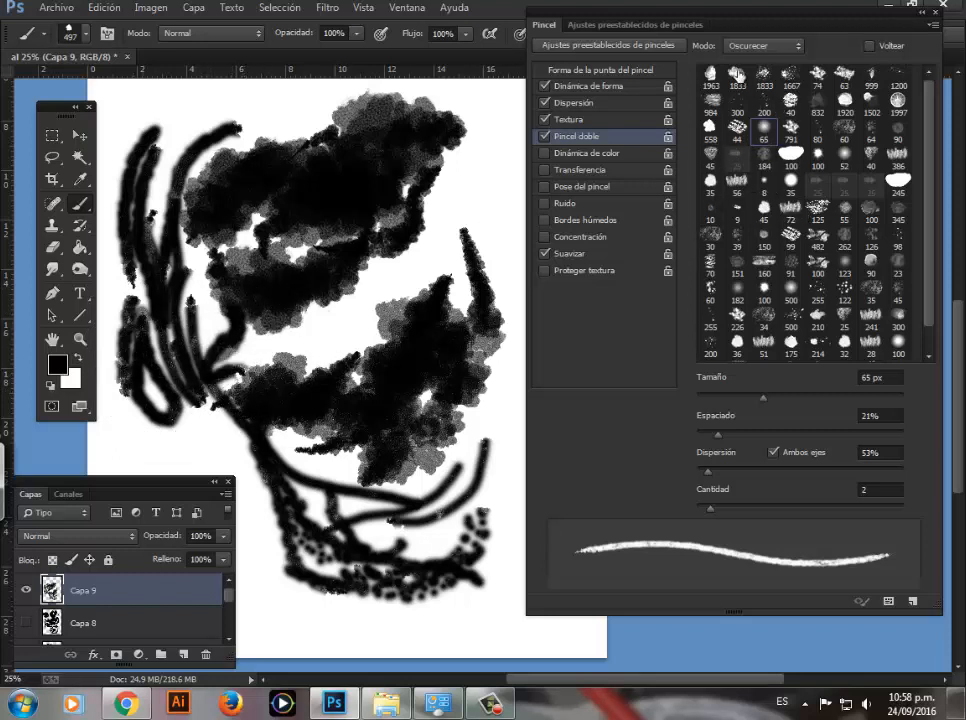
scroll(932, 152, down, 1)
scroll(930, 152, up, 1)
drag(492, 172, 482, 250)
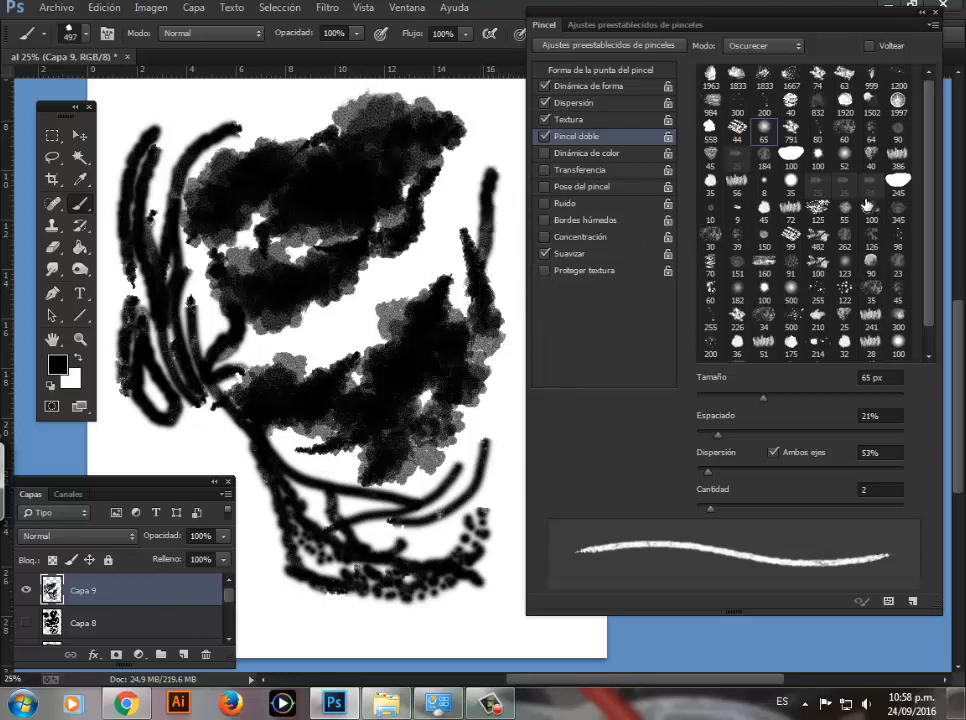
Step: Paint strokes right of the textured patches using the 72 px and the 386 px dual brush tips
click(790, 207)
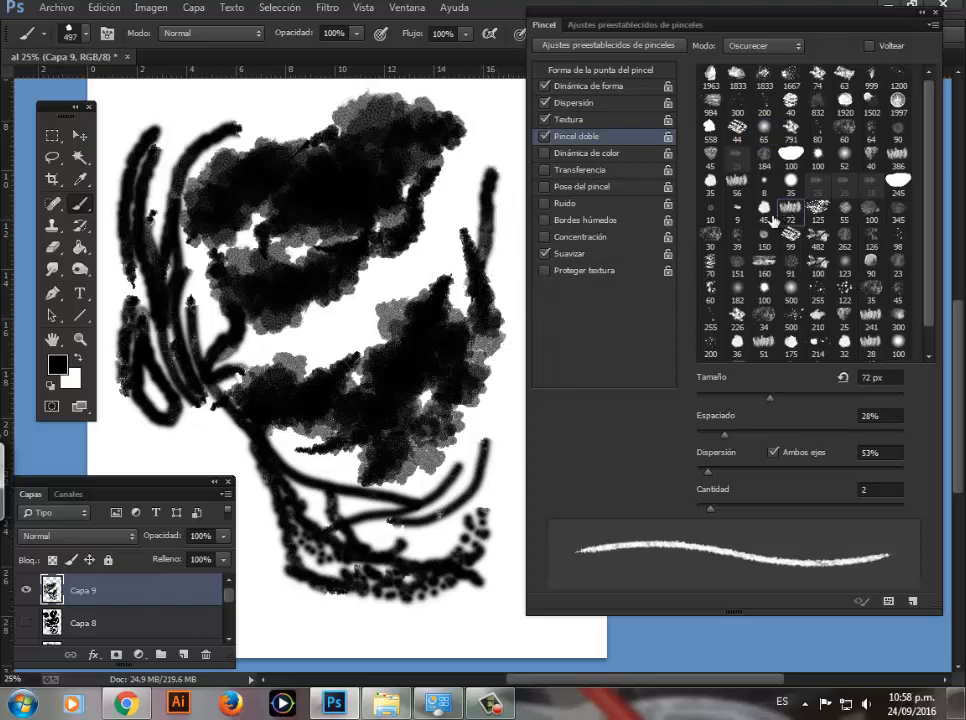
mouse_move(470, 235)
mouse_down()
mouse_move(470, 200)
mouse_move(491, 166)
mouse_up()
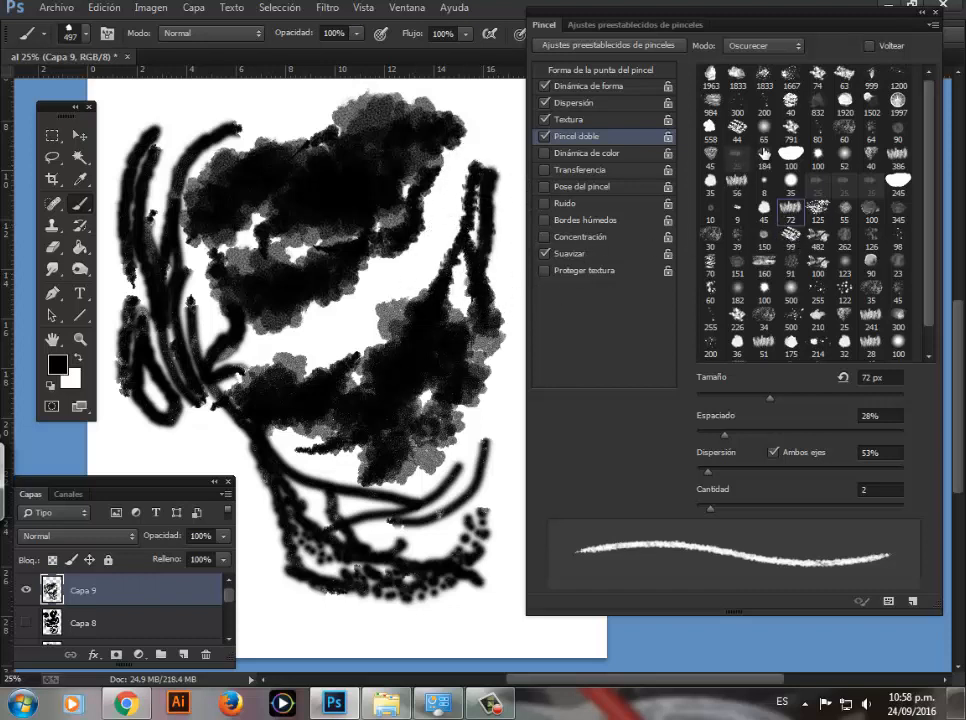
click(898, 155)
mouse_move(460, 222)
mouse_down()
mouse_move(429, 285)
mouse_move(454, 355)
mouse_move(437, 368)
mouse_move(289, 244)
mouse_up()
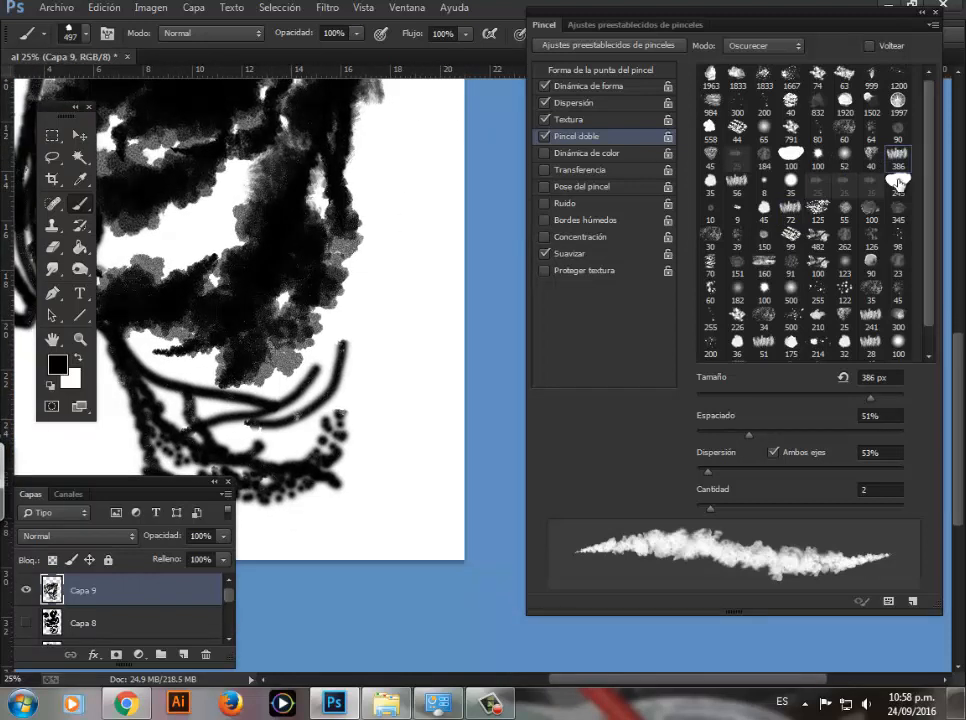
Step: Choose the 482 px dual brush tip and paint a dense vertical patch along the page's right edge
click(817, 235)
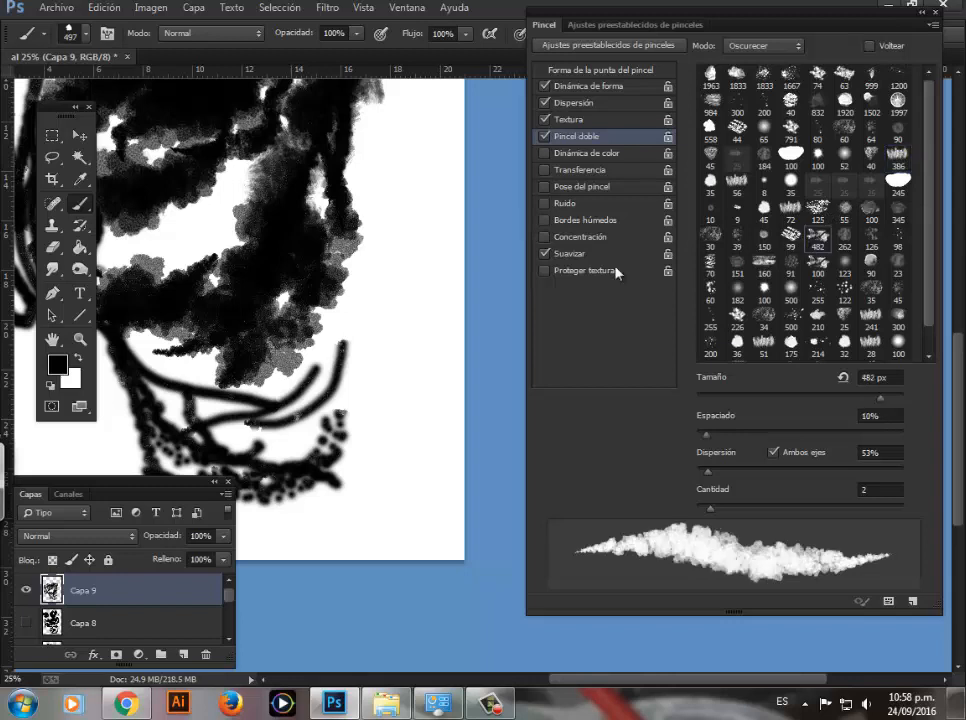
drag(420, 246, 420, 415)
mouse_move(420, 172)
mouse_down()
mouse_move(399, 388)
mouse_move(418, 412)
mouse_up()
Step: Paint one curved stroke with the 100 px dual tip below the vertical patch and one with the 35 px tip above it
click(764, 300)
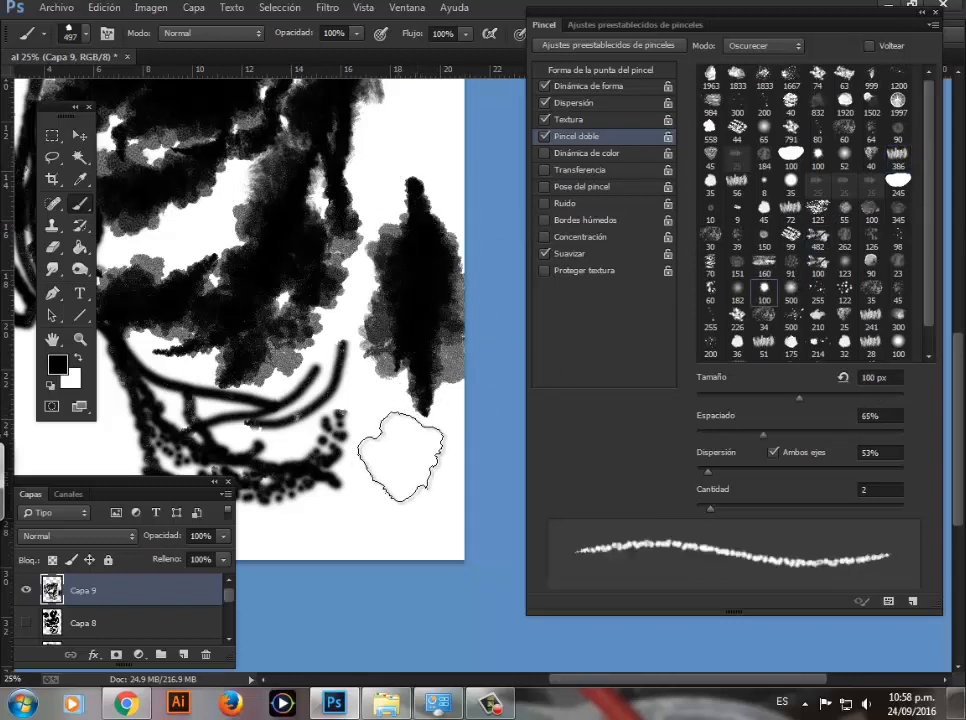
mouse_move(399, 453)
mouse_down()
mouse_move(390, 491)
mouse_move(334, 517)
mouse_up()
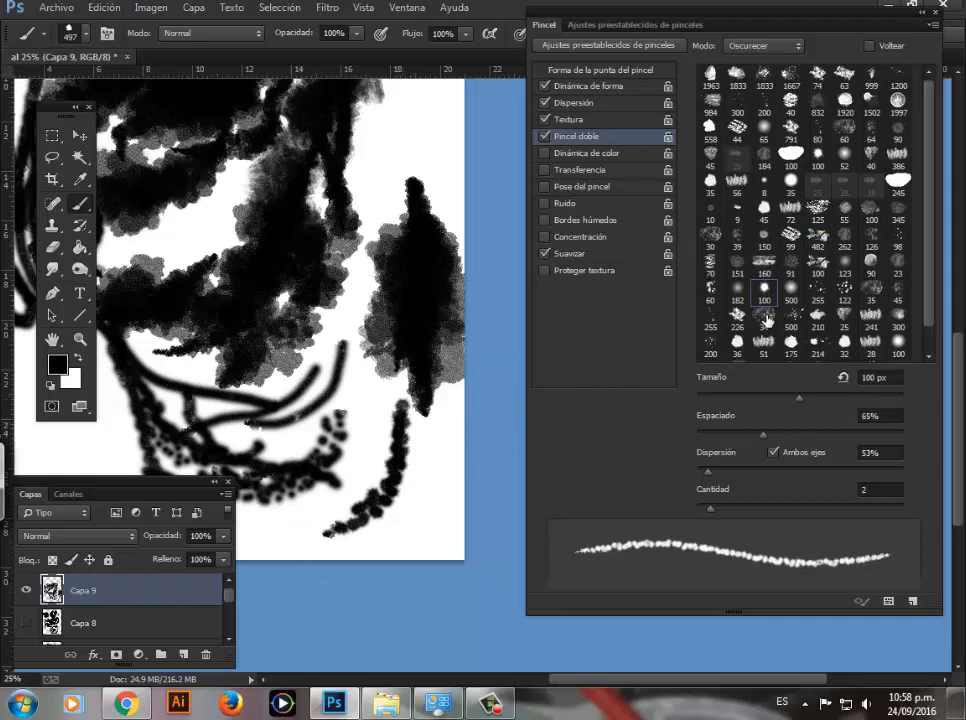
click(871, 290)
drag(425, 112, 384, 232)
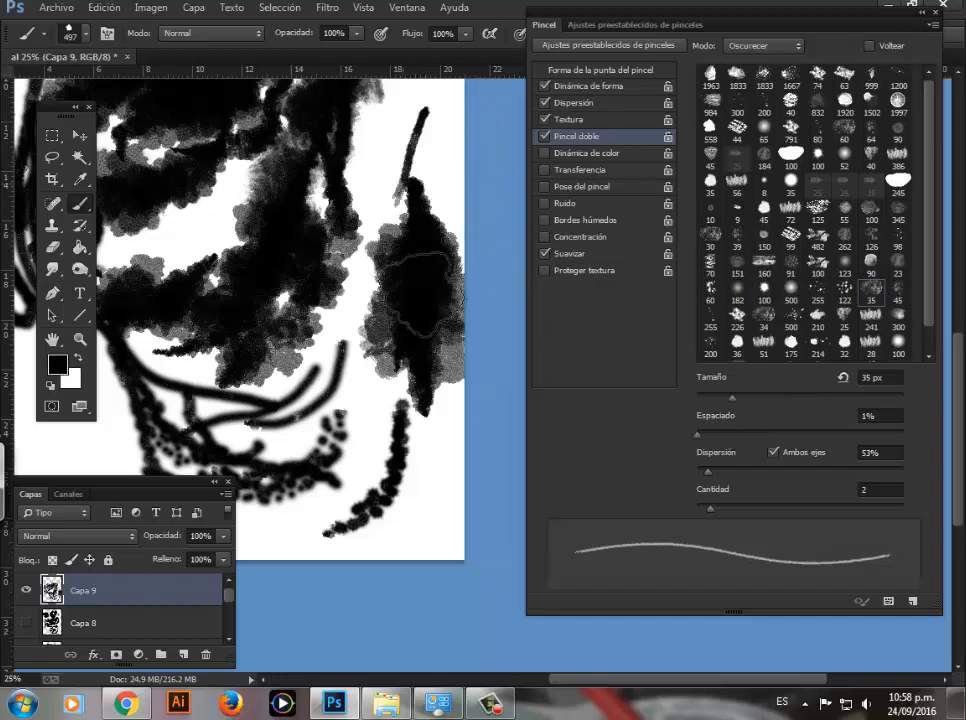
Step: Choose the 386 px dual brush tip and paint cloudy strokes across the page's upper right corner
click(897, 157)
mouse_move(428, 117)
mouse_down()
mouse_move(450, 162)
mouse_move(440, 230)
mouse_up()
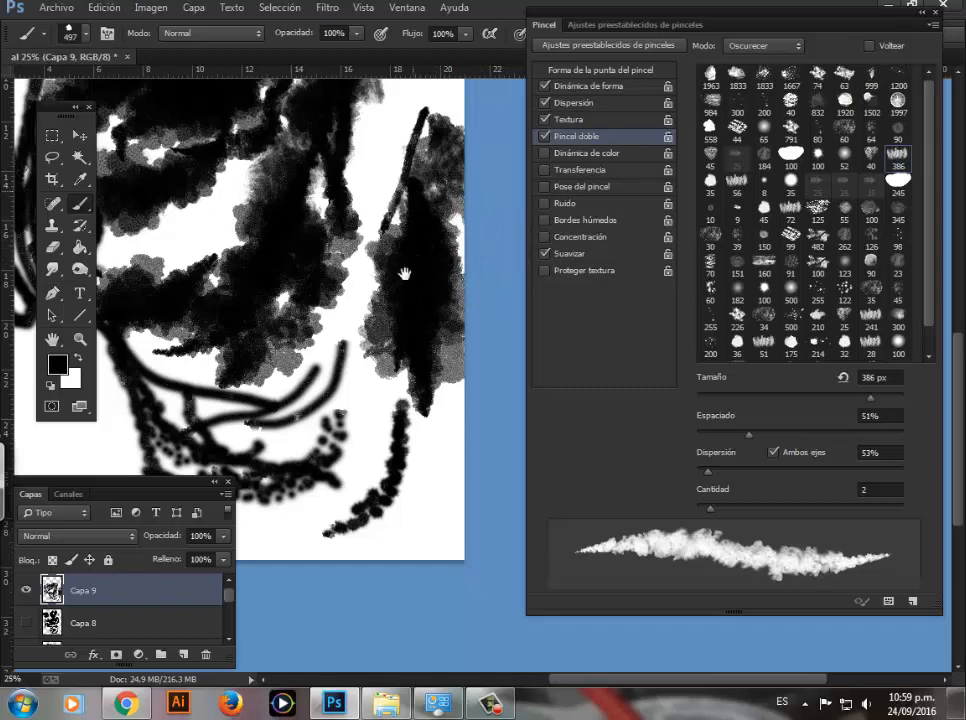
drag(403, 274, 382, 512)
mouse_move(420, 165)
mouse_down()
mouse_move(410, 196)
mouse_move(323, 194)
mouse_up()
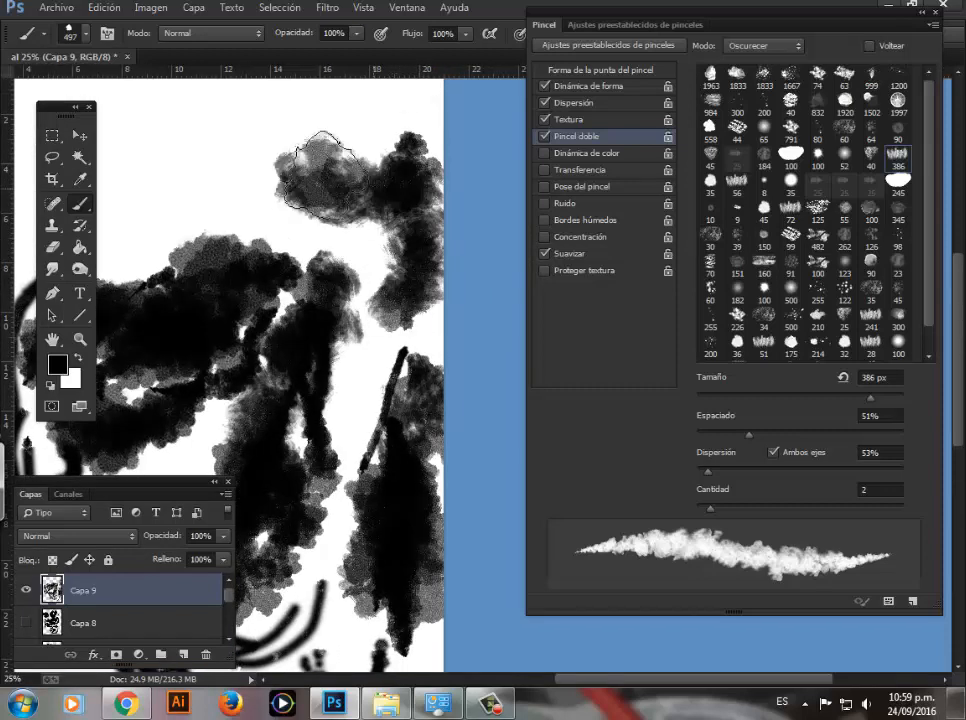
drag(249, 208, 240, 190)
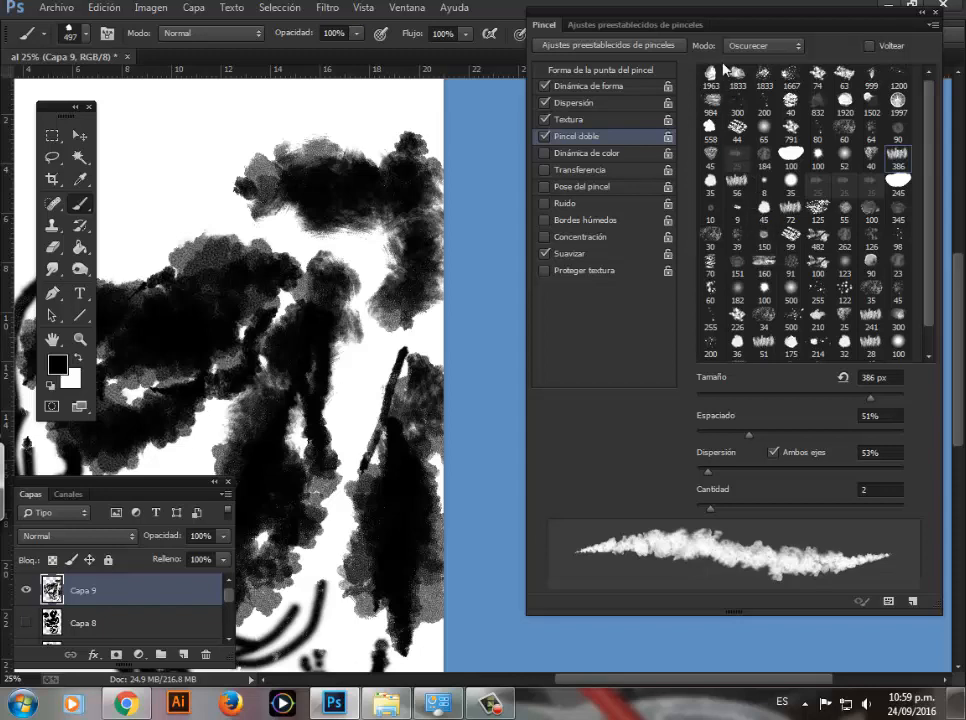
Step: Enable Color Dynamics (Dinámica de color) for the brush and show its settings
right_click(292, 240)
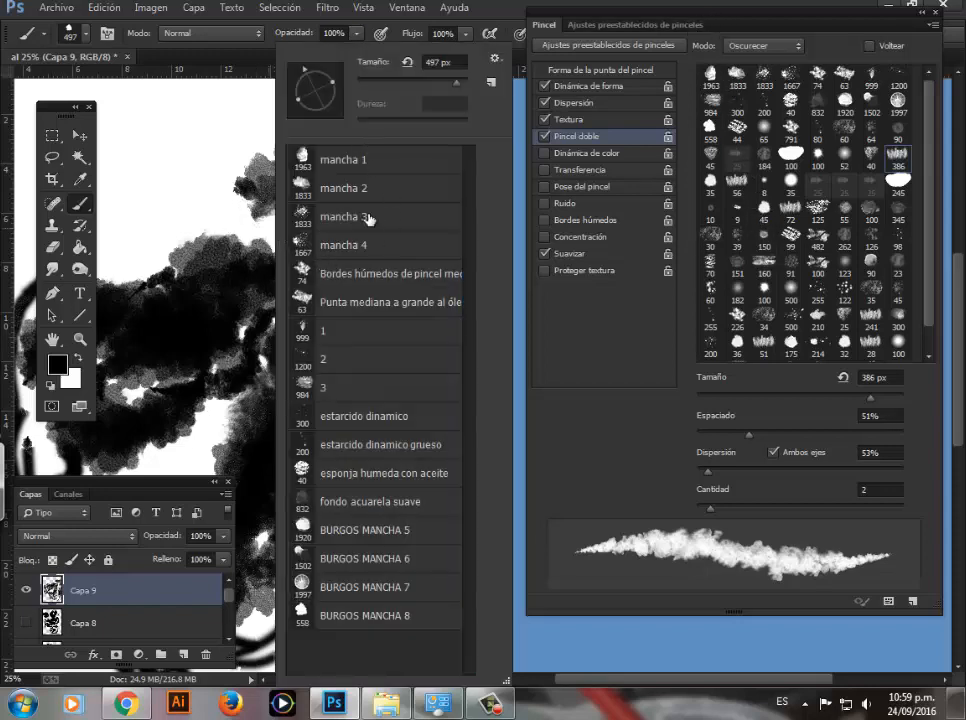
click(686, 16)
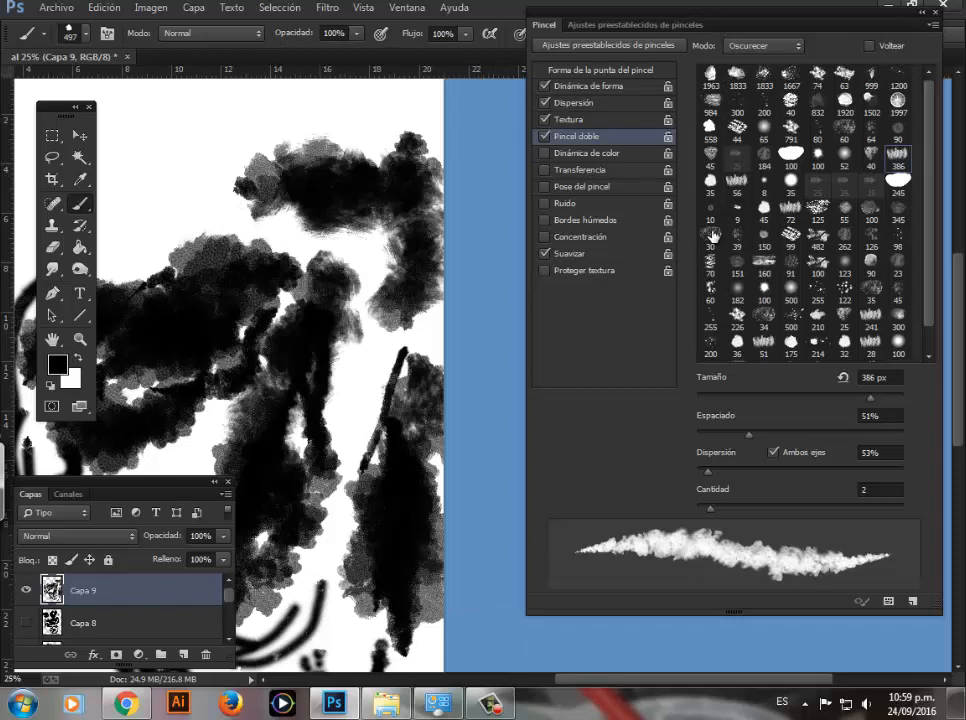
click(552, 153)
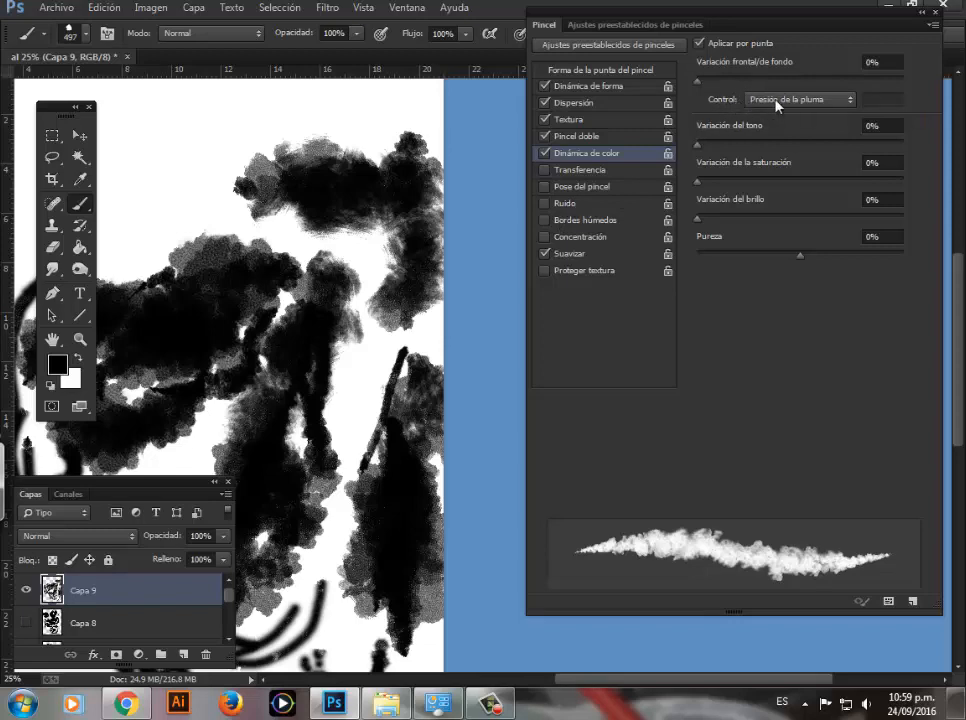
Step: Paint gray cloudy test strokes in the empty area above and beside the black patches near the page top
drag(304, 238, 398, 381)
drag(328, 266, 275, 288)
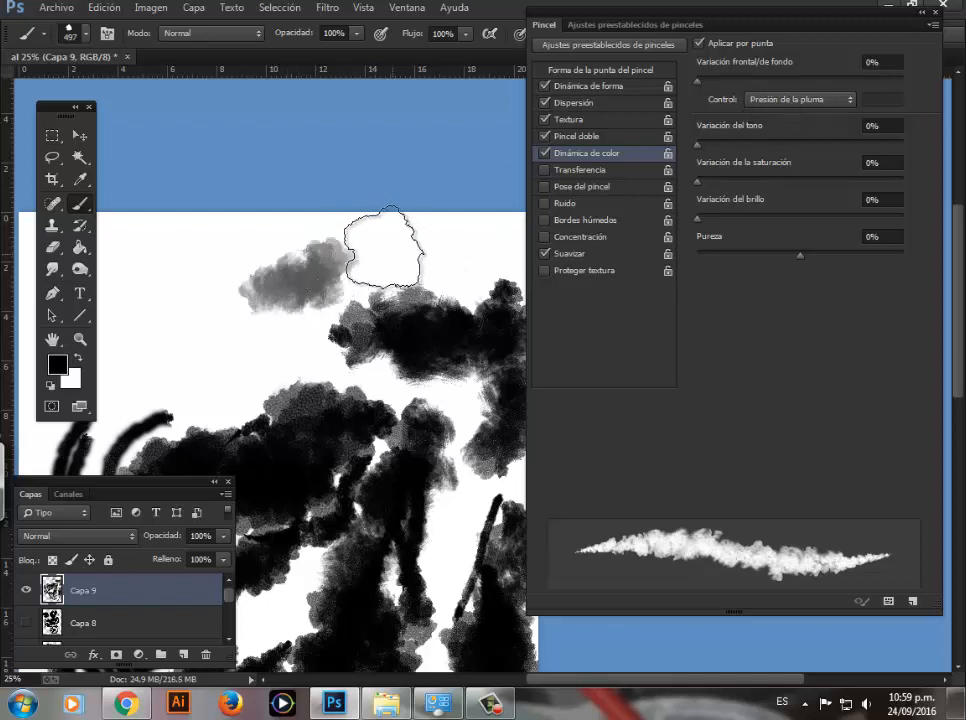
mouse_move(384, 246)
mouse_down()
mouse_move(259, 271)
mouse_move(254, 253)
mouse_move(367, 245)
mouse_move(228, 275)
mouse_move(277, 288)
mouse_move(344, 275)
mouse_move(295, 280)
mouse_move(268, 252)
mouse_move(370, 248)
mouse_up()
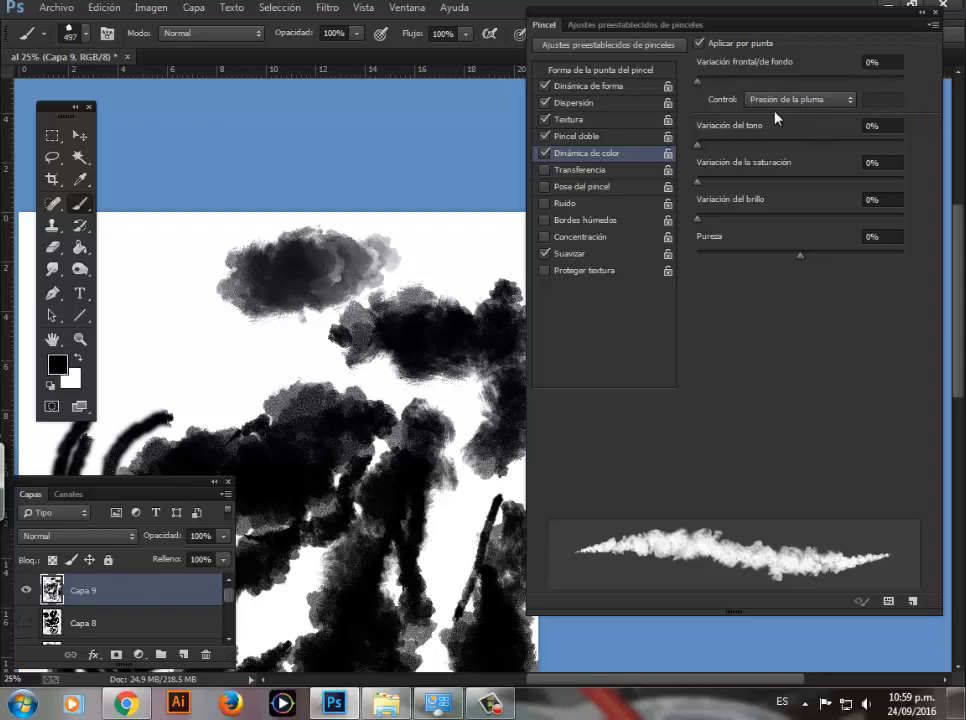
drag(262, 292, 226, 345)
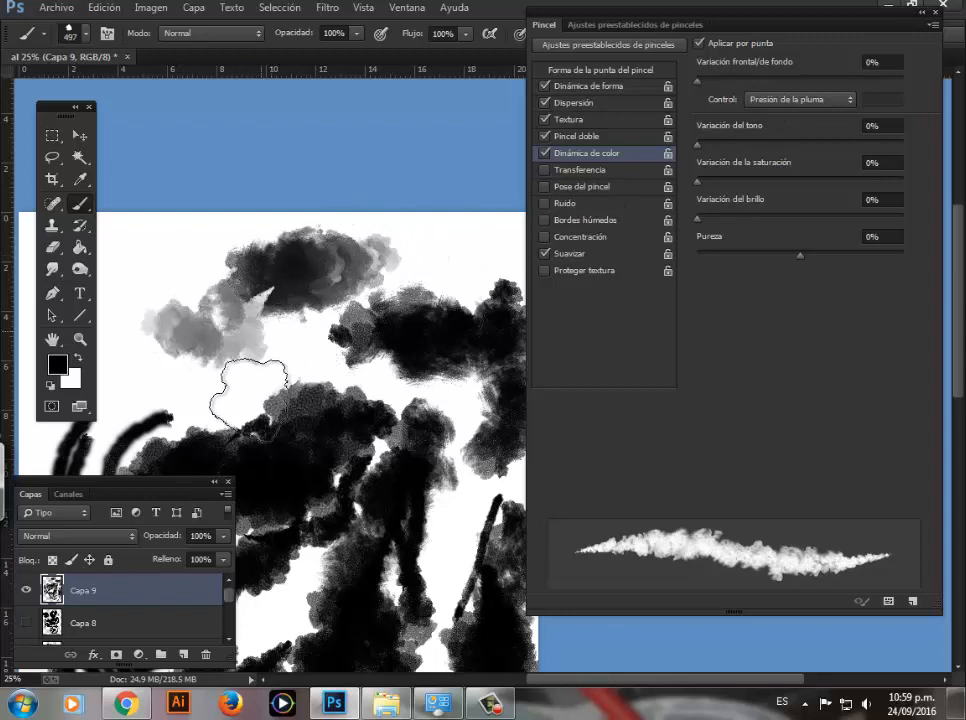
mouse_move(248, 395)
mouse_down()
mouse_move(162, 287)
mouse_move(259, 323)
mouse_move(172, 302)
mouse_move(218, 382)
mouse_move(270, 345)
mouse_move(240, 343)
mouse_up()
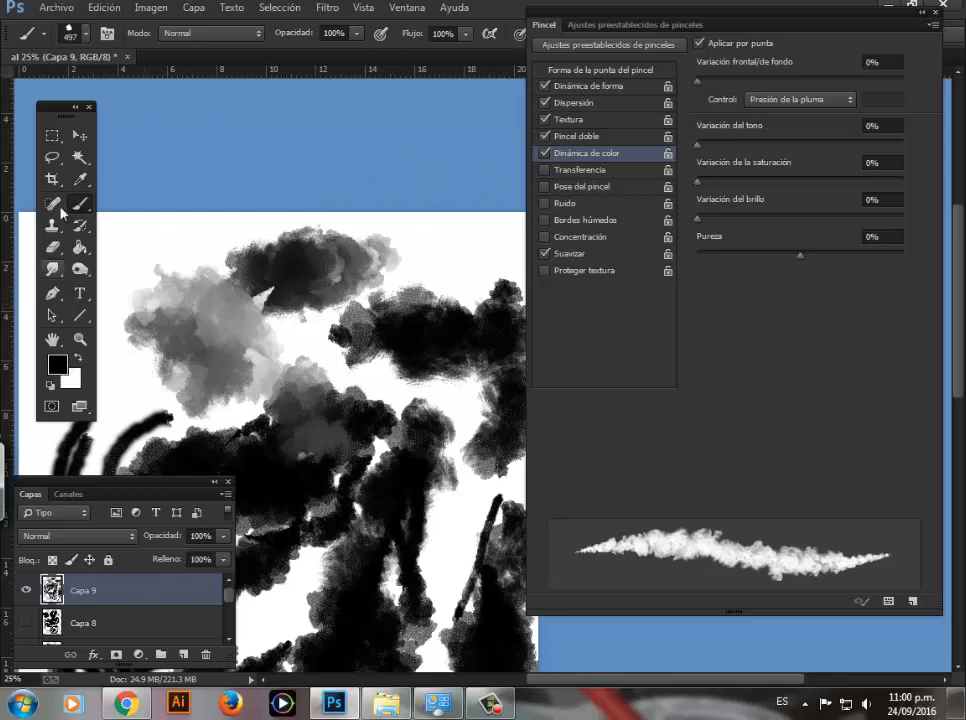
Step: Set the background color to red (ff0000) and the foreground color to yellow (ffd200)
drag(60, 115, 74, 104)
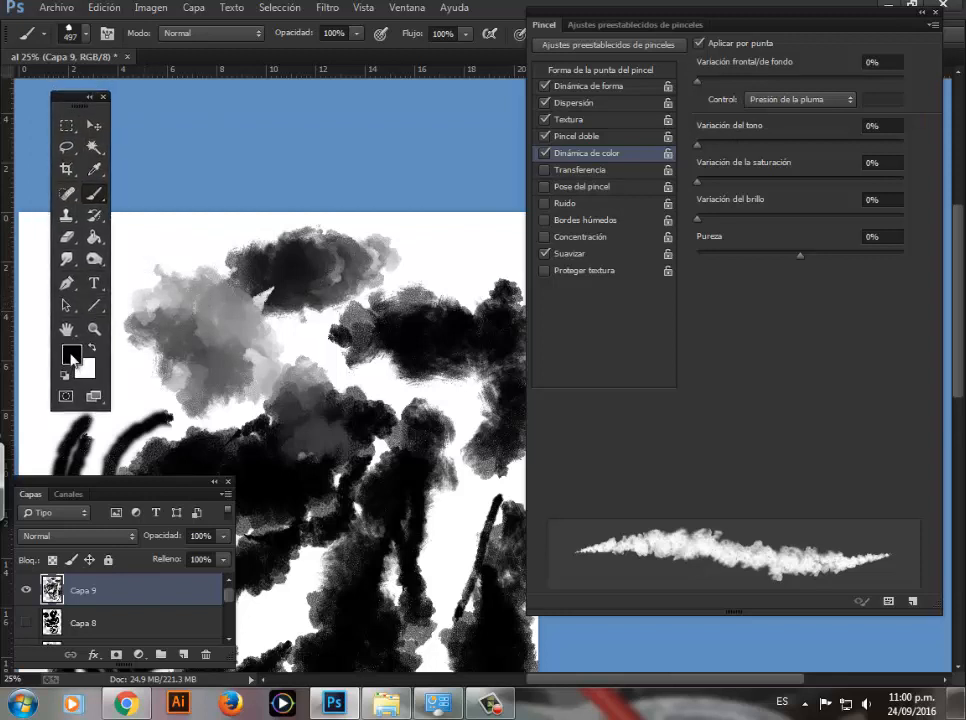
click(89, 370)
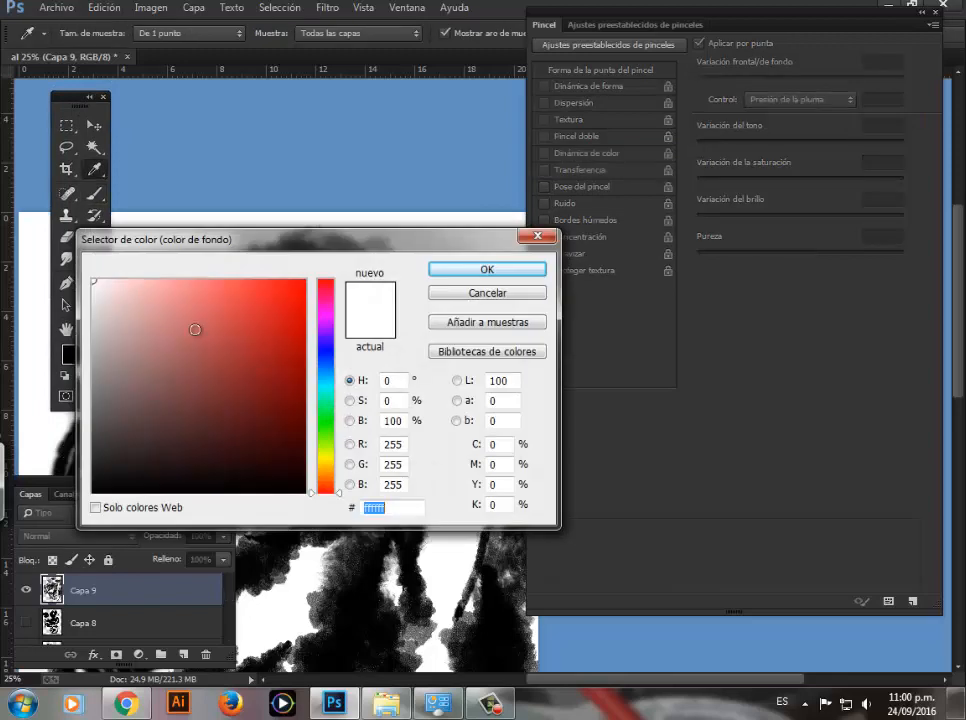
text(ff0000)
click(451, 268)
click(70, 354)
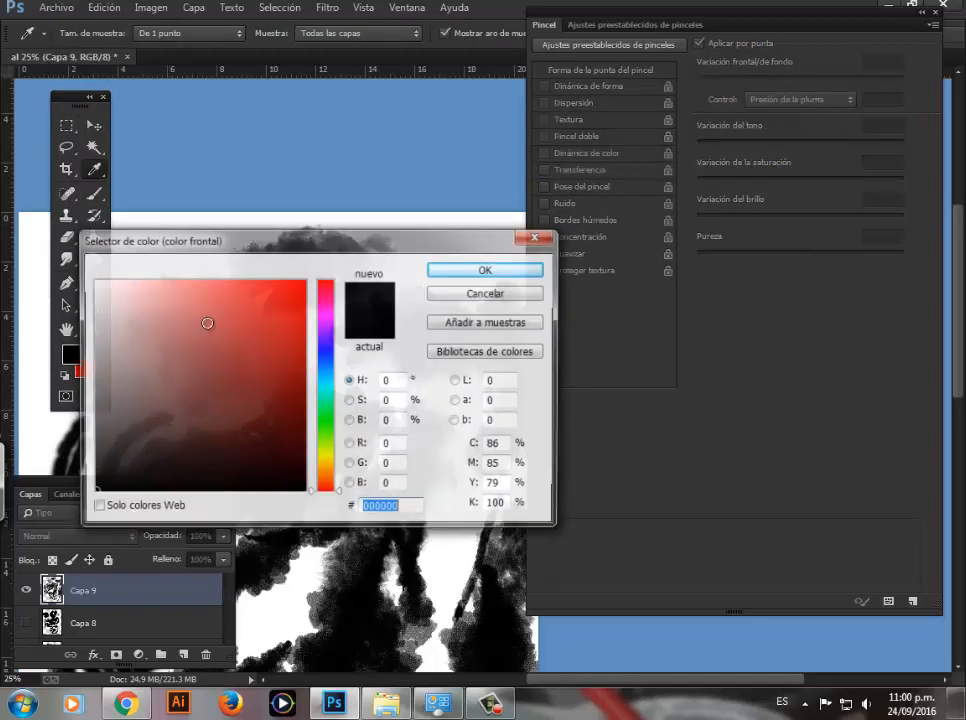
click(333, 464)
click(304, 280)
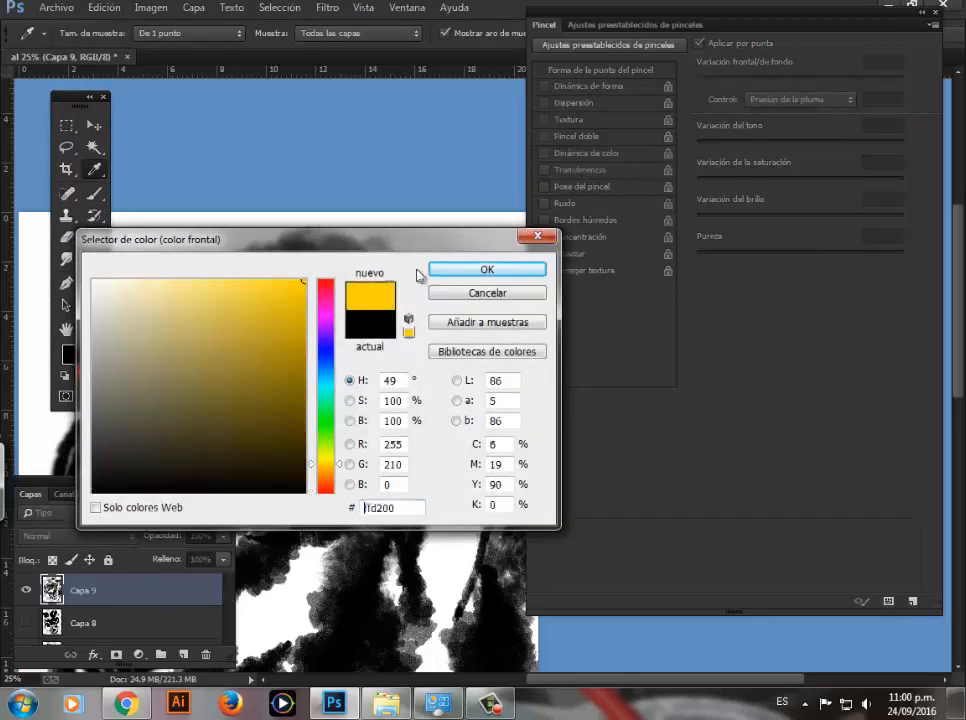
click(443, 270)
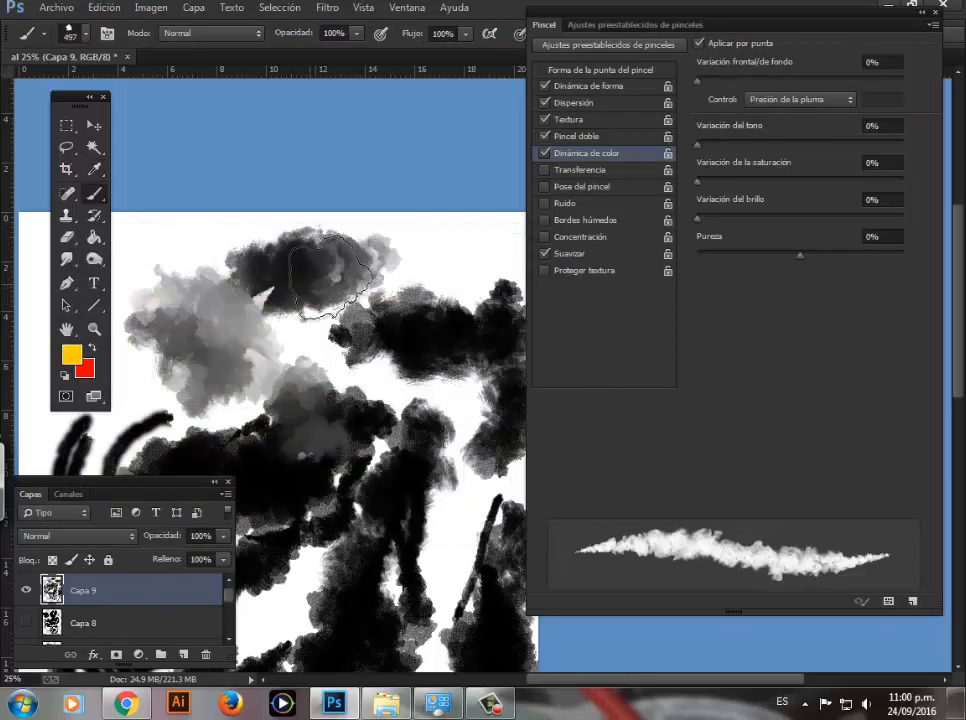
Step: Paint blended yellow-to-red strokes beside the gray clouds and across the page's upper left corner
mouse_move(401, 294)
mouse_down()
mouse_move(240, 411)
mouse_move(456, 286)
mouse_up()
key(space)
mouse_move(348, 170)
mouse_down()
mouse_move(252, 352)
mouse_move(360, 188)
mouse_move(318, 307)
mouse_move(328, 238)
mouse_move(394, 249)
mouse_move(340, 262)
mouse_move(262, 174)
mouse_move(245, 262)
mouse_up()
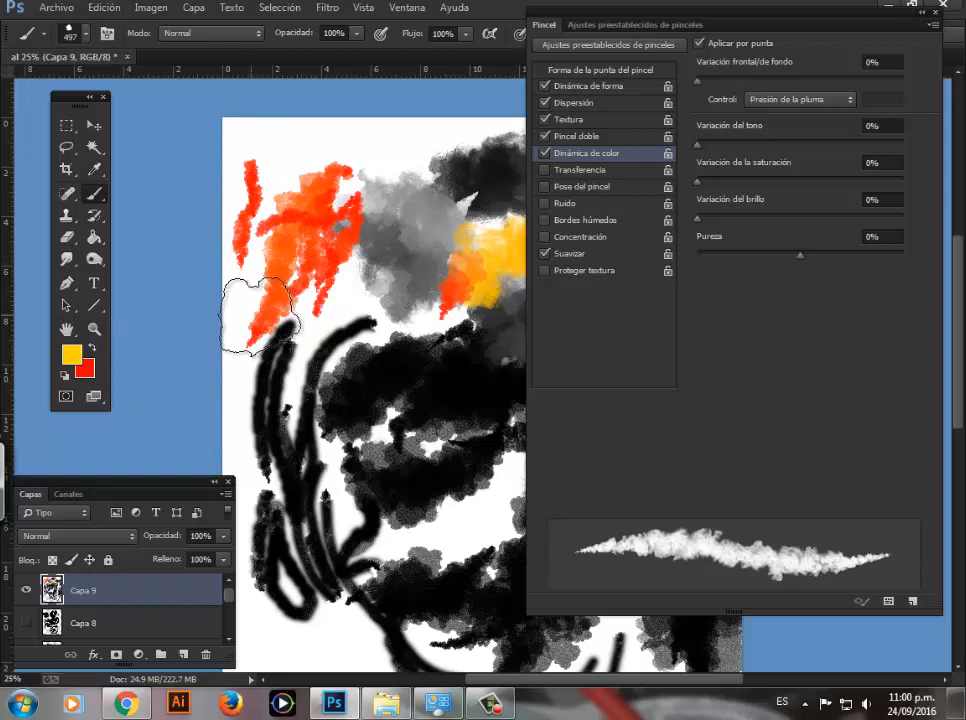
Step: Paint red, orange and yellow strokes down the page's left edge and over the neighboring black strokes and patches
drag(261, 315, 244, 446)
mouse_move(318, 362)
mouse_down()
mouse_move(305, 450)
mouse_move(330, 540)
mouse_move(323, 612)
mouse_move(328, 402)
mouse_move(350, 480)
mouse_move(323, 463)
mouse_up()
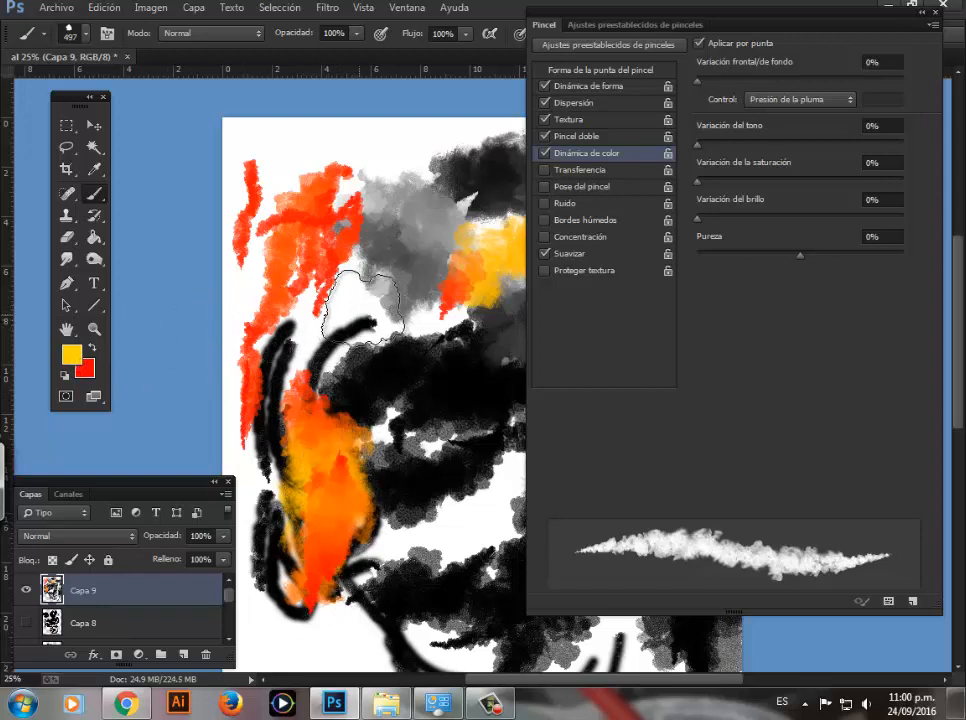
mouse_move(367, 291)
mouse_down()
mouse_move(350, 320)
mouse_move(356, 278)
mouse_move(380, 278)
mouse_move(364, 366)
mouse_move(356, 336)
mouse_up()
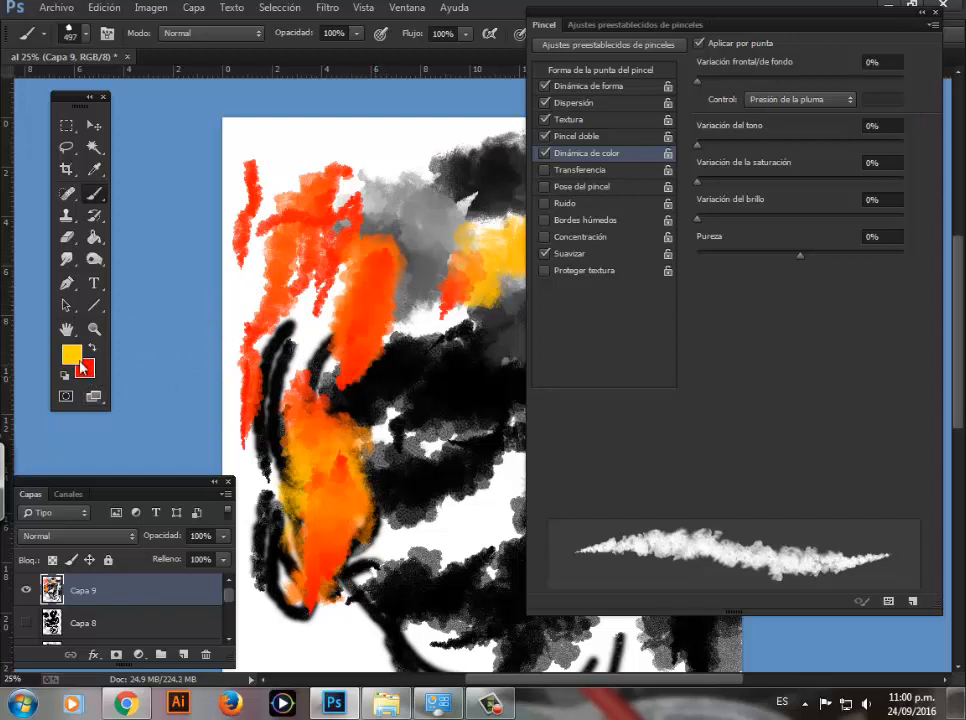
mouse_move(400, 300)
mouse_down()
mouse_move(397, 415)
mouse_move(412, 445)
mouse_move(422, 335)
mouse_move(397, 450)
mouse_move(394, 325)
mouse_move(357, 465)
mouse_move(399, 347)
mouse_move(427, 365)
mouse_move(375, 405)
mouse_up()
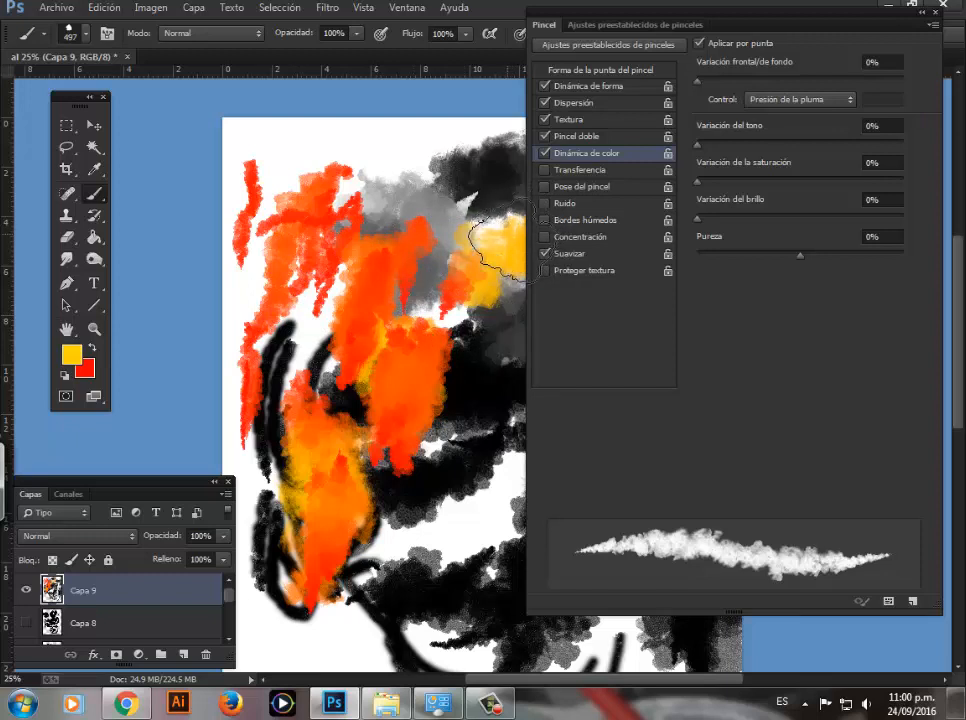
drag(497, 350, 441, 503)
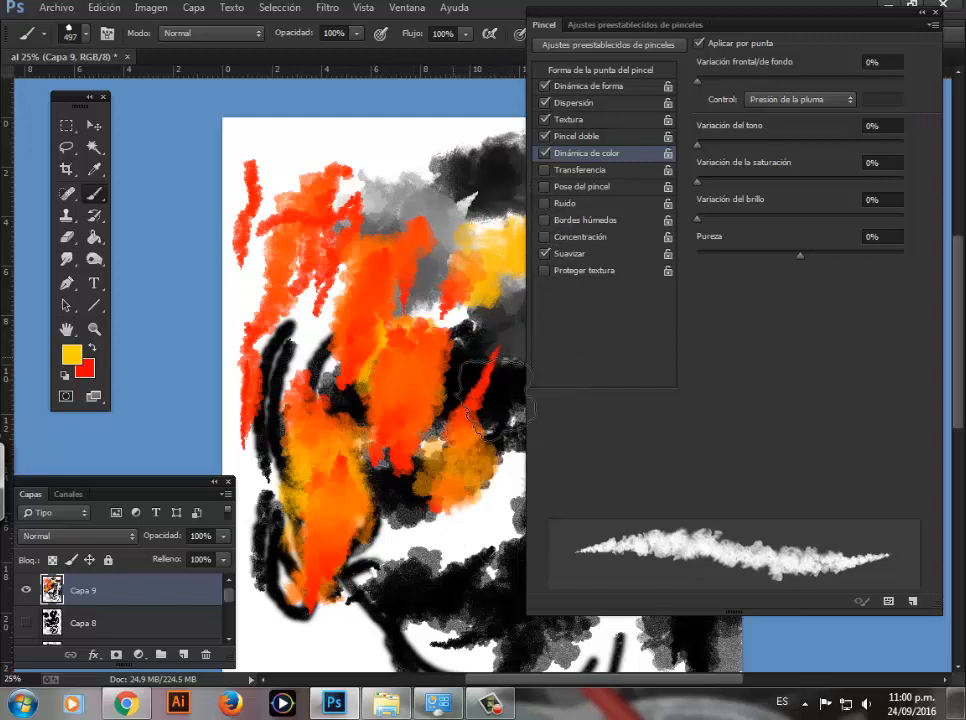
Step: Enable Transfer with 39% flow jitter and opacity controlled by pen pressure, and test it with a stroke over the black patch
mouse_move(457, 348)
mouse_down()
mouse_move(425, 332)
mouse_move(326, 233)
mouse_up()
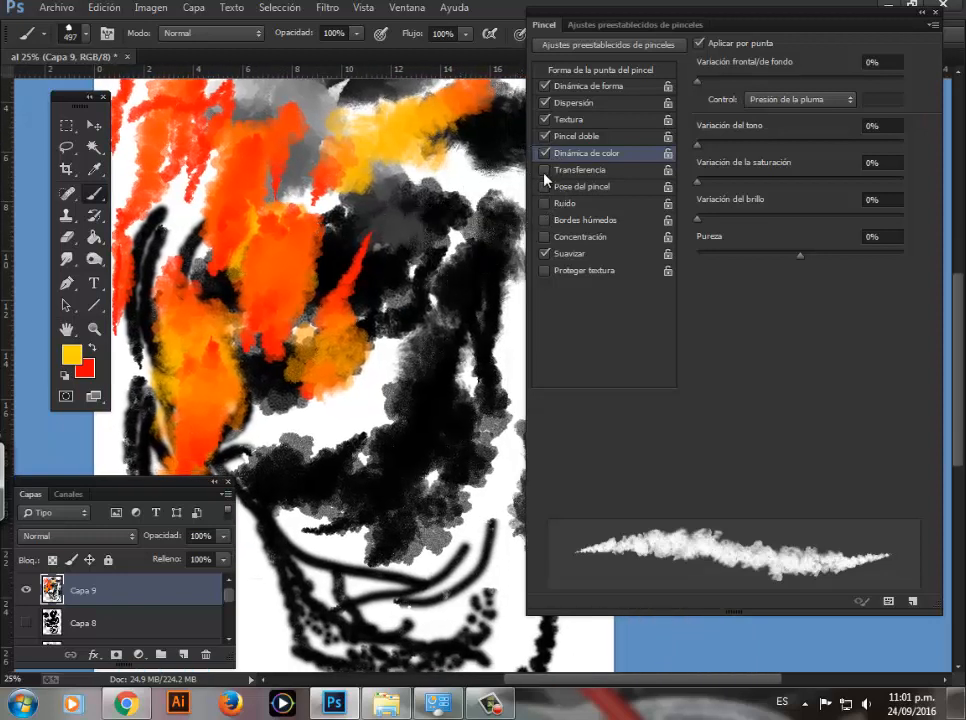
click(568, 180)
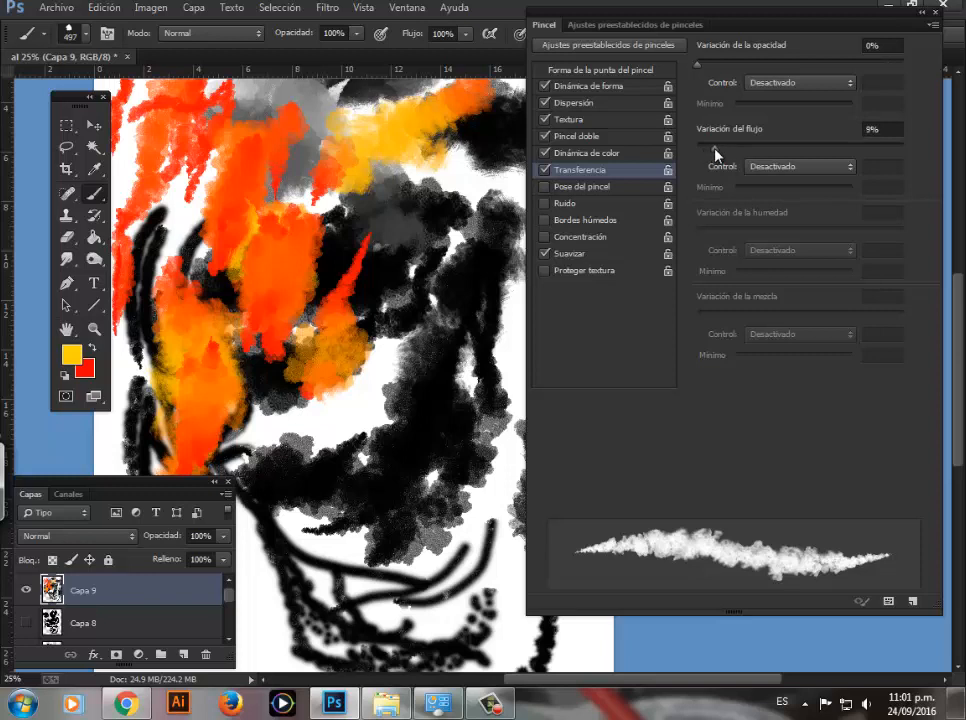
drag(716, 154, 778, 152)
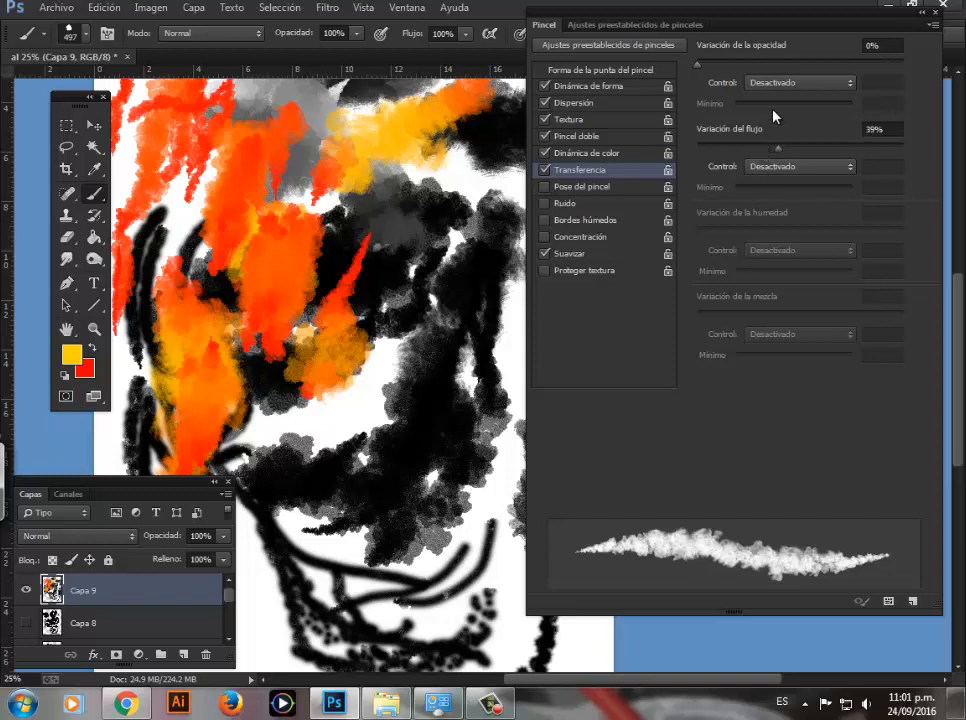
click(783, 84)
click(775, 130)
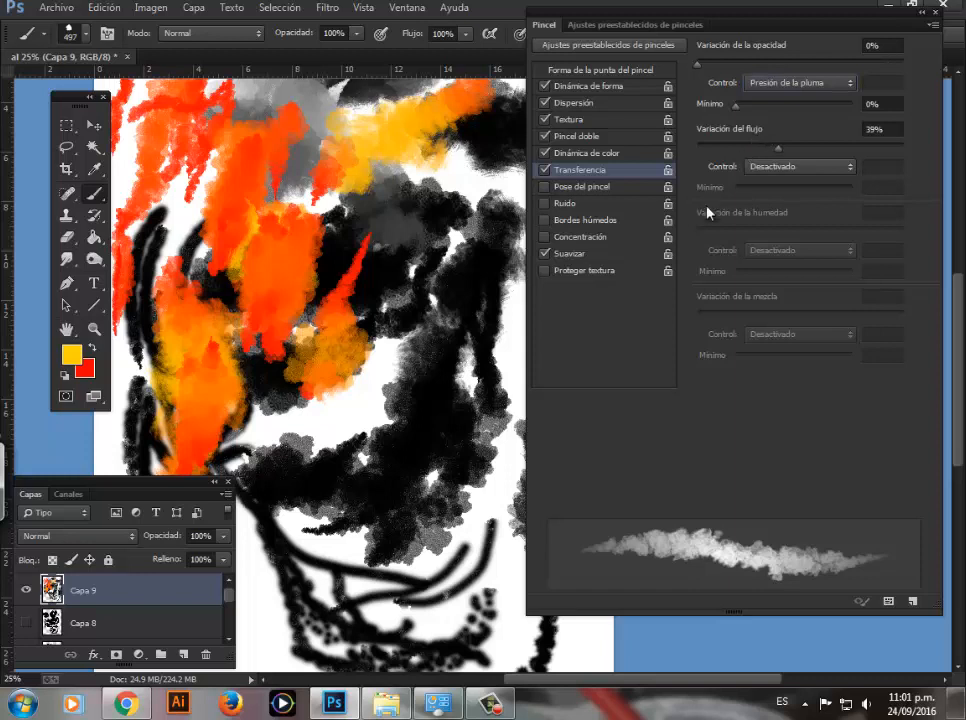
drag(460, 340, 410, 430)
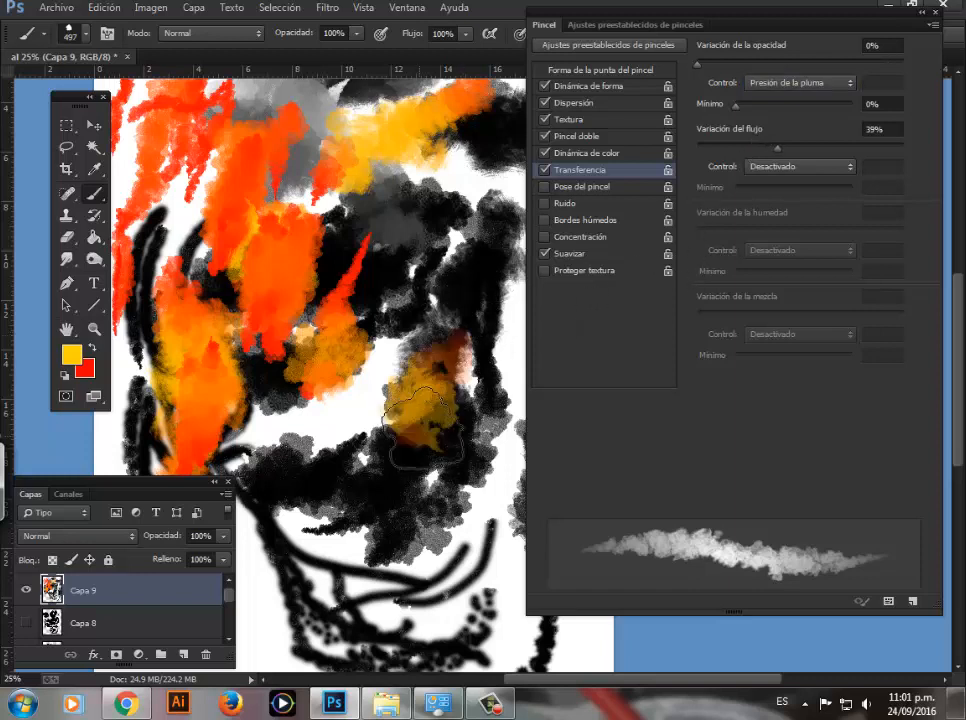
Step: Add a new layer above Capa 9 and hide Capa 9
drag(83, 484, 109, 438)
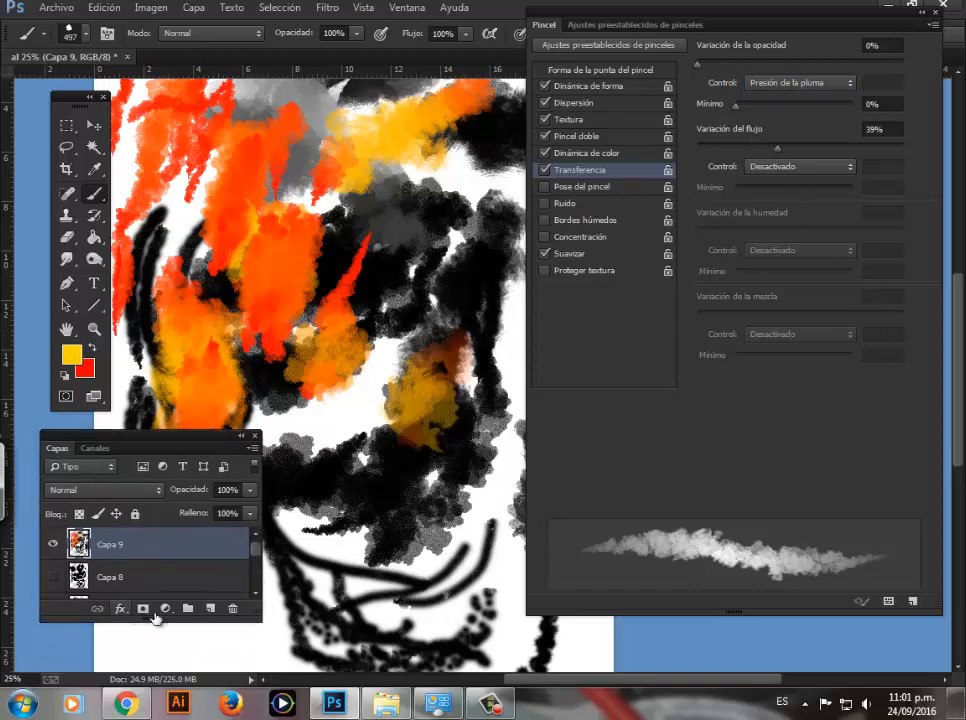
click(210, 609)
click(54, 577)
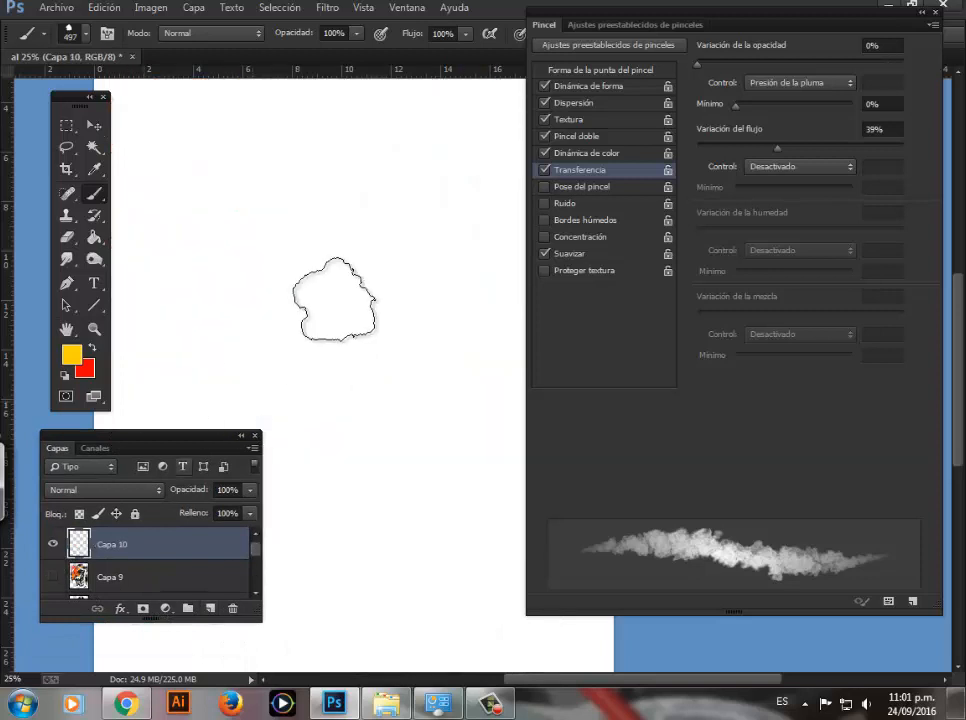
Step: Paint a large yellow and orange cloud on the new layer, extending it at both upper sides and down the middle
mouse_move(334, 302)
mouse_down()
mouse_move(354, 220)
mouse_move(345, 297)
mouse_move(312, 410)
mouse_move(323, 206)
mouse_move(334, 249)
mouse_move(279, 311)
mouse_move(326, 332)
mouse_move(389, 248)
mouse_move(395, 354)
mouse_move(335, 440)
mouse_move(349, 306)
mouse_move(328, 190)
mouse_move(318, 218)
mouse_move(248, 283)
mouse_move(272, 160)
mouse_move(224, 187)
mouse_move(181, 292)
mouse_move(188, 344)
mouse_move(247, 291)
mouse_move(204, 334)
mouse_move(211, 366)
mouse_move(341, 291)
mouse_move(356, 188)
mouse_move(384, 236)
mouse_move(388, 360)
mouse_move(406, 245)
mouse_move(413, 276)
mouse_move(383, 410)
mouse_move(455, 298)
mouse_move(453, 475)
mouse_move(436, 497)
mouse_move(455, 310)
mouse_move(416, 203)
mouse_move(393, 167)
mouse_move(281, 153)
mouse_move(397, 173)
mouse_move(271, 178)
mouse_move(446, 236)
mouse_move(342, 210)
mouse_move(308, 216)
mouse_move(412, 321)
mouse_move(297, 297)
mouse_move(391, 355)
mouse_move(302, 333)
mouse_move(395, 527)
mouse_move(457, 365)
mouse_move(443, 243)
mouse_move(321, 350)
mouse_move(357, 360)
mouse_move(369, 332)
mouse_move(532, 318)
mouse_move(441, 224)
mouse_move(377, 213)
mouse_move(446, 208)
mouse_move(484, 400)
mouse_move(437, 281)
mouse_move(461, 189)
mouse_move(467, 229)
mouse_move(431, 366)
mouse_move(335, 277)
mouse_move(267, 241)
mouse_move(279, 215)
mouse_move(272, 226)
mouse_move(215, 175)
mouse_up()
drag(555, 24, 619, 37)
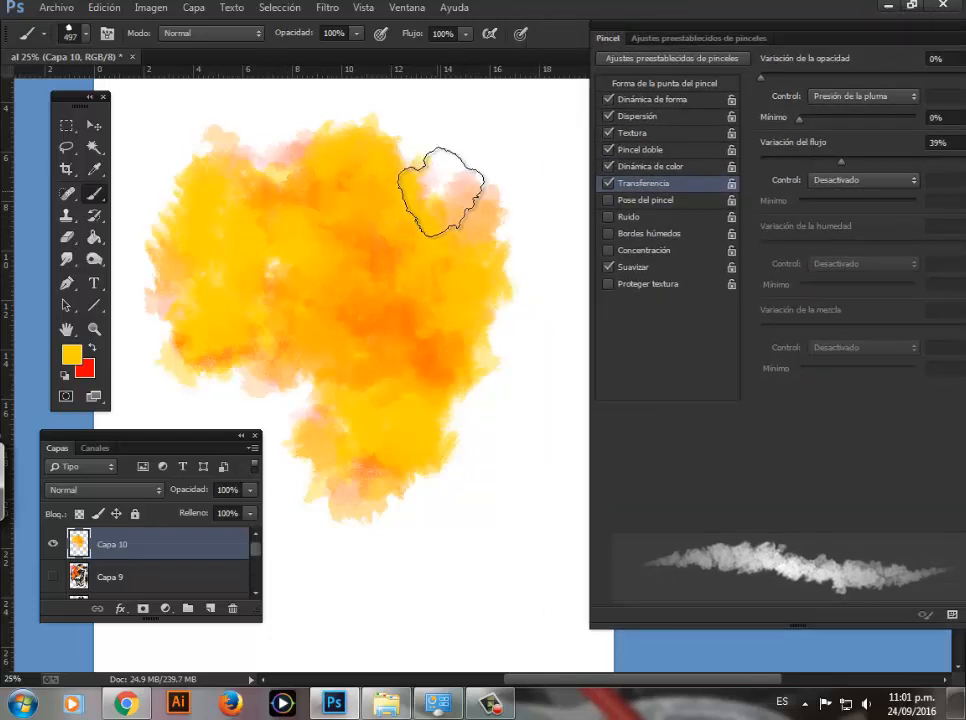
mouse_move(496, 205)
mouse_down()
mouse_move(488, 292)
mouse_move(423, 370)
mouse_move(454, 163)
mouse_move(456, 326)
mouse_move(380, 398)
mouse_move(263, 319)
mouse_up()
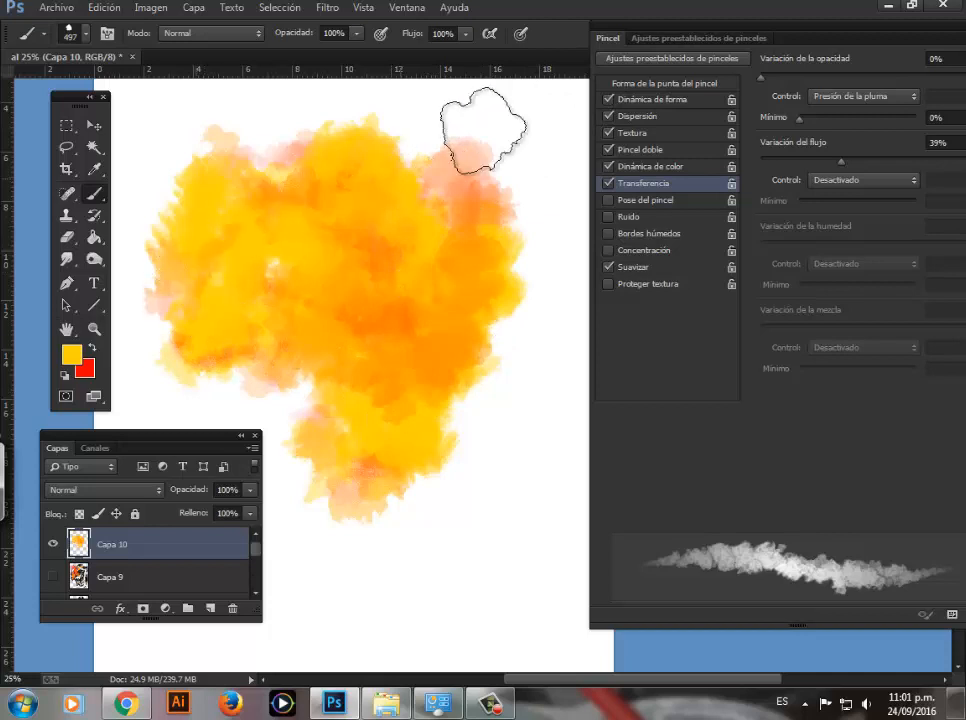
drag(609, 33, 540, 33)
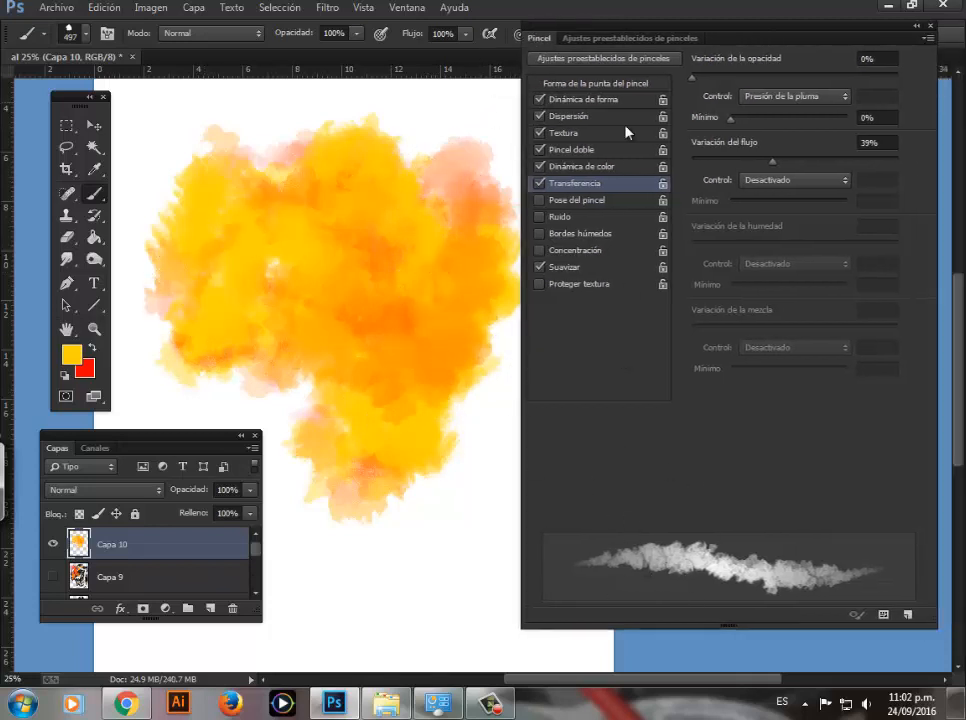
drag(560, 28, 540, 15)
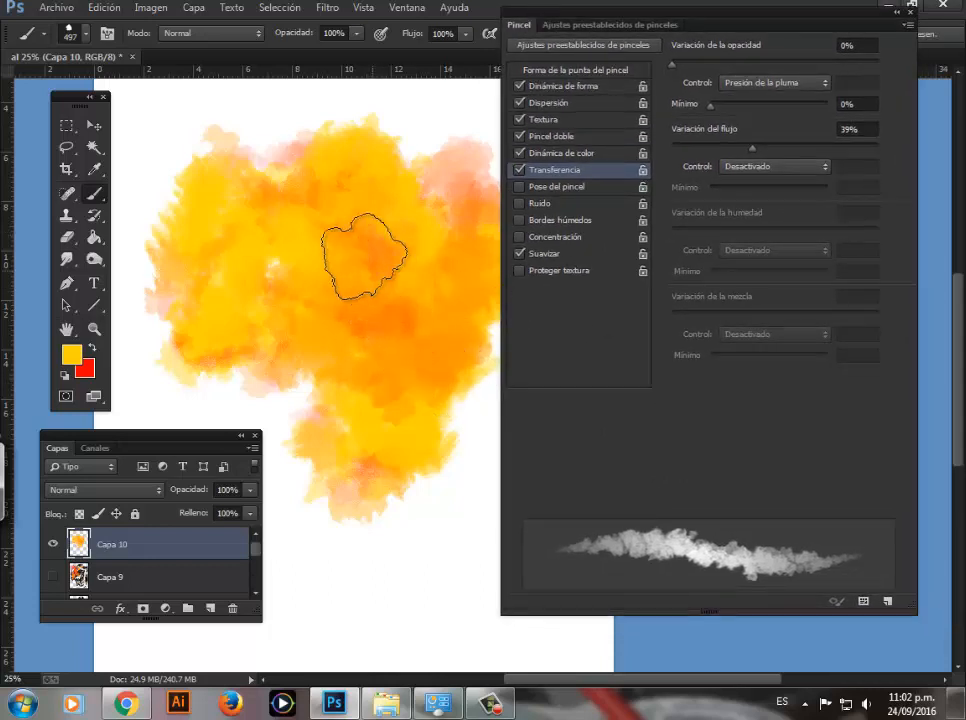
click(177, 181)
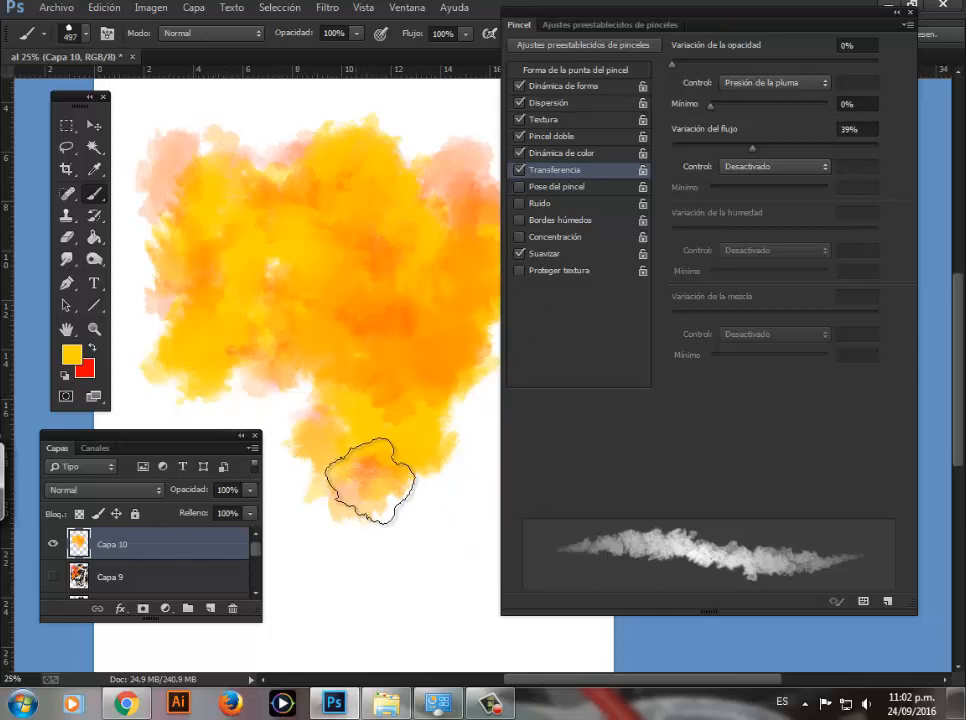
mouse_move(371, 481)
mouse_down()
mouse_move(364, 572)
mouse_move(350, 563)
mouse_move(327, 388)
mouse_move(383, 393)
mouse_move(371, 433)
mouse_up()
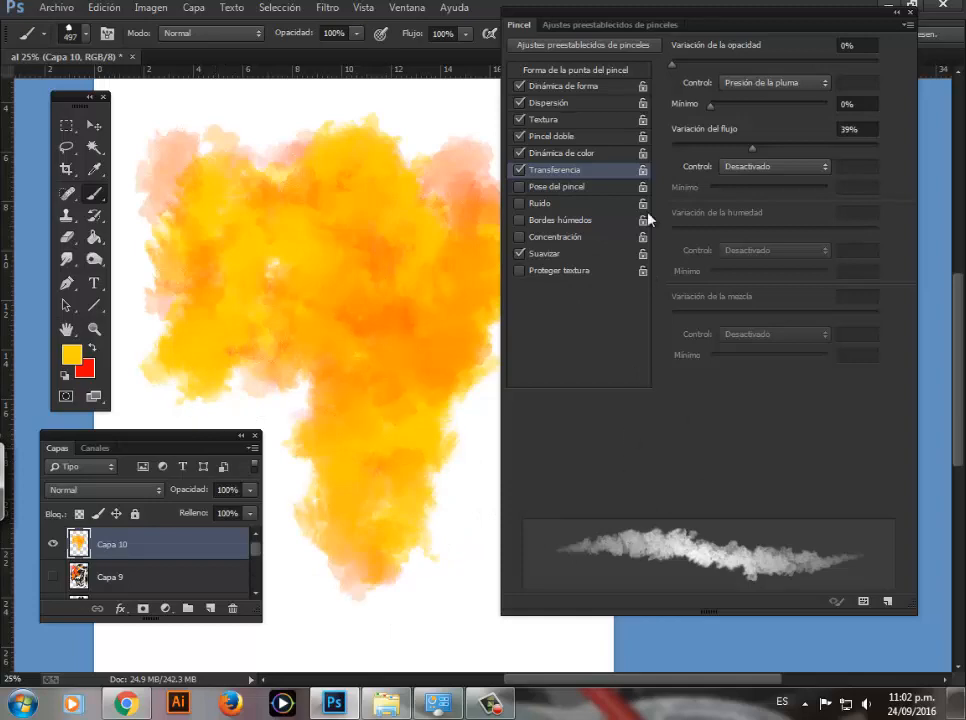
Step: Save the current brush settings as a new brush preset named BURGOS MANCHA 9, capturing its size
mouse_move(616, 17)
mouse_down()
mouse_move(510, 36)
mouse_move(610, 37)
mouse_move(541, 37)
mouse_move(589, 20)
mouse_up()
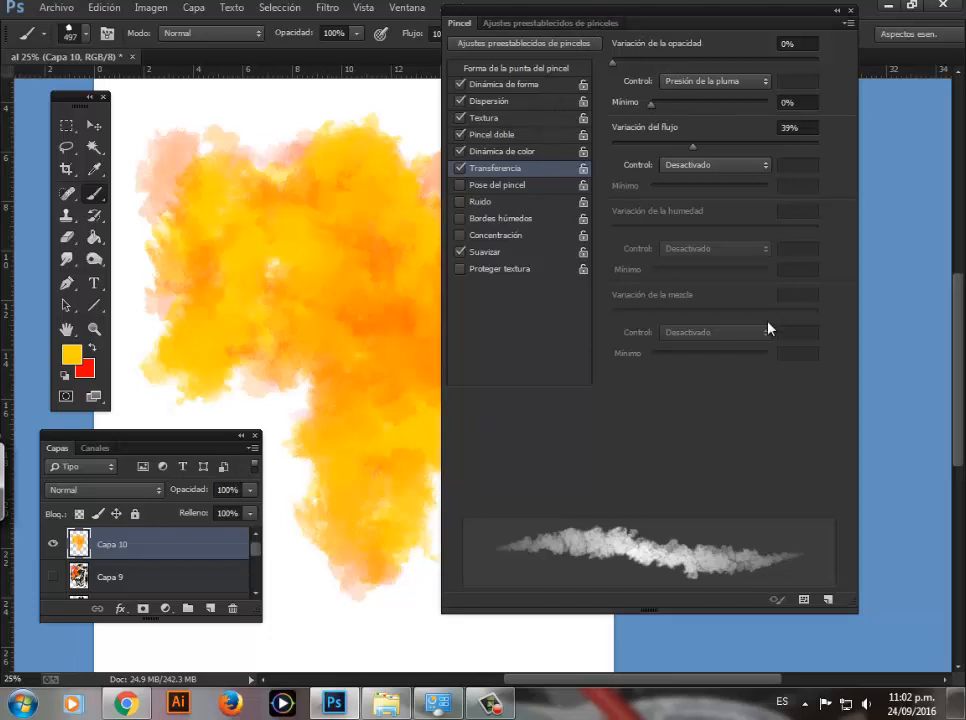
click(829, 601)
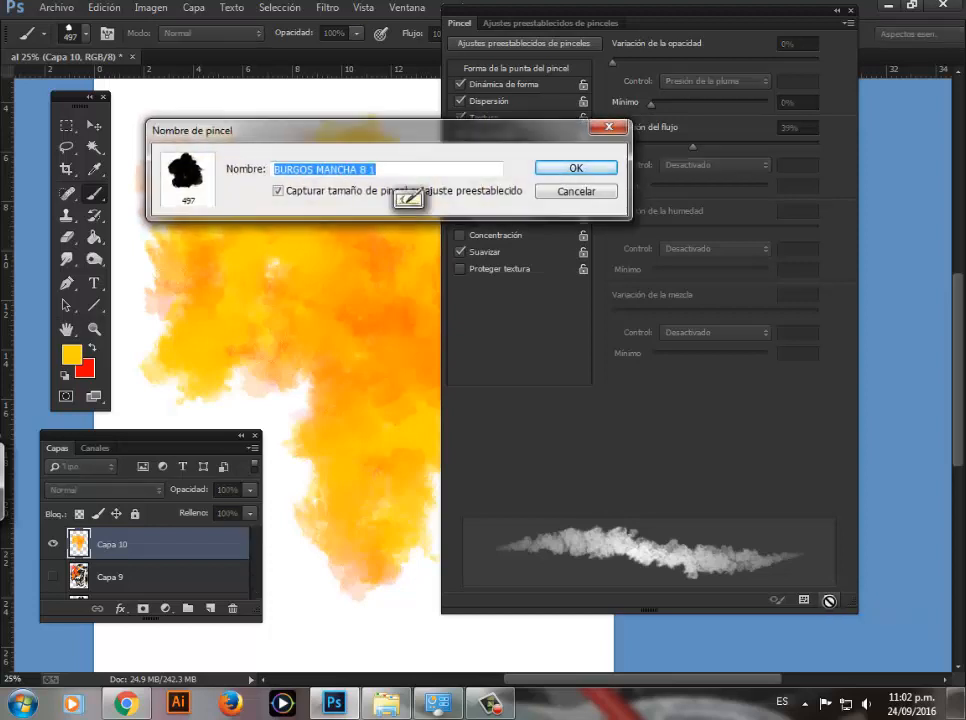
click(372, 169)
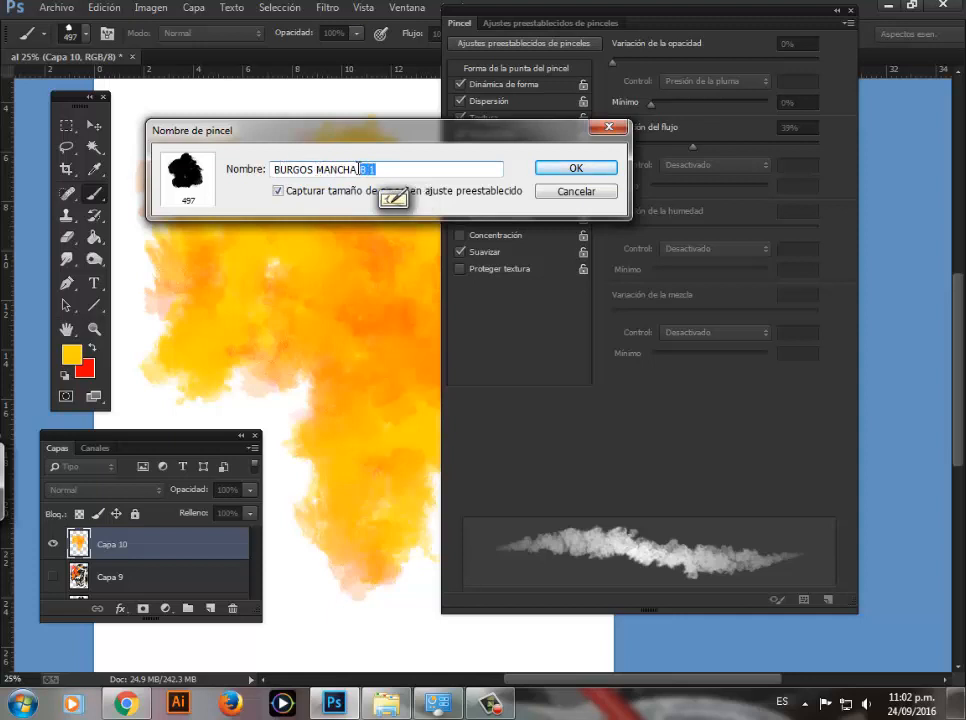
click(389, 169)
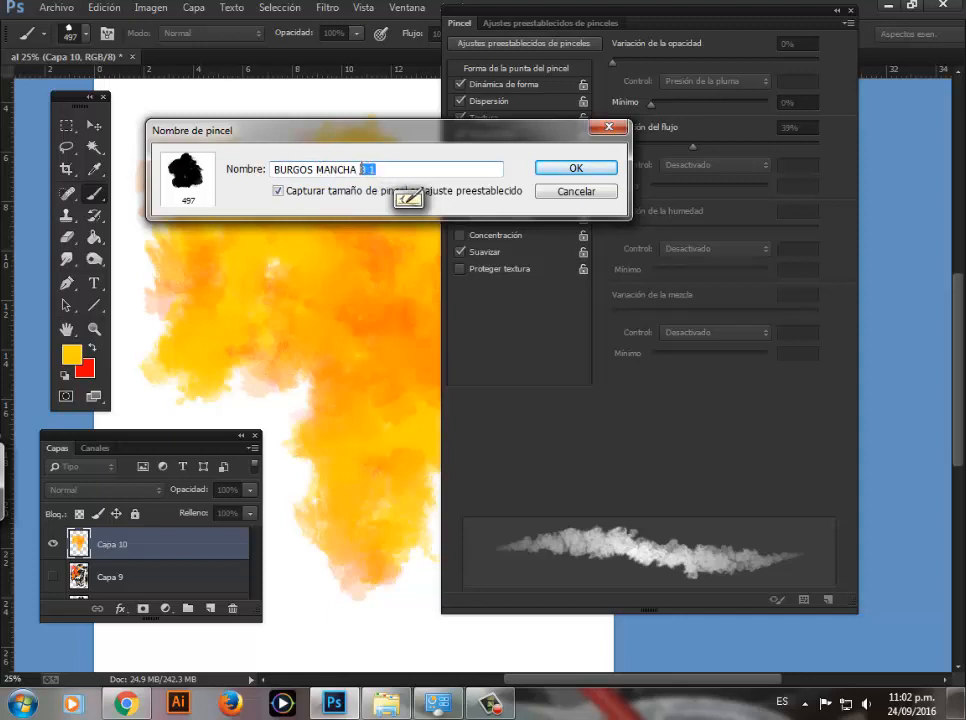
text(9)
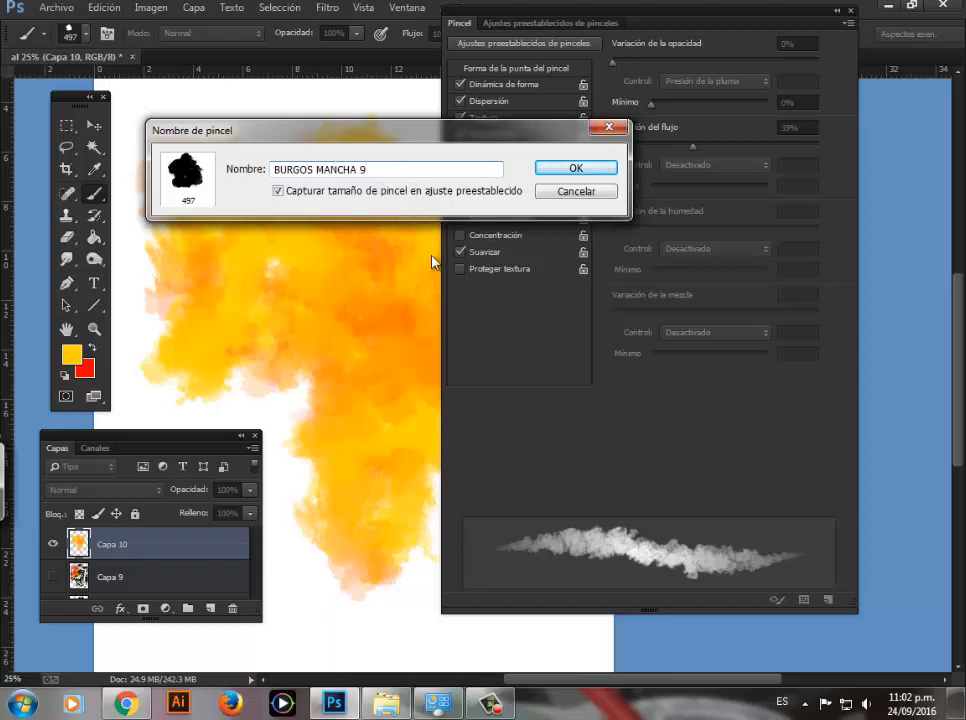
click(551, 170)
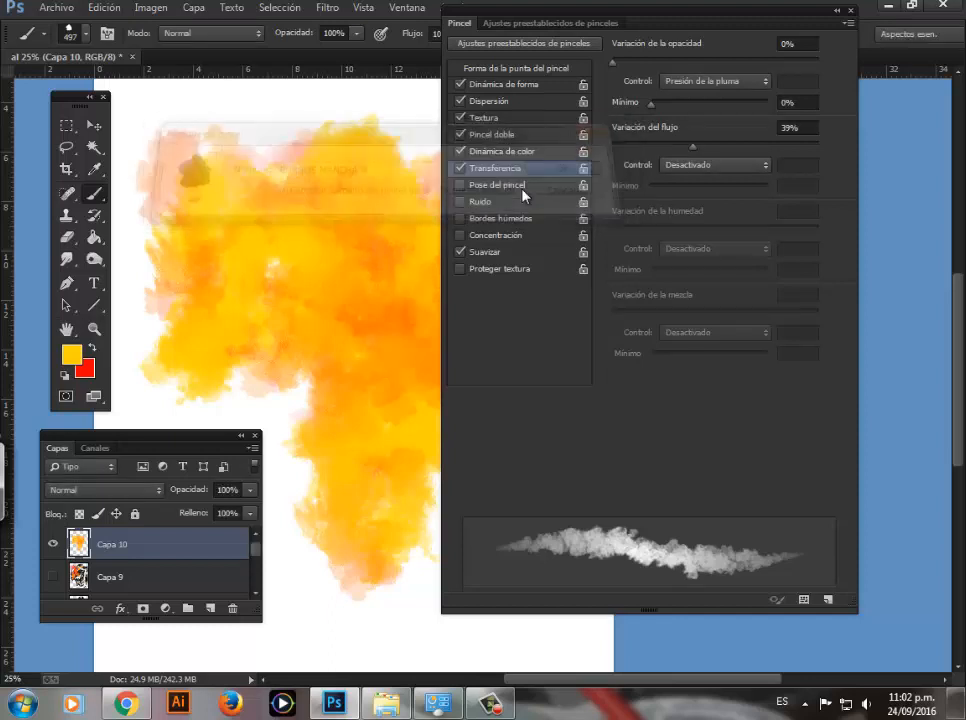
Step: Close the brush settings, hide Capa 10 and add a new layer above it
click(851, 11)
click(53, 544)
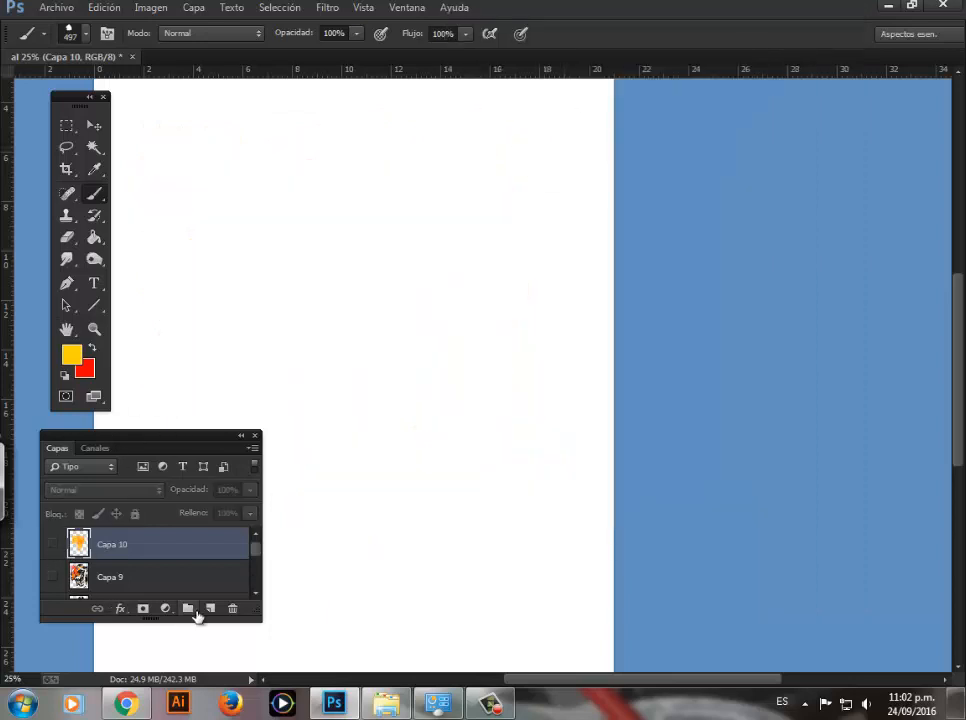
click(210, 608)
Step: Paint yellow strokes and single dabs across the upper page with the BURGOS MANCHA 8 brush at 558 px
right_click(261, 218)
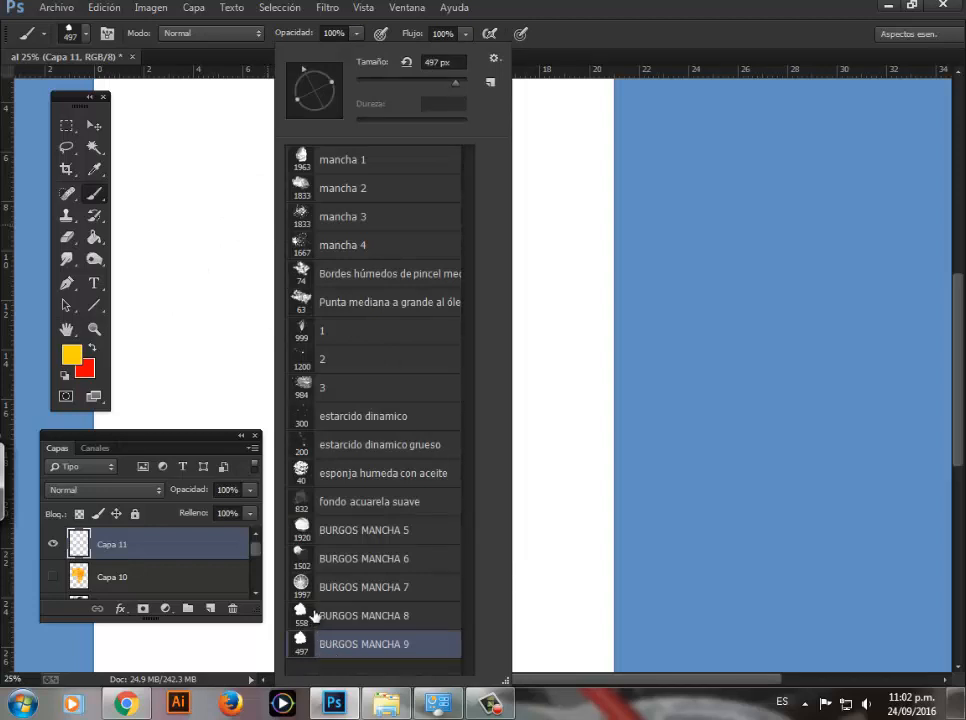
click(331, 622)
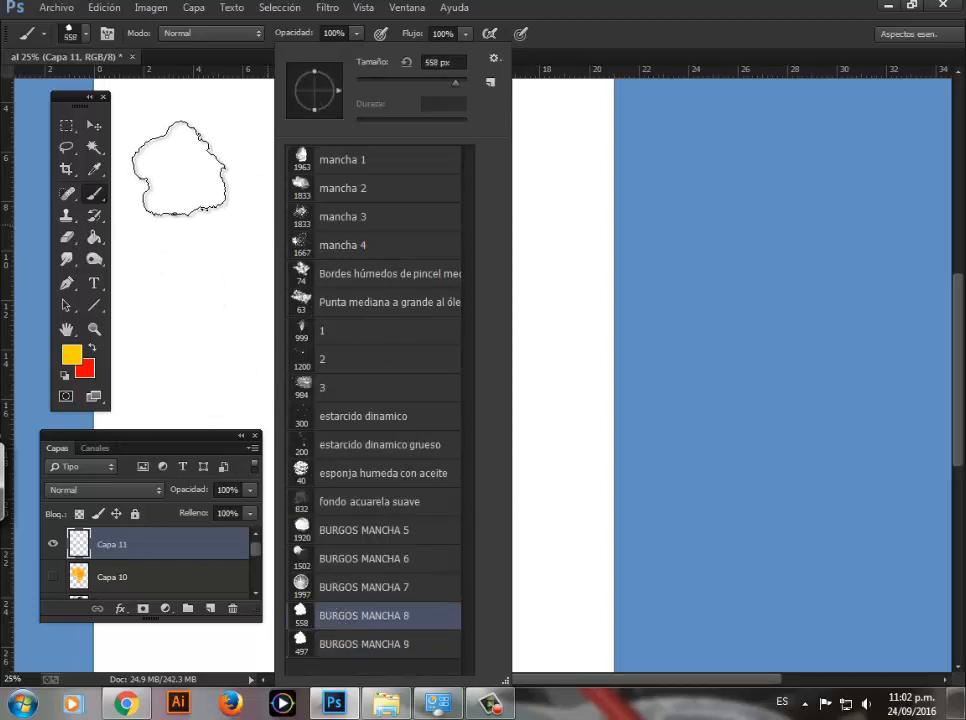
drag(178, 170, 212, 300)
mouse_move(280, 194)
mouse_down()
mouse_move(310, 228)
mouse_move(300, 295)
mouse_up()
click(367, 150)
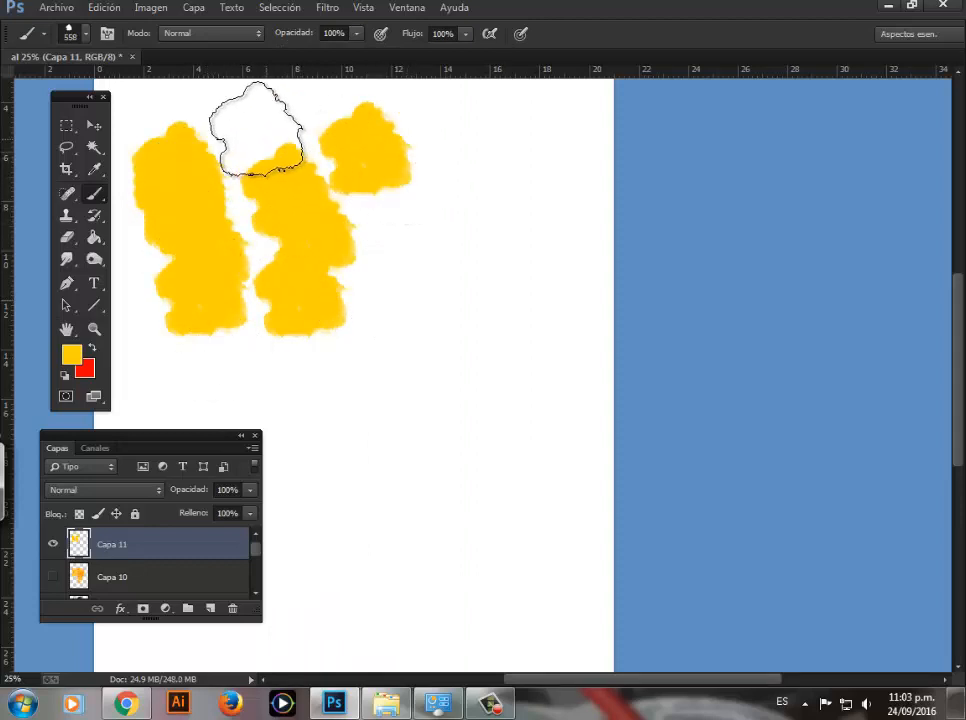
click(257, 127)
click(460, 145)
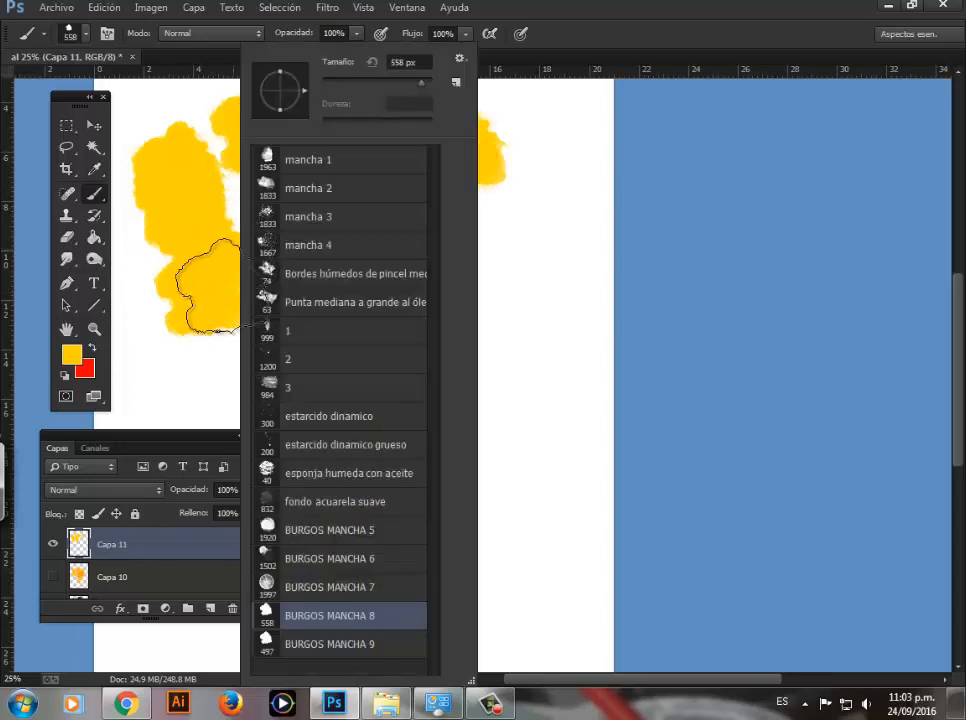
Step: Paint a yellow and orange diagonal patch beneath the dabs with the BURGOS MANCHA 9 brush at 497 px
right_click(195, 245)
click(270, 644)
key(Return)
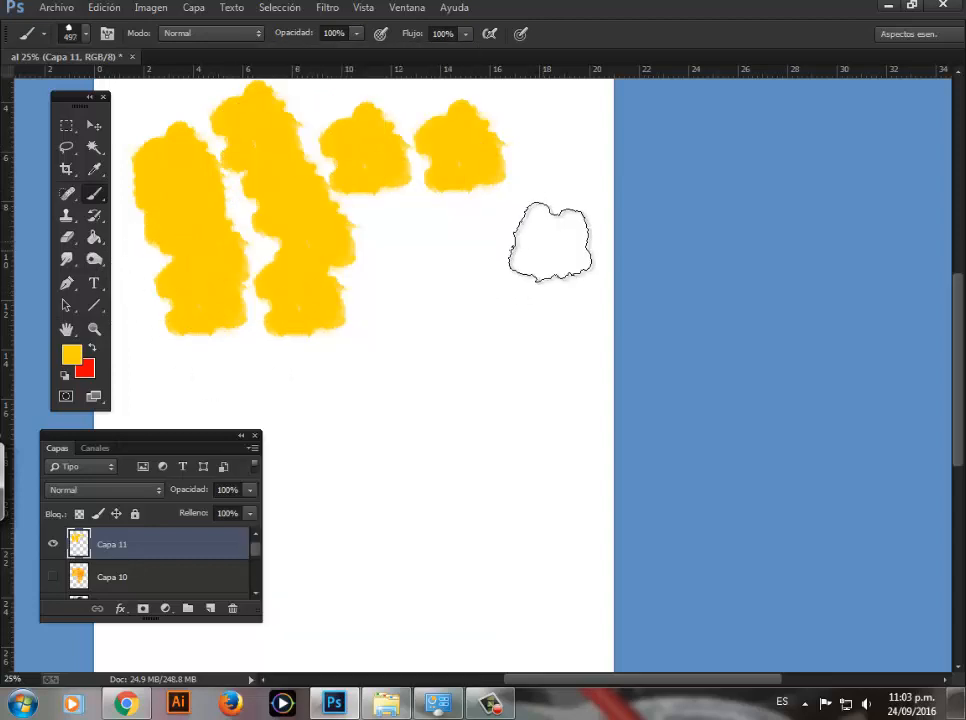
mouse_move(540, 235)
mouse_down()
mouse_move(480, 300)
mouse_move(500, 278)
mouse_move(485, 250)
mouse_move(425, 306)
mouse_move(472, 268)
mouse_move(464, 334)
mouse_move(487, 369)
mouse_move(444, 261)
mouse_move(391, 390)
mouse_move(323, 412)
mouse_move(345, 440)
mouse_up()
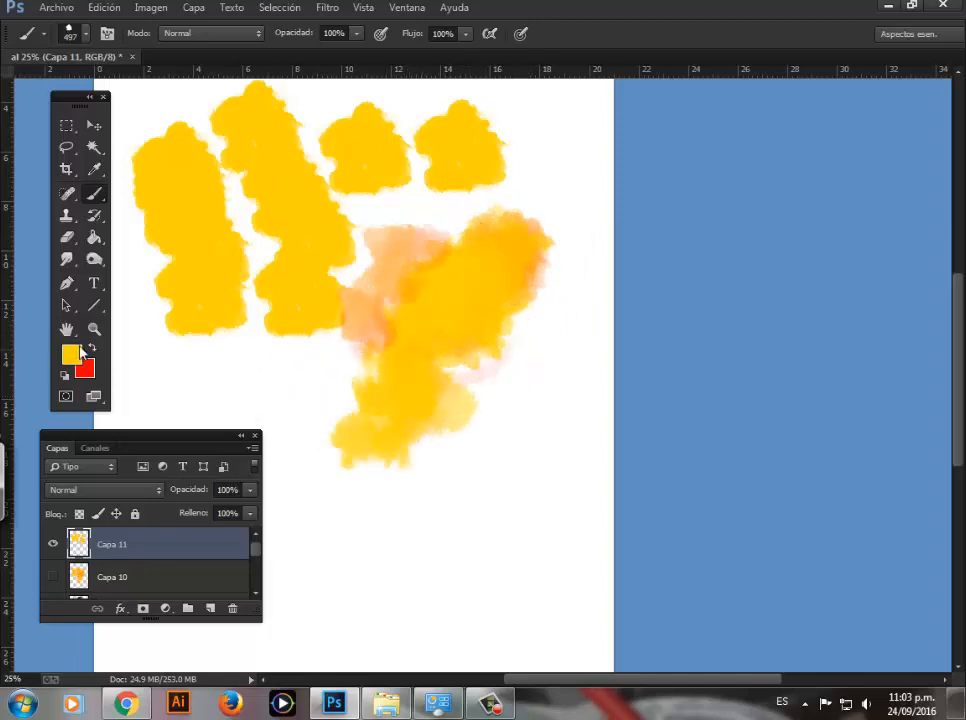
Step: Set the foreground color to blue-violet 4800ff and paint a patch down the page's right side, overlapping the yellow one
click(72, 355)
click(325, 340)
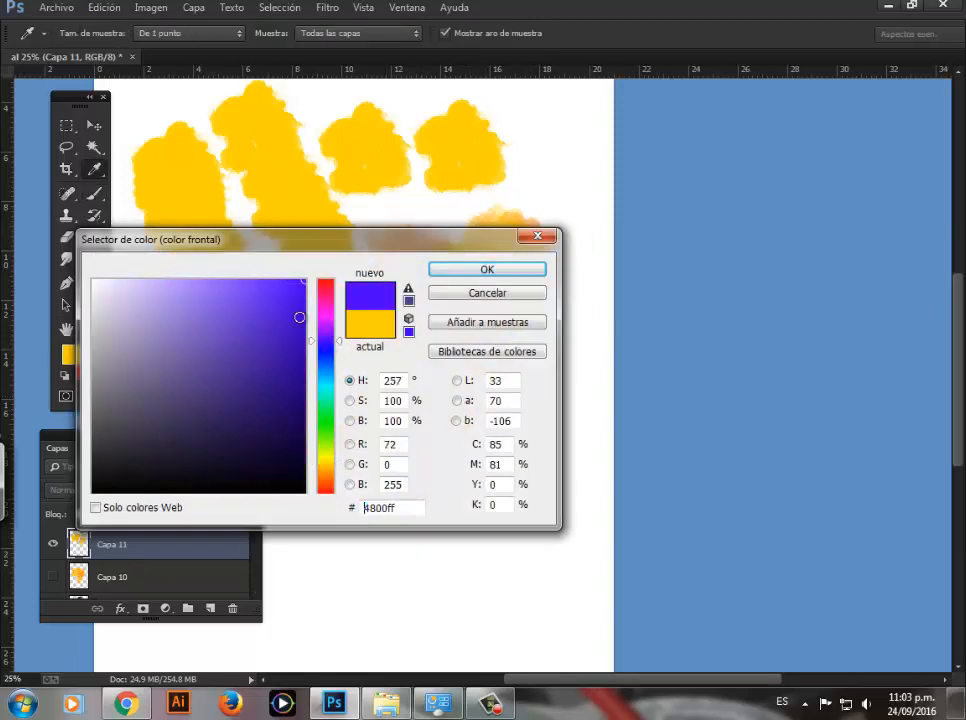
click(467, 272)
mouse_move(567, 181)
mouse_down()
mouse_move(528, 312)
mouse_move(538, 270)
mouse_move(482, 326)
mouse_move(478, 350)
mouse_move(532, 290)
mouse_move(498, 425)
mouse_move(446, 415)
mouse_move(528, 362)
mouse_move(543, 368)
mouse_move(500, 441)
mouse_move(550, 435)
mouse_up()
Step: Examine the texture and color variation of the blue-violet patch up close, and return to the 25% view
key(z)
drag(541, 338, 559, 366)
click(559, 366)
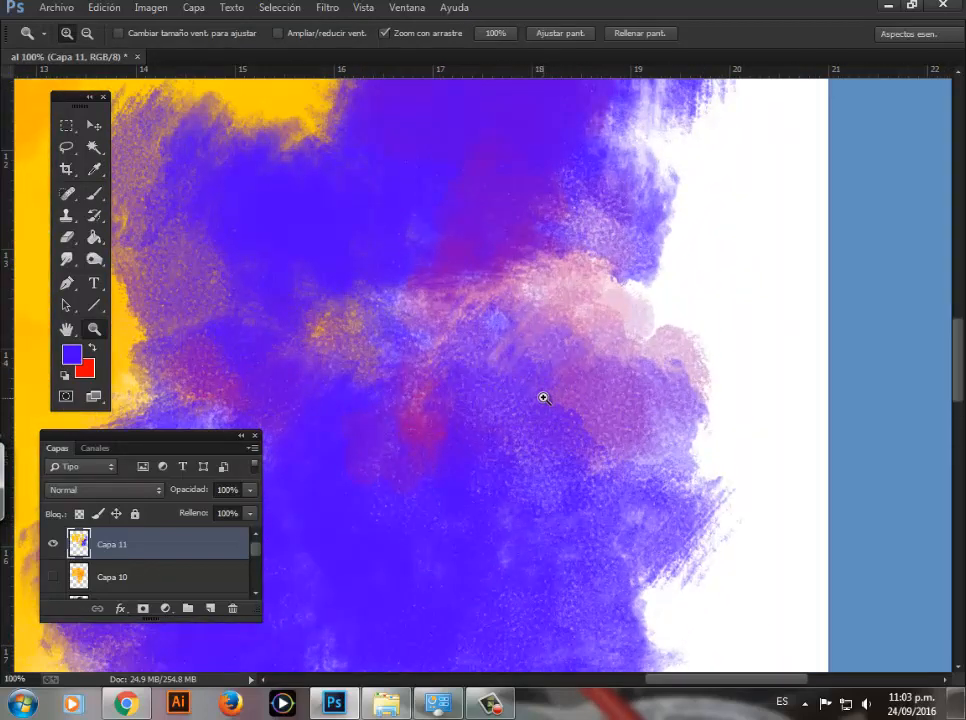
click(606, 404)
alt+click(546, 292)
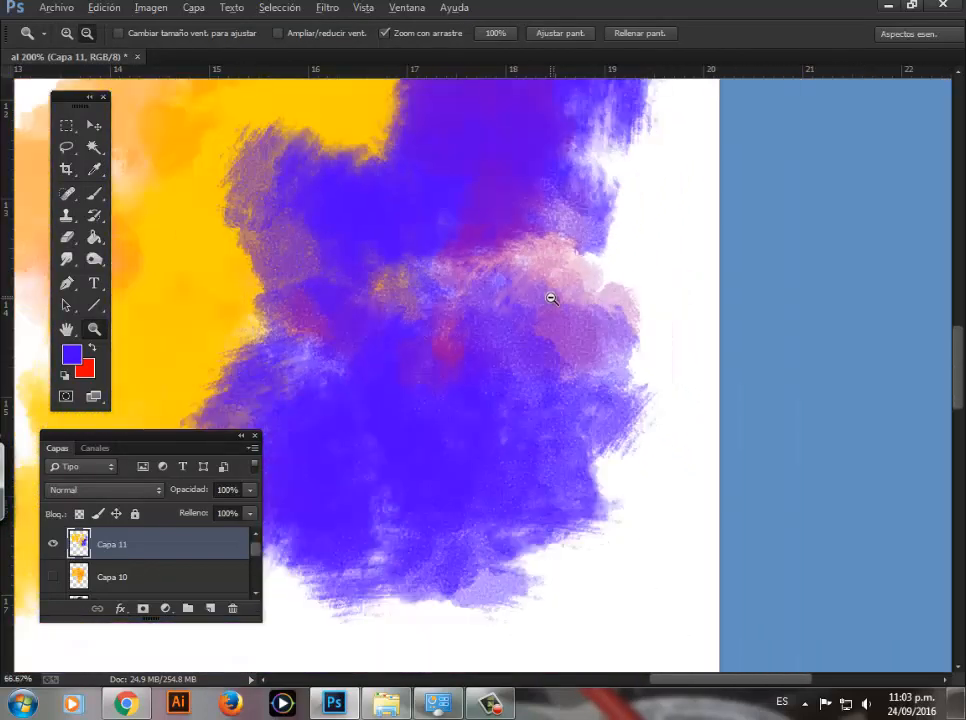
alt+click(548, 300)
alt+click(548, 302)
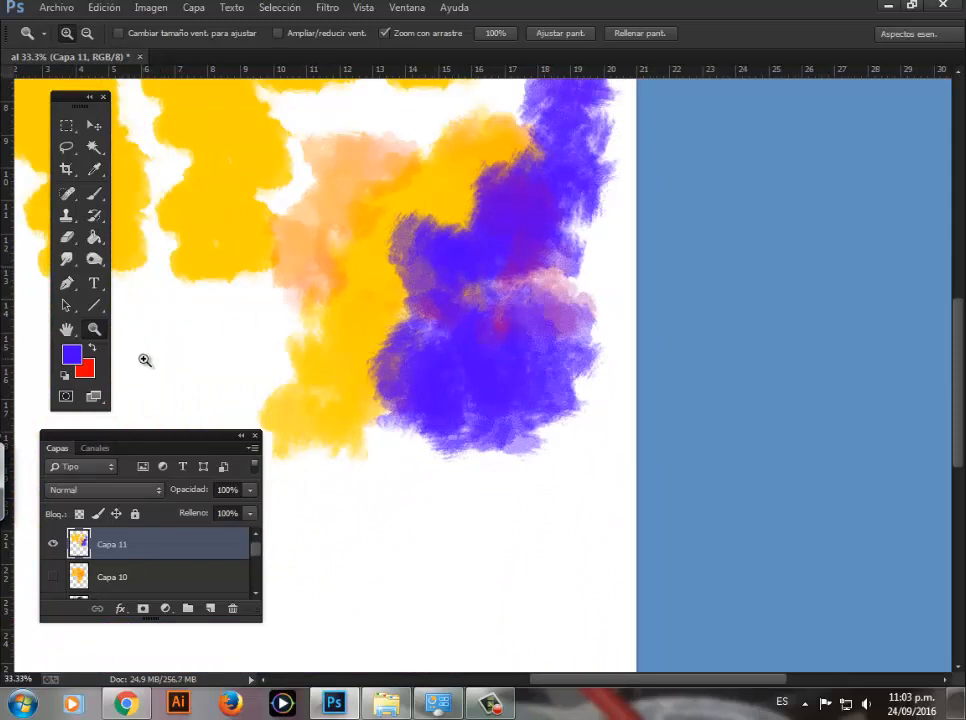
alt+click(500, 307)
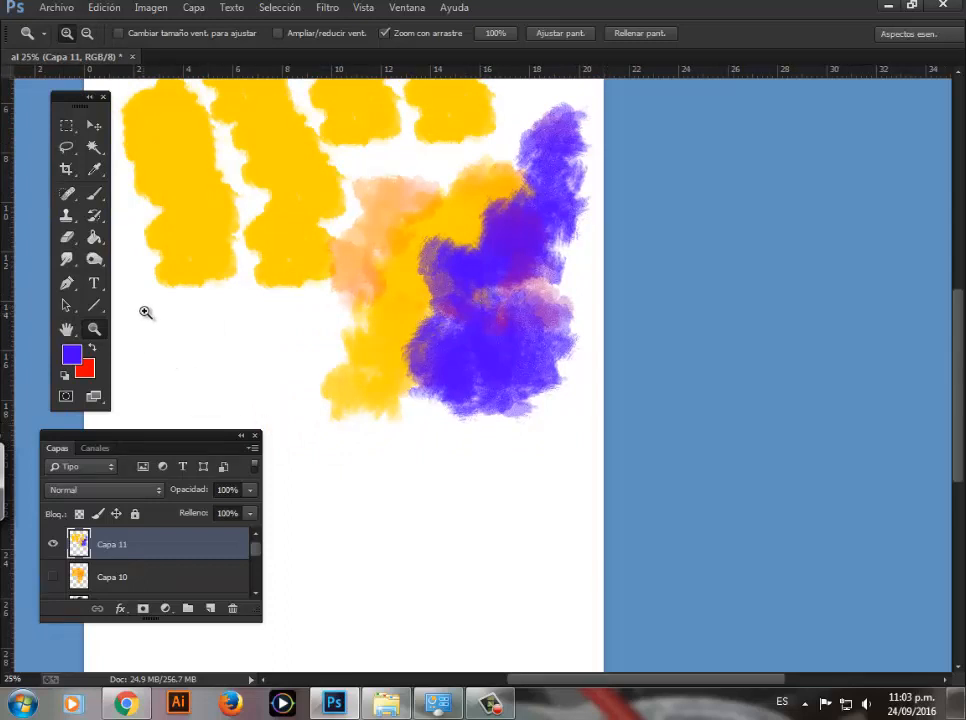
Step: Review the custom brushes BURGOS MANCHA 5 to 9 in the brush presets, ending on BURGOS MANCHA 5
click(94, 193)
right_click(401, 208)
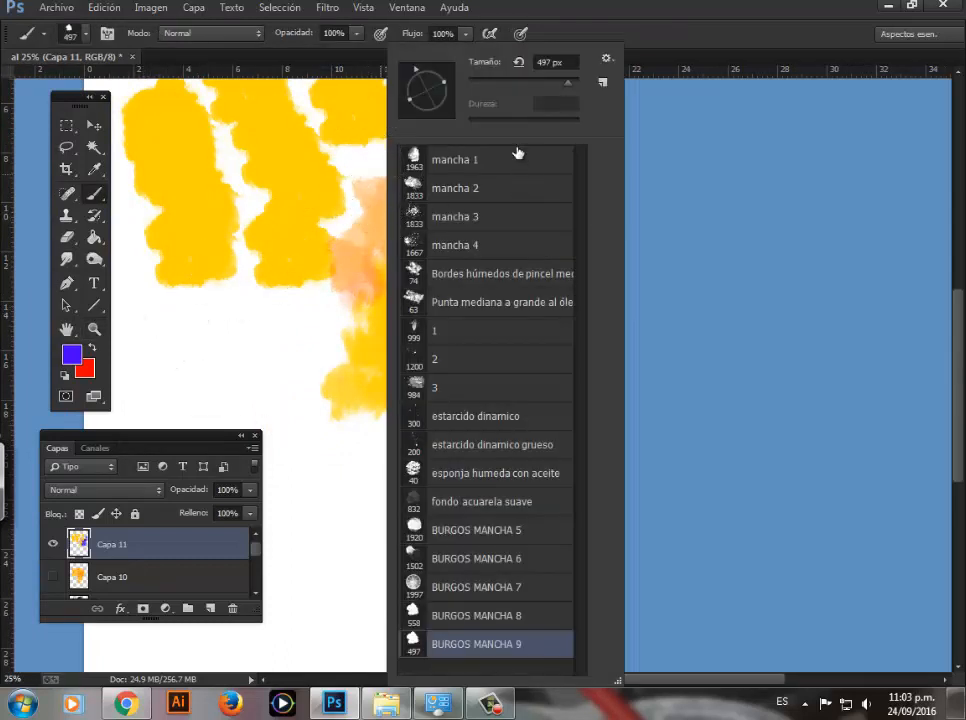
click(495, 534)
click(497, 558)
click(497, 587)
click(497, 615)
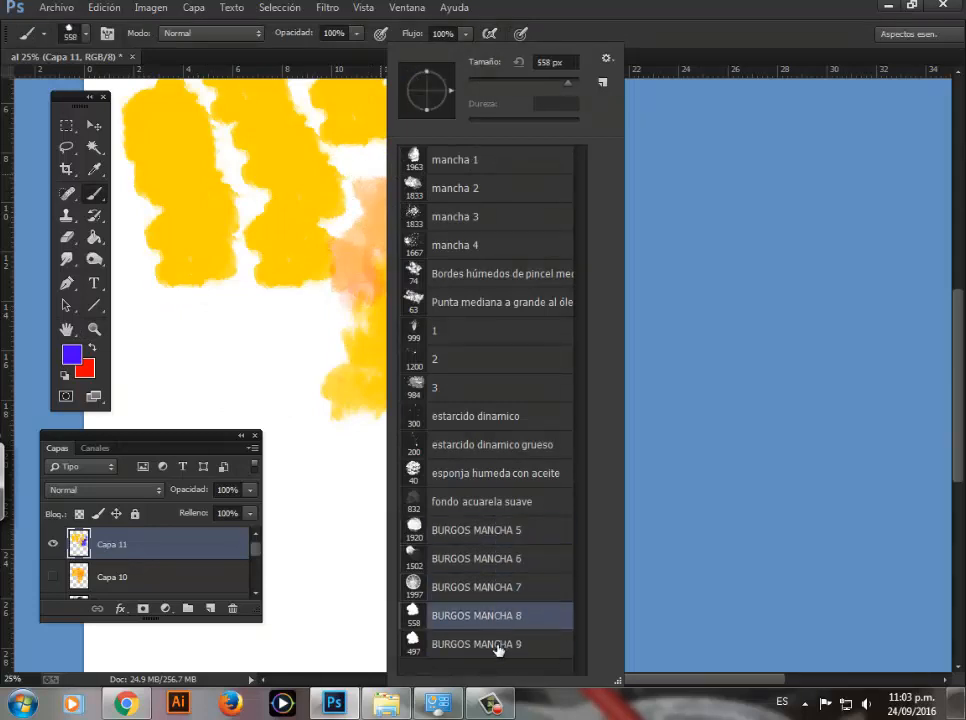
click(497, 644)
click(496, 587)
click(496, 558)
click(488, 530)
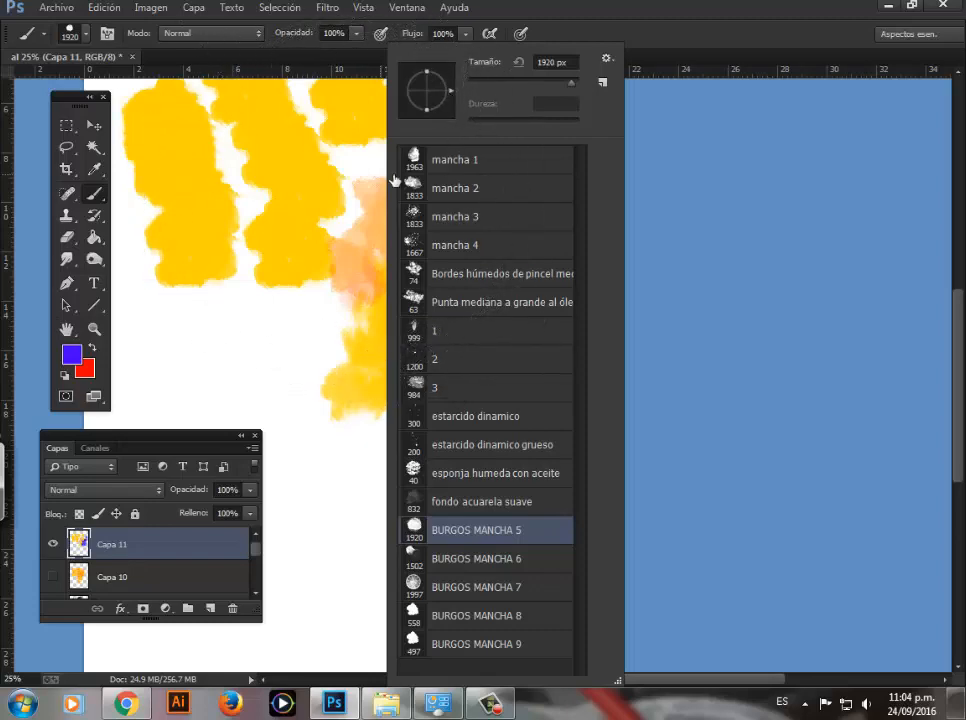
right_click(292, 178)
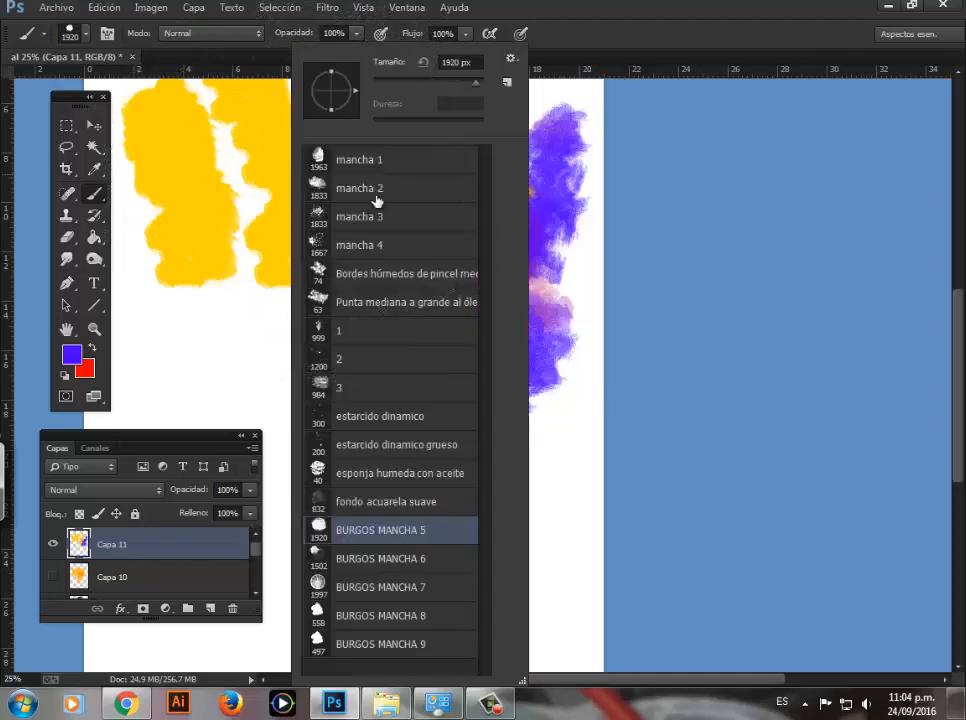
click(613, 37)
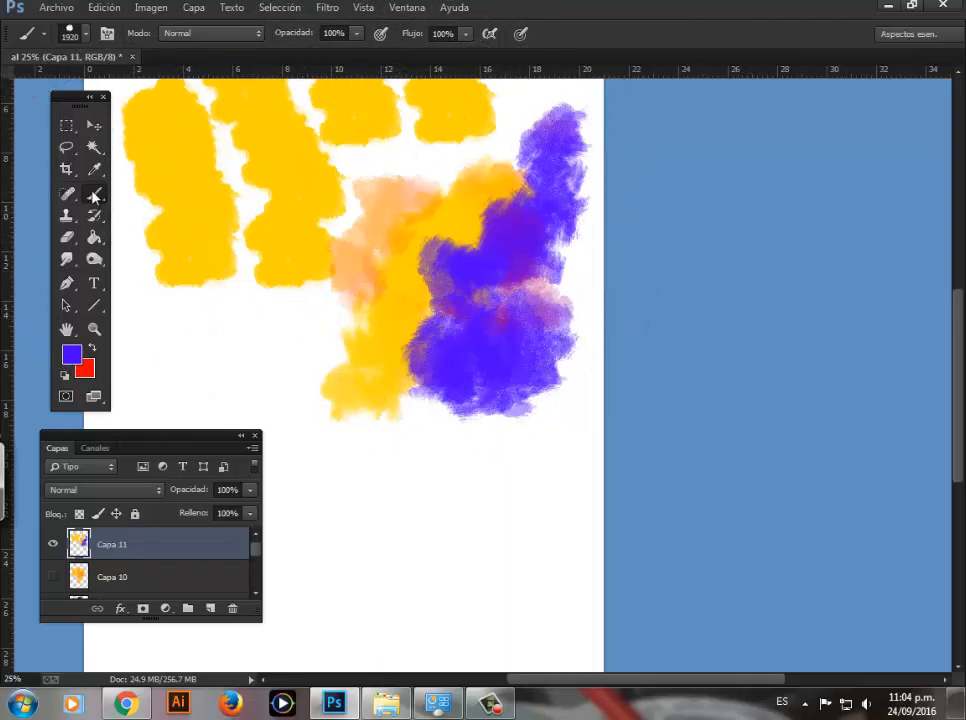
Step: Open the Preset Manager for brushes and enlarge its window to show more of the list
right_click(275, 228)
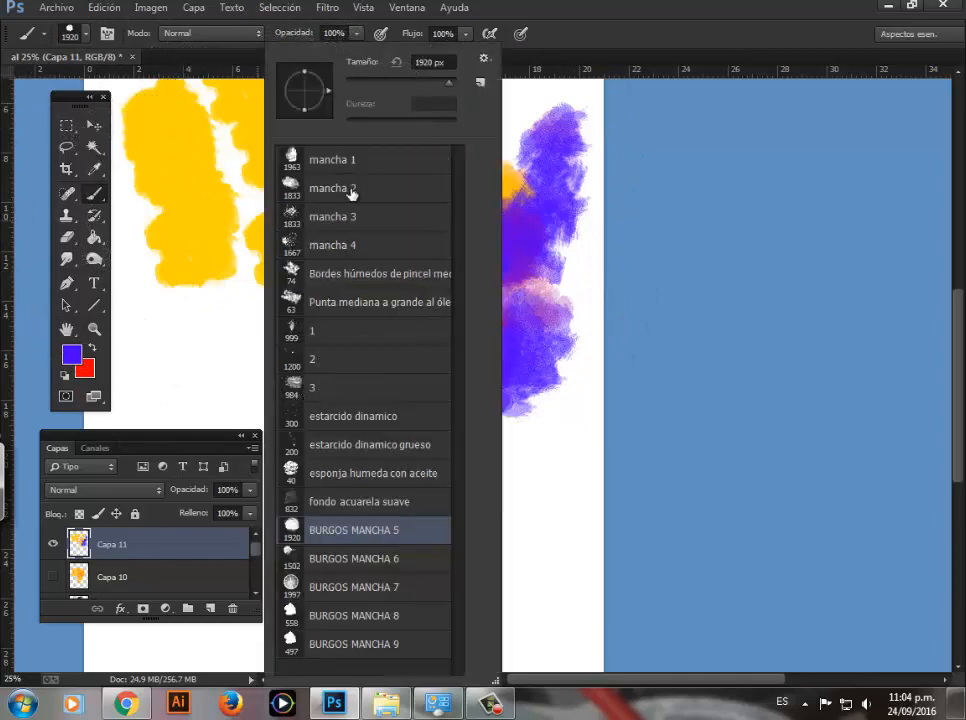
click(485, 62)
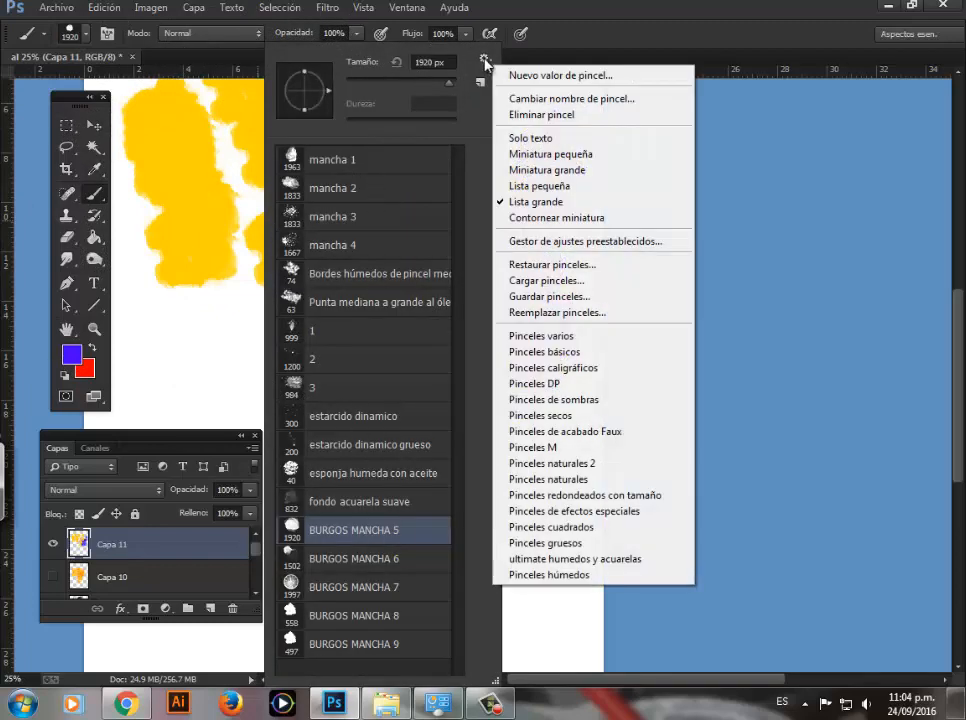
click(531, 244)
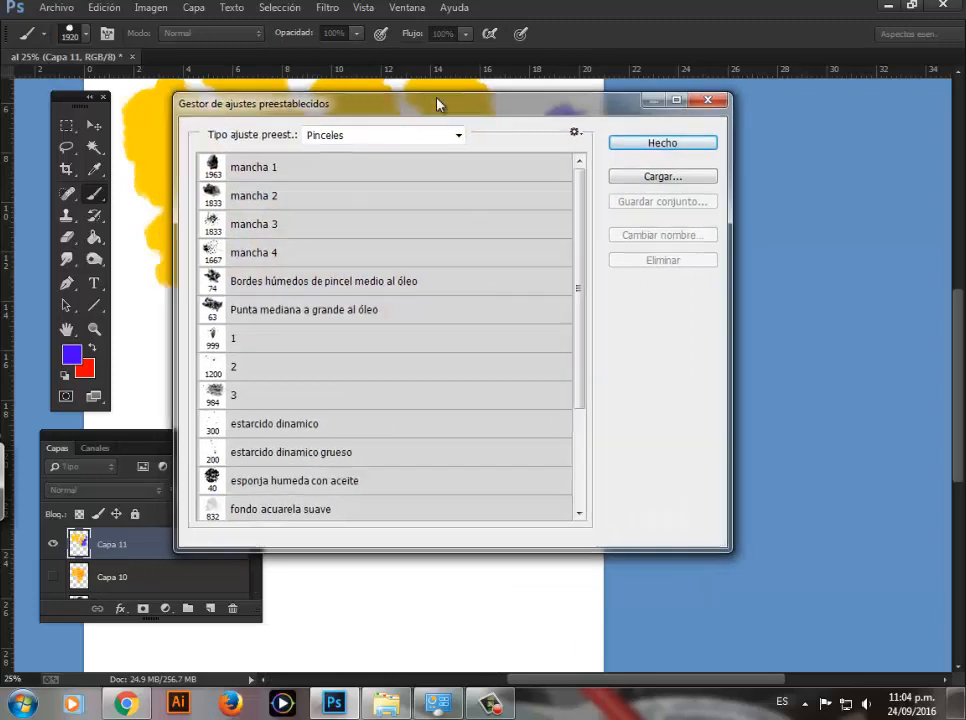
drag(440, 101, 507, 69)
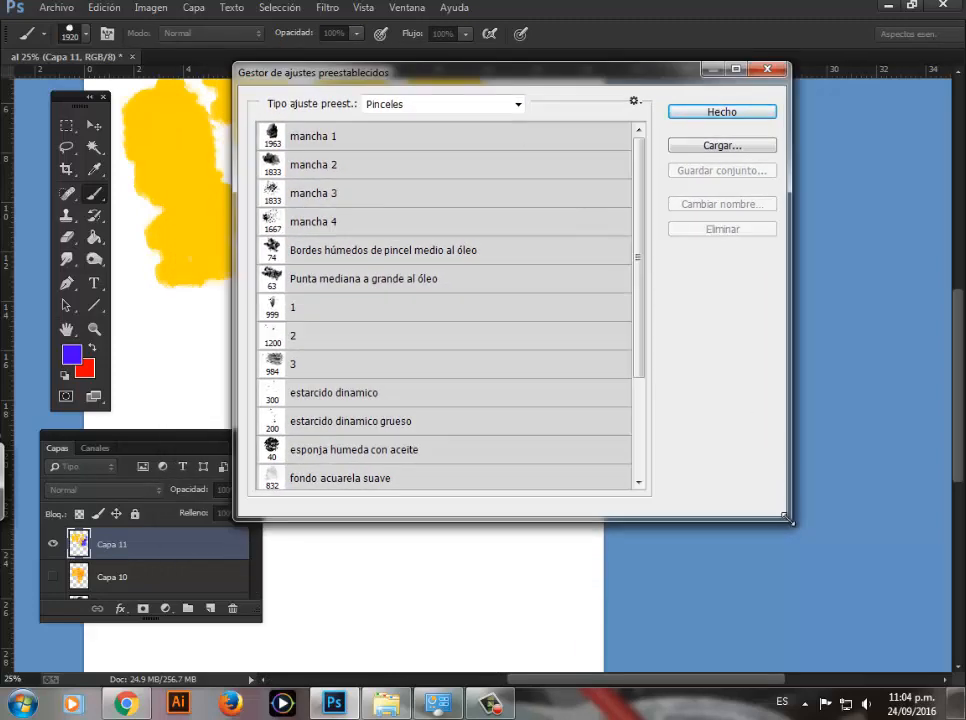
drag(786, 517, 803, 578)
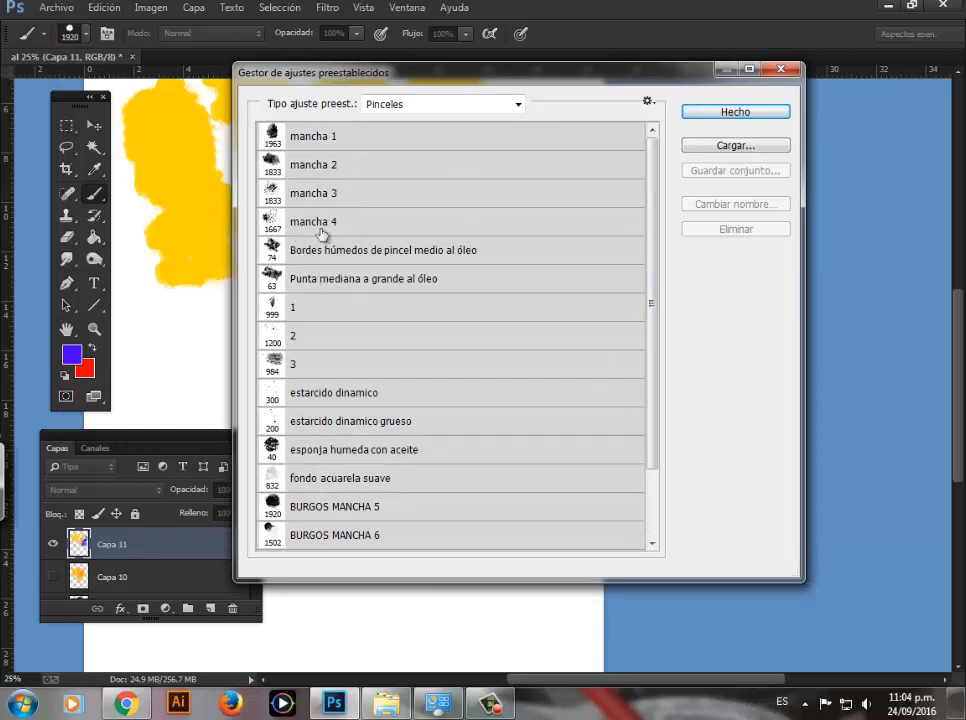
Step: Move Punta mediana a grande al óleo to the start of the brush list, and Bordes húmedos de pincel medio al óleo above it
click(318, 281)
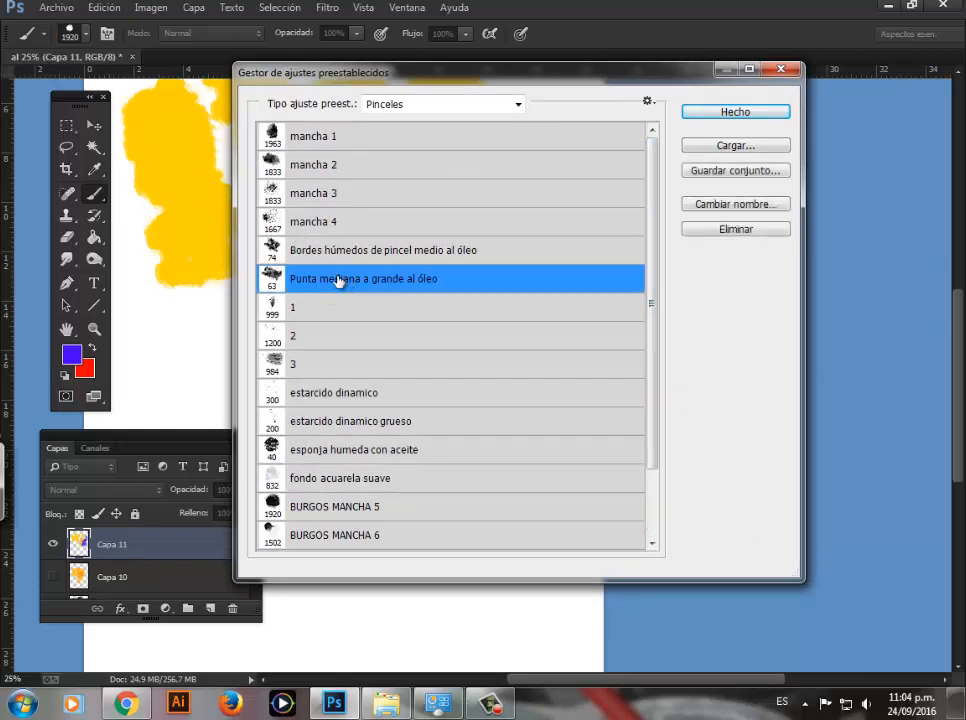
drag(338, 281, 306, 134)
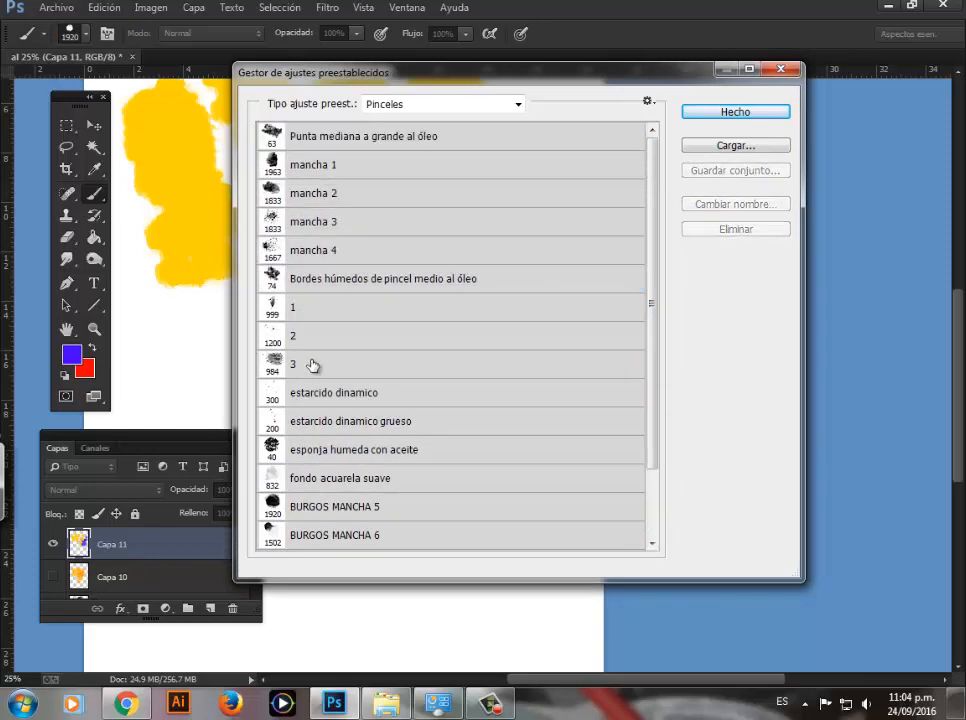
click(320, 285)
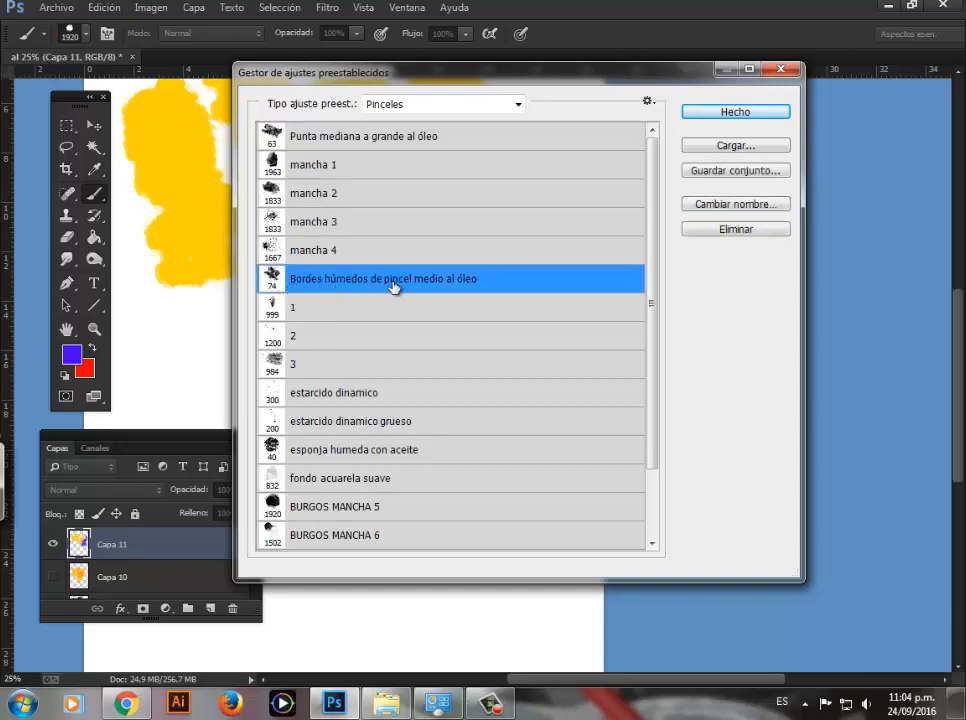
drag(400, 288, 367, 148)
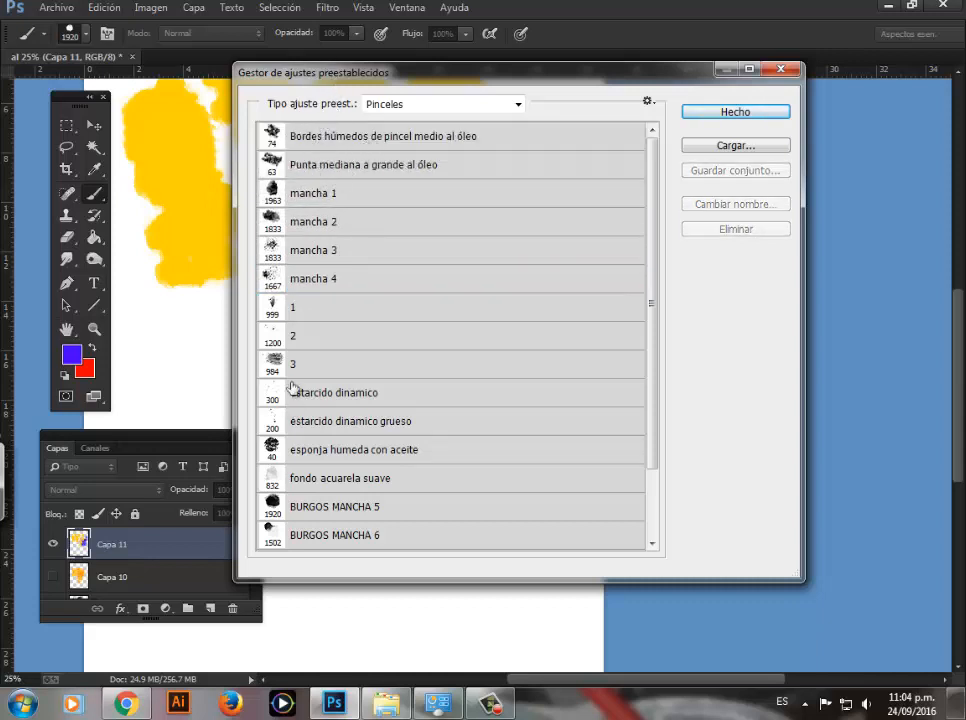
Step: Move the esponja humeda con aceite brush directly below mancha 1 in the list
click(302, 199)
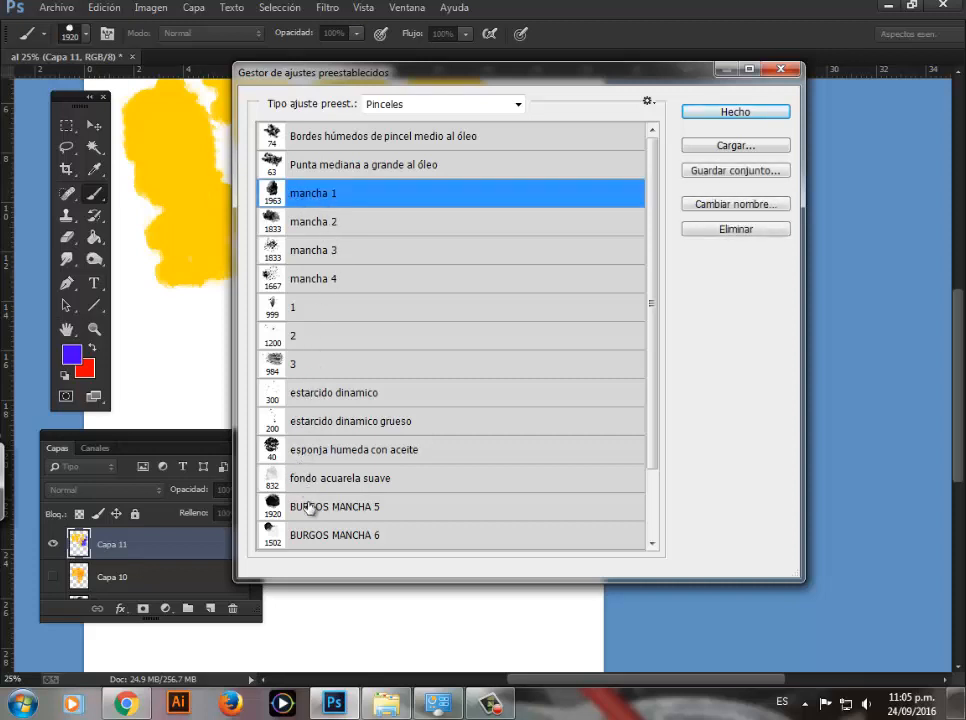
click(315, 453)
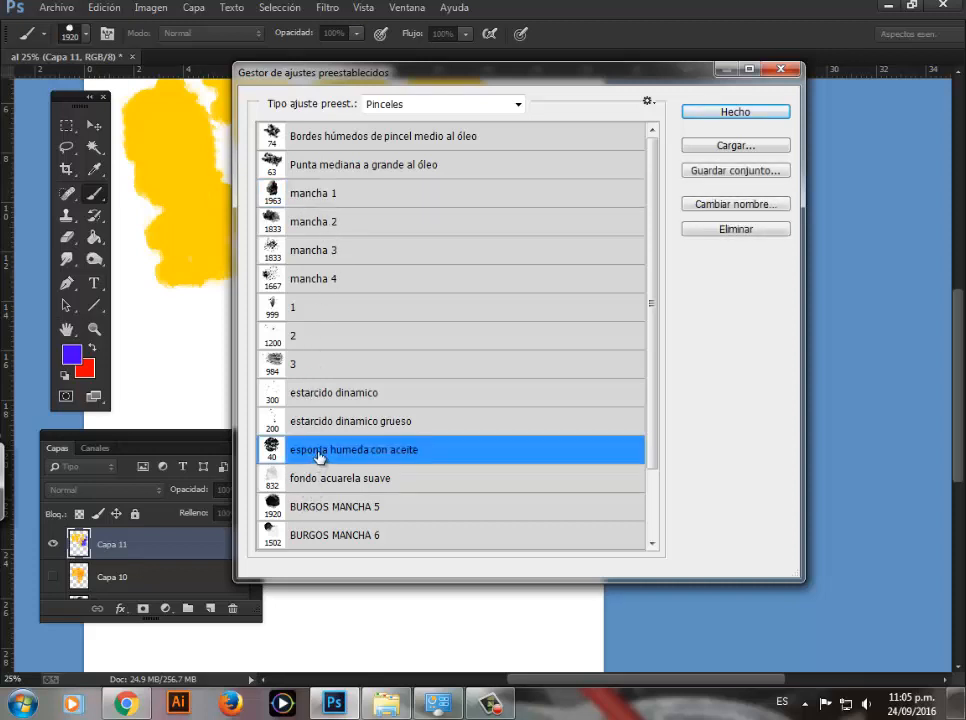
mouse_move(365, 455)
mouse_down()
mouse_move(351, 392)
mouse_move(342, 222)
mouse_up()
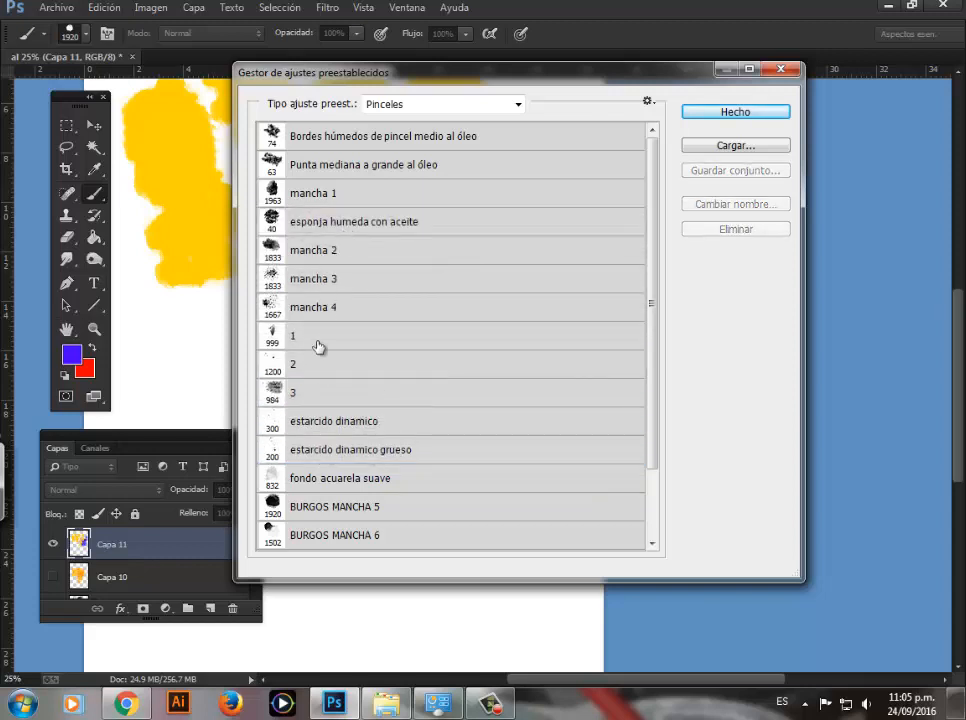
Step: Move the estarcido dinamico brush directly below esponja humeda con aceite and finish with the Preset Manager
click(331, 426)
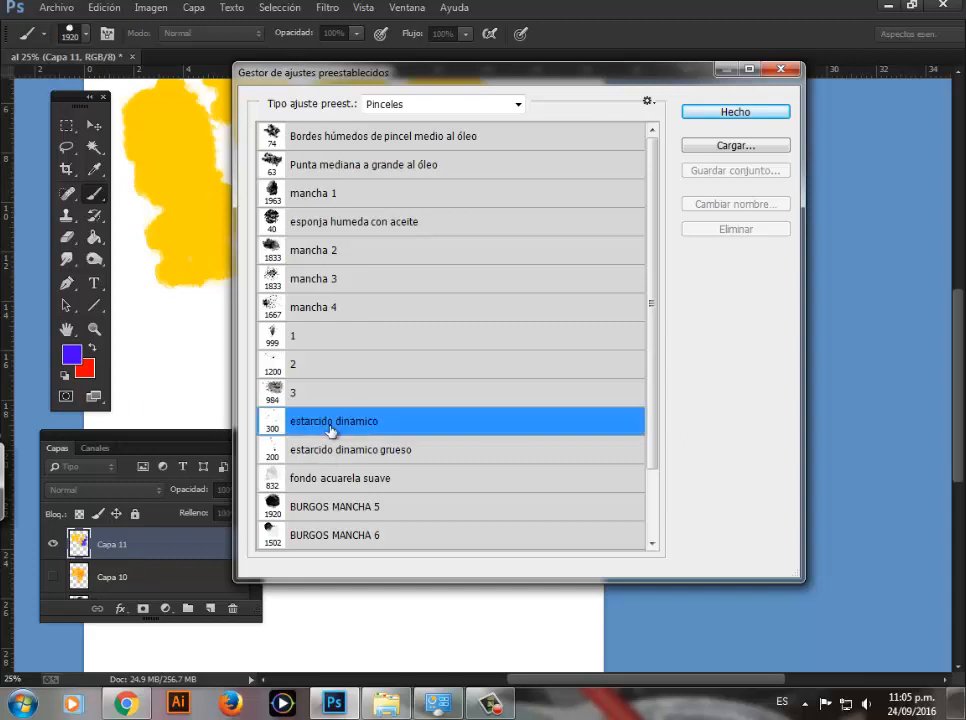
drag(331, 422, 327, 256)
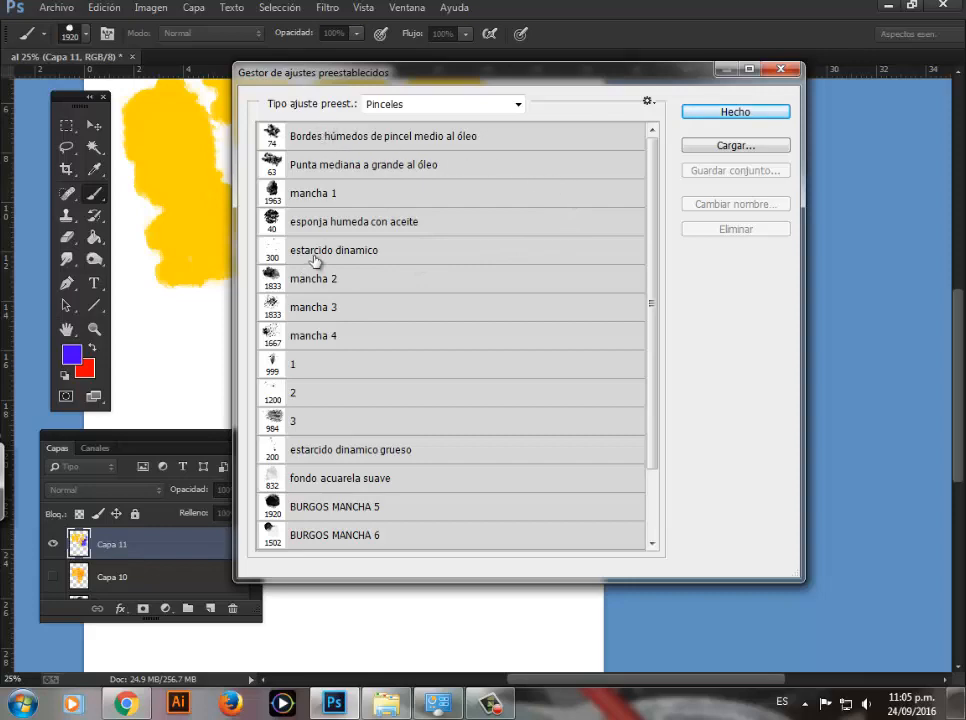
drag(663, 76, 626, 85)
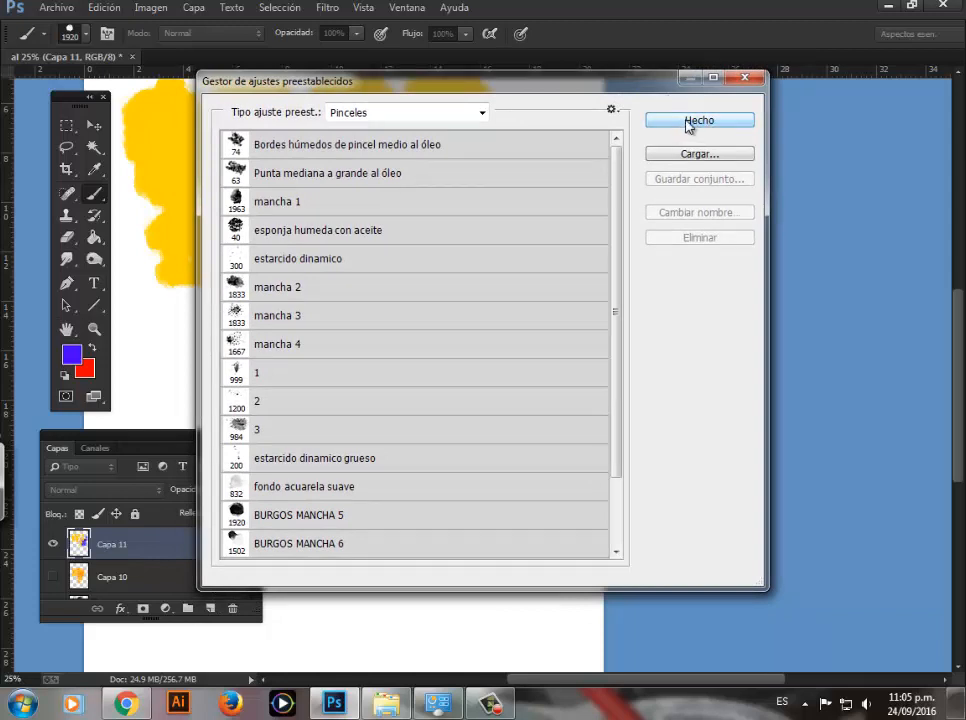
click(688, 124)
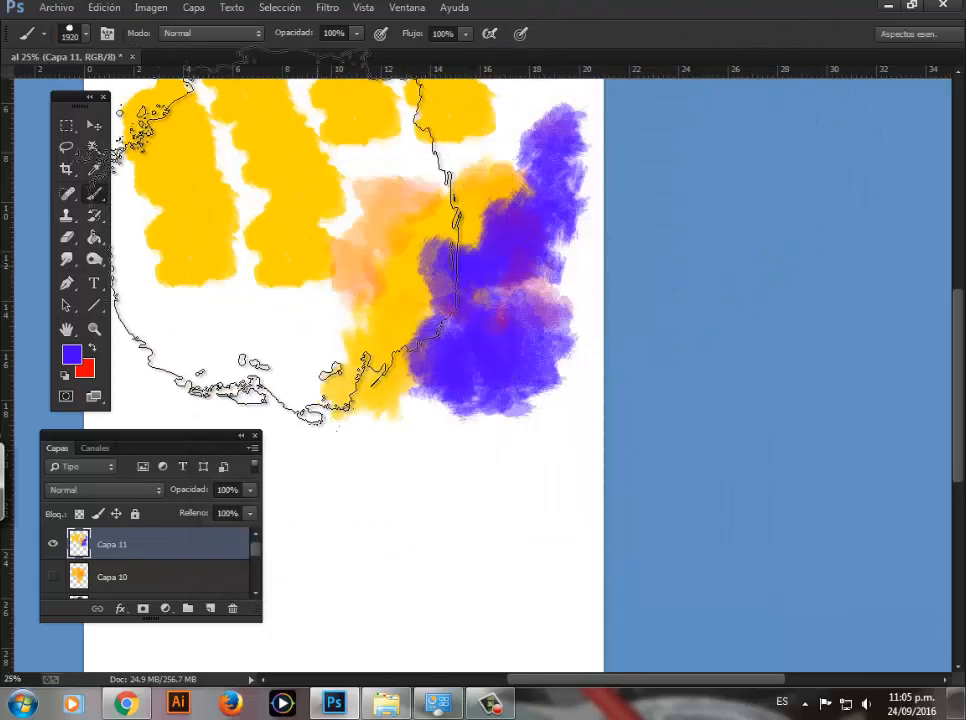
Step: Review the first five reordered brushes in the brush presets, ending on estarcido dinamico
right_click(294, 207)
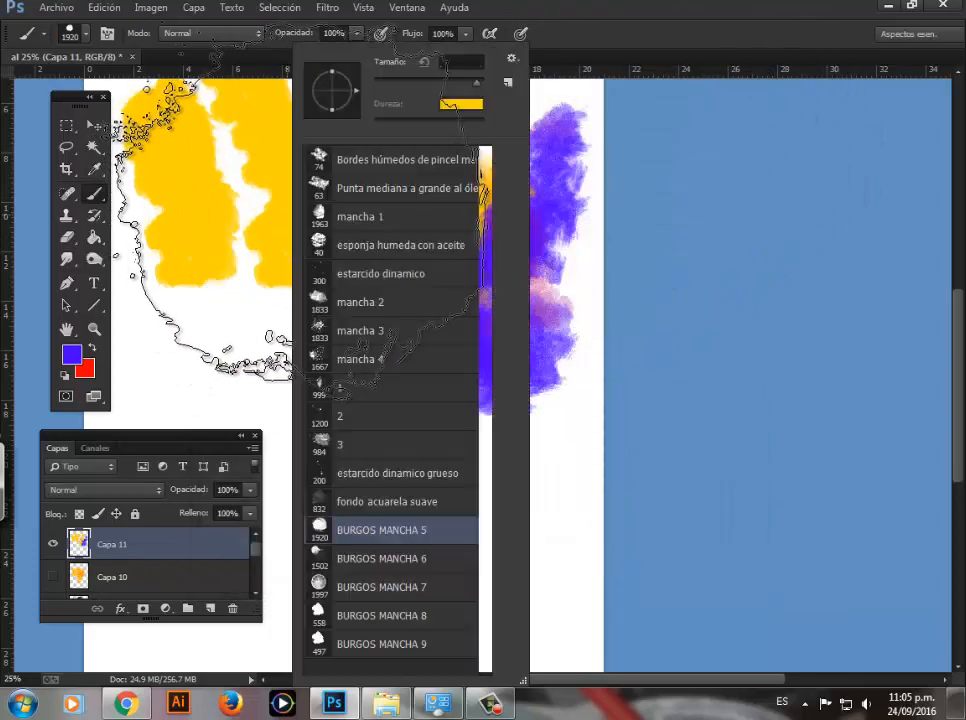
click(355, 162)
click(356, 189)
click(356, 217)
click(357, 246)
click(357, 268)
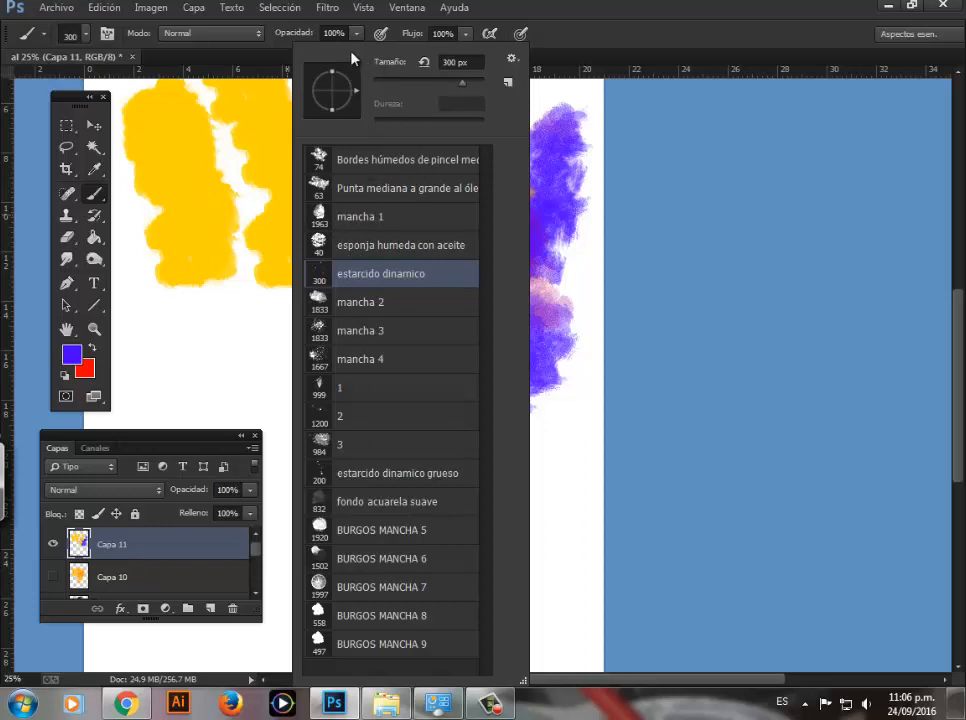
Step: Save the current brush set to the desktop as BURGOS PINCELES ACUARELA
click(512, 61)
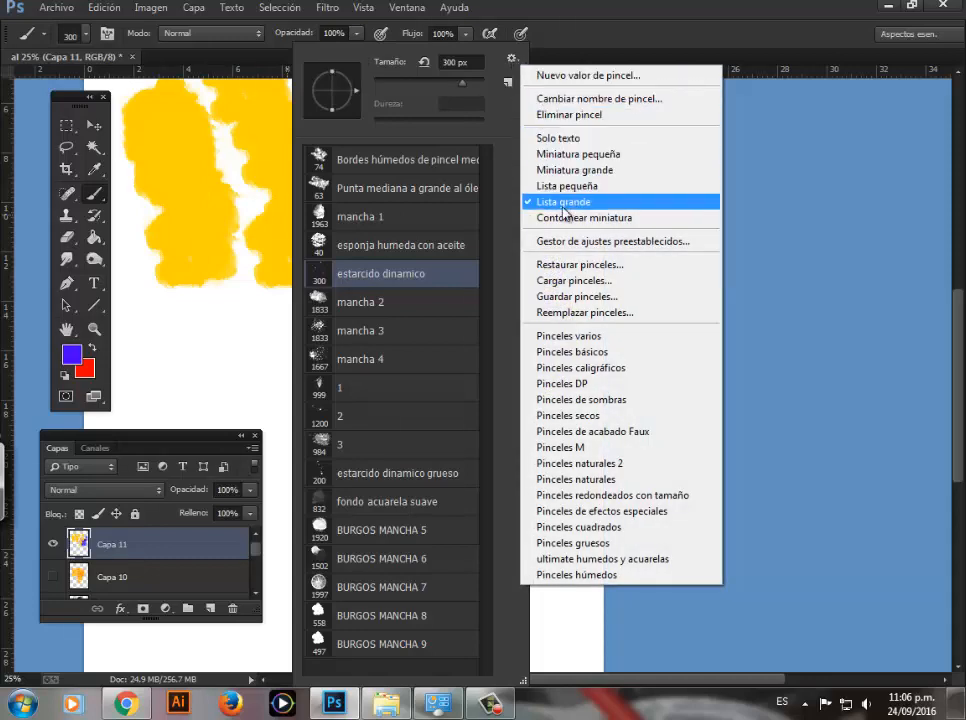
click(555, 300)
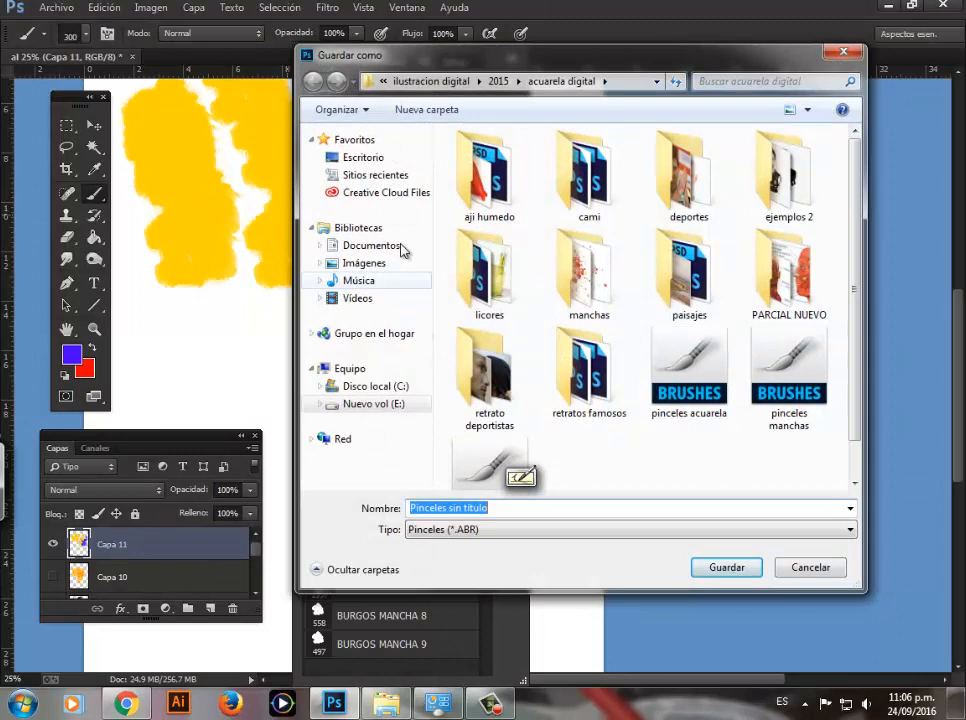
click(368, 157)
mouse_move(855, 200)
mouse_down()
mouse_move(854, 323)
mouse_move(858, 198)
mouse_up()
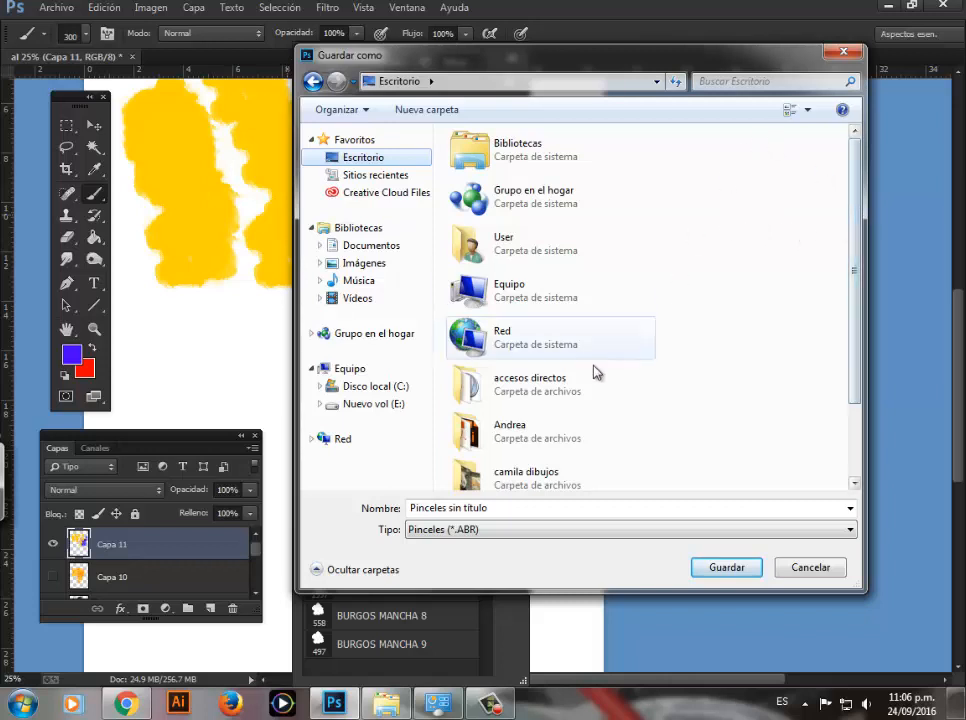
click(495, 510)
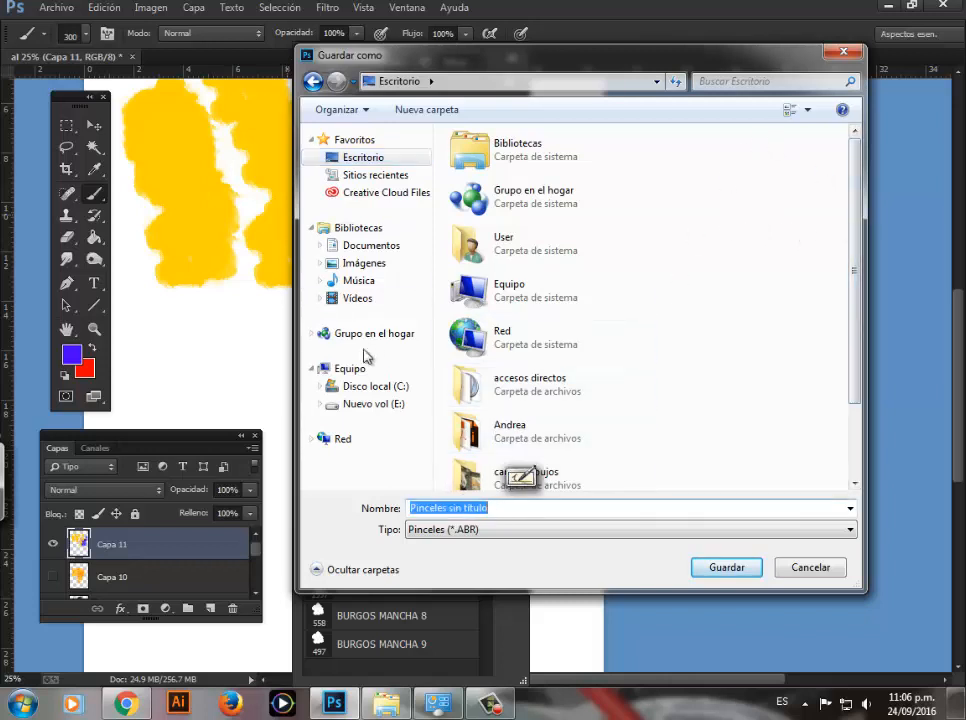
text(burgos)
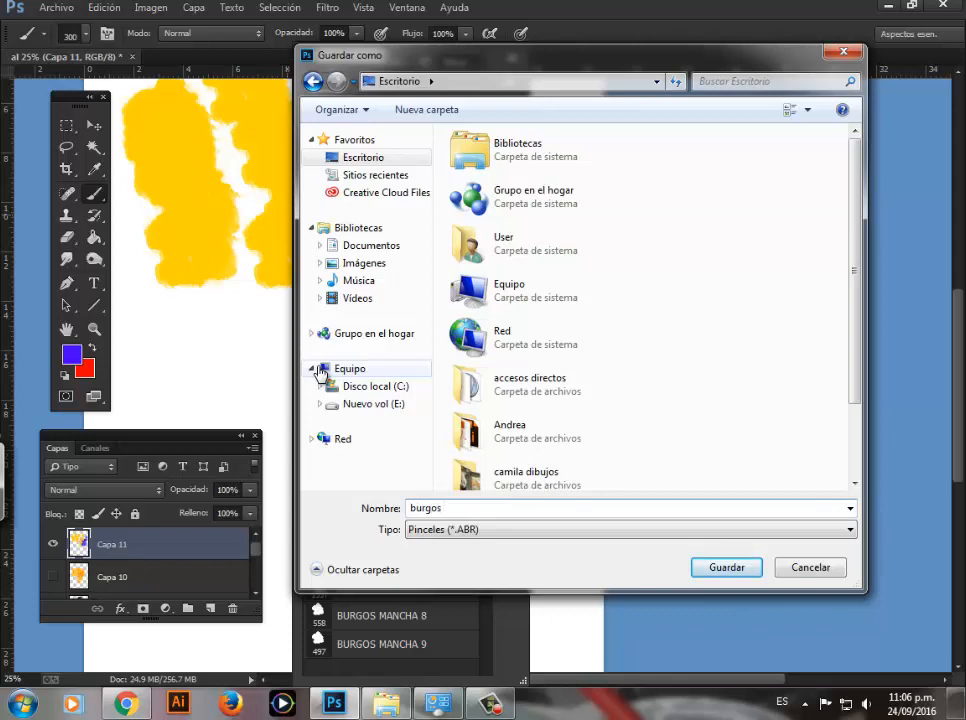
text(BURGOS PINCELES ACUARELA)
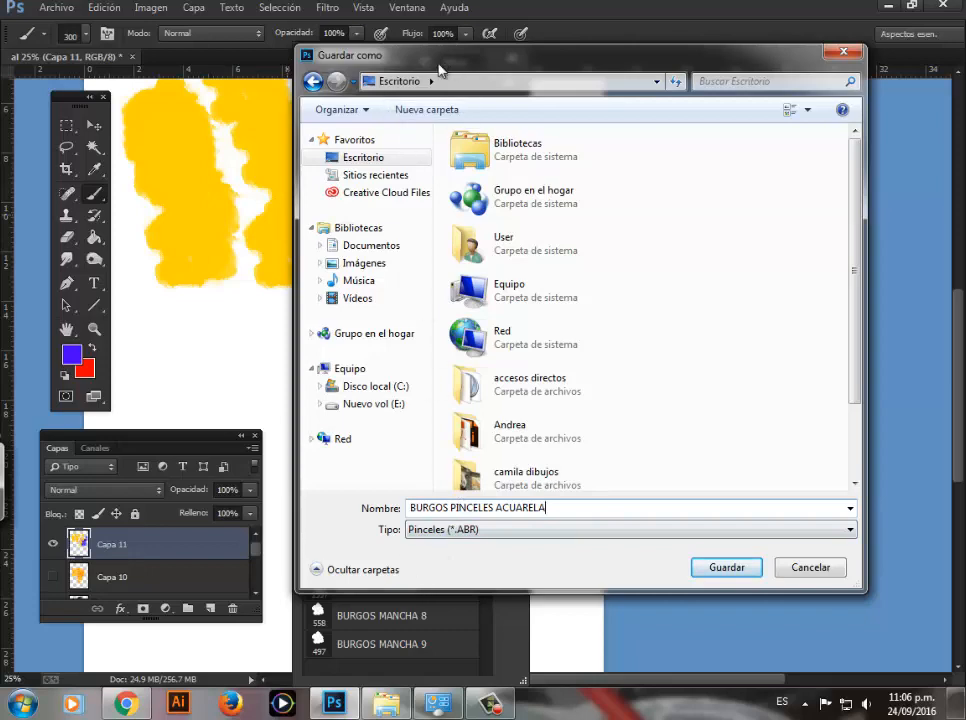
mouse_move(440, 58)
mouse_down()
mouse_move(560, 107)
mouse_move(492, 50)
mouse_move(490, 34)
mouse_up()
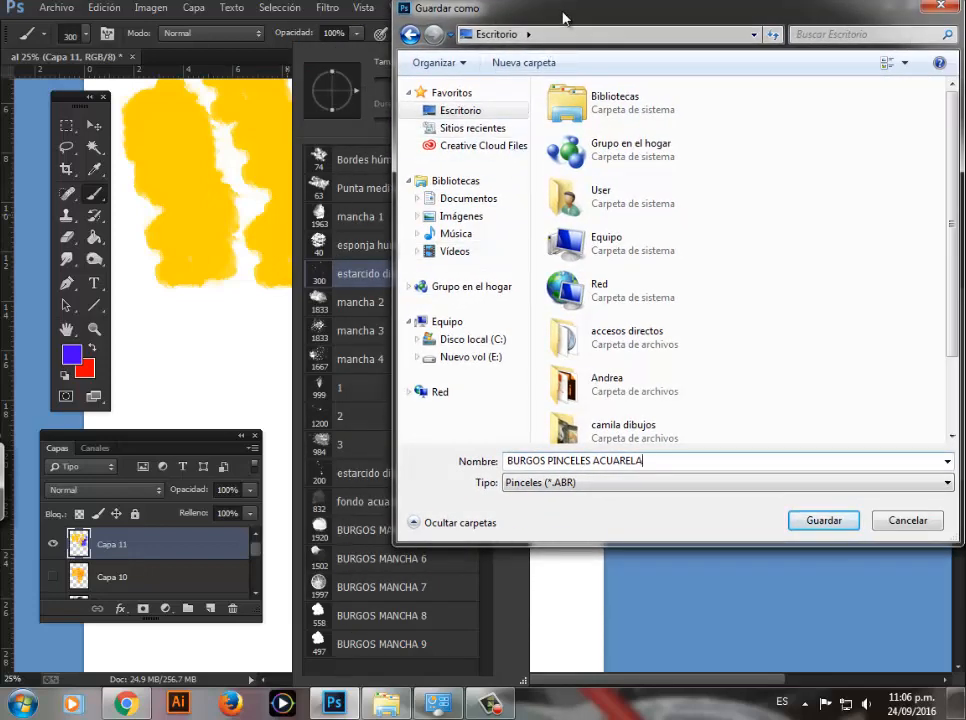
drag(565, 15, 419, 35)
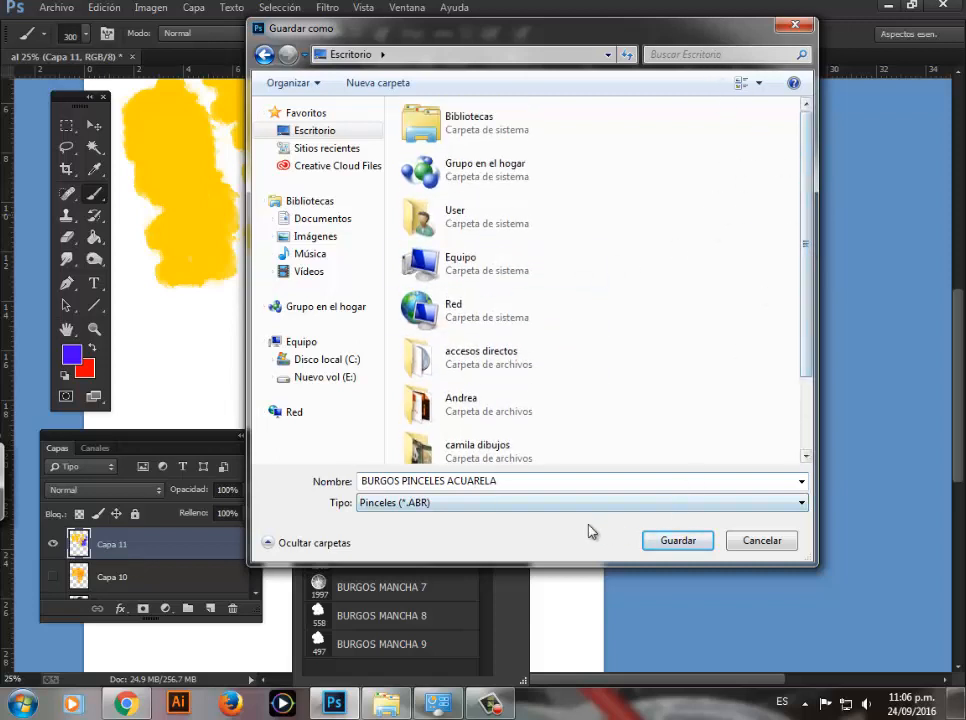
click(676, 543)
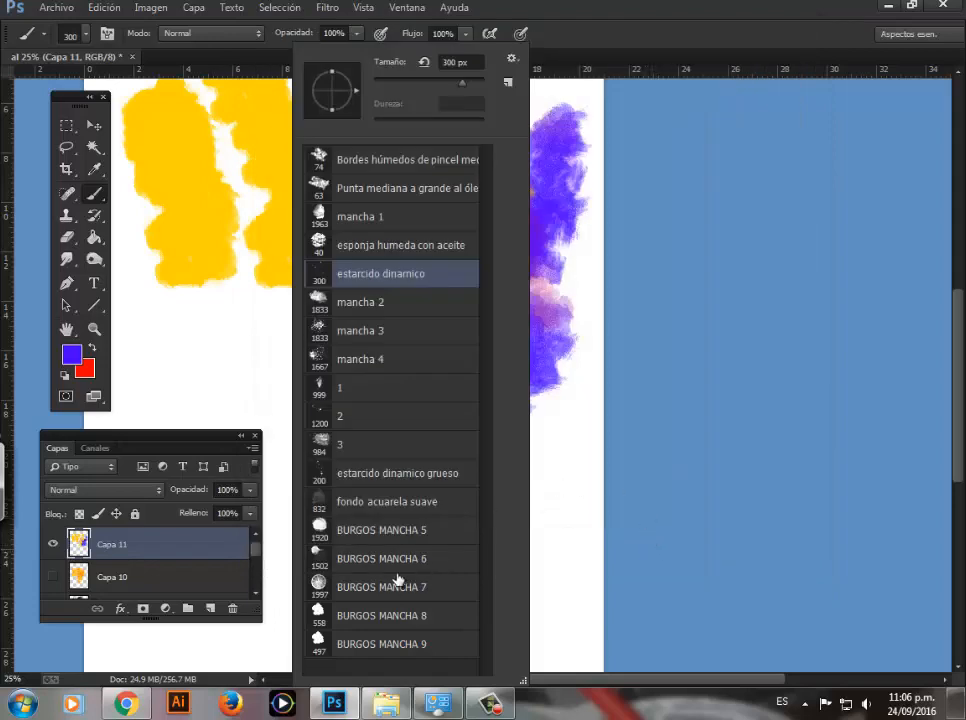
Step: Show the desktop and move the BURGOS PINCELES ACUARELA file beside the EPSON Scan shortcut
key(super+d)
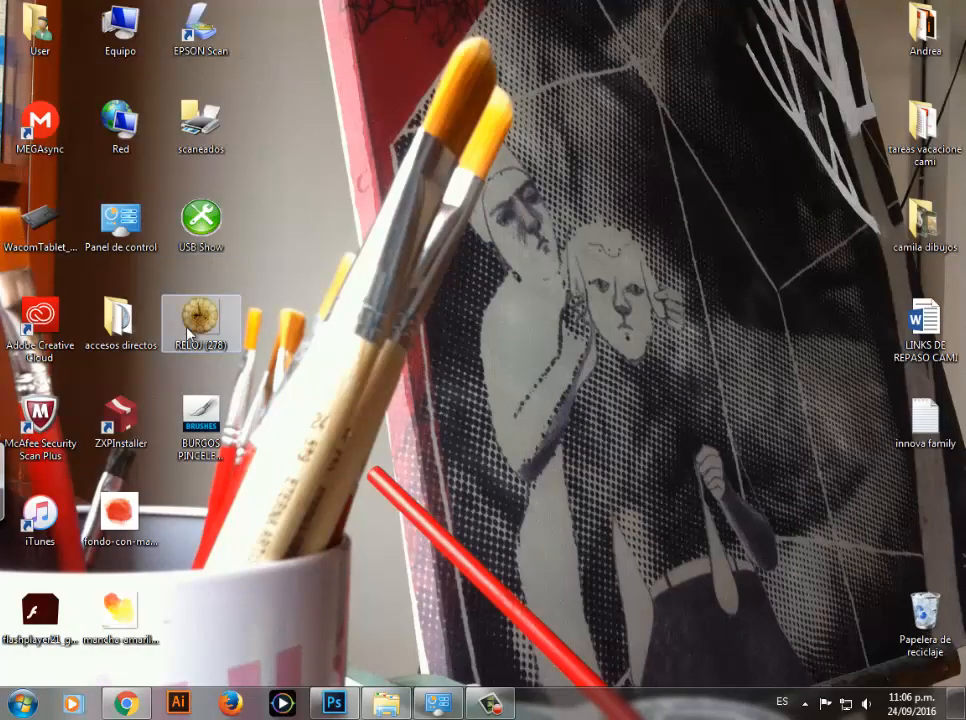
drag(192, 425, 275, 130)
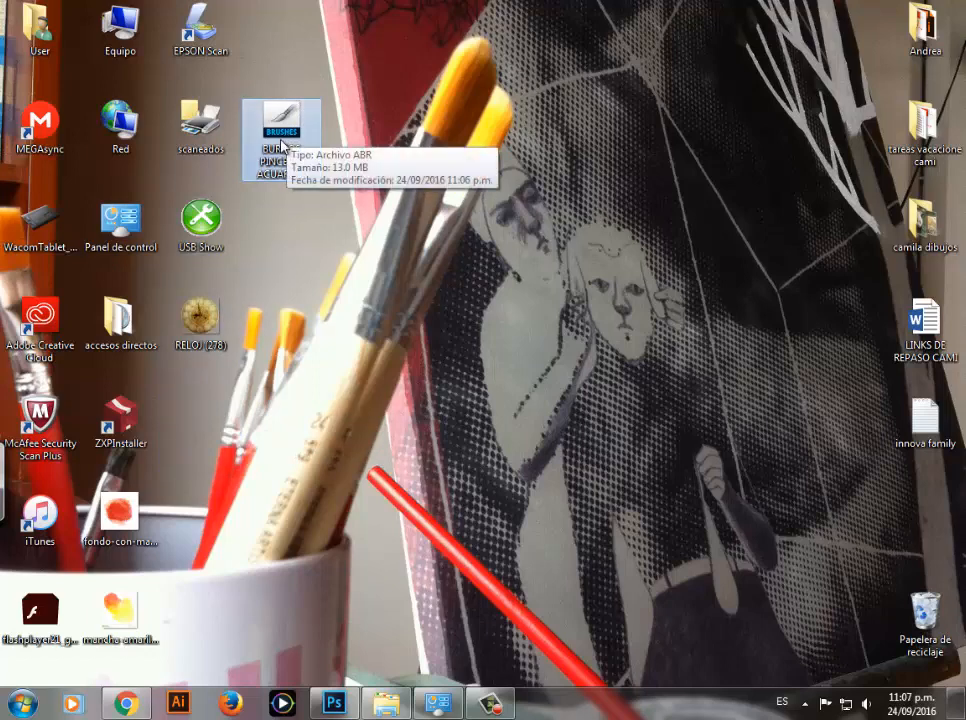
drag(280, 137, 283, 40)
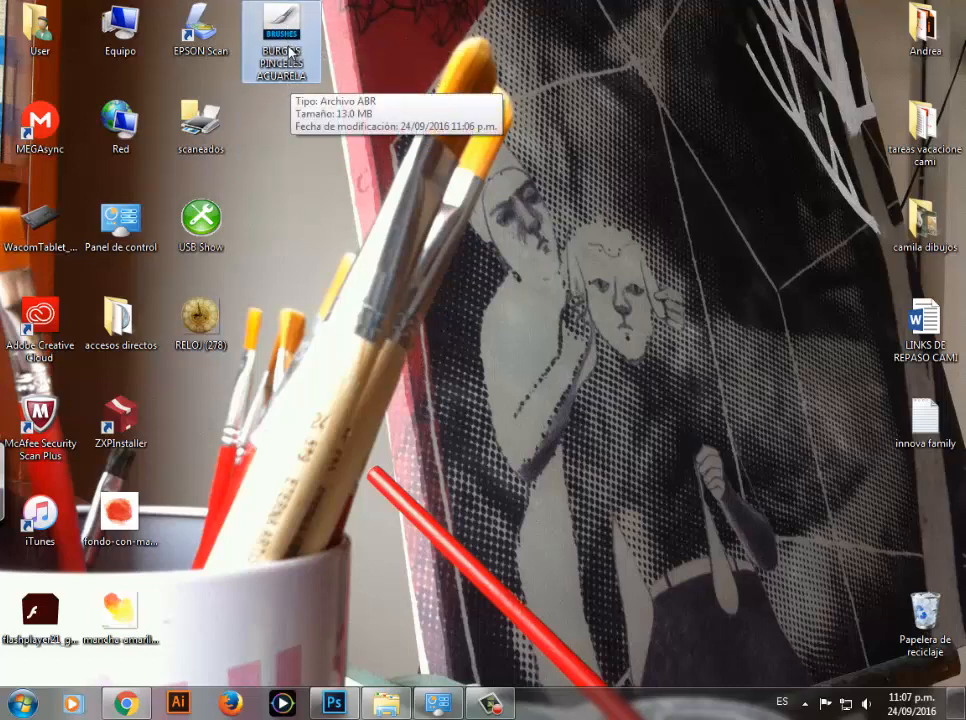
Step: Switch back to Photoshop and restore the default brushes, replacing the current set
click(334, 703)
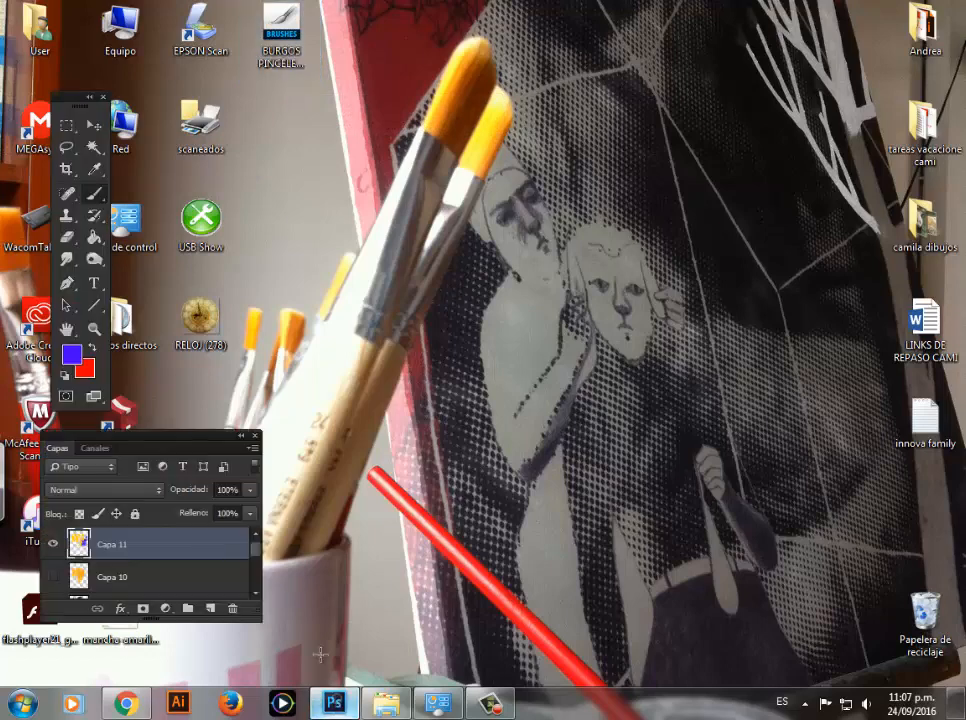
right_click(268, 170)
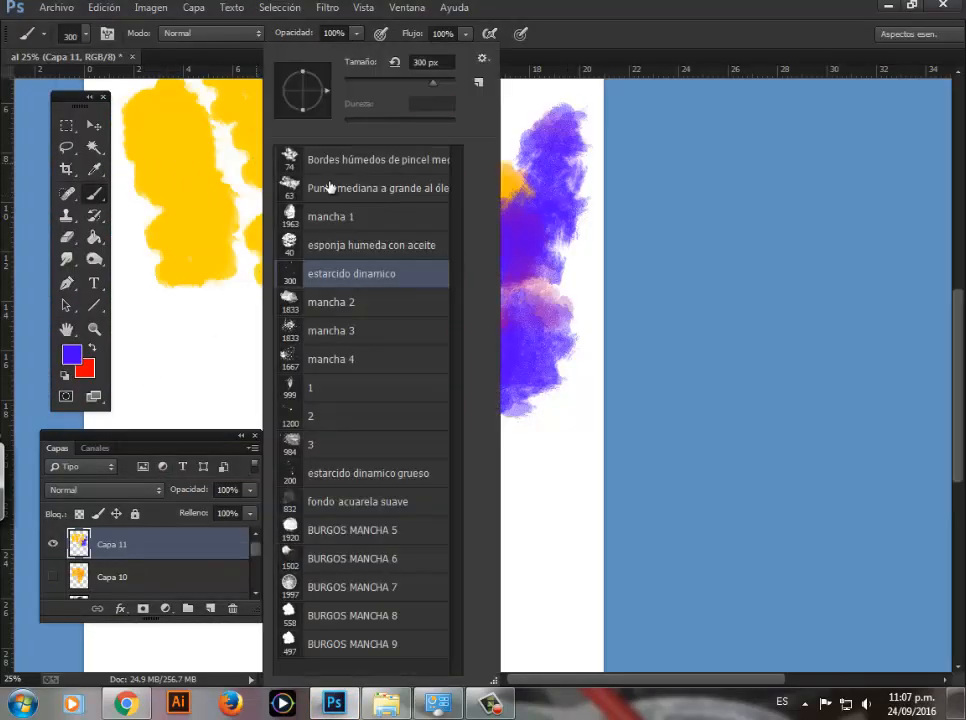
click(483, 58)
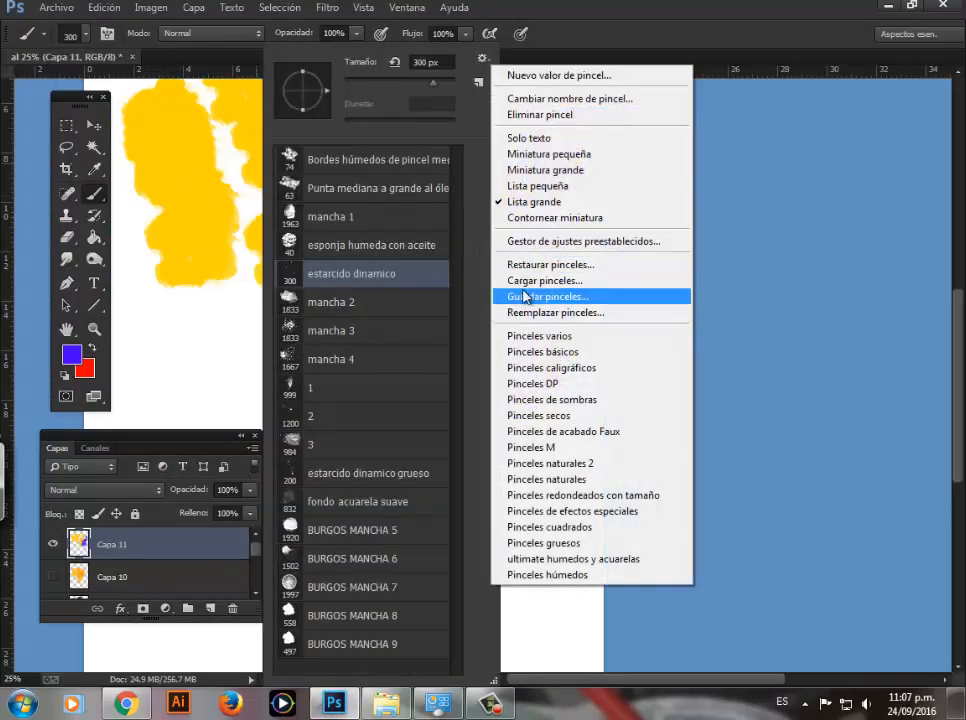
click(540, 264)
click(424, 251)
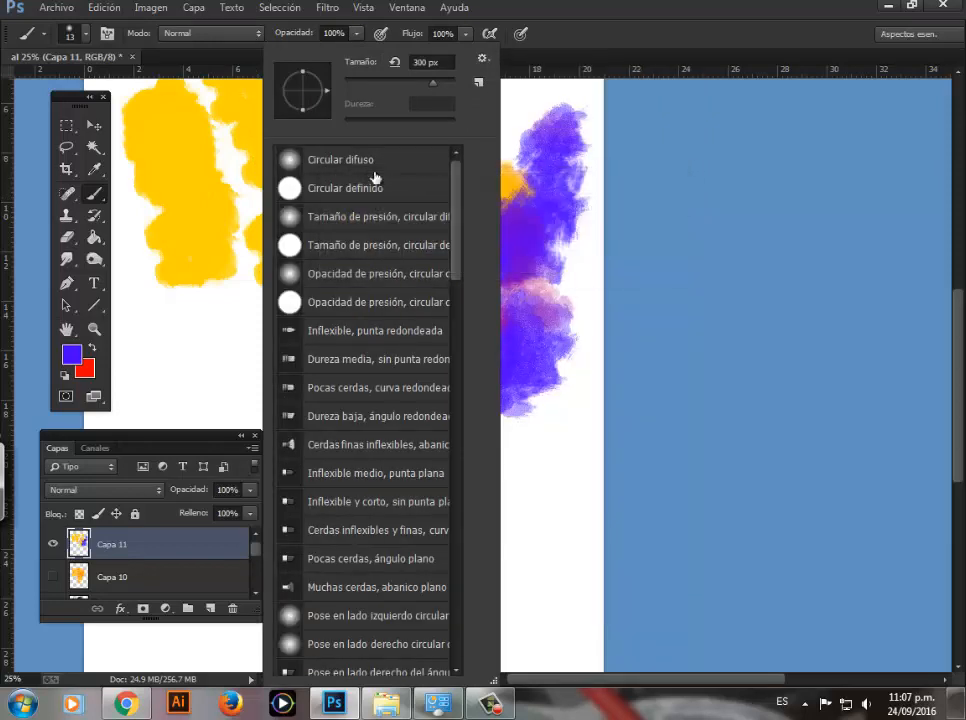
Step: Browse the default brush presets and paint a short blue test stroke over the second yellow strip
click(511, 212)
right_click(410, 195)
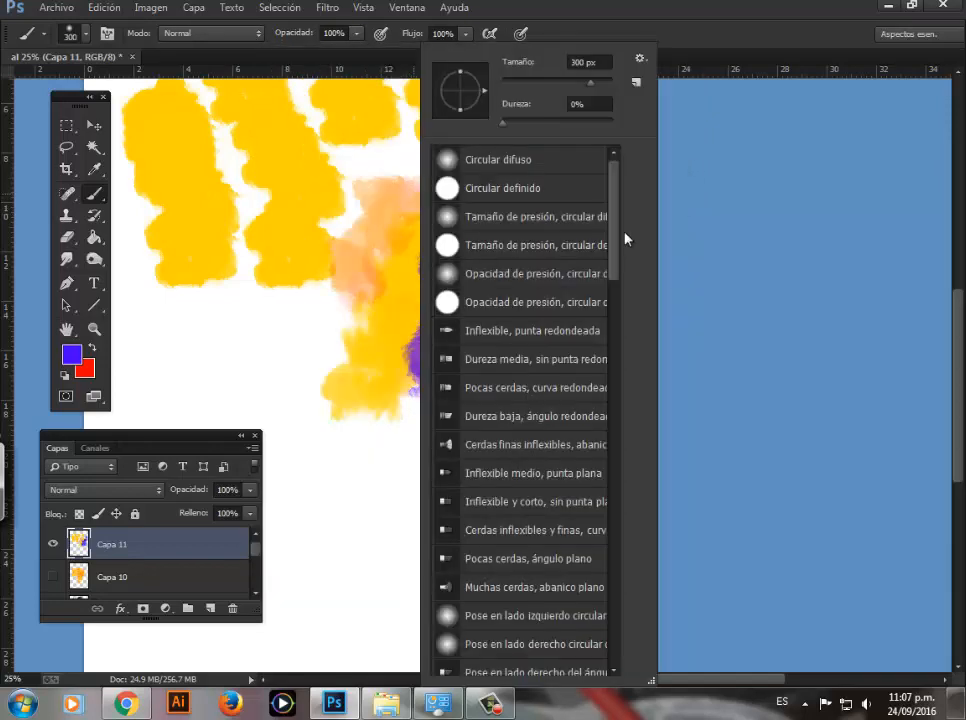
mouse_move(613, 269)
mouse_down()
mouse_move(606, 615)
mouse_move(612, 276)
mouse_move(634, 466)
mouse_move(641, 269)
mouse_move(652, 496)
mouse_move(610, 412)
mouse_up()
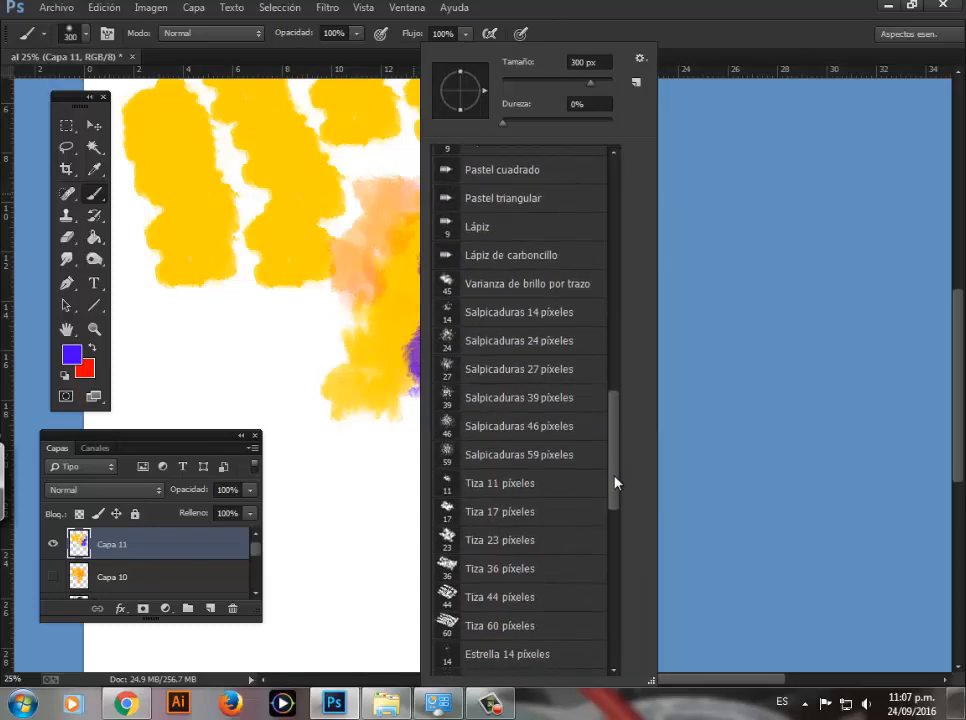
mouse_move(615, 483)
mouse_down()
mouse_move(610, 241)
mouse_move(338, 218)
mouse_up()
click(302, 220)
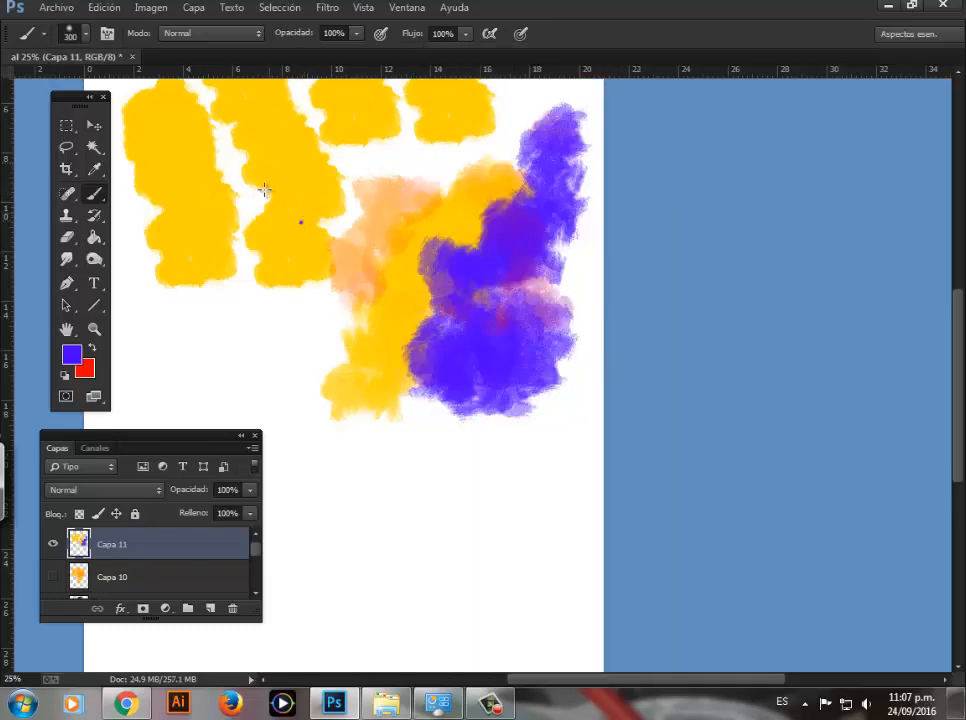
drag(267, 166, 257, 213)
Step: Replace the current brushes with the BURGOS PINCELES ACUARELA set from the desktop
right_click(313, 205)
click(529, 60)
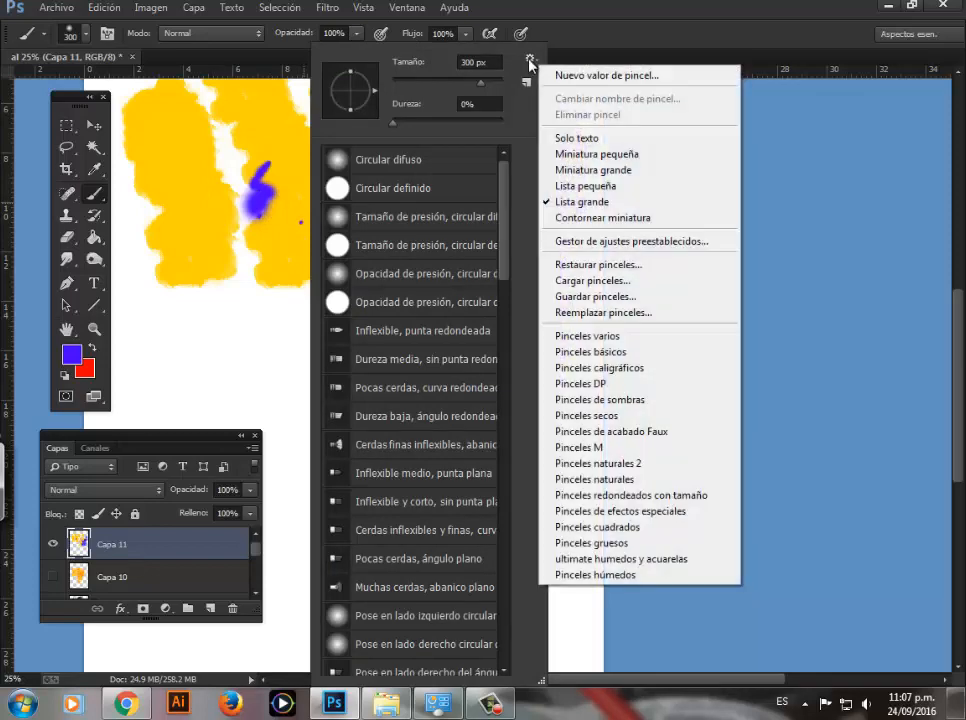
click(573, 314)
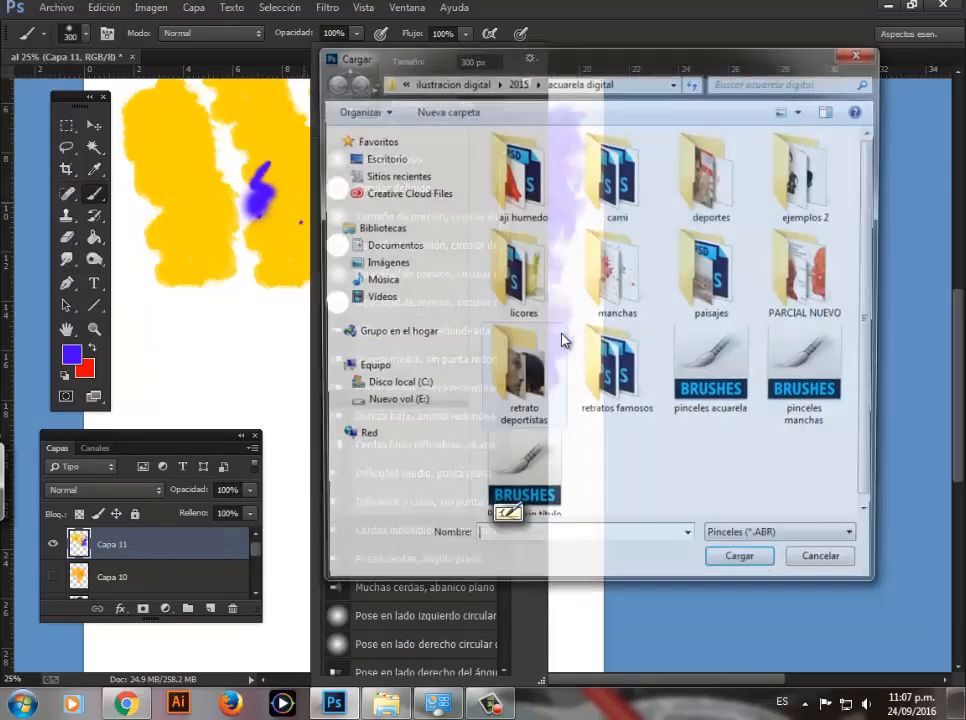
click(385, 157)
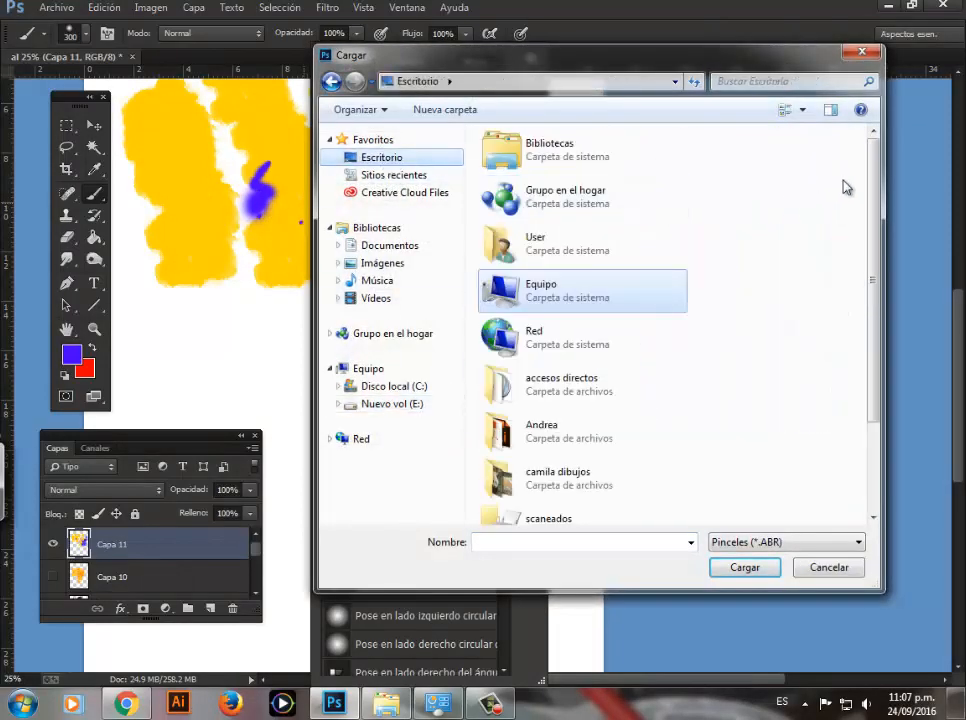
drag(875, 190, 876, 345)
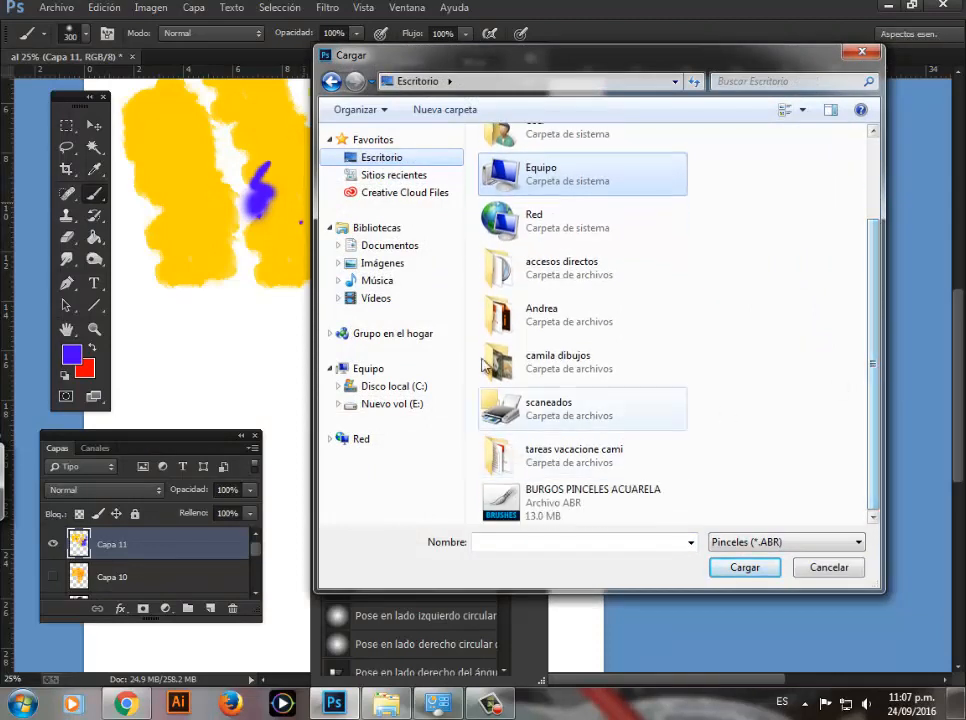
click(558, 515)
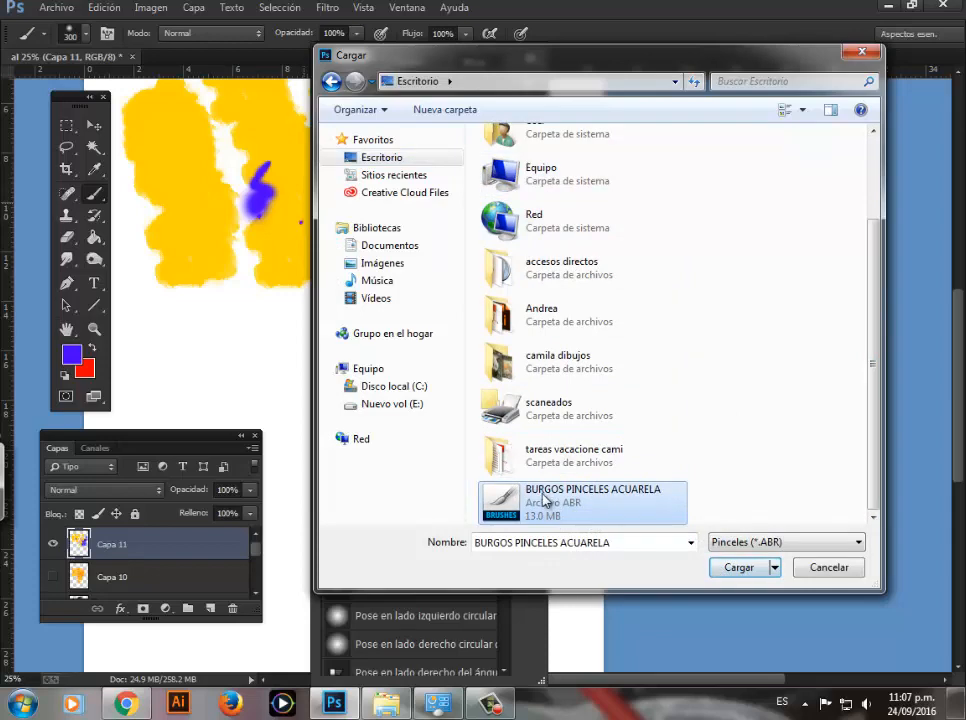
click(739, 567)
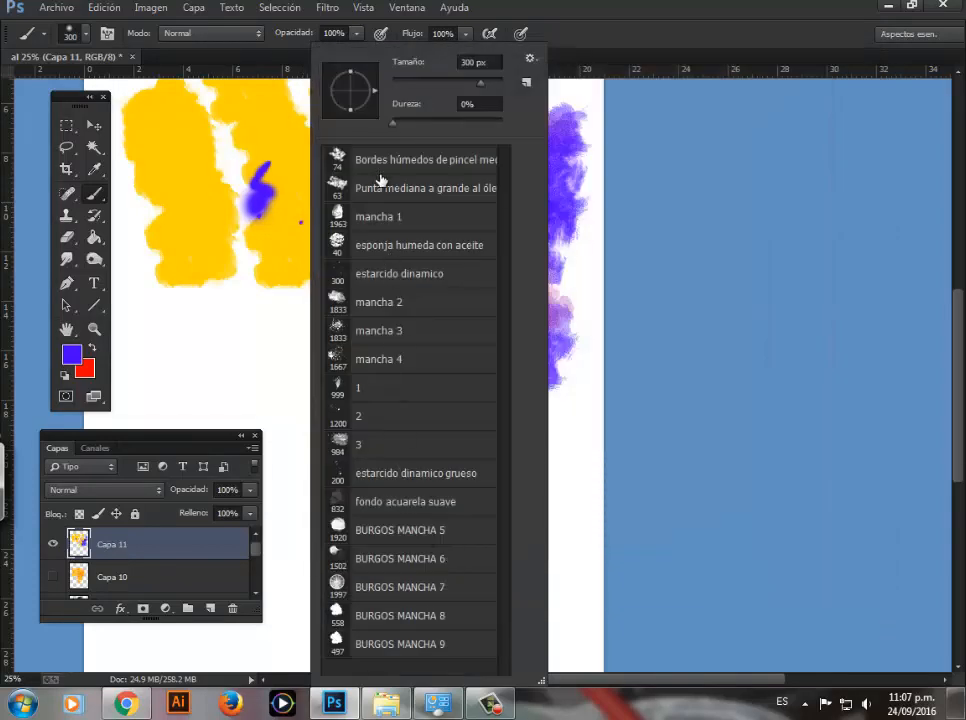
Step: Test BURGOS MANCHA 5 and mancha 2 from the loaded set by painting large blue stains over the yellow strips
click(362, 531)
mouse_move(217, 273)
mouse_down()
mouse_move(207, 324)
mouse_move(220, 340)
mouse_up()
right_click(336, 264)
click(386, 301)
click(272, 228)
mouse_move(272, 228)
mouse_down()
mouse_move(254, 340)
mouse_move(325, 279)
mouse_up()
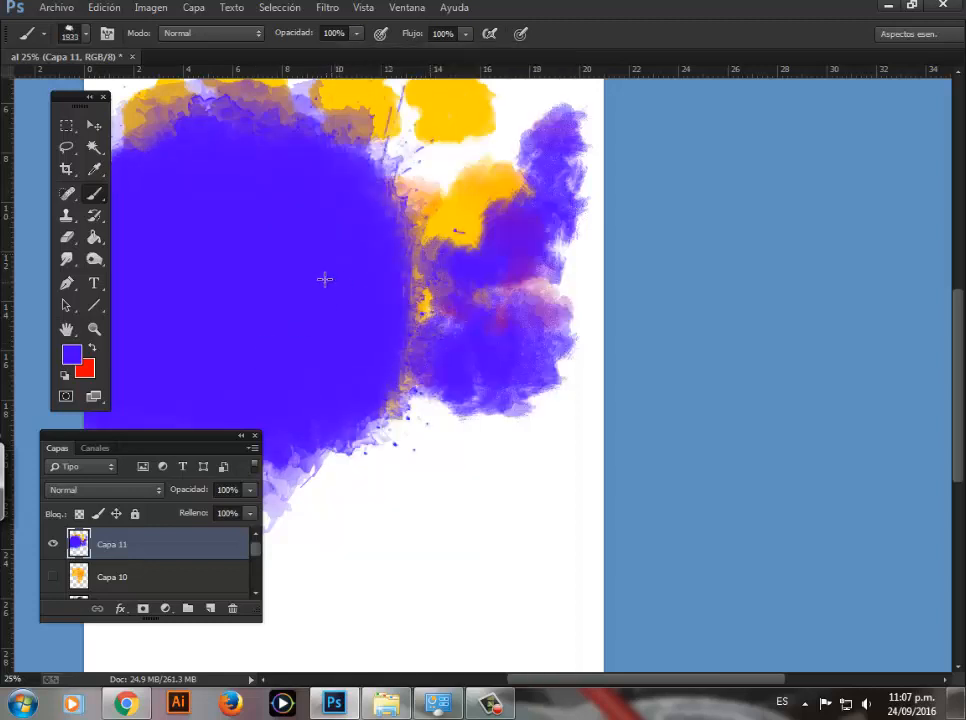
mouse_move(220, 180)
mouse_down()
mouse_move(267, 263)
mouse_move(341, 272)
mouse_up()
Step: Choose the Bordes húmedos de pincel medio al óleo brush, swap to red, and paint two wavy strokes on the blue stain
right_click(341, 272)
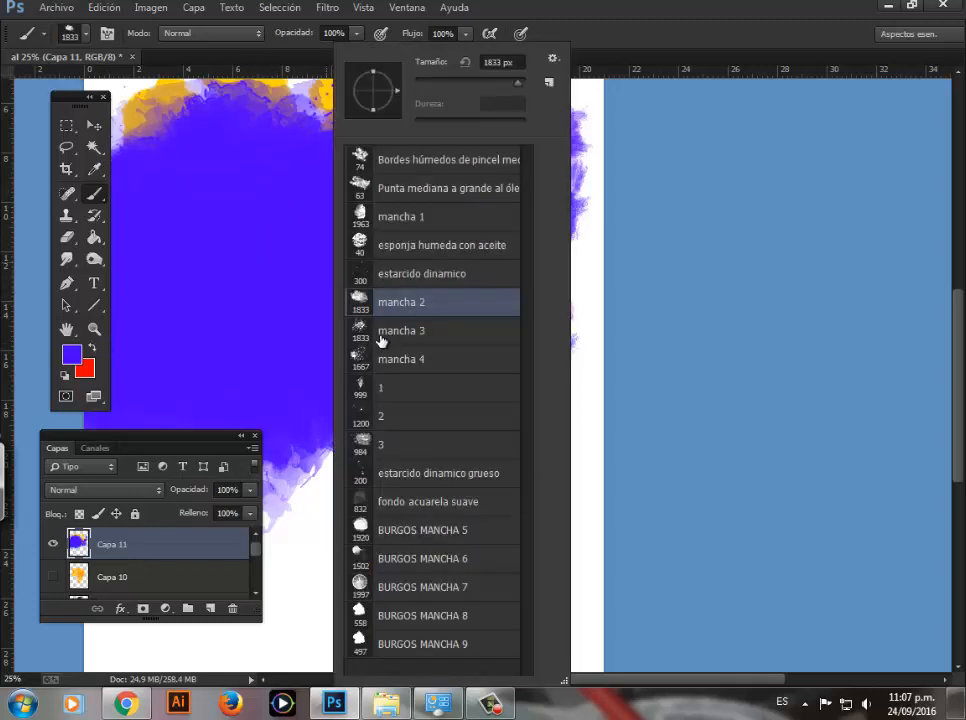
click(370, 215)
click(366, 163)
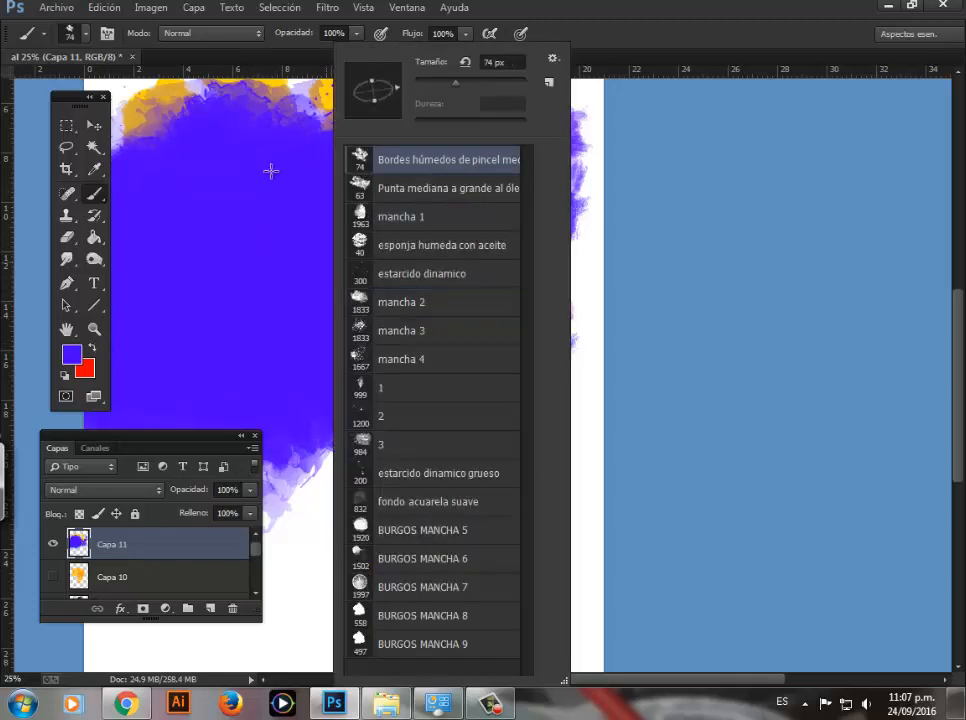
click(92, 347)
mouse_move(232, 232)
mouse_down()
mouse_move(270, 357)
mouse_move(306, 342)
mouse_move(318, 165)
mouse_up()
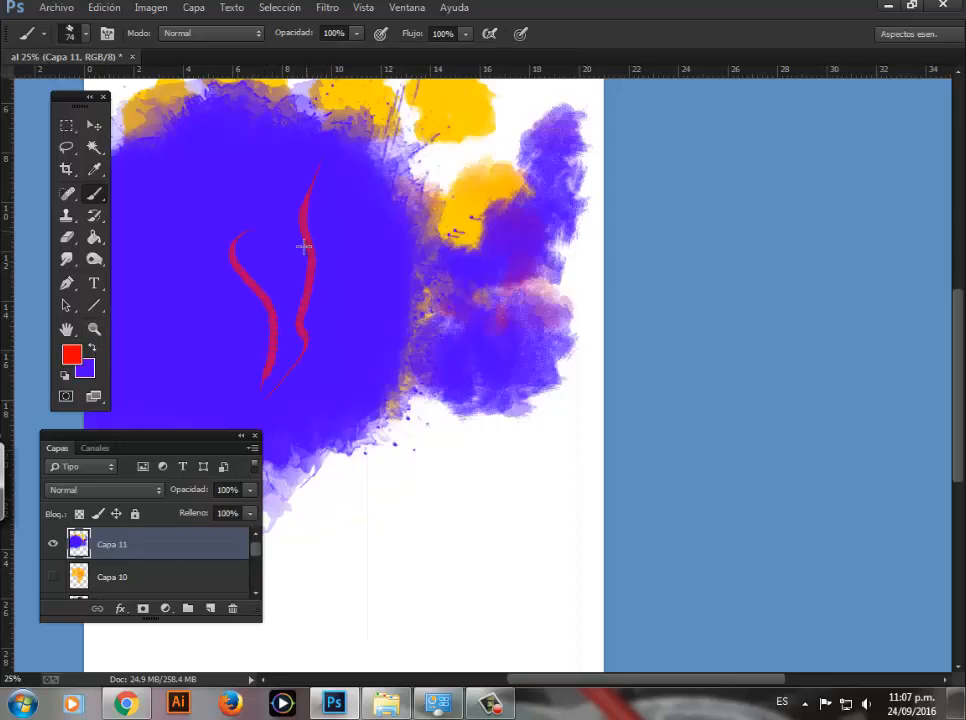
Step: View the whole painting and examine the active brush's settings and the loaded brush presets
key(z)
alt+click(362, 302)
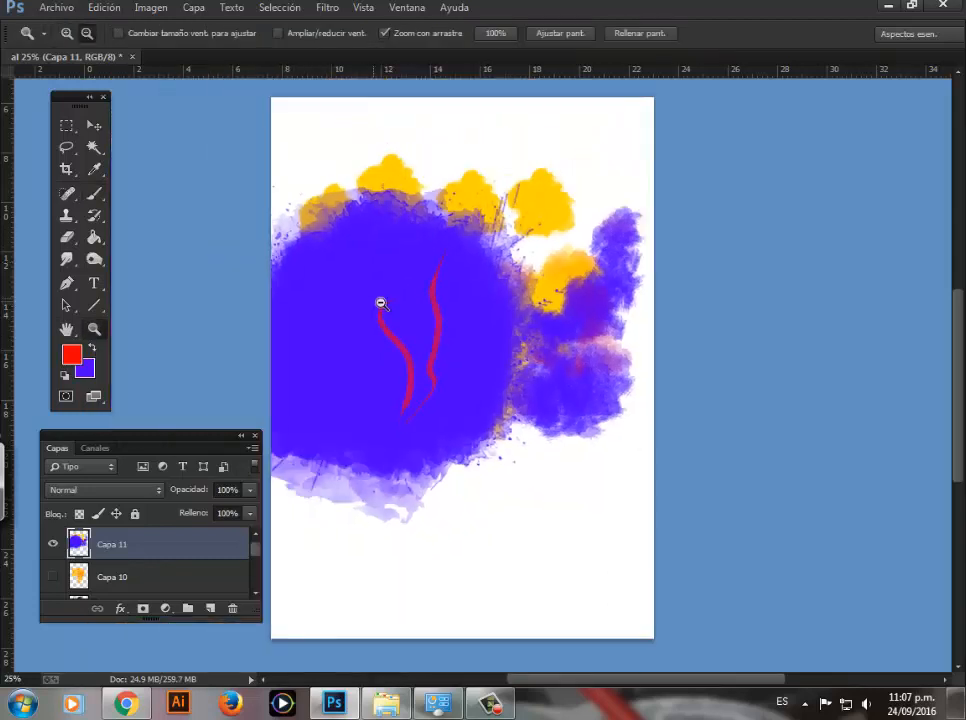
click(479, 336)
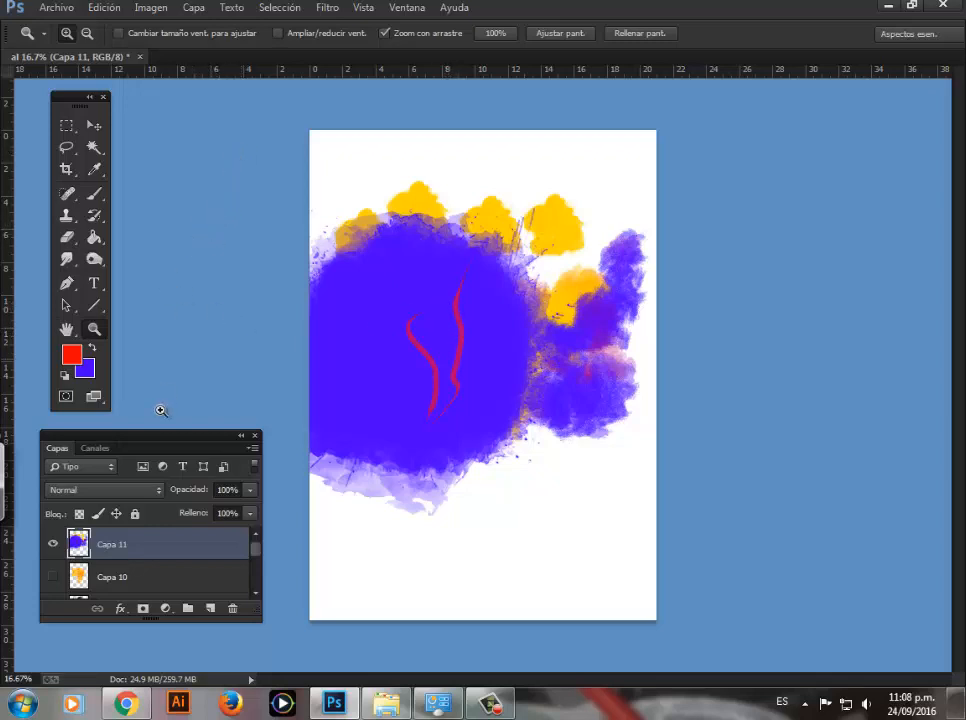
key(b)
key(F5)
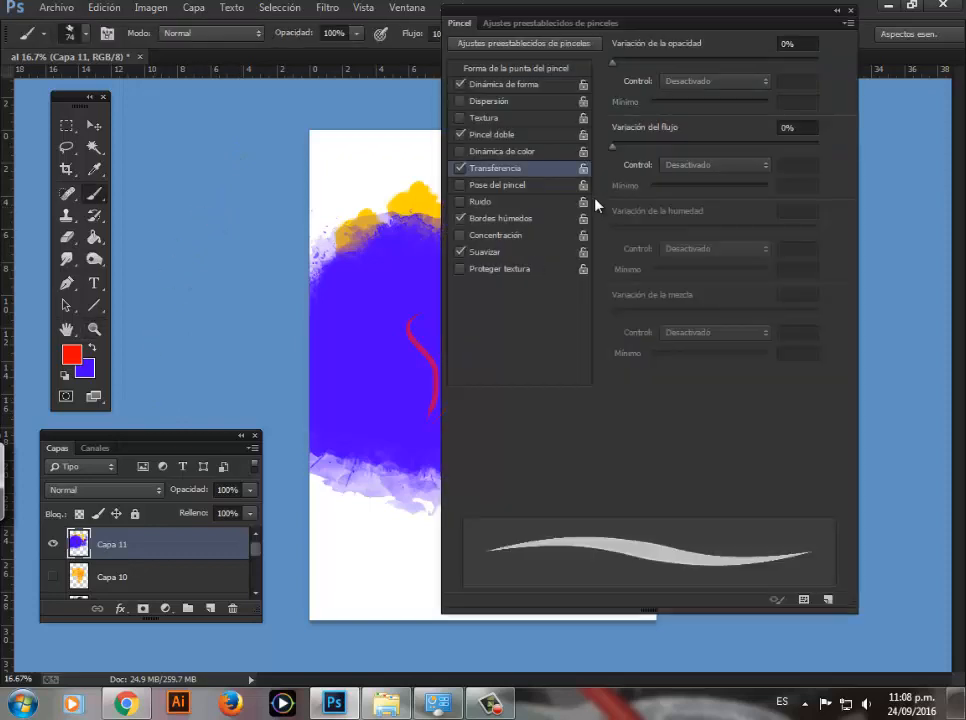
right_click(366, 234)
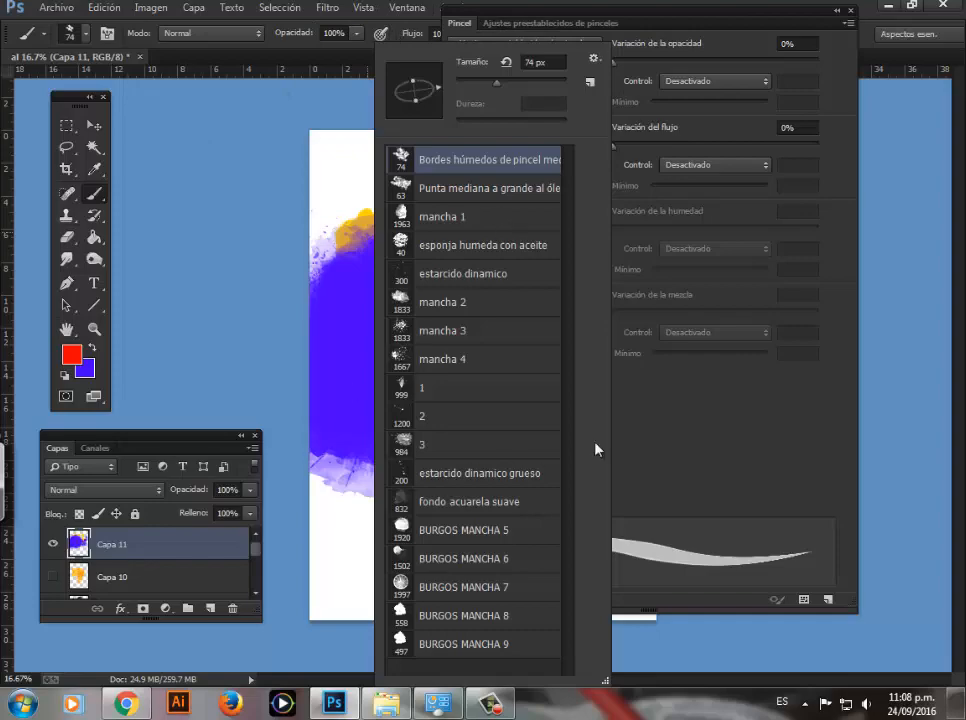
click(288, 304)
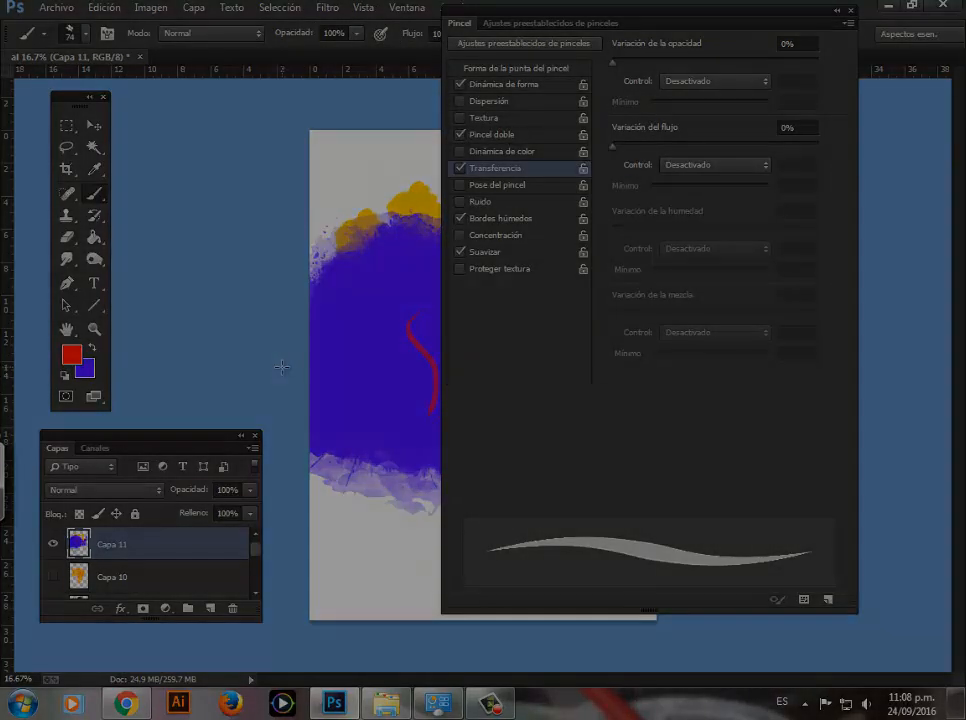